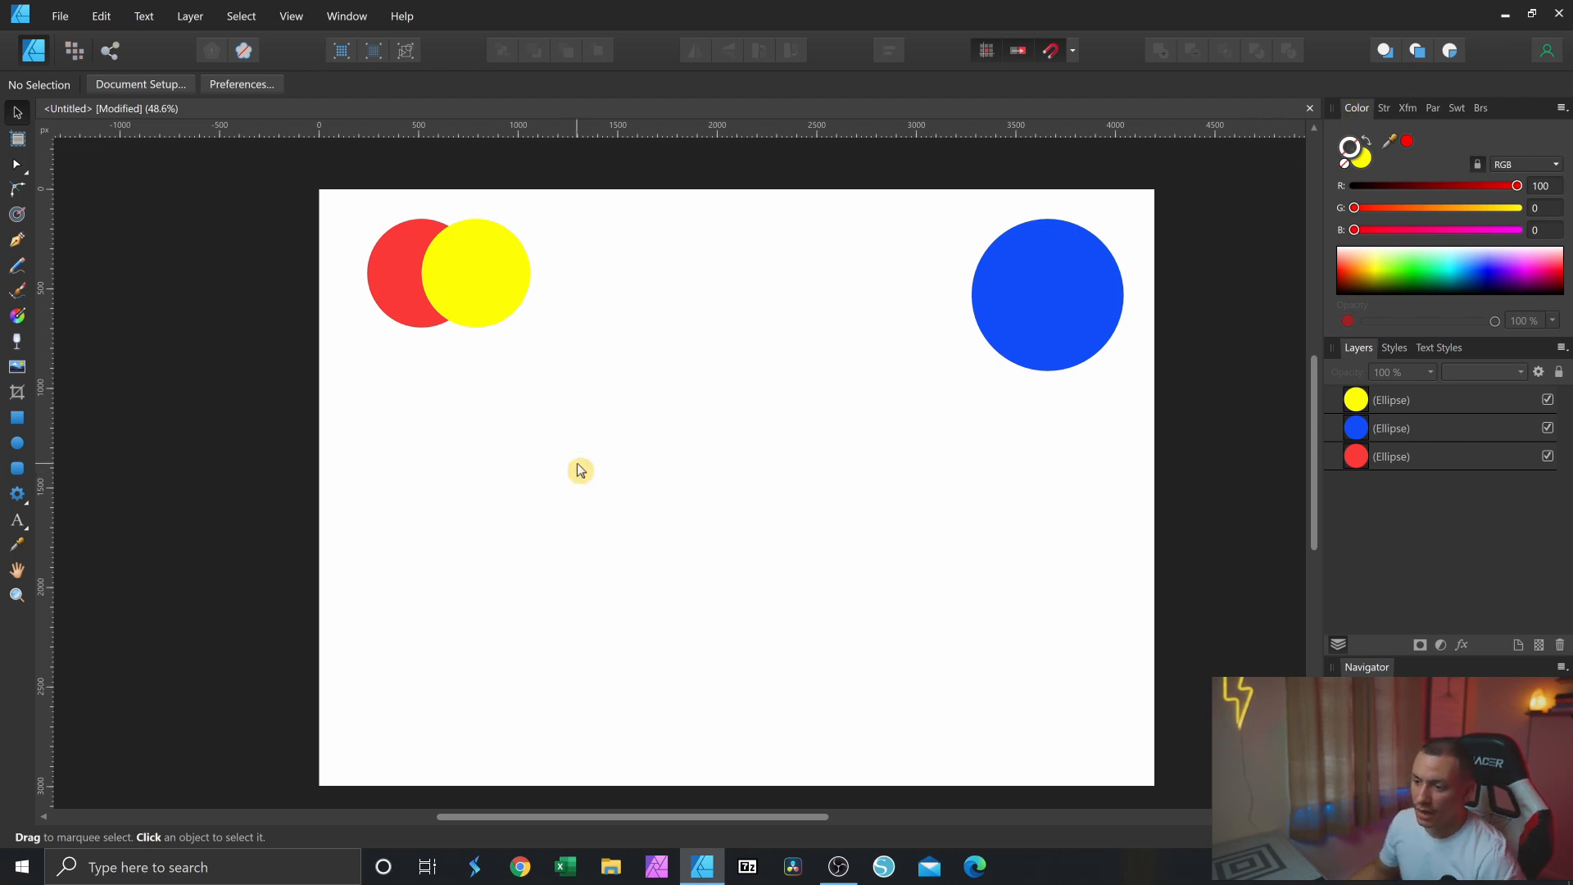
- Set the Pencil tool to a red stroke 8.9 pt wide with no fill
left_click(17, 270)
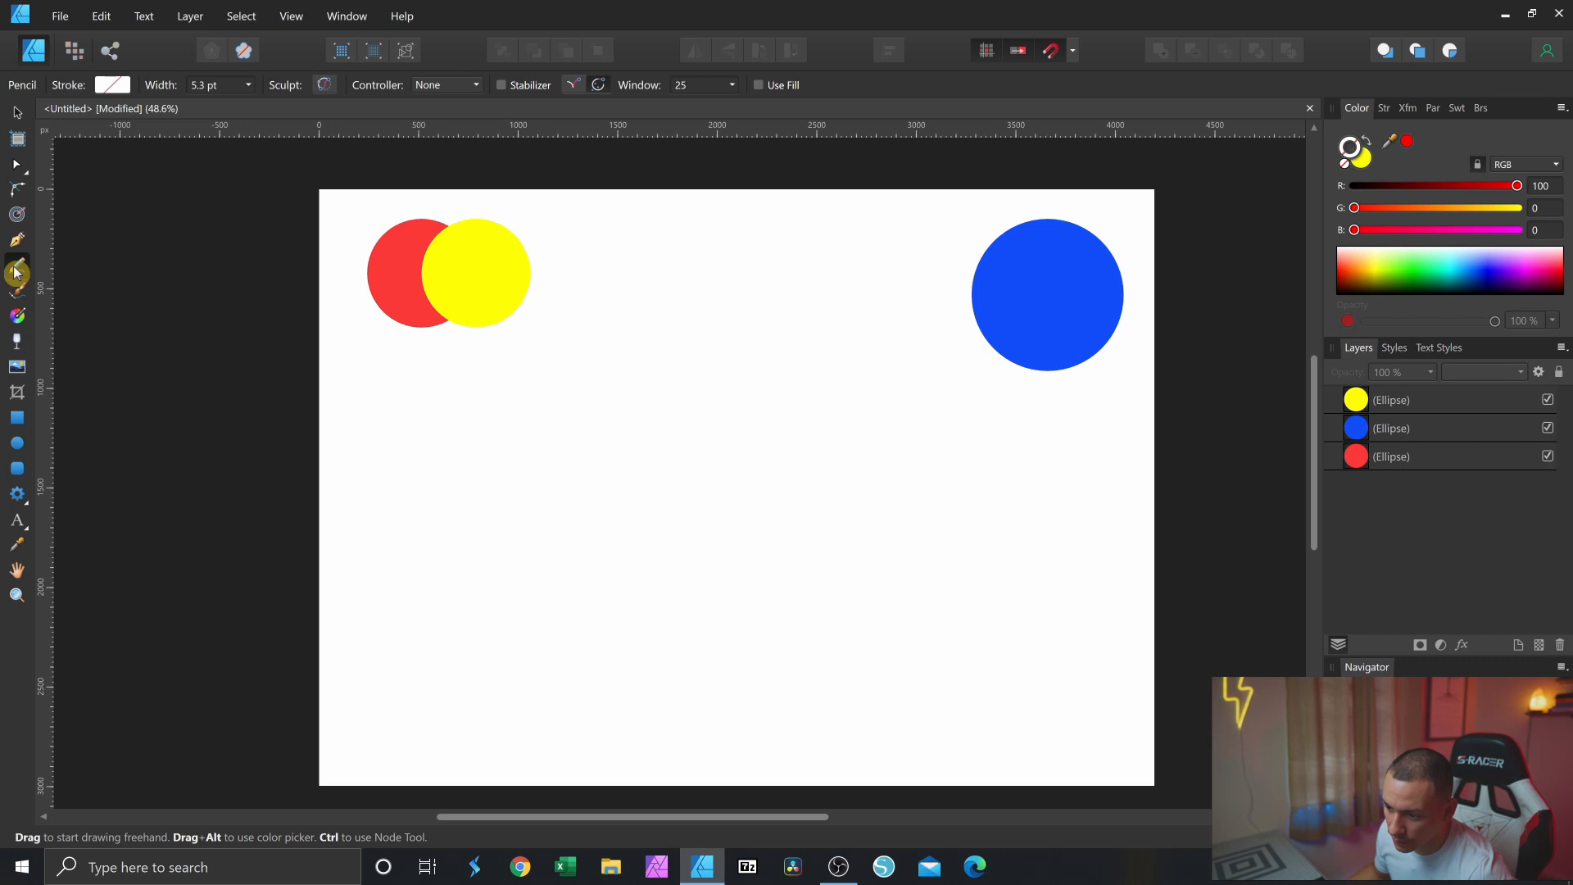
left_click(1405, 142)
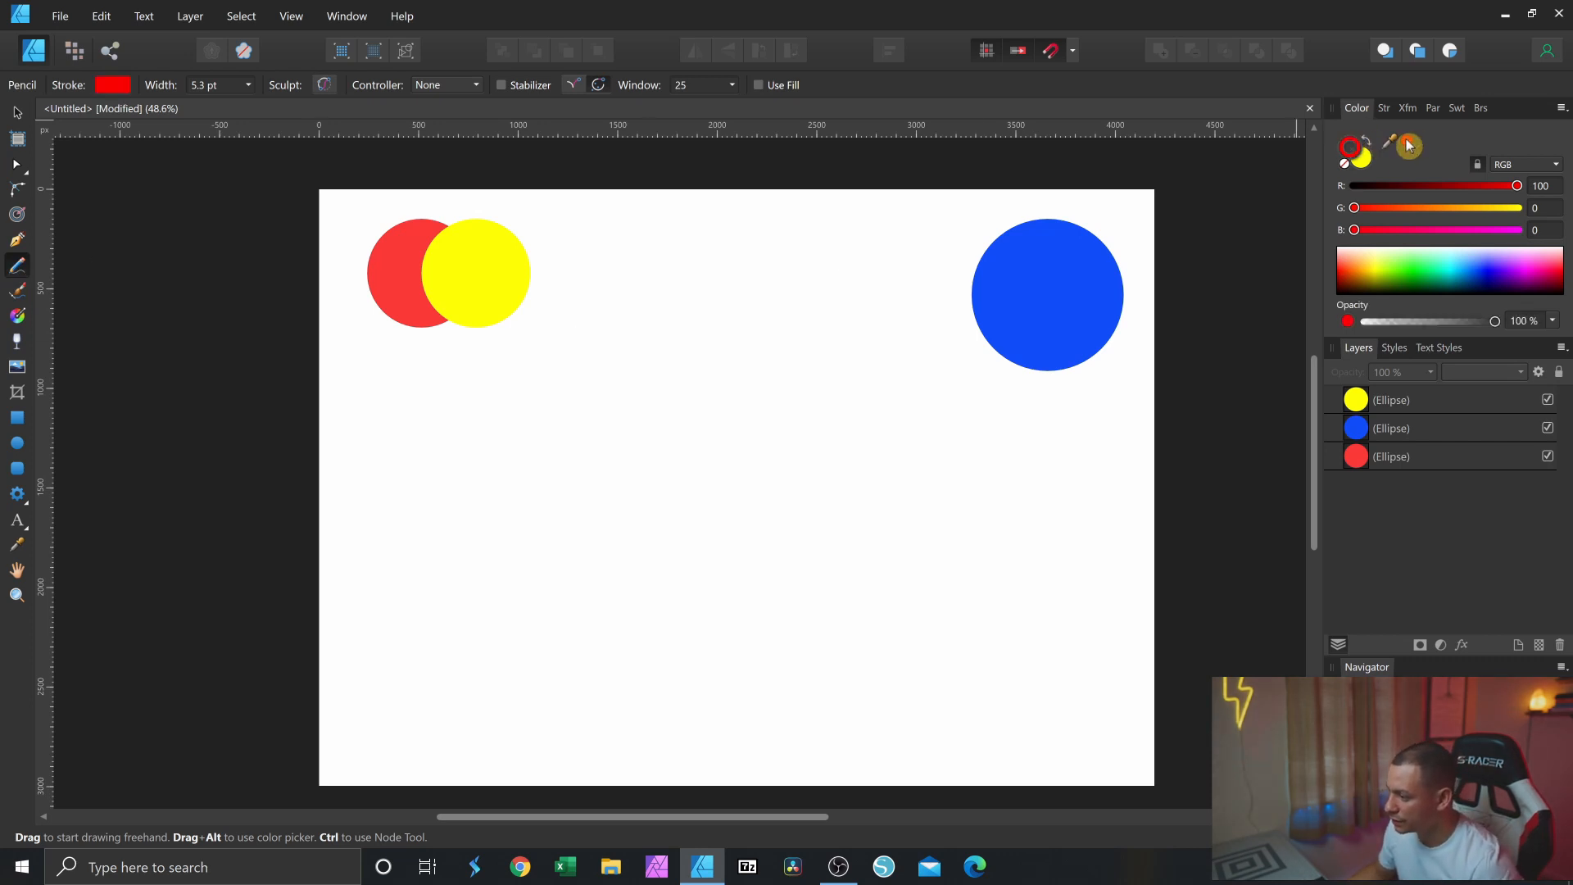
left_click(1363, 160)
left_click(1344, 165)
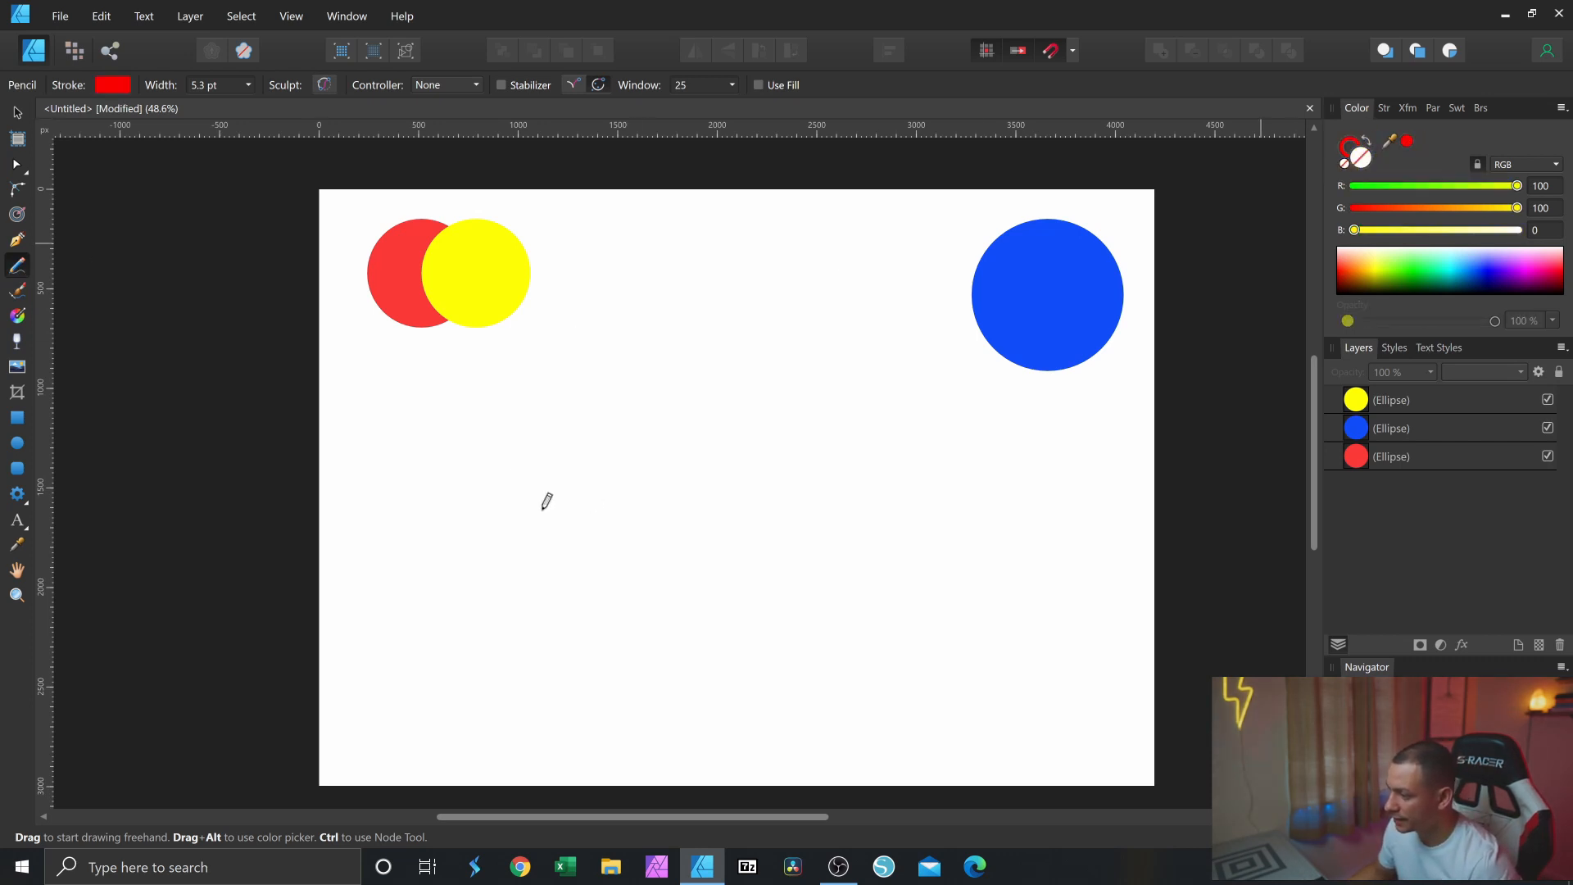
left_click(1384, 107)
left_click_drag(1415, 164, 1427, 168)
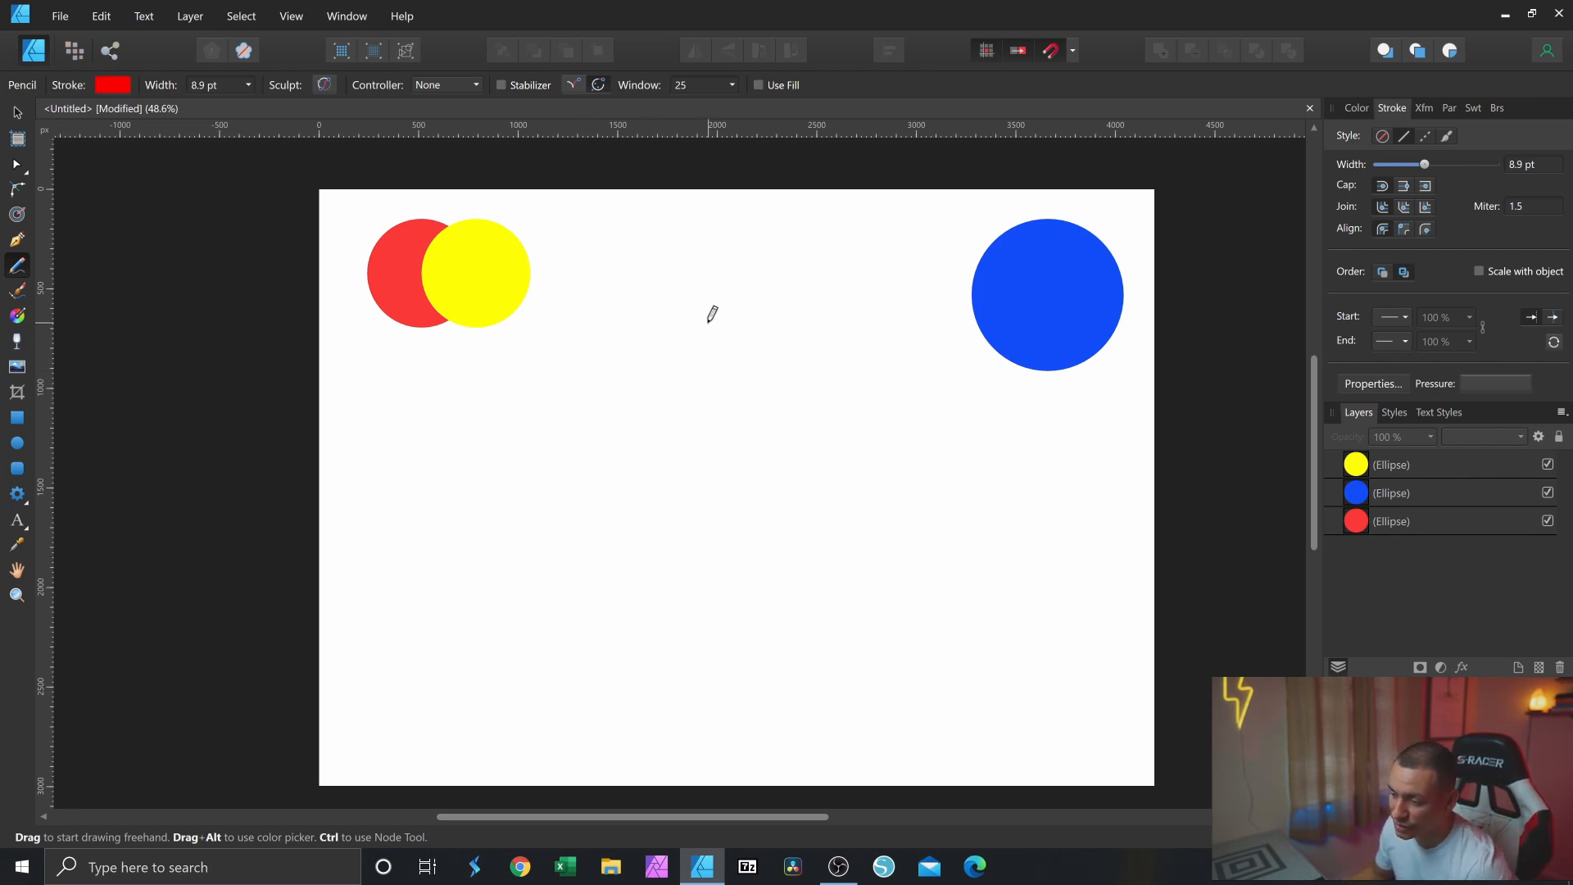
- Try out winding freehand pencil lines across the middle of the page
mouse_move(734, 348)
left_mouse_down()
mouse_move(750, 417)
mouse_move(690, 435)
mouse_move(676, 474)
mouse_move(728, 498)
mouse_move(826, 497)
mouse_move(859, 553)
mouse_move(804, 579)
mouse_move(702, 580)
mouse_move(649, 605)
mouse_move(662, 635)
mouse_move(767, 644)
mouse_move(851, 624)
mouse_move(905, 649)
mouse_move(873, 673)
mouse_move(658, 677)
mouse_move(563, 647)
mouse_move(548, 589)
mouse_move(696, 556)
mouse_move(614, 470)
mouse_move(622, 422)
mouse_move(667, 411)
mouse_move(628, 309)
mouse_move(692, 276)
mouse_move(796, 299)
mouse_move(709, 313)
left_mouse_up()
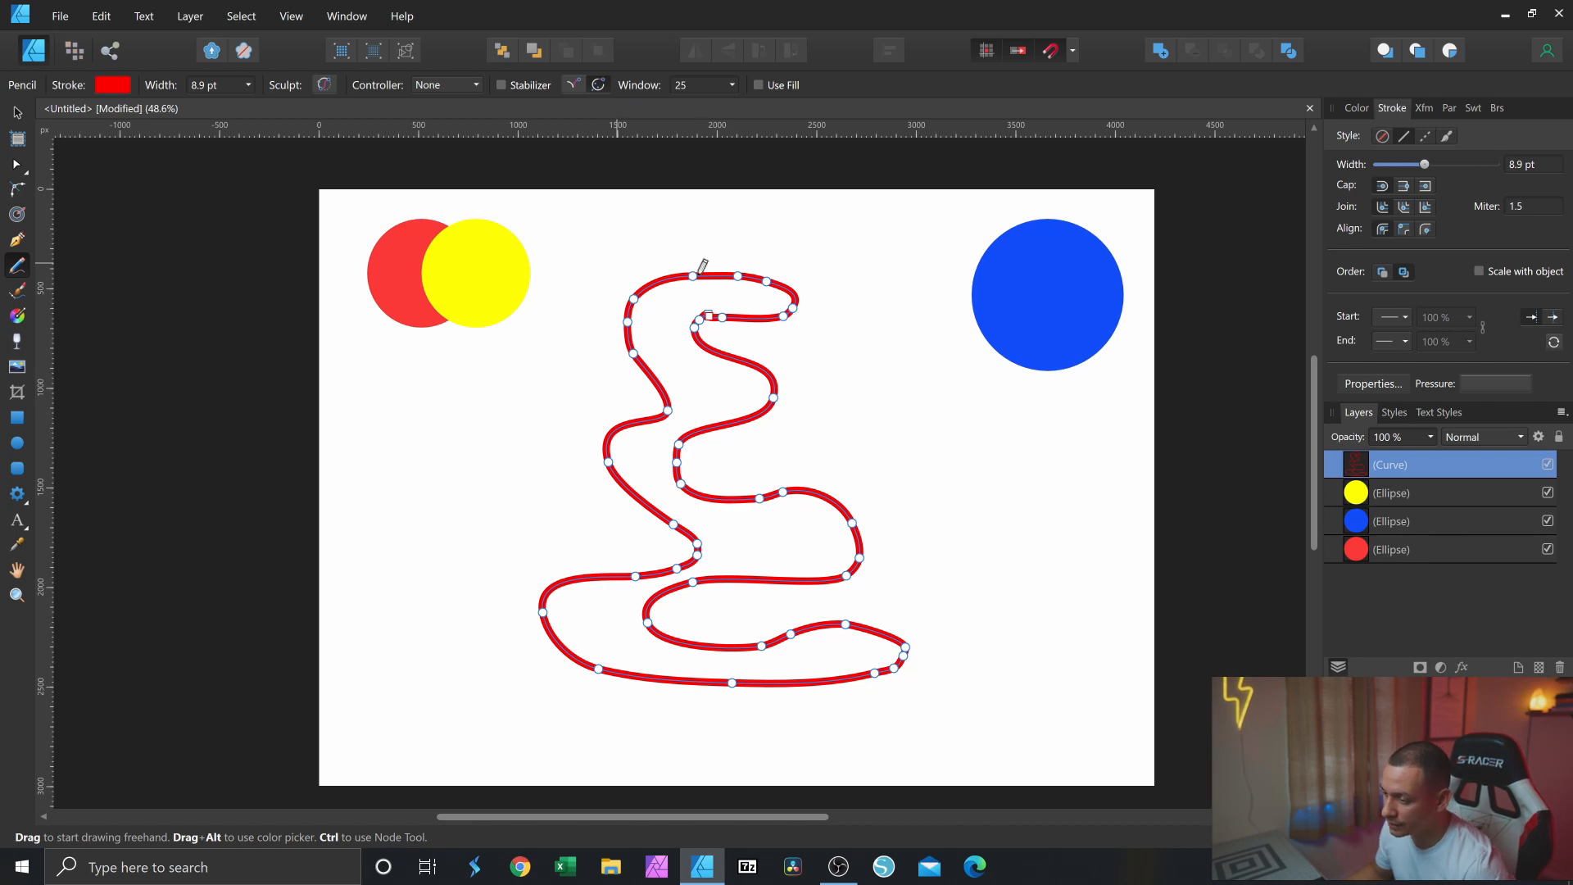
key("ctrl+z")
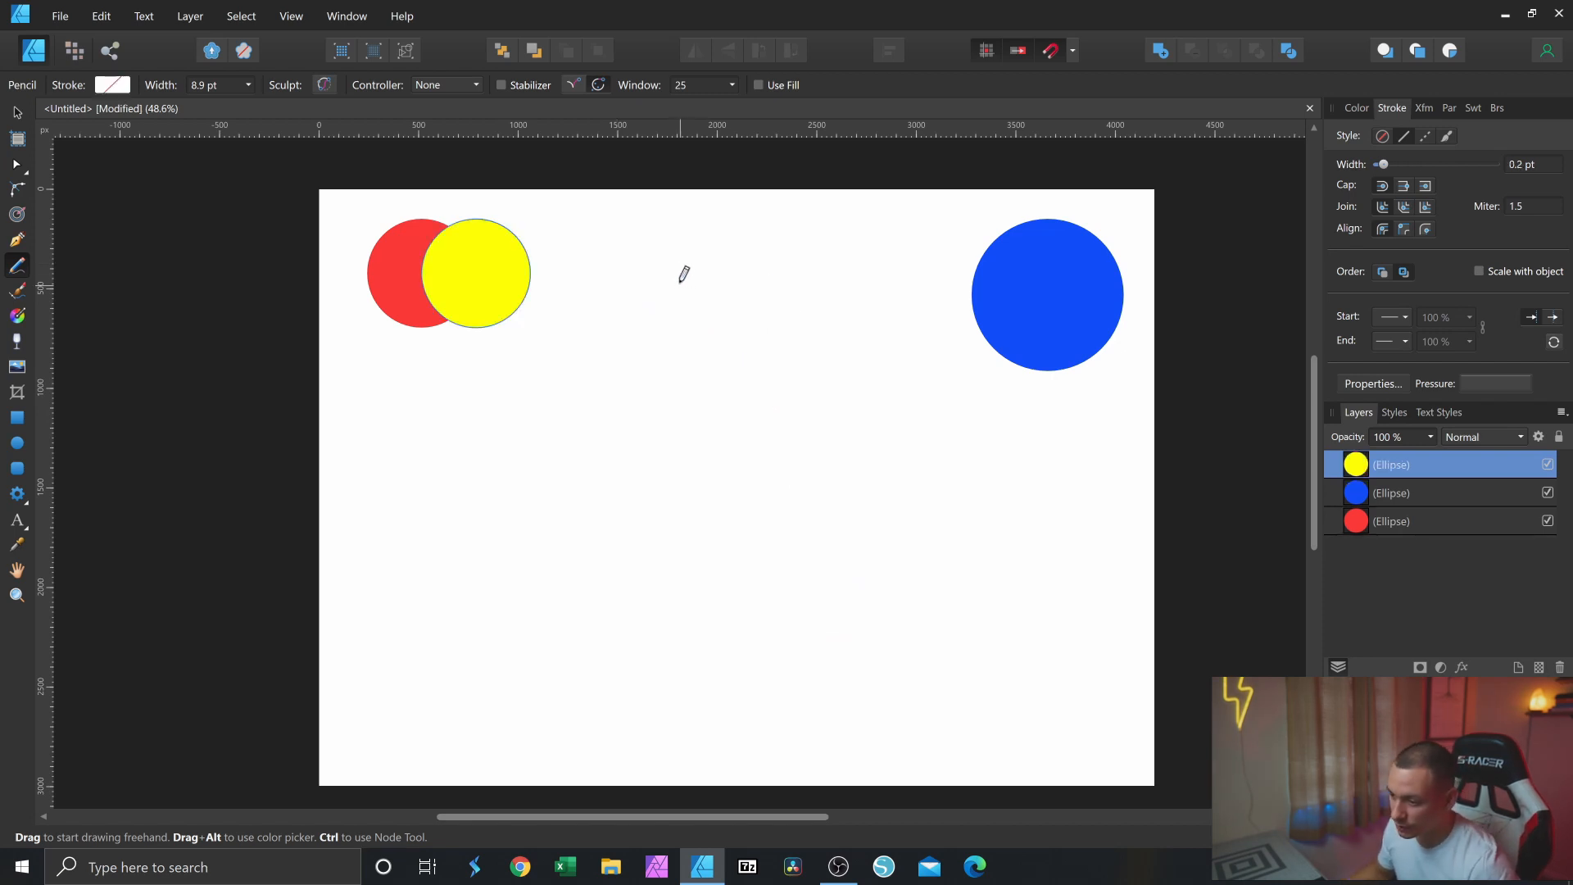
mouse_move(694, 260)
left_mouse_down()
mouse_move(613, 323)
mouse_move(920, 467)
mouse_move(846, 523)
mouse_move(629, 484)
mouse_move(493, 563)
mouse_move(515, 624)
mouse_move(698, 658)
mouse_move(838, 621)
mouse_move(743, 543)
mouse_move(632, 556)
mouse_move(635, 595)
mouse_move(695, 583)
left_mouse_up()
mouse_move(804, 283)
left_mouse_down()
mouse_move(743, 282)
mouse_move(725, 327)
mouse_move(865, 371)
mouse_move(972, 455)
mouse_move(972, 528)
mouse_move(859, 565)
mouse_move(882, 624)
mouse_move(848, 676)
mouse_move(661, 695)
mouse_move(530, 679)
mouse_move(422, 629)
mouse_move(420, 526)
mouse_move(500, 488)
mouse_move(776, 462)
mouse_move(770, 443)
mouse_move(663, 410)
mouse_move(563, 324)
mouse_move(572, 247)
mouse_move(783, 239)
mouse_move(852, 265)
mouse_move(853, 303)
mouse_move(800, 328)
mouse_move(960, 391)
mouse_move(1035, 497)
mouse_move(1025, 555)
left_mouse_up()
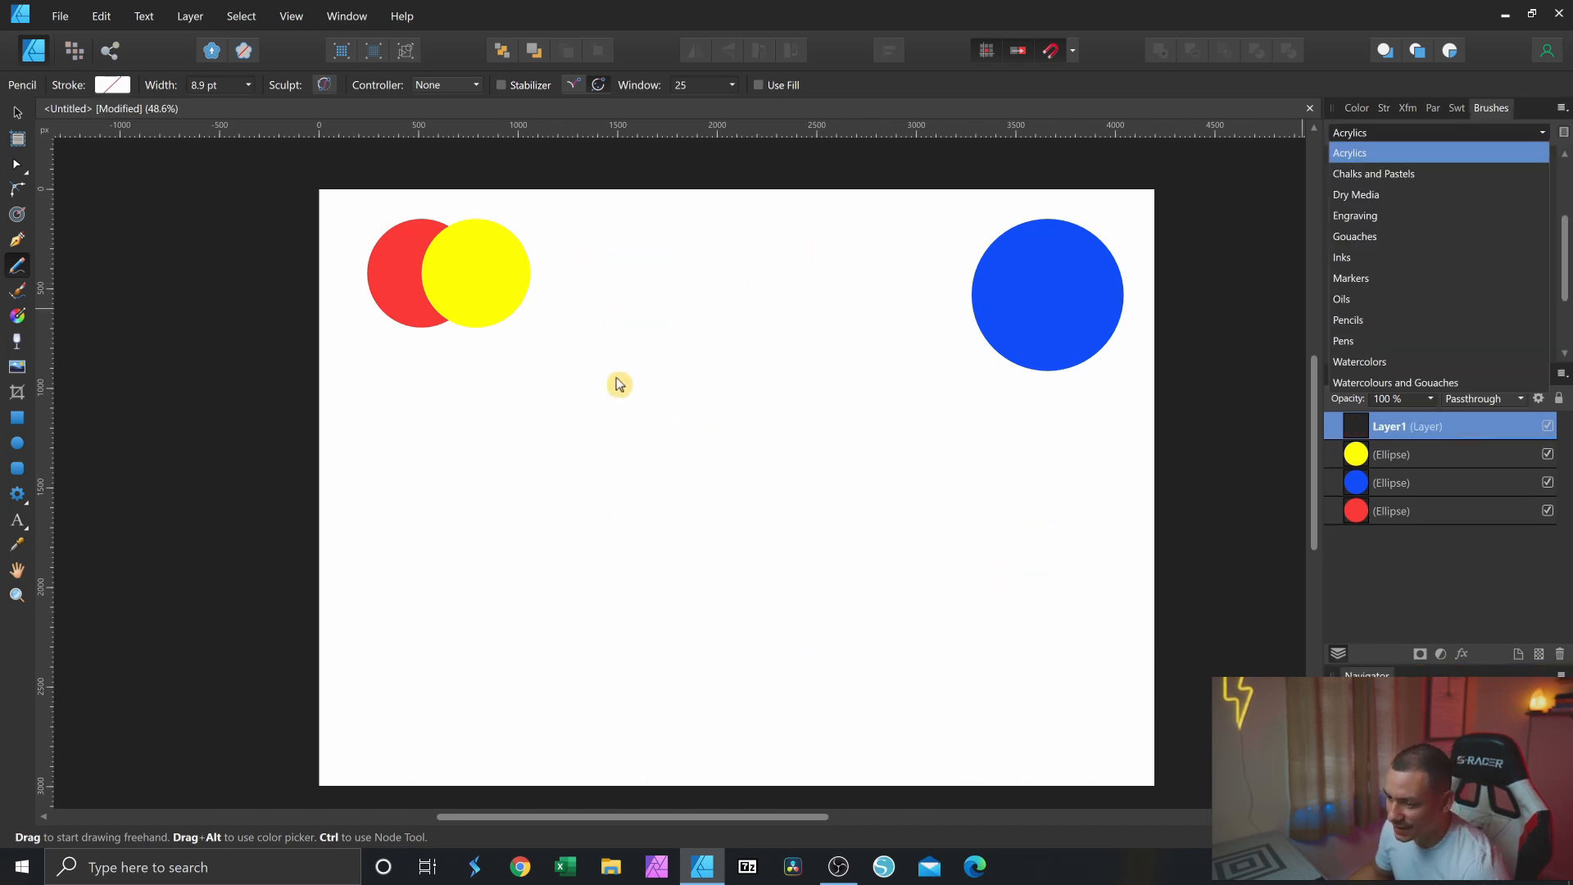
- Paint two winding red 128 px strokes between the circles with the Vector Brush, switching the brush category from Acrylics to Watercolors between them
left_click(18, 296)
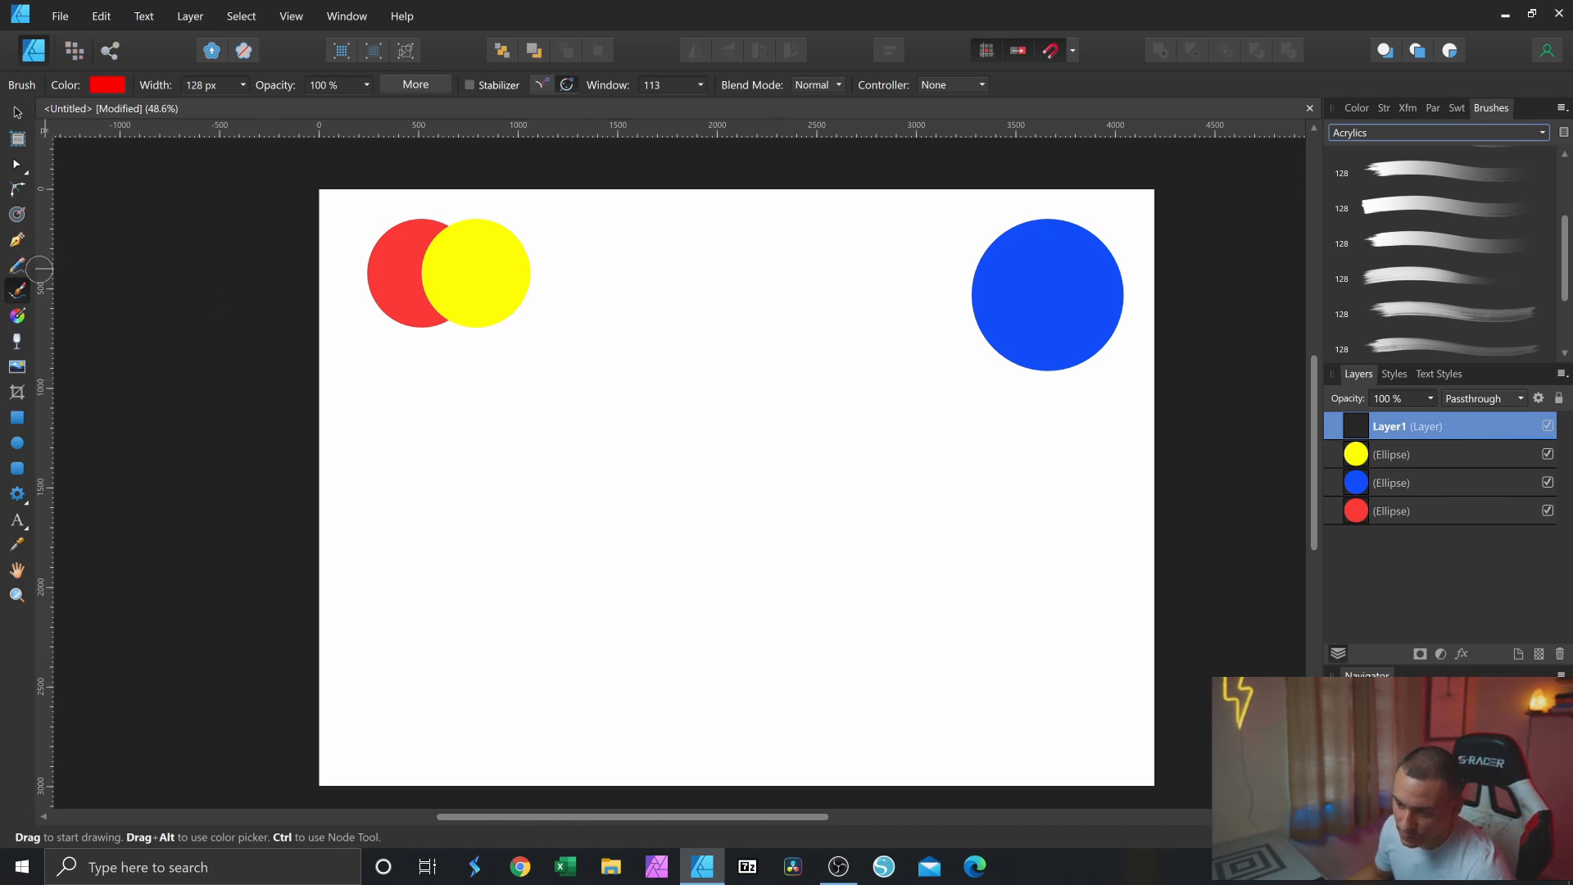
mouse_move(662, 244)
left_mouse_down()
mouse_move(597, 302)
mouse_move(639, 355)
mouse_move(825, 404)
mouse_move(853, 479)
mouse_move(778, 510)
mouse_move(615, 483)
mouse_move(528, 526)
mouse_move(541, 590)
mouse_move(614, 650)
mouse_move(709, 659)
mouse_move(800, 608)
left_mouse_up()
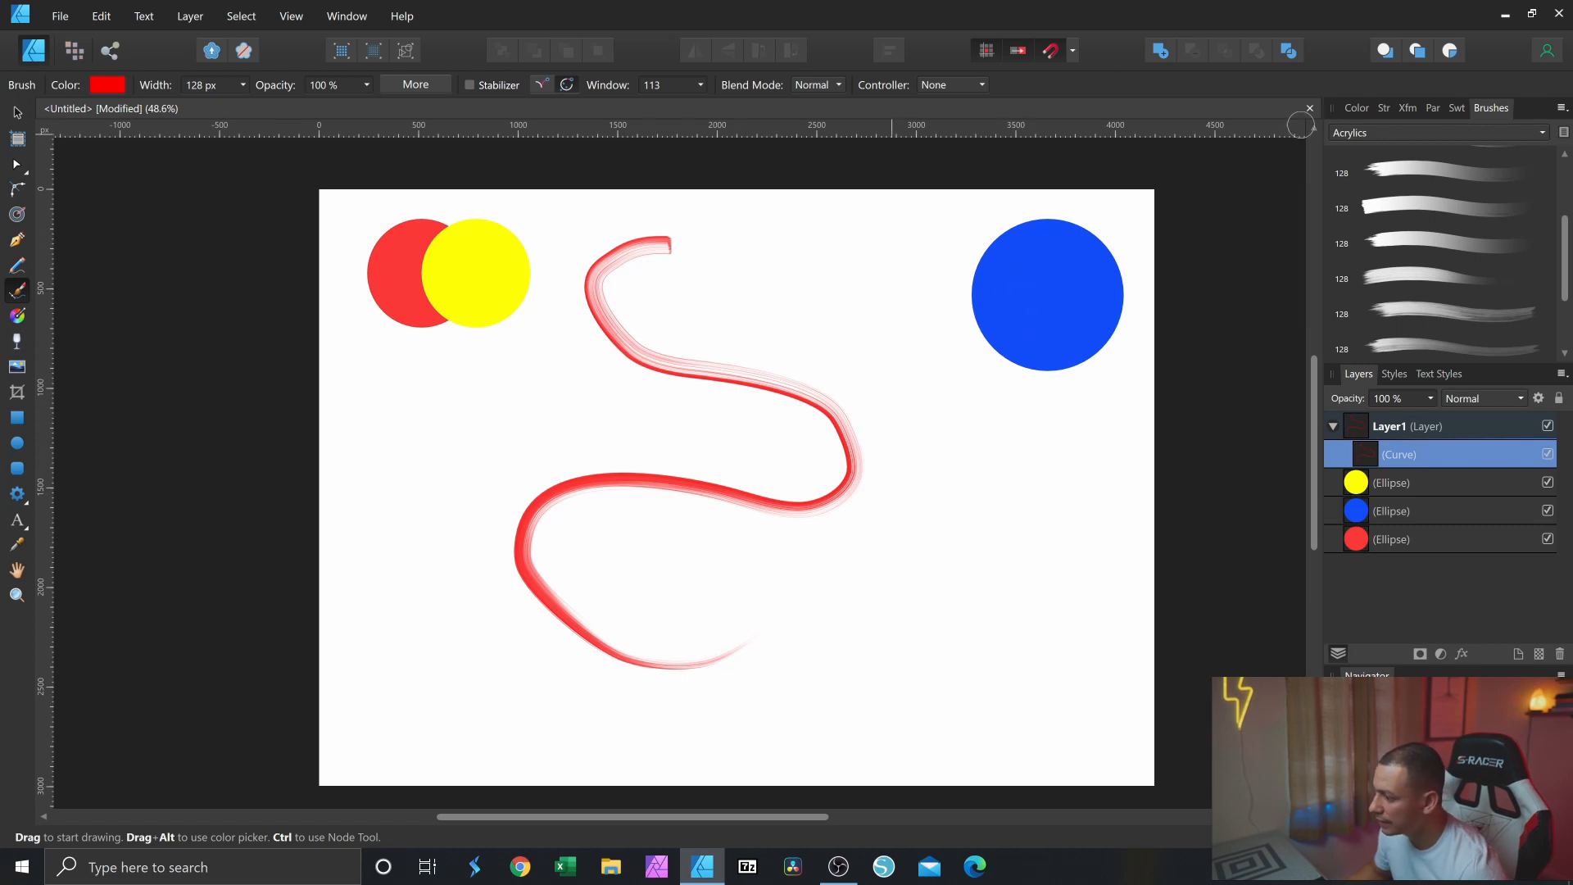
left_click(1399, 137)
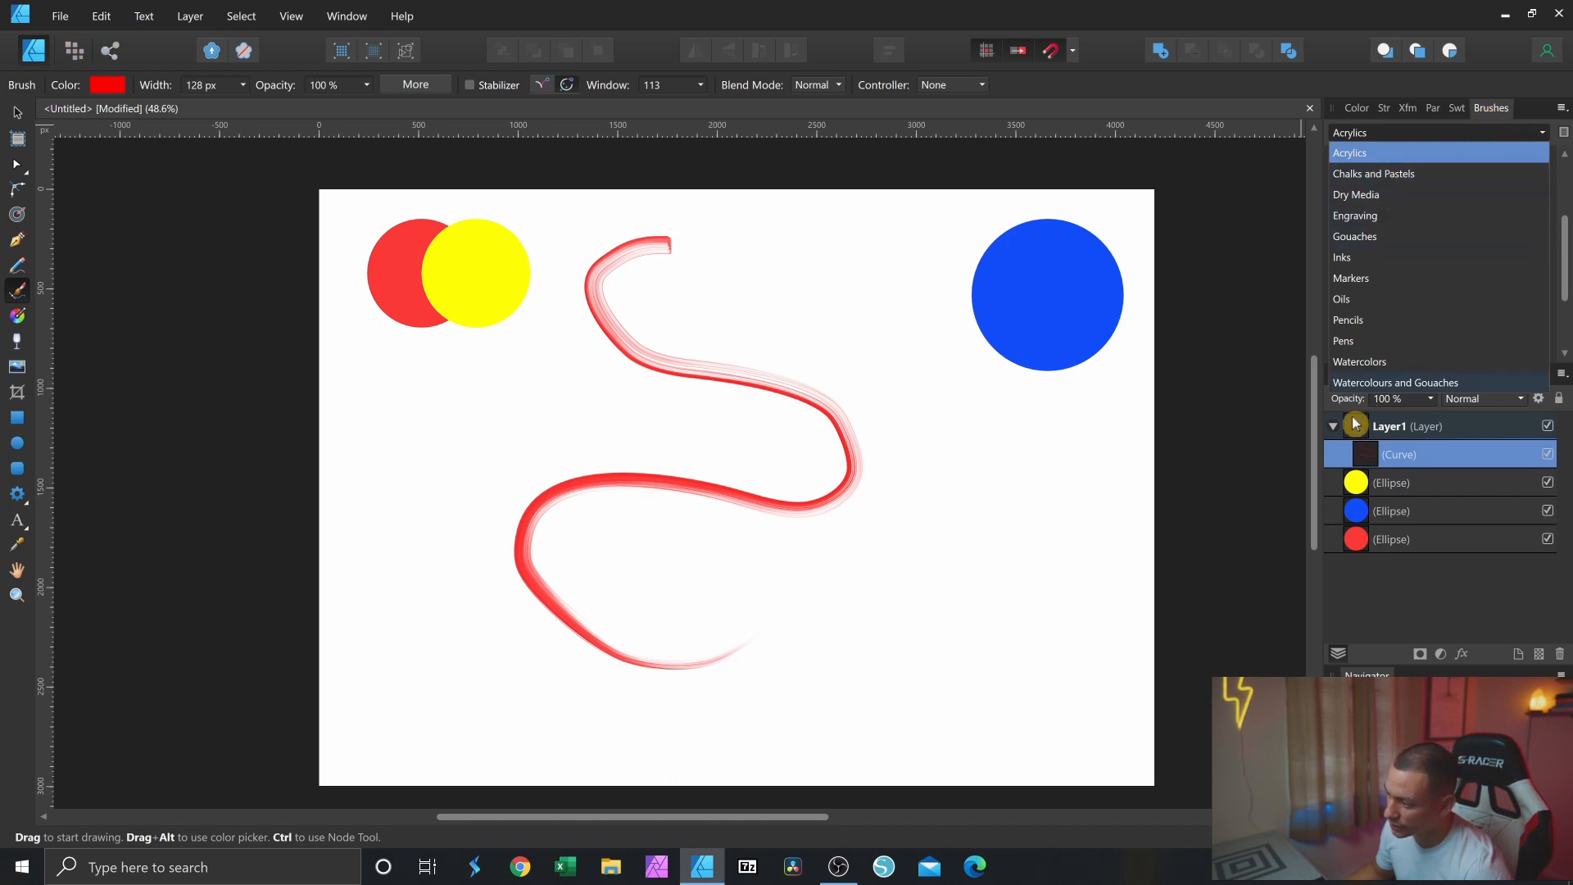
left_click(1358, 361)
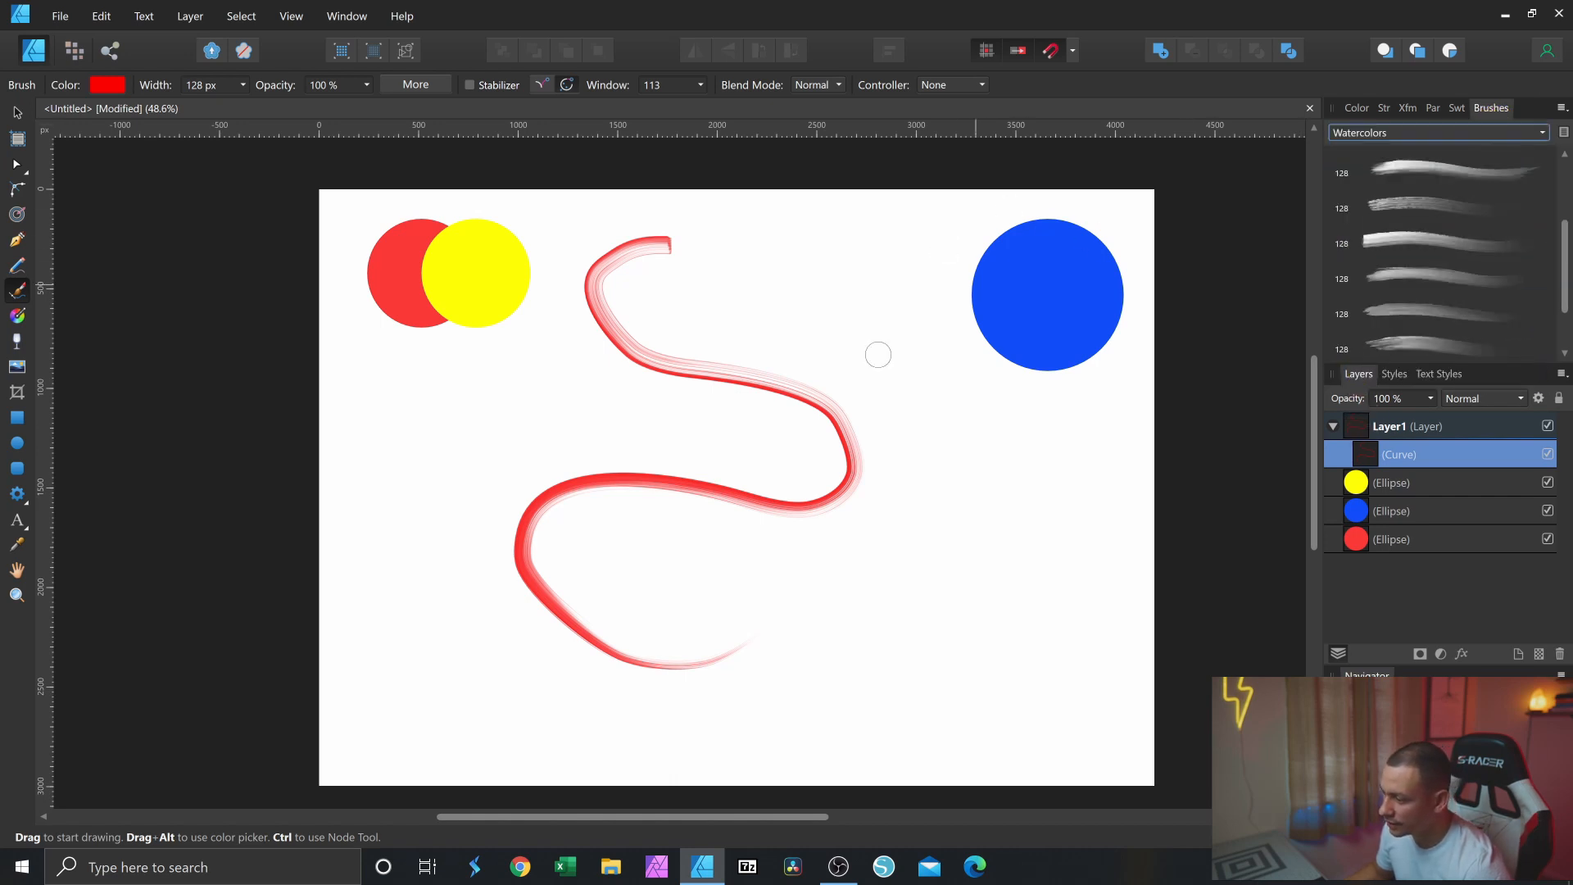
mouse_move(845, 258)
left_mouse_down()
mouse_move(771, 279)
mouse_move(908, 364)
mouse_move(994, 504)
mouse_move(881, 608)
left_mouse_up()
- Pick a denser Watercolors brush and paint a long looping red stroke around the page
scroll(1417, 246, "down", 2)
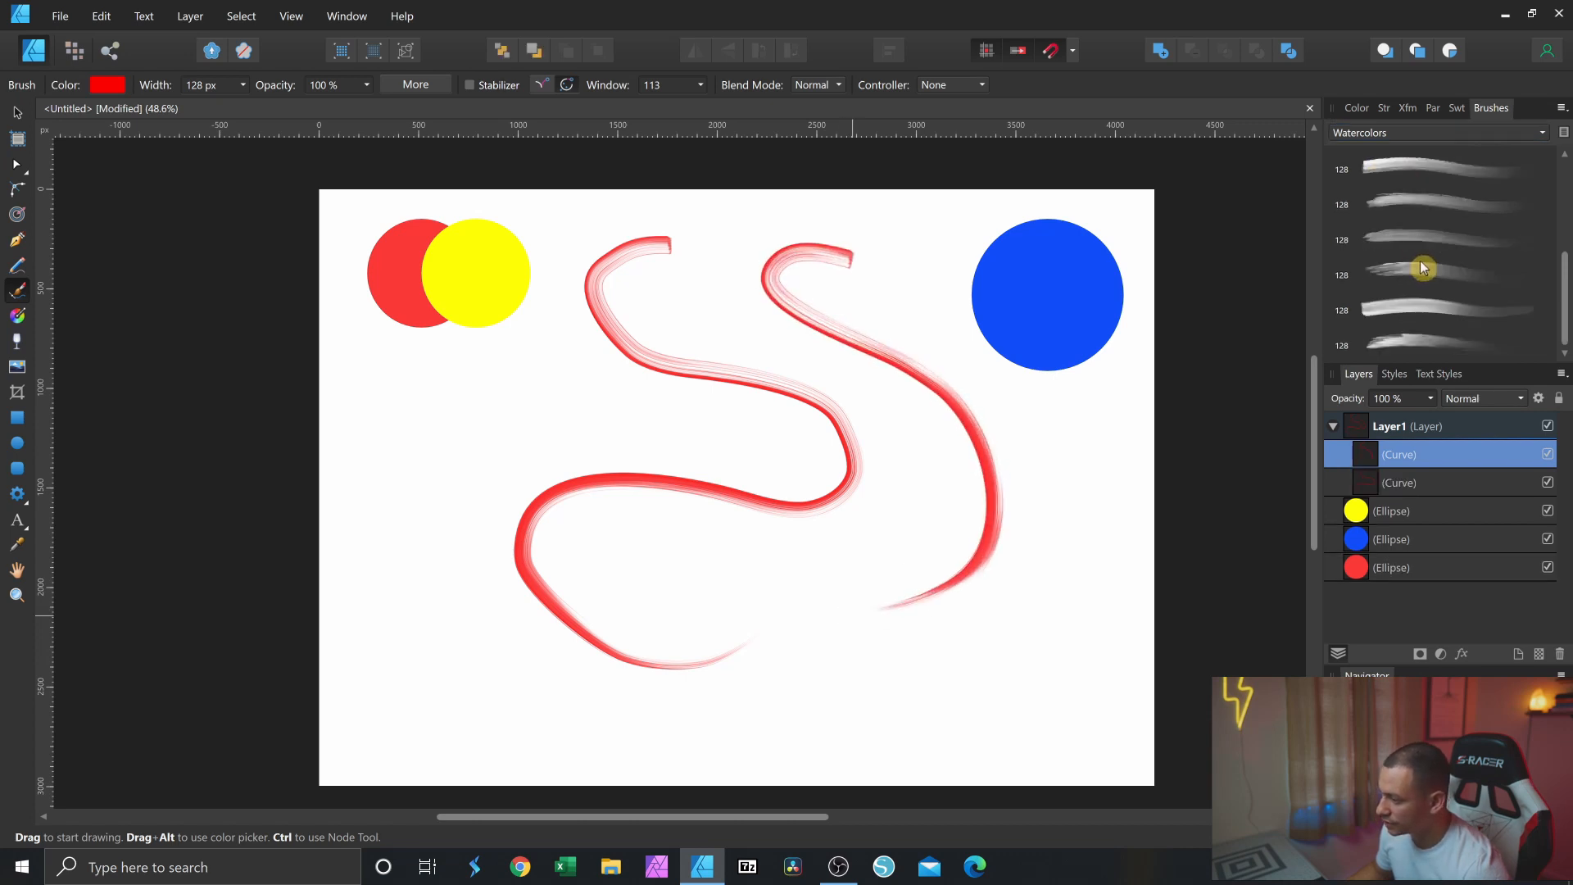
left_click(1398, 310)
mouse_move(926, 249)
left_mouse_down()
mouse_move(988, 396)
mouse_move(1045, 658)
mouse_move(835, 562)
mouse_move(859, 513)
mouse_move(720, 573)
mouse_move(804, 674)
mouse_move(549, 659)
left_mouse_up()
mouse_move(448, 490)
left_mouse_down()
mouse_move(490, 410)
mouse_move(576, 407)
left_mouse_up()
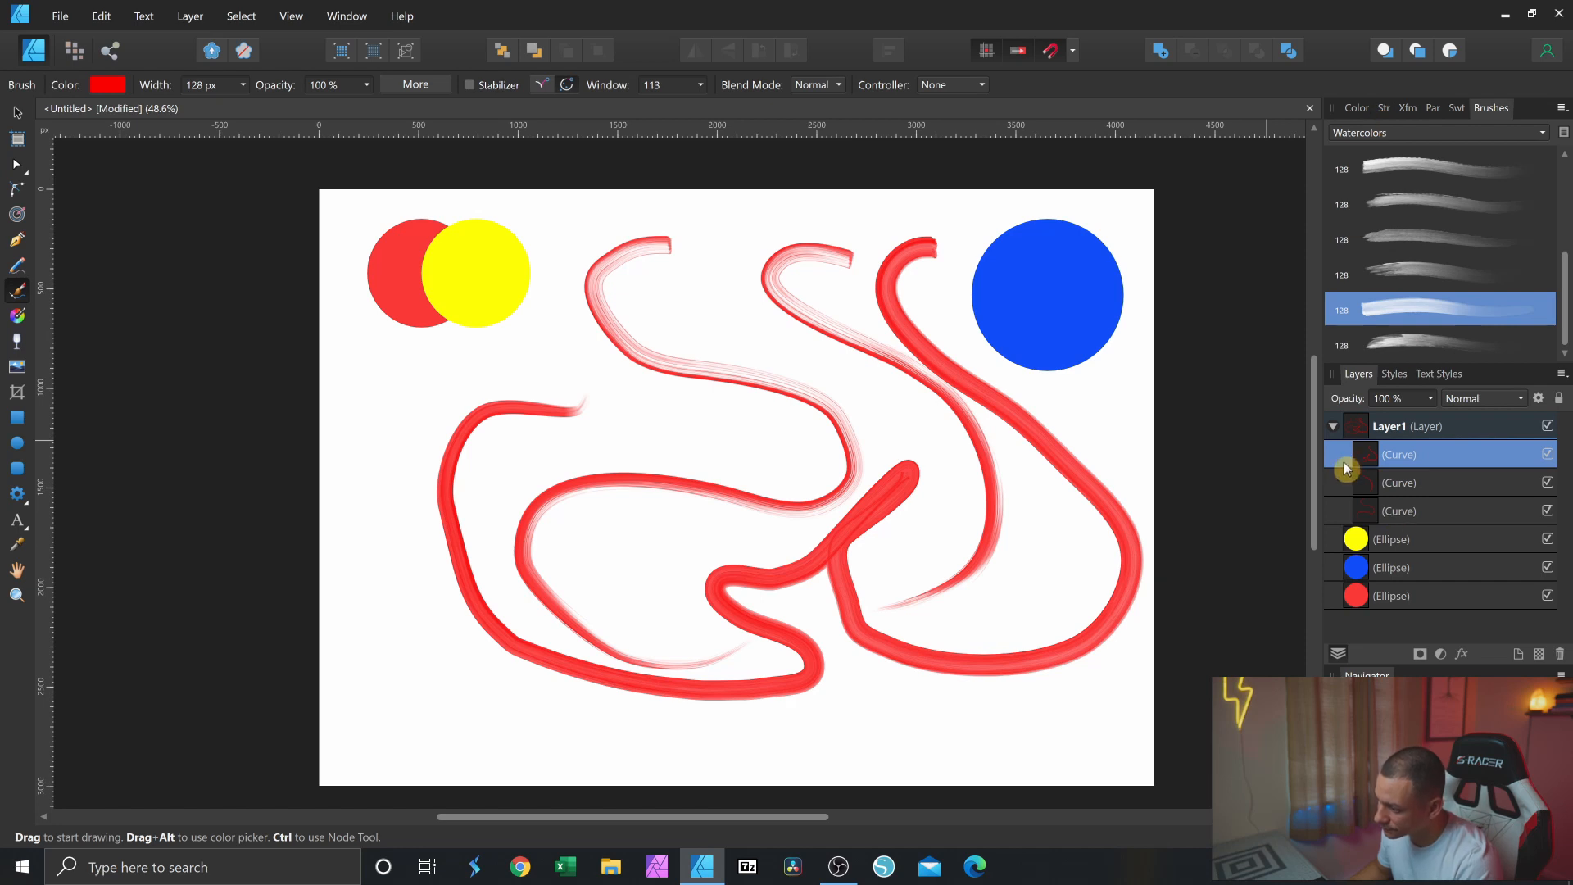
- Delete all three painted brush curves from Layer1
key("v")
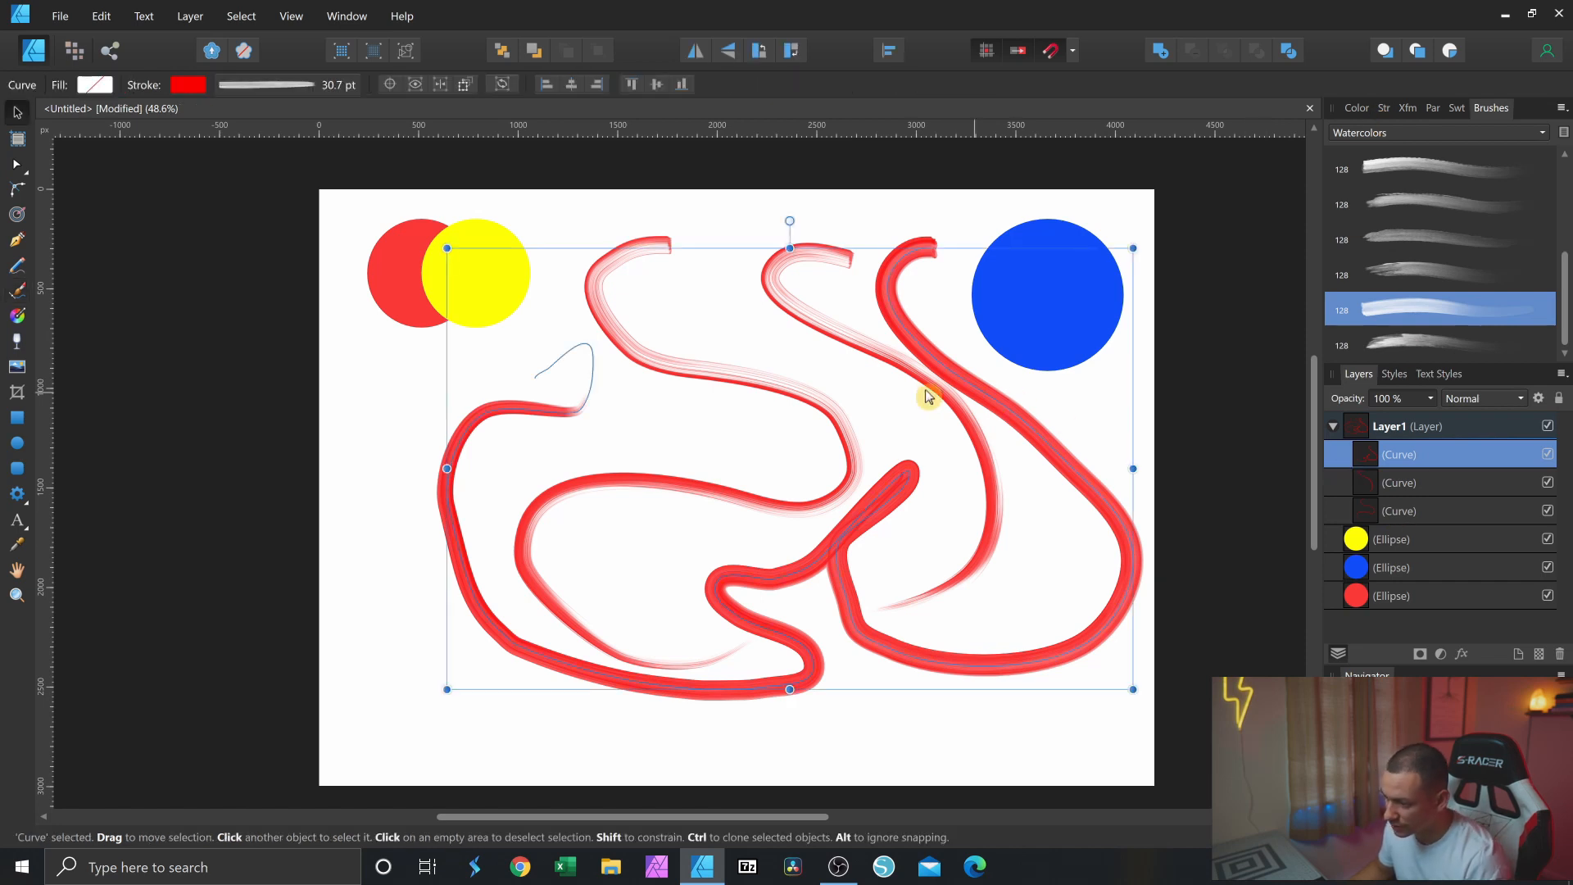
key("Delete")
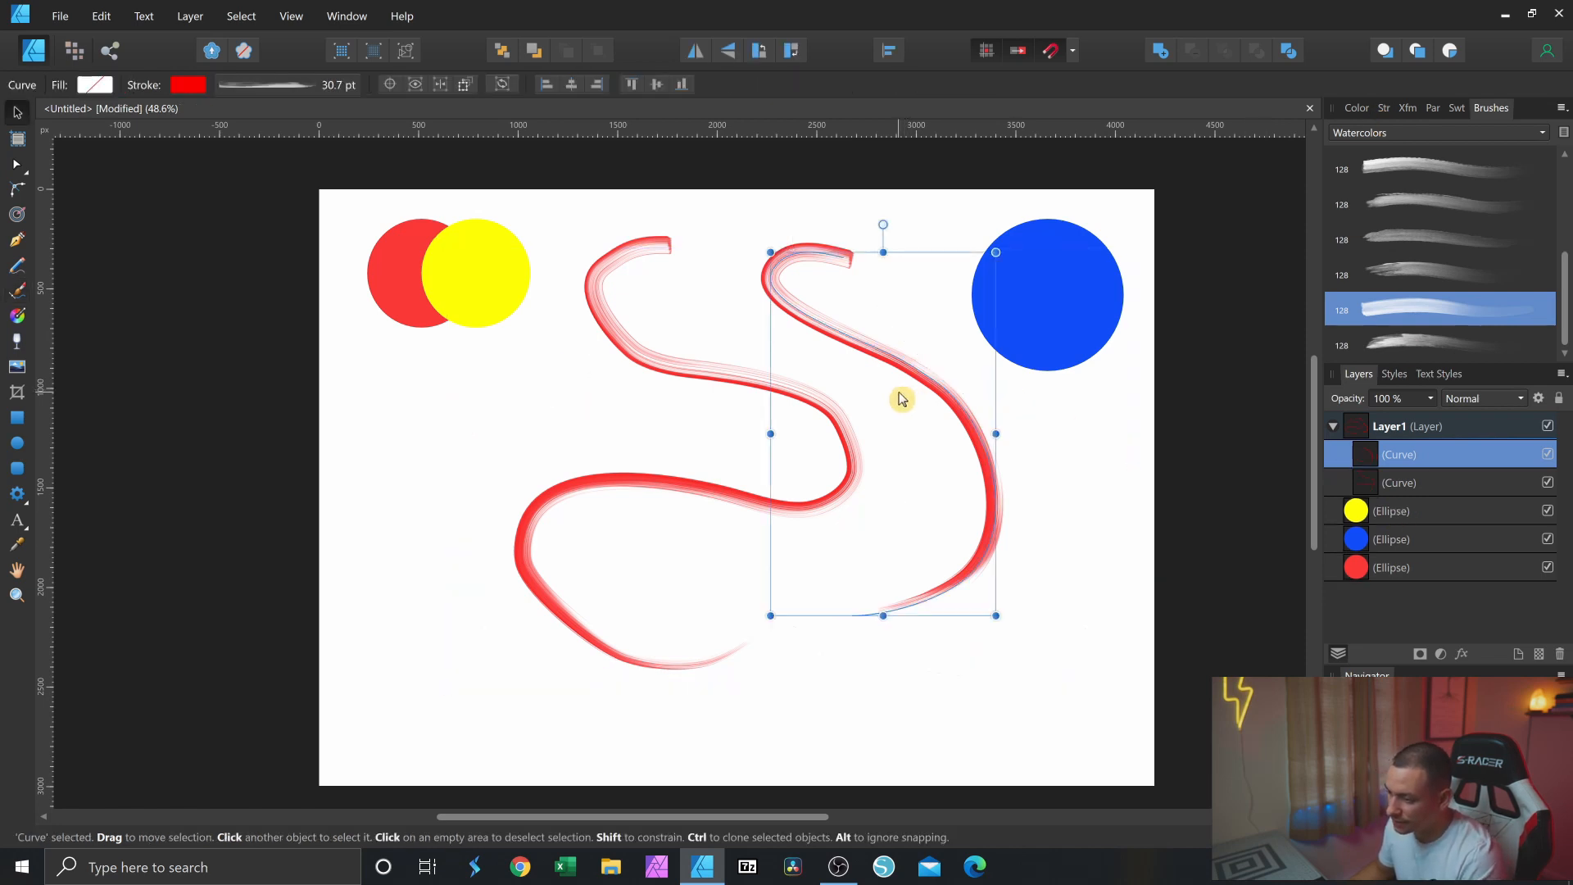
key("Delete")
key("Delete")
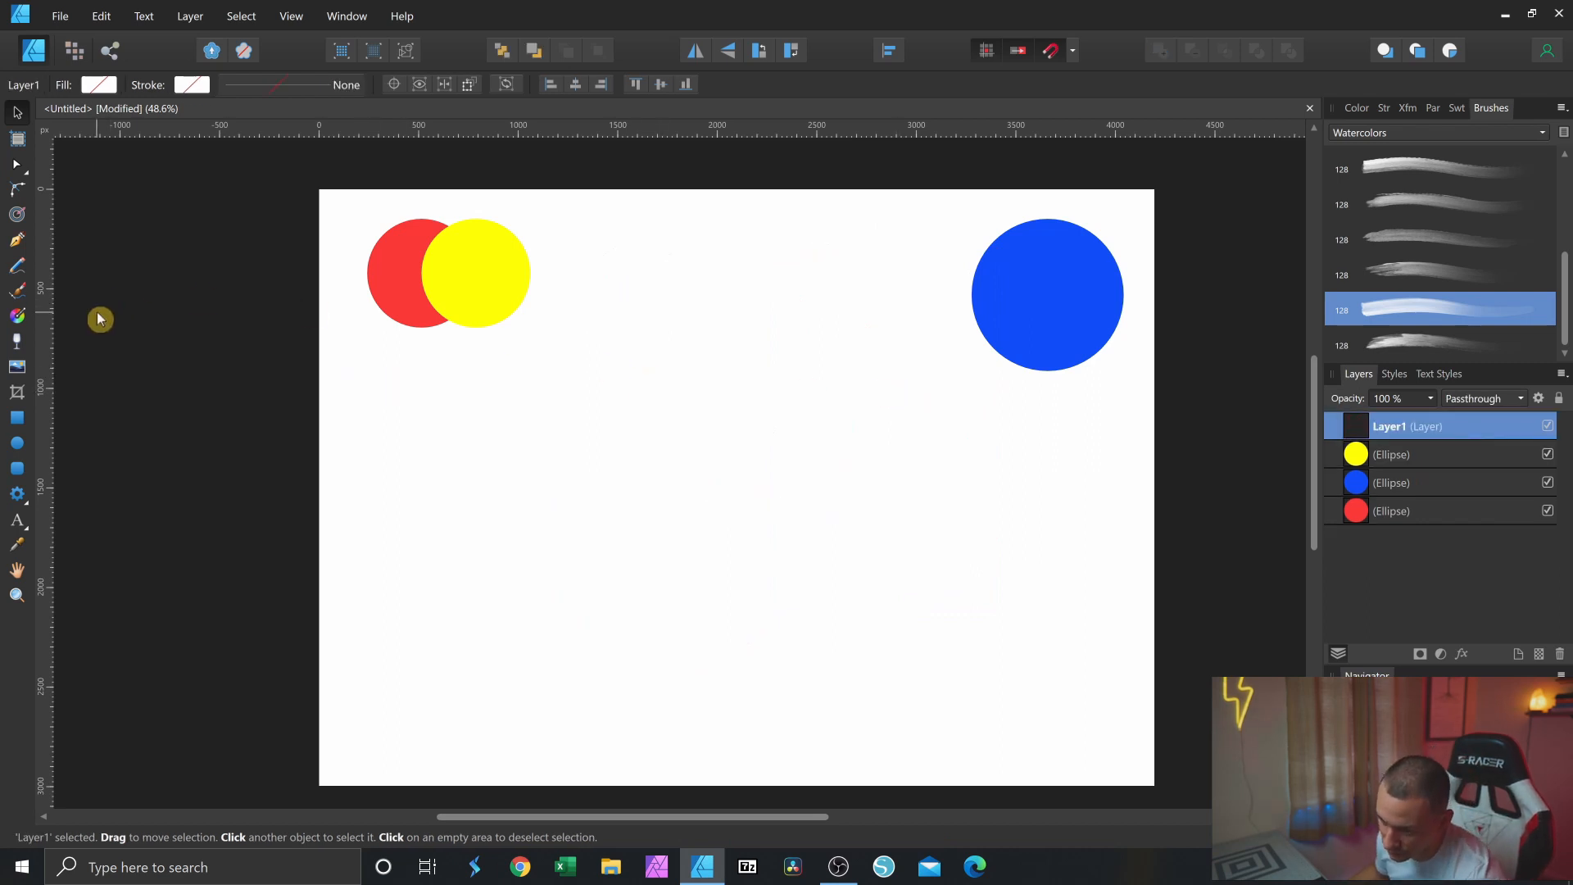
- Move the blue circle to the middle of the page and enlarge it proportionally around its centre
left_click(18, 317)
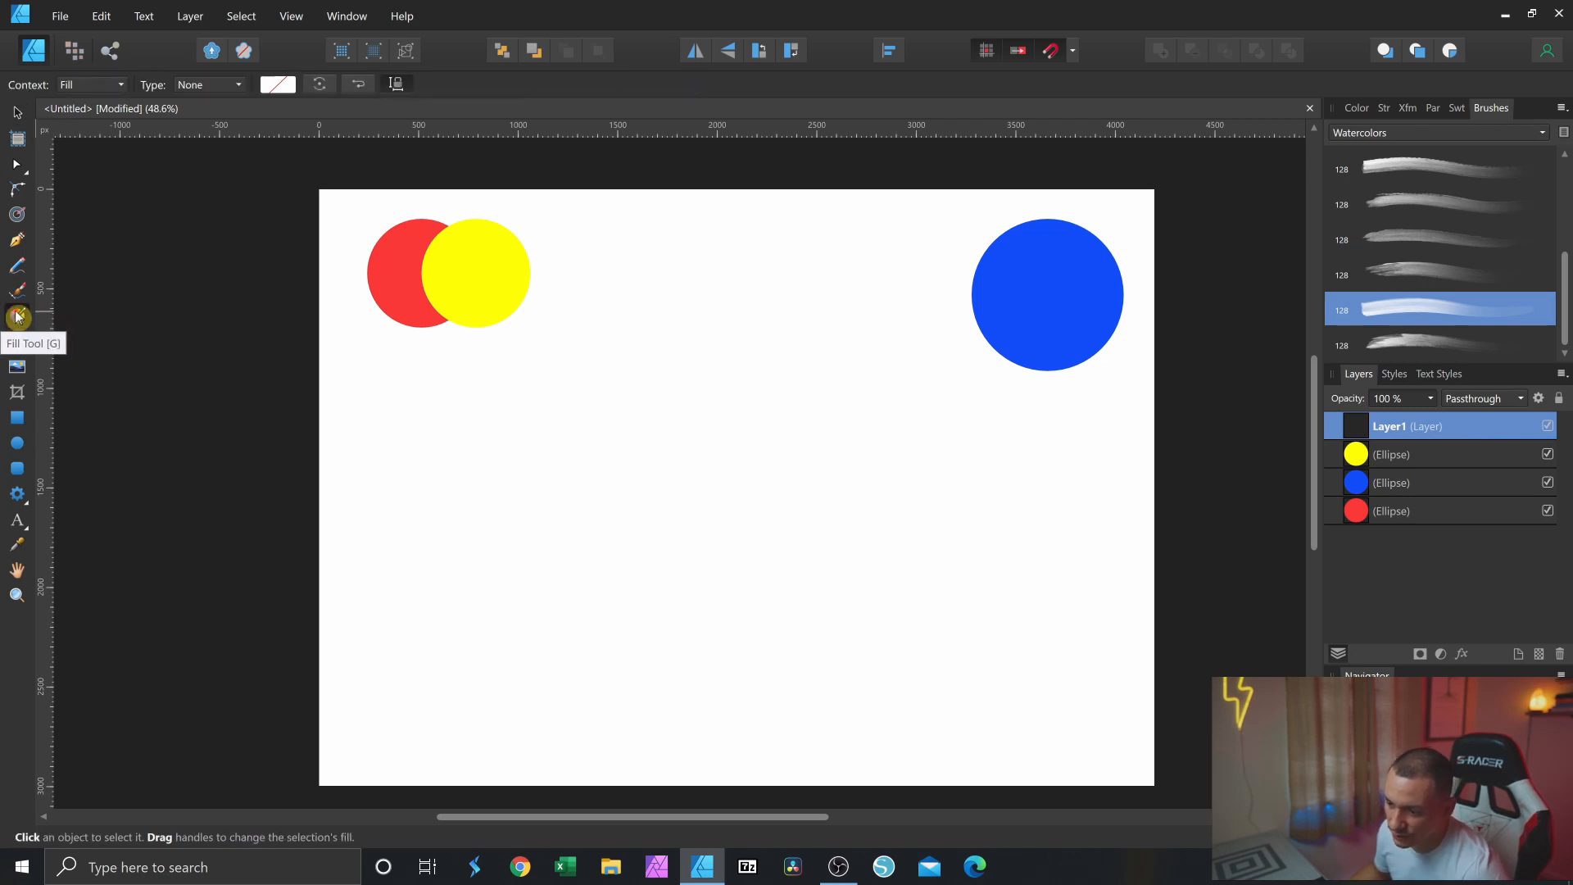
left_click(18, 112)
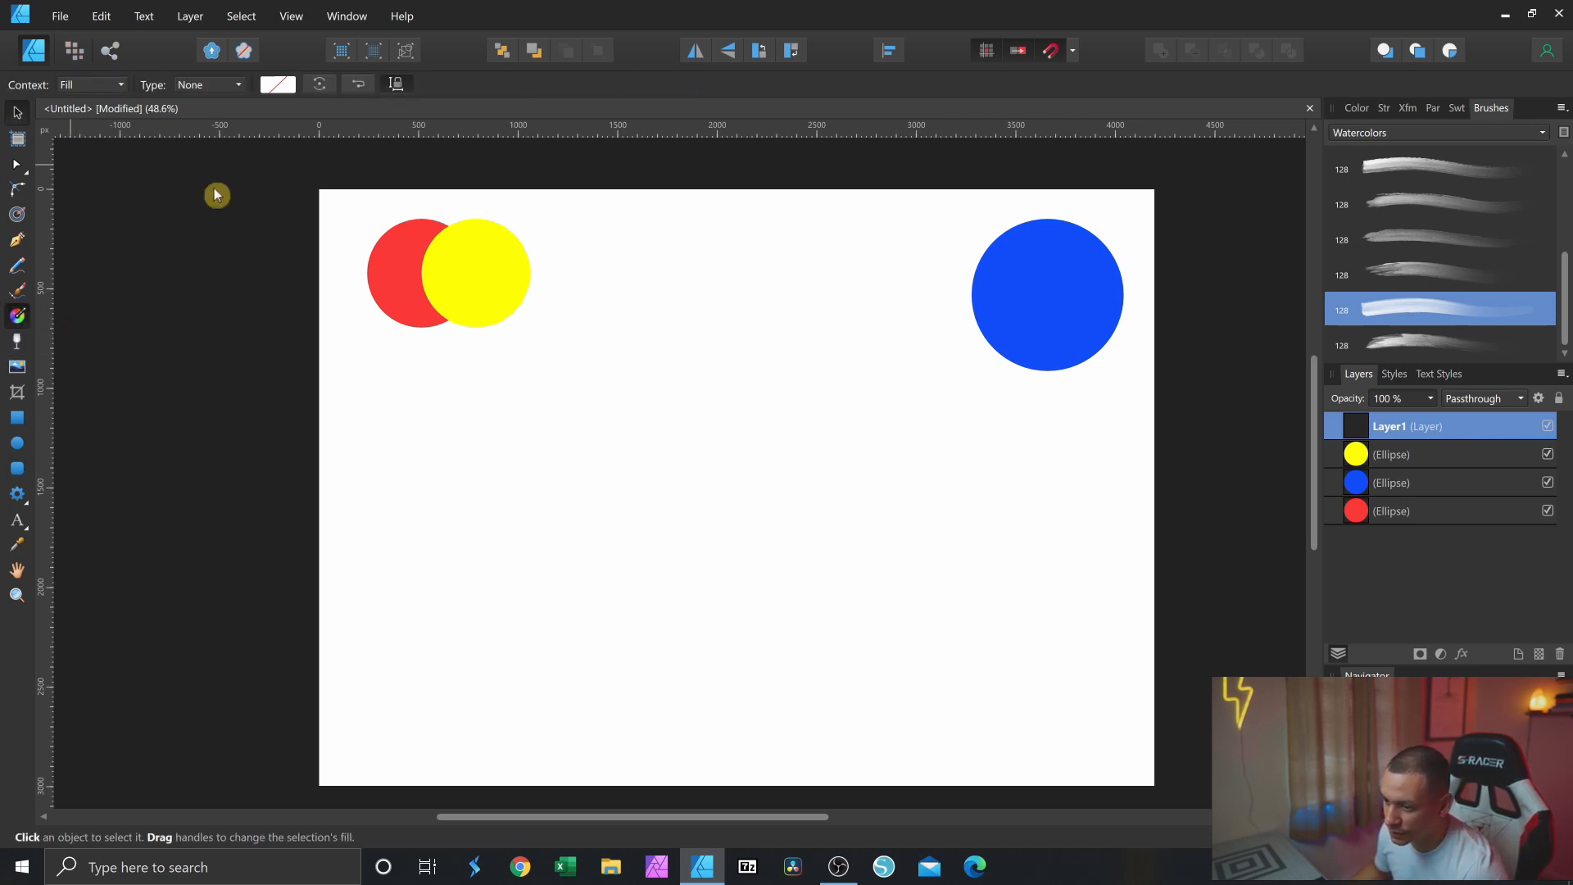
left_click_drag(244, 160, 152, 179)
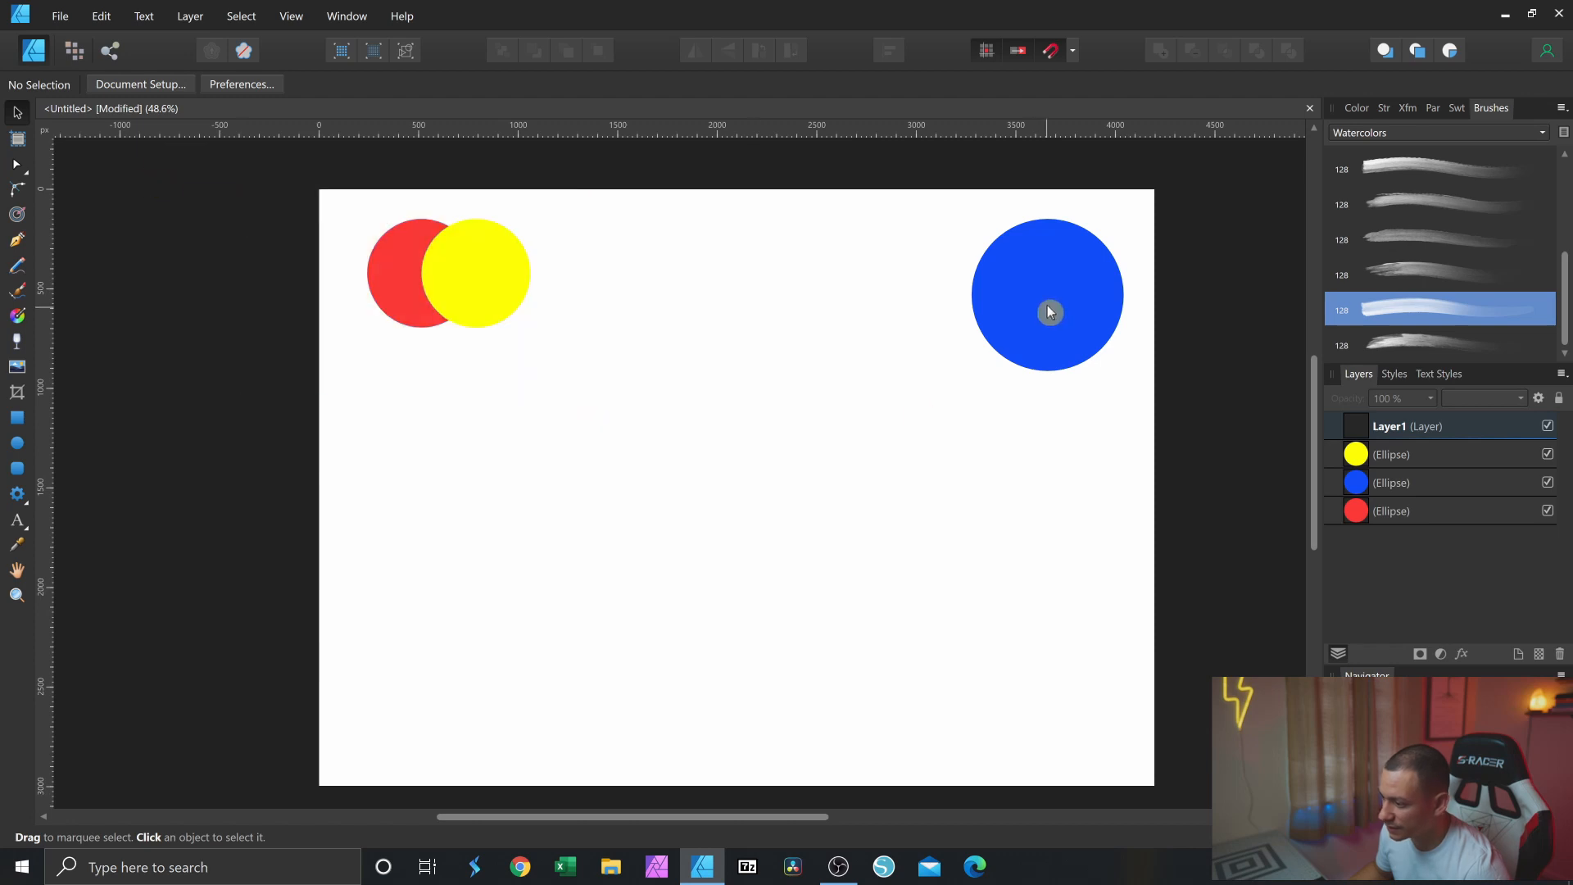
left_click(1049, 307)
left_click_drag(1051, 307, 734, 478)
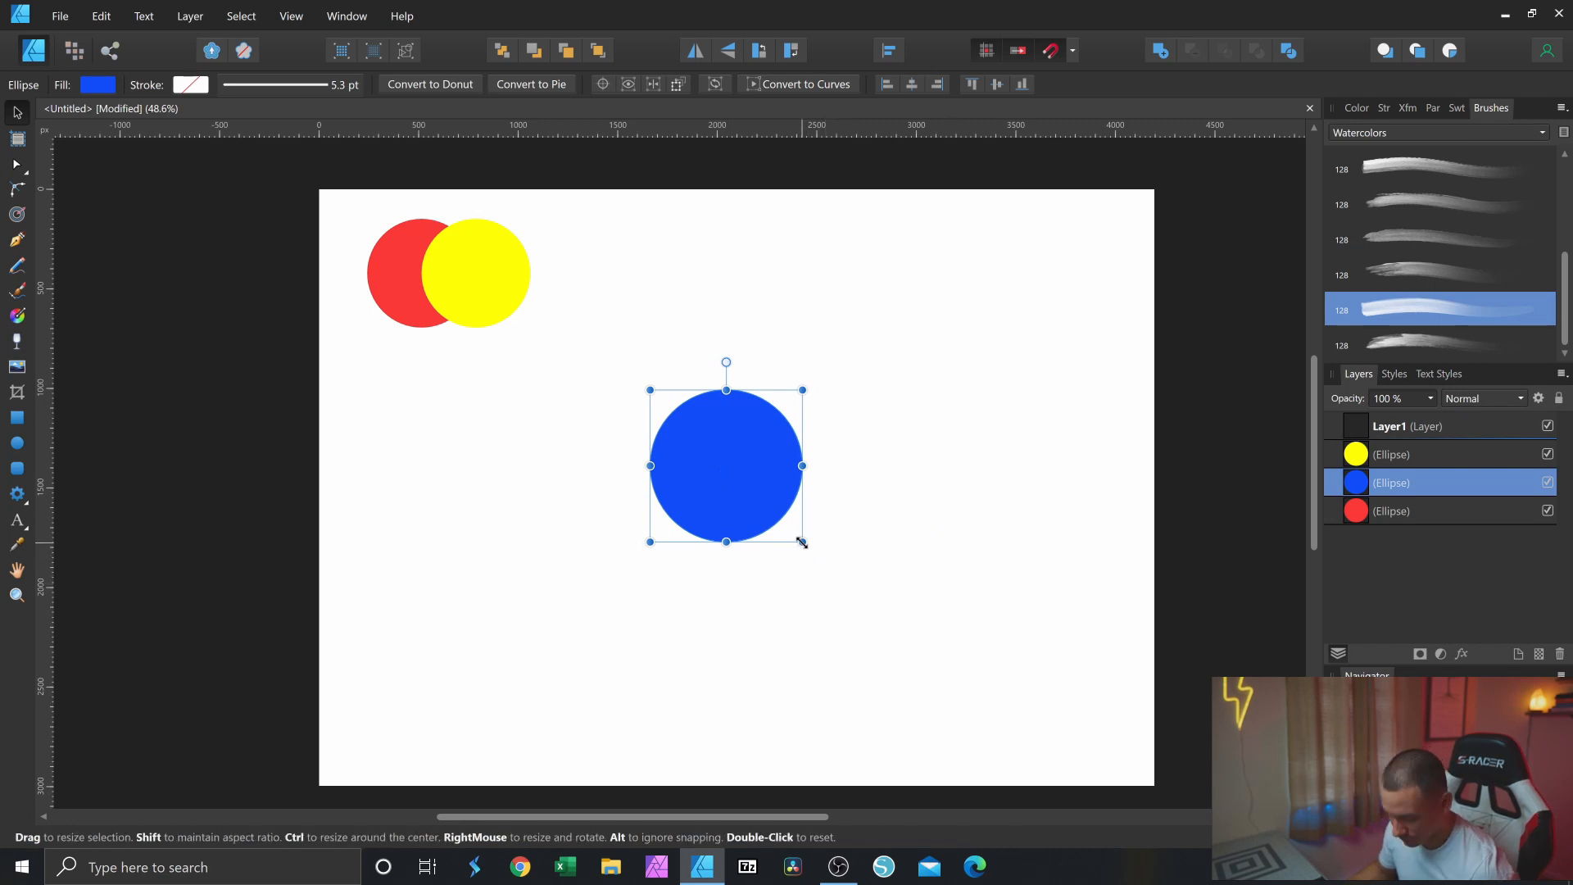
left_click_drag(802, 542, 845, 615)
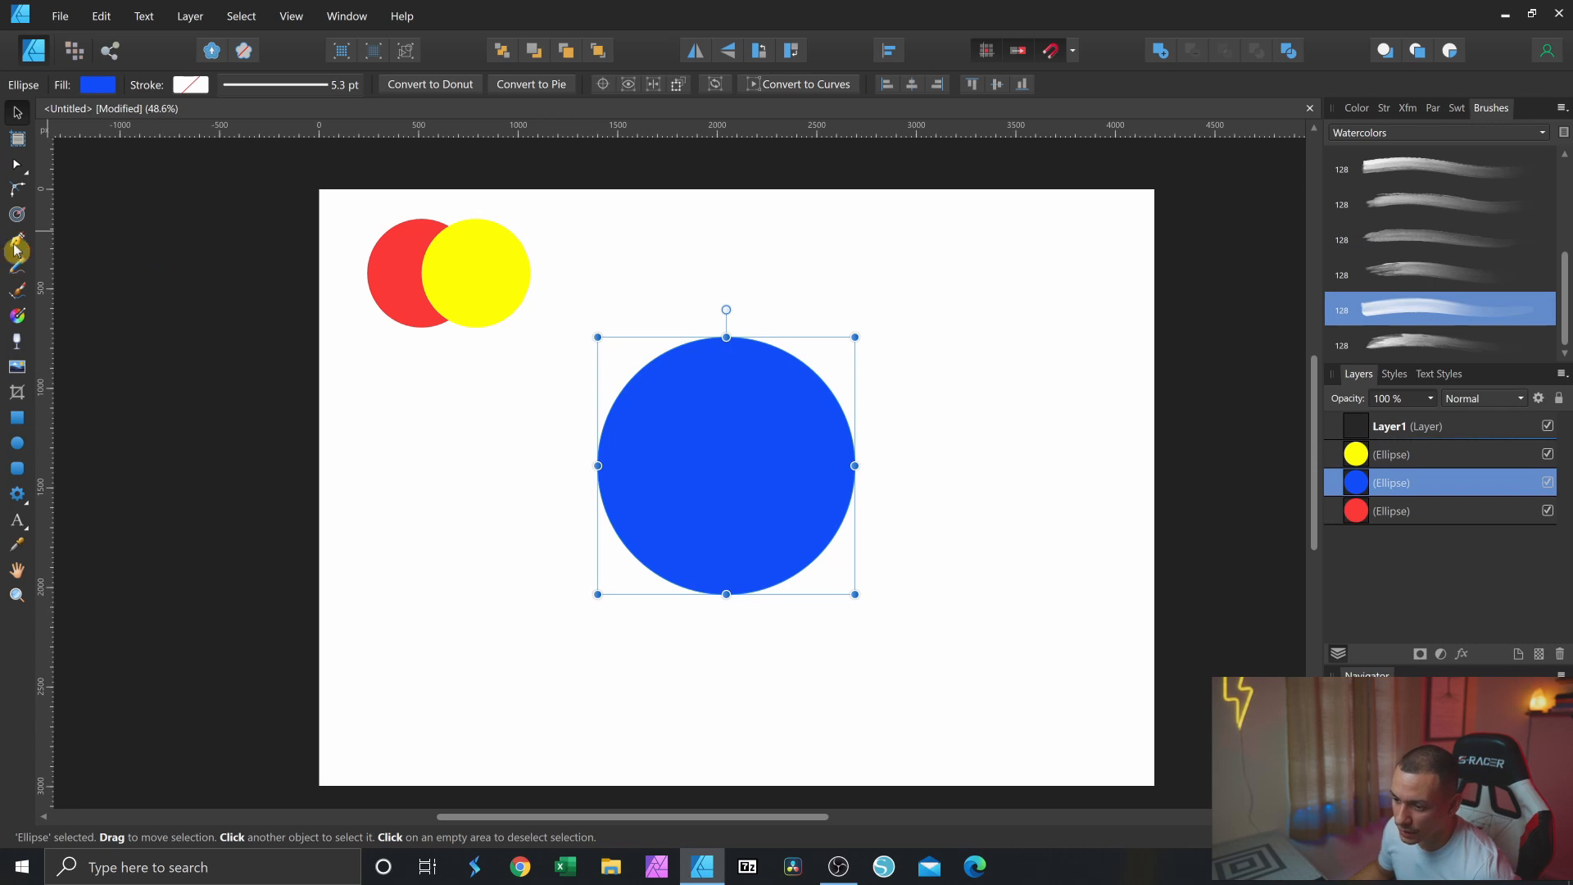
- Apply a linear gradient to the blue circle with the Fill tool, running from its upper edge down past its centre
left_click(17, 316)
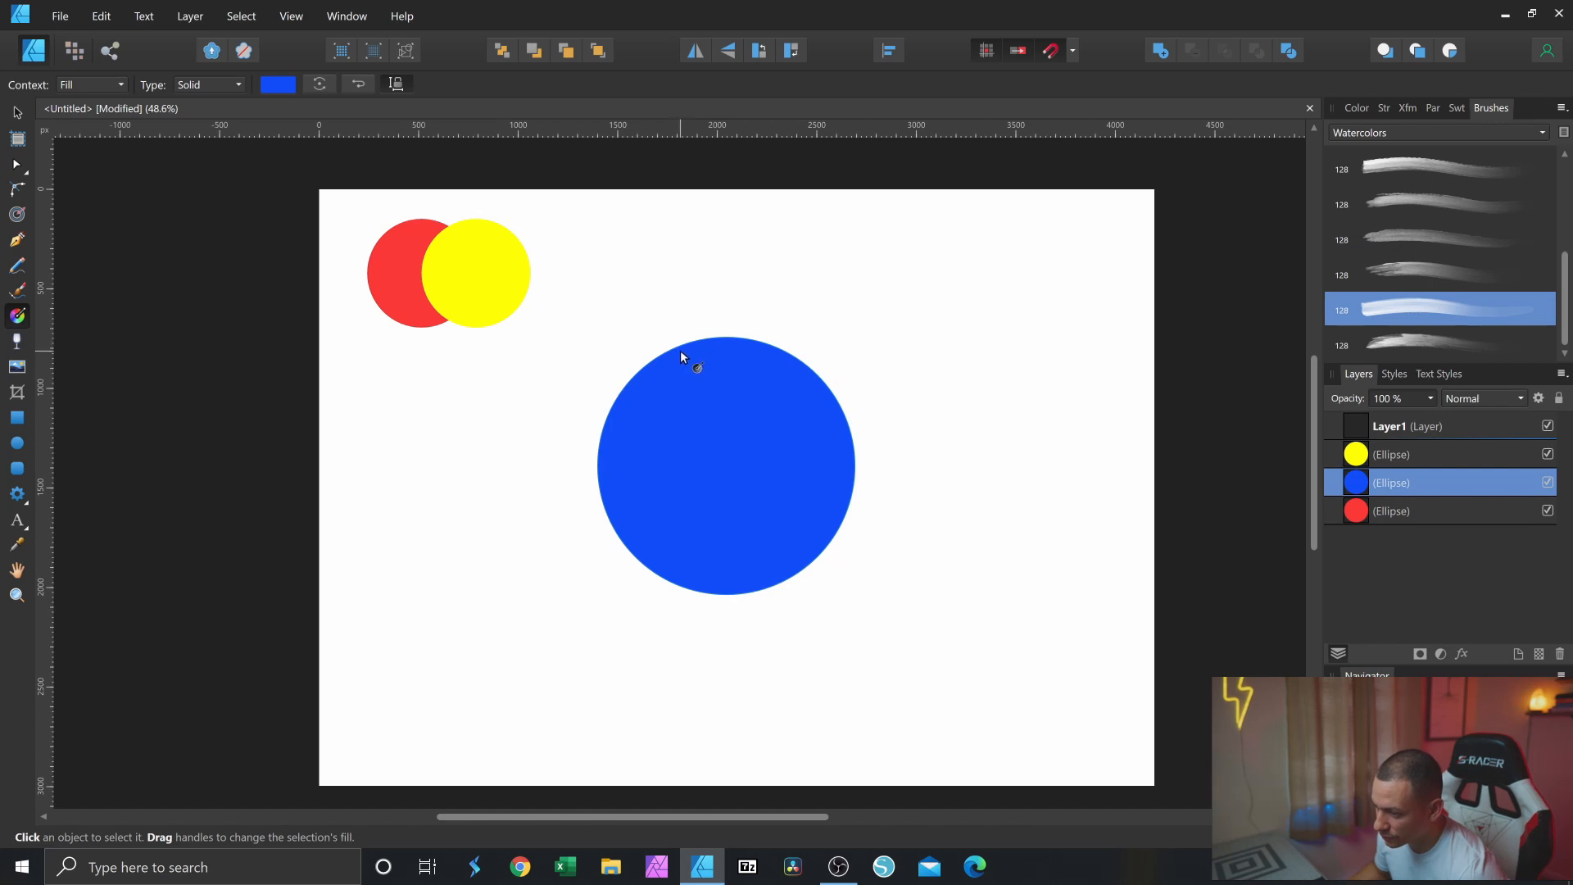
left_click_drag(680, 350, 727, 524)
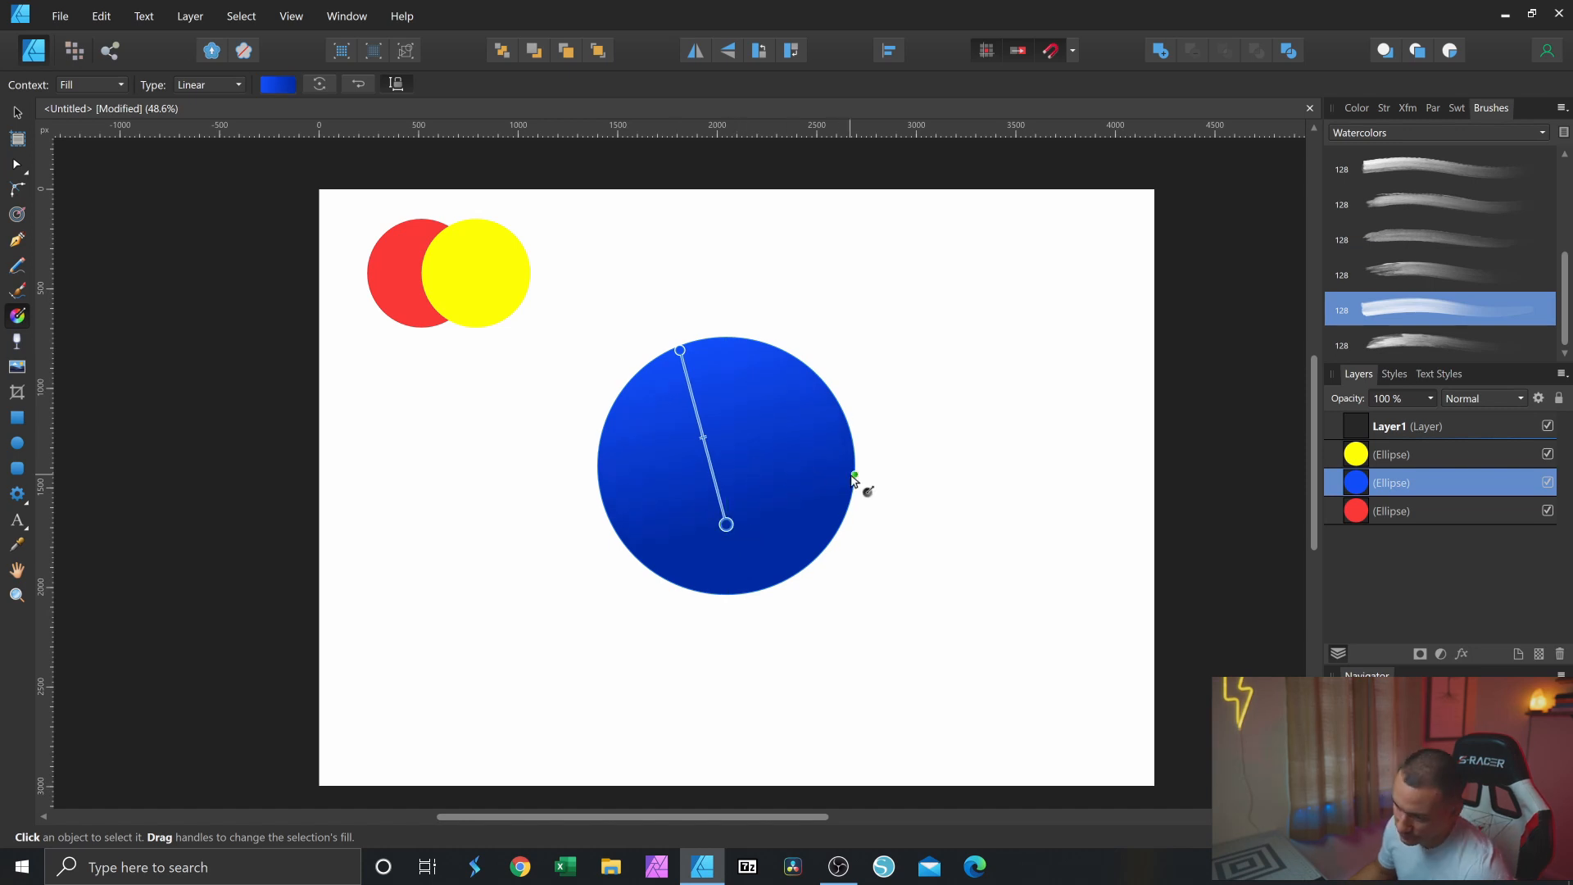
scroll(859, 474, "up", 1)
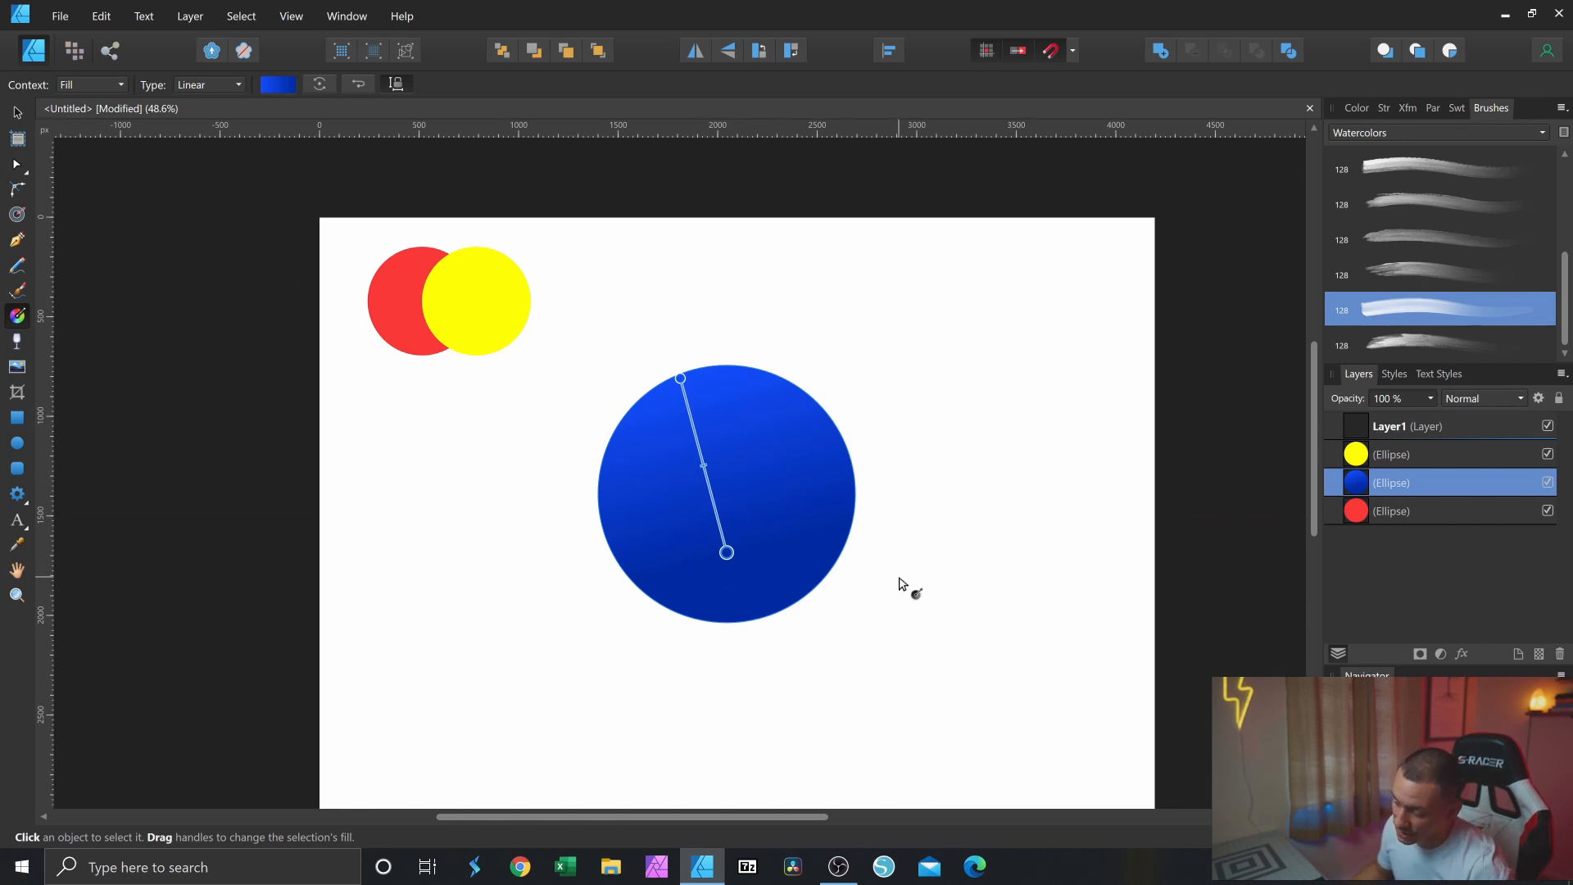
- Check the fill context and type options, and set the circle's fill type back to Solid
left_click(102, 85)
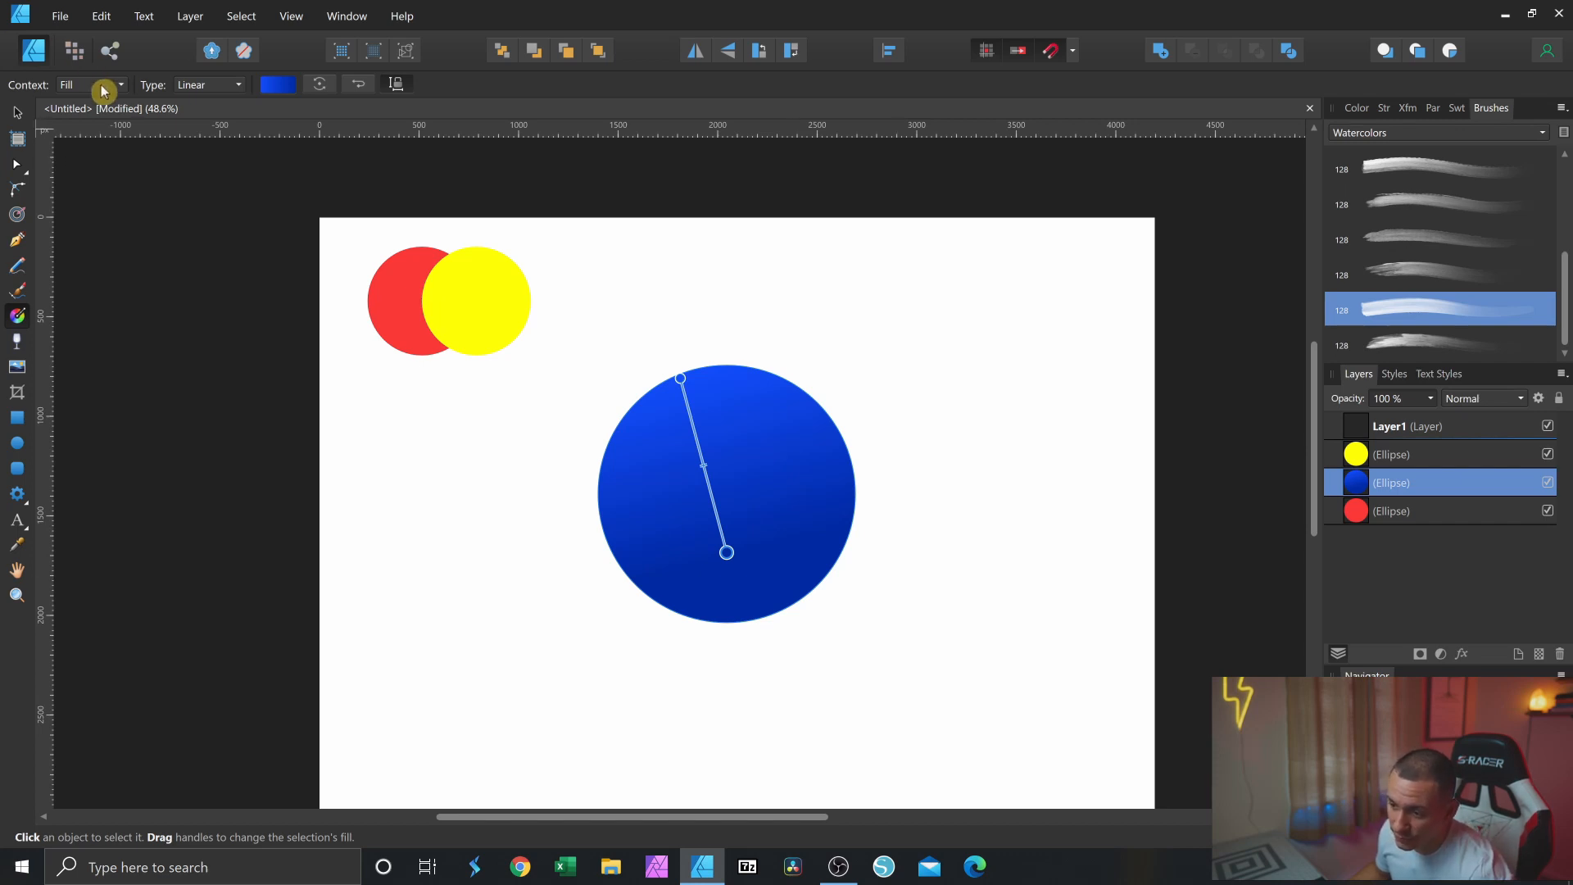
left_click(112, 84)
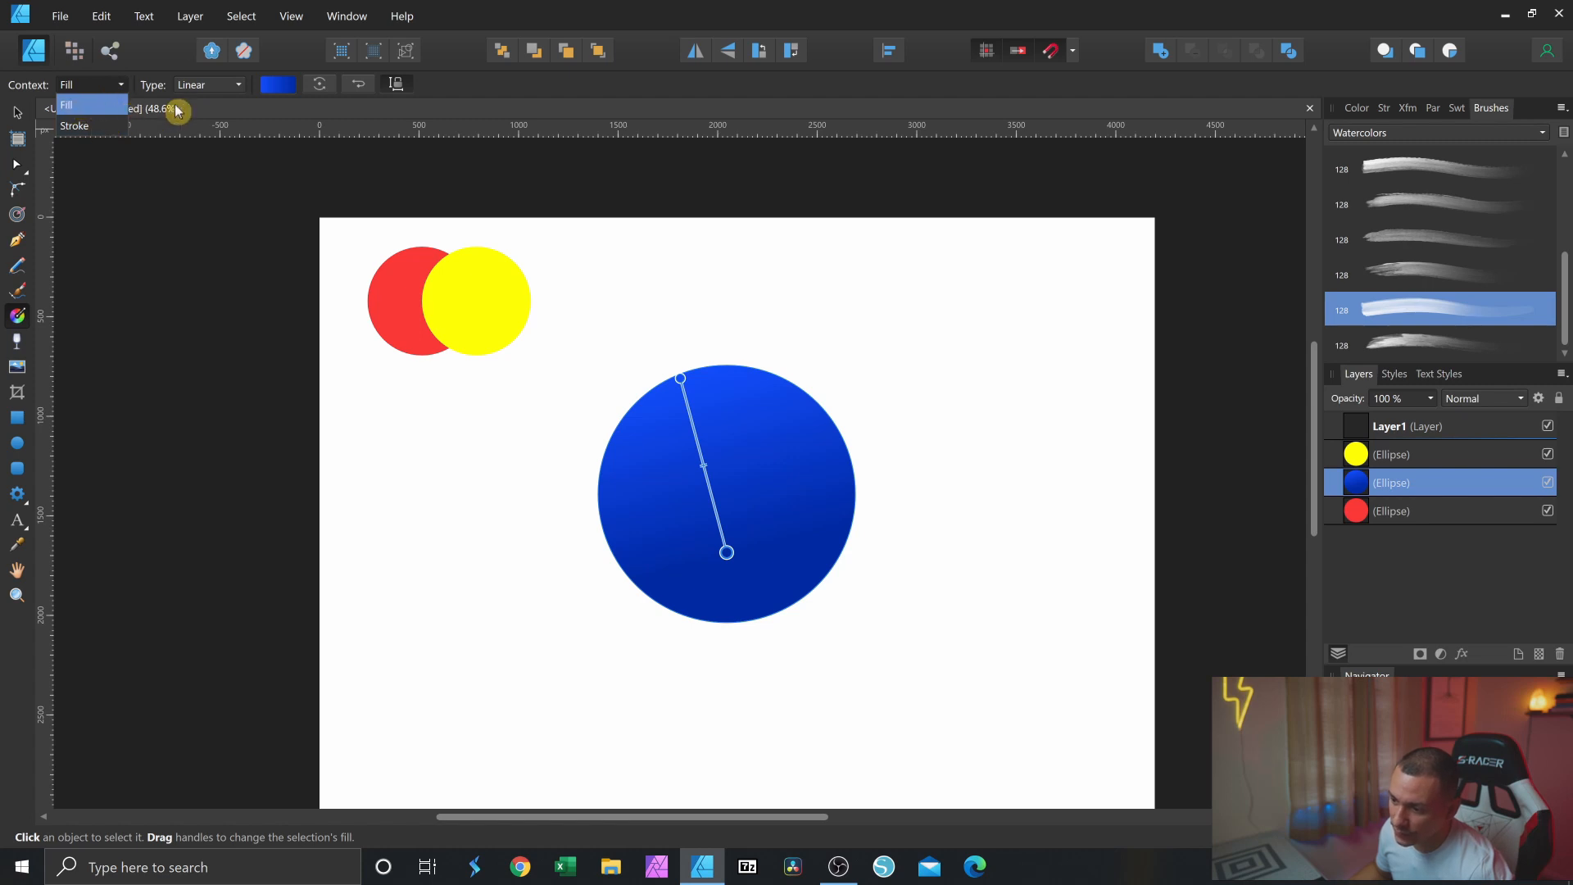
left_click(209, 87)
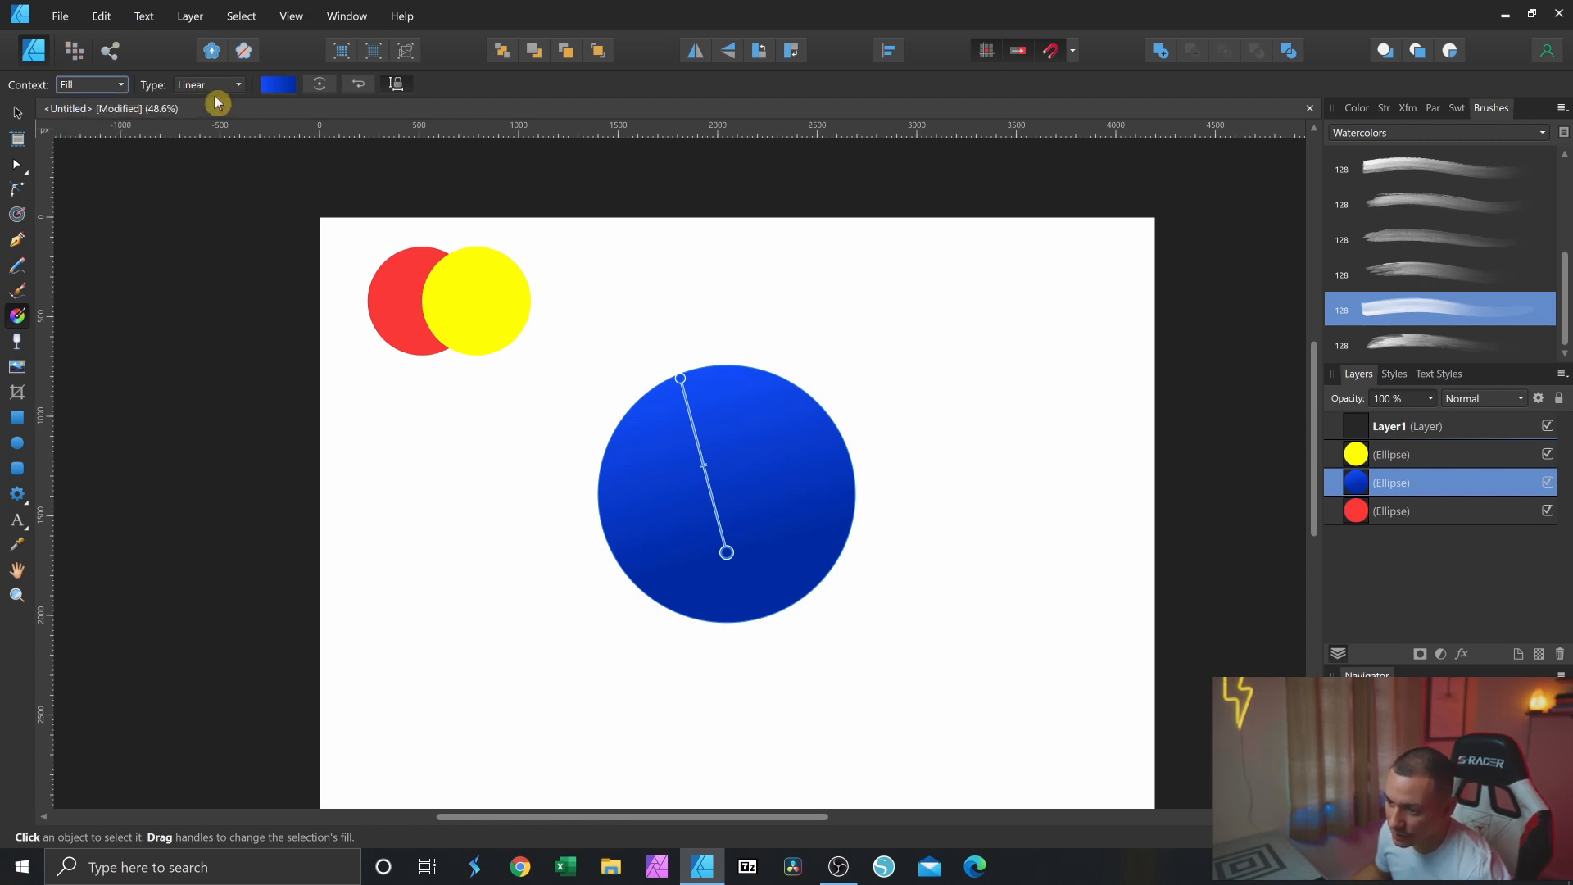
left_click(217, 88)
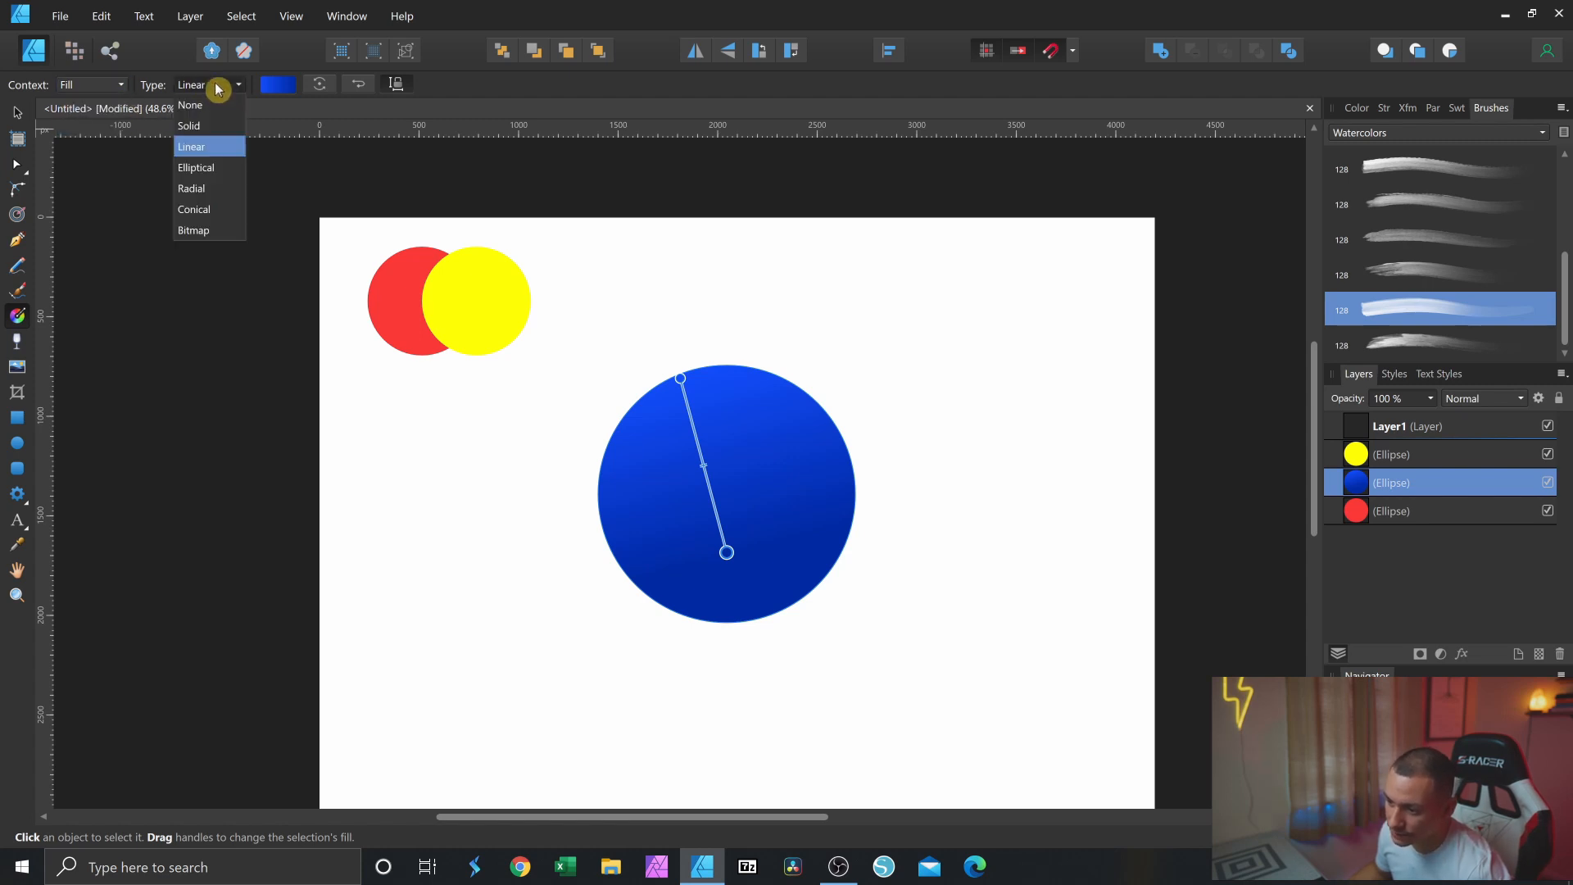
left_click(201, 134)
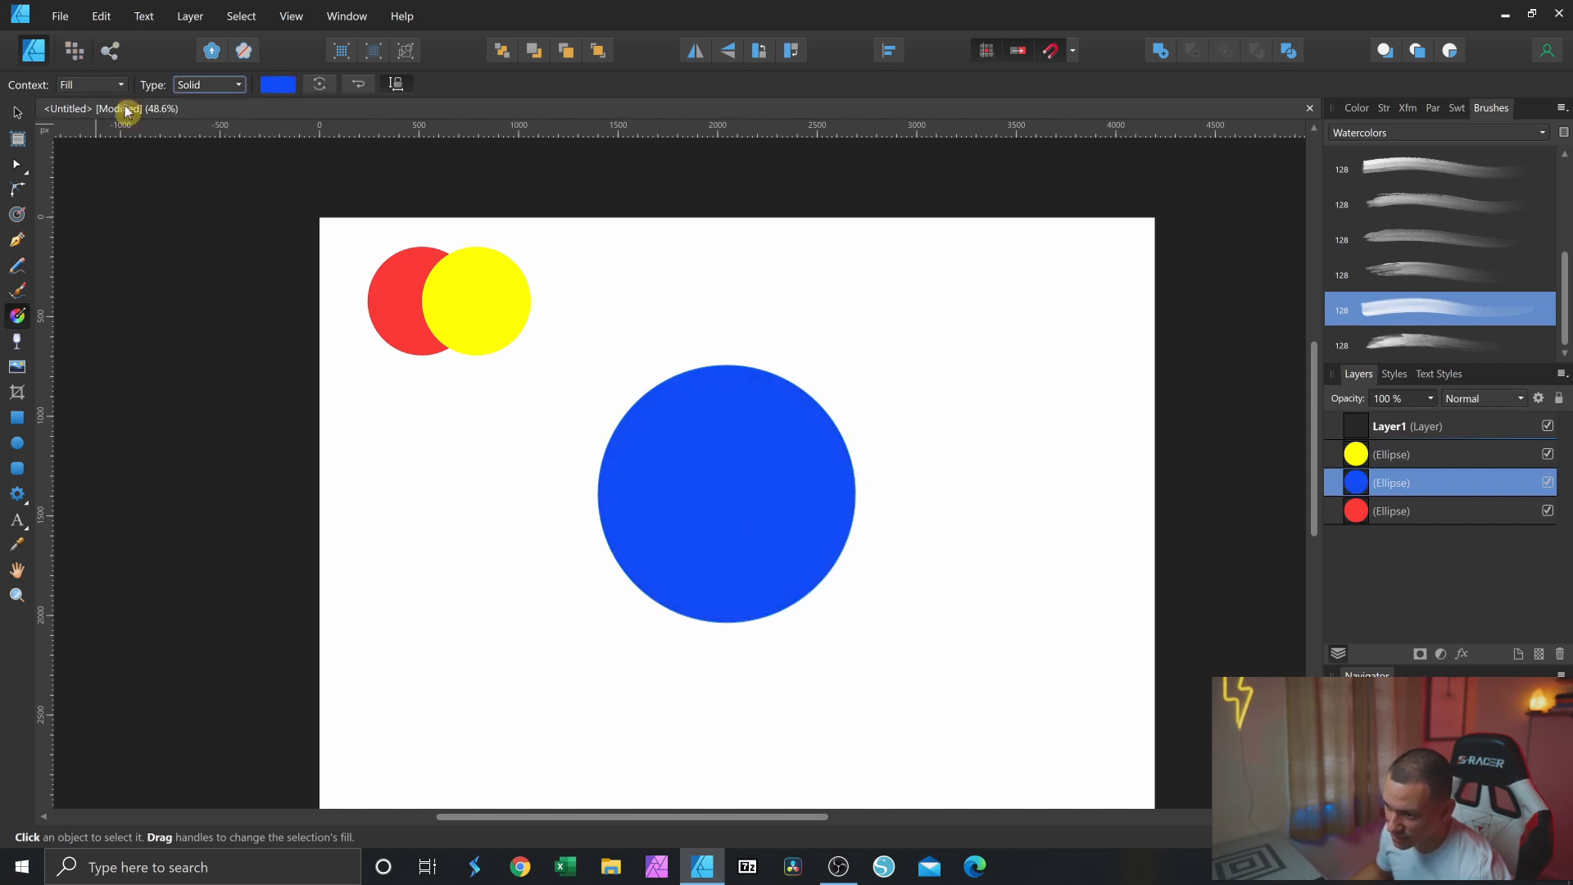
- Set the central circle's fill type to None, and replace that with an Elliptical gradient
left_click(205, 87)
left_click(196, 105)
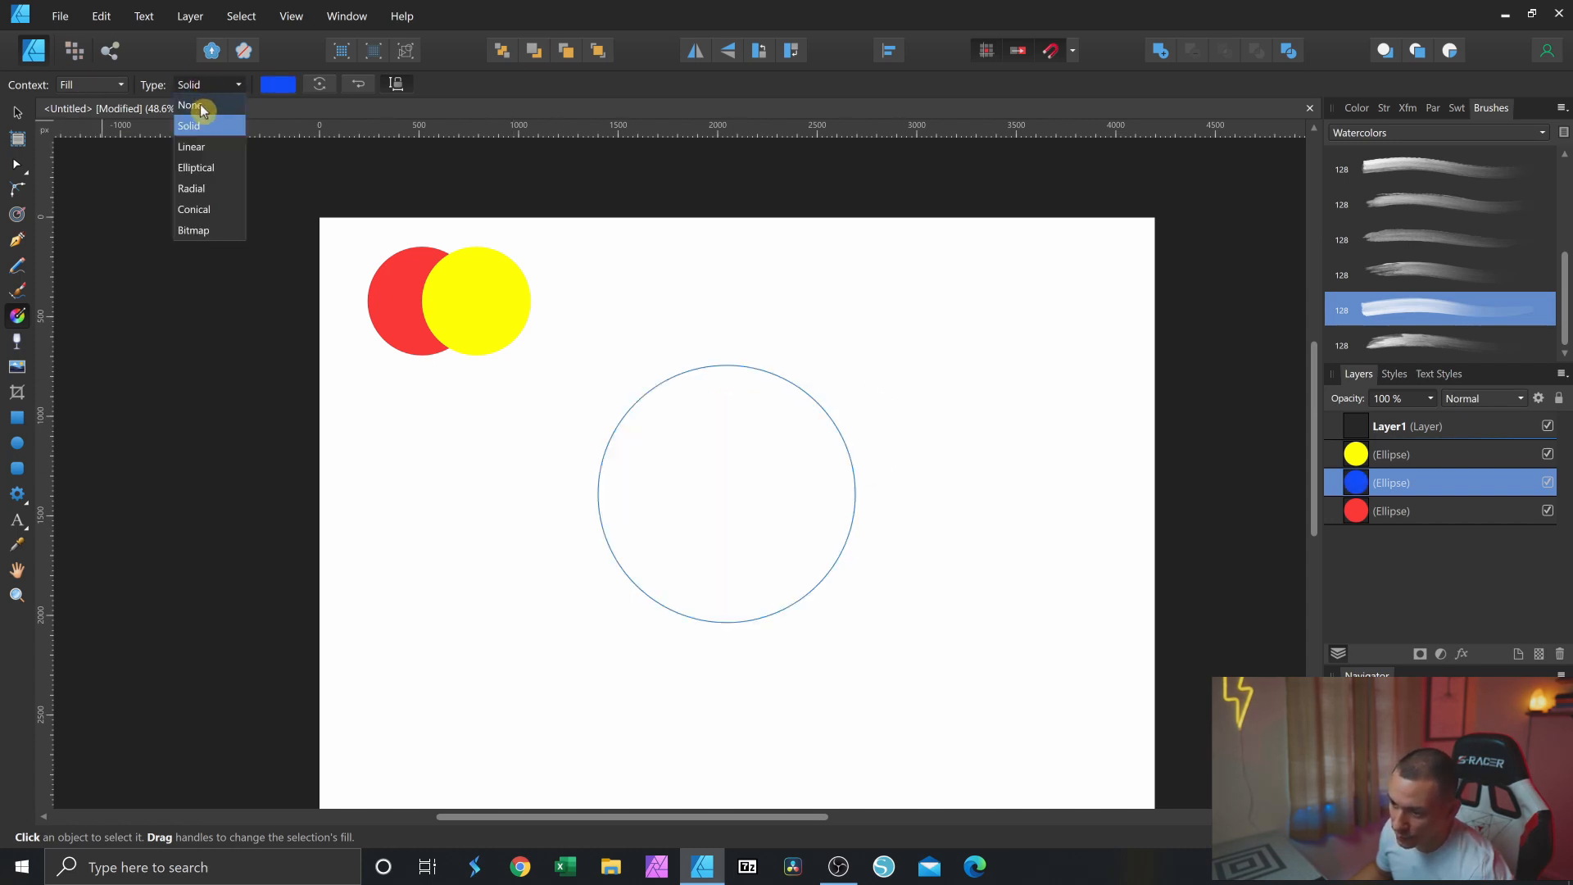
left_click(190, 86)
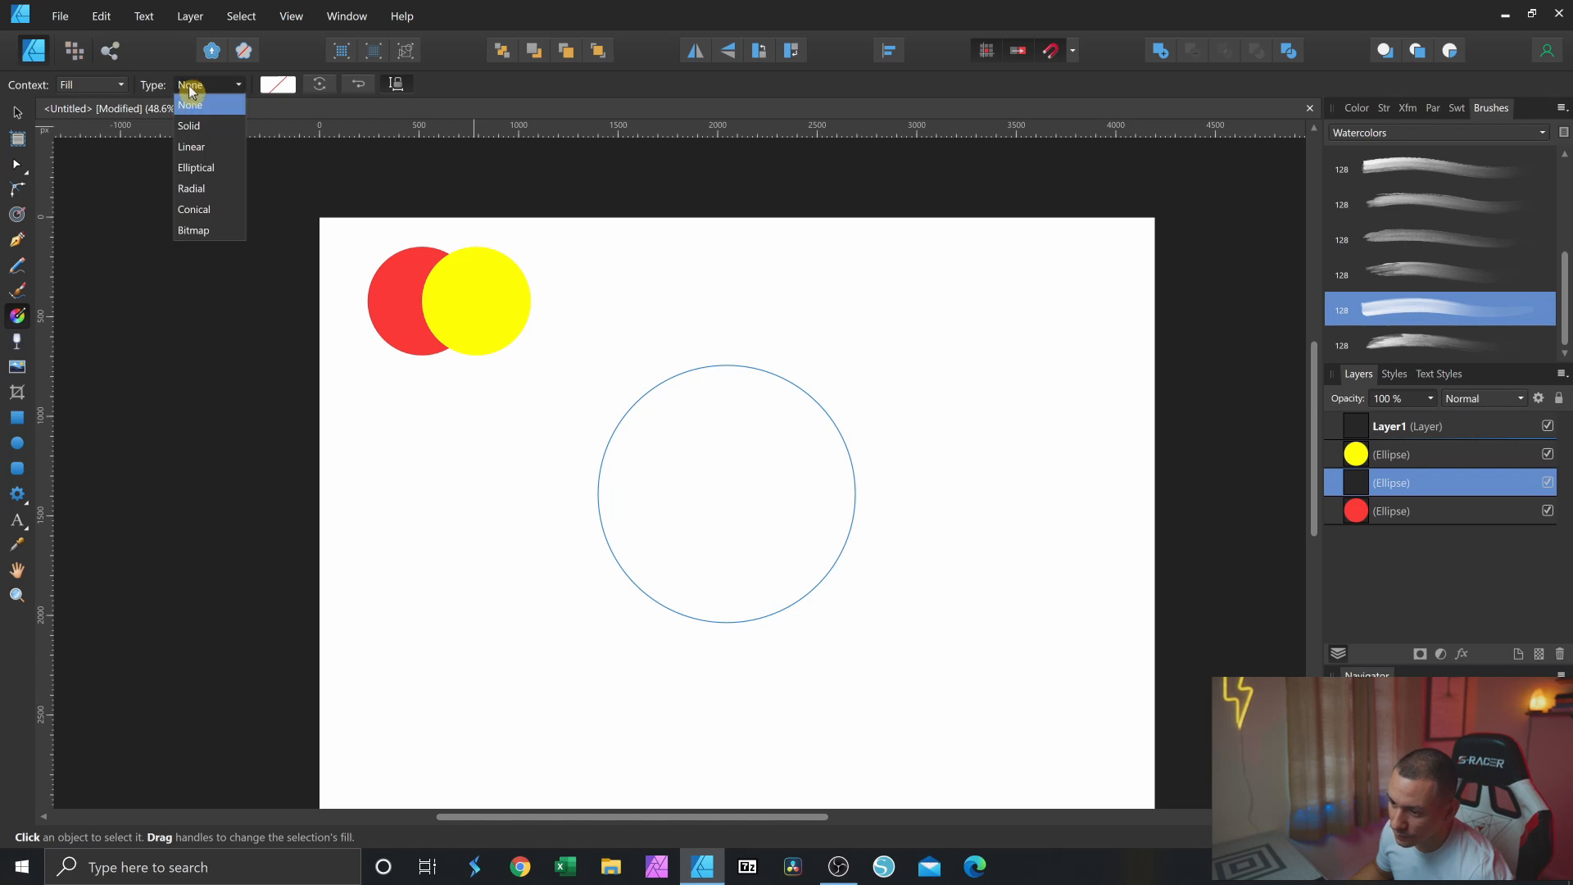
left_click(205, 172)
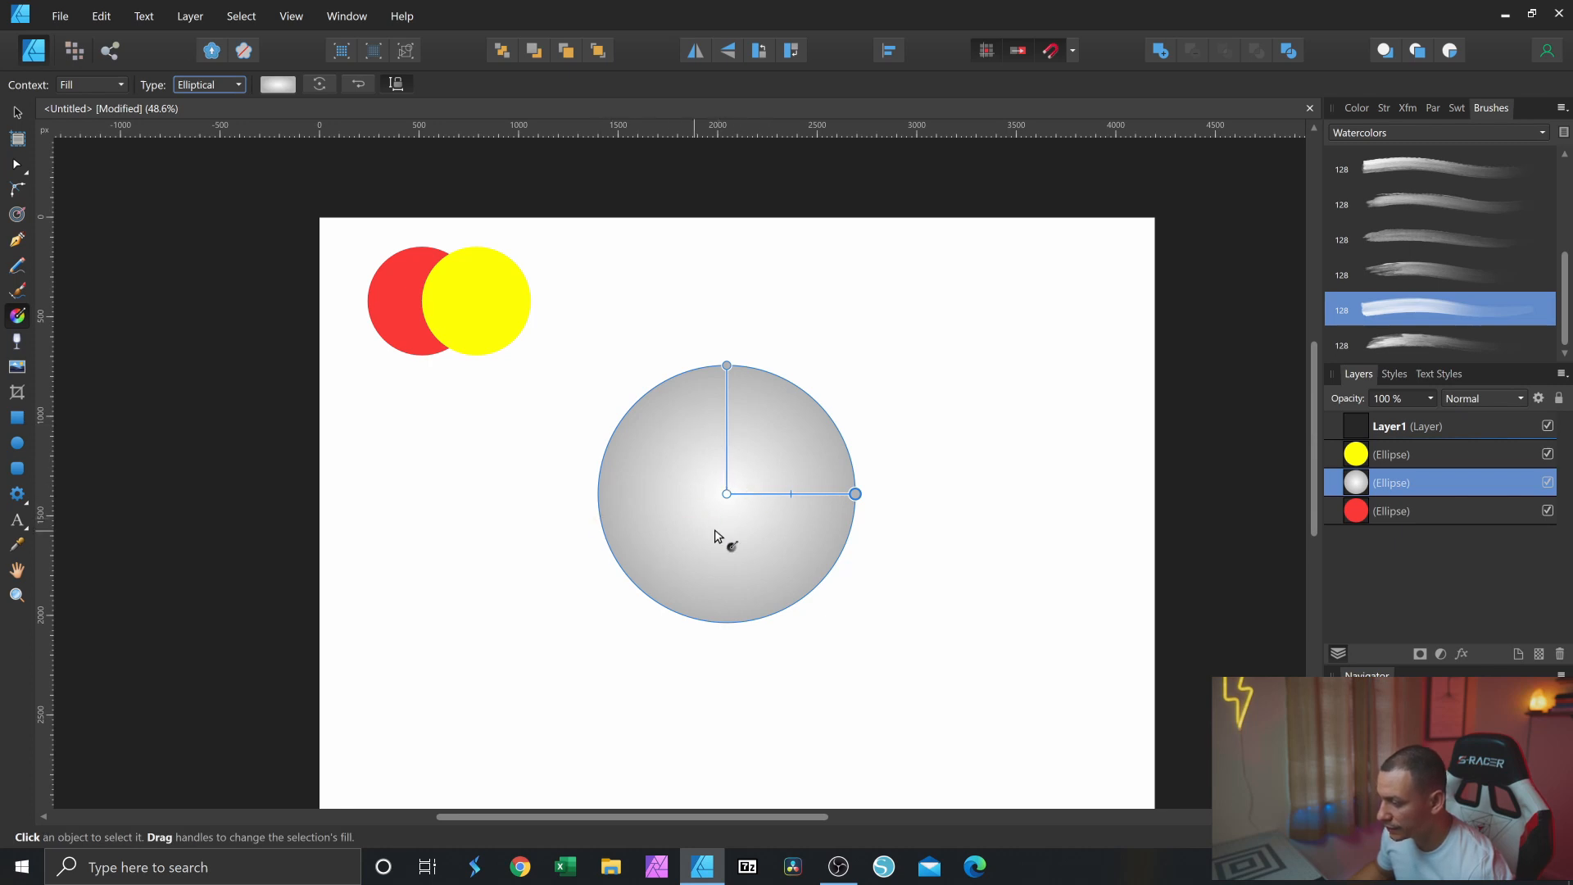
- Change the circle's fill to a Linear gradient and colour its outer stop light blue (R 10, G 64, B 100)
left_click(202, 85)
left_click(201, 149)
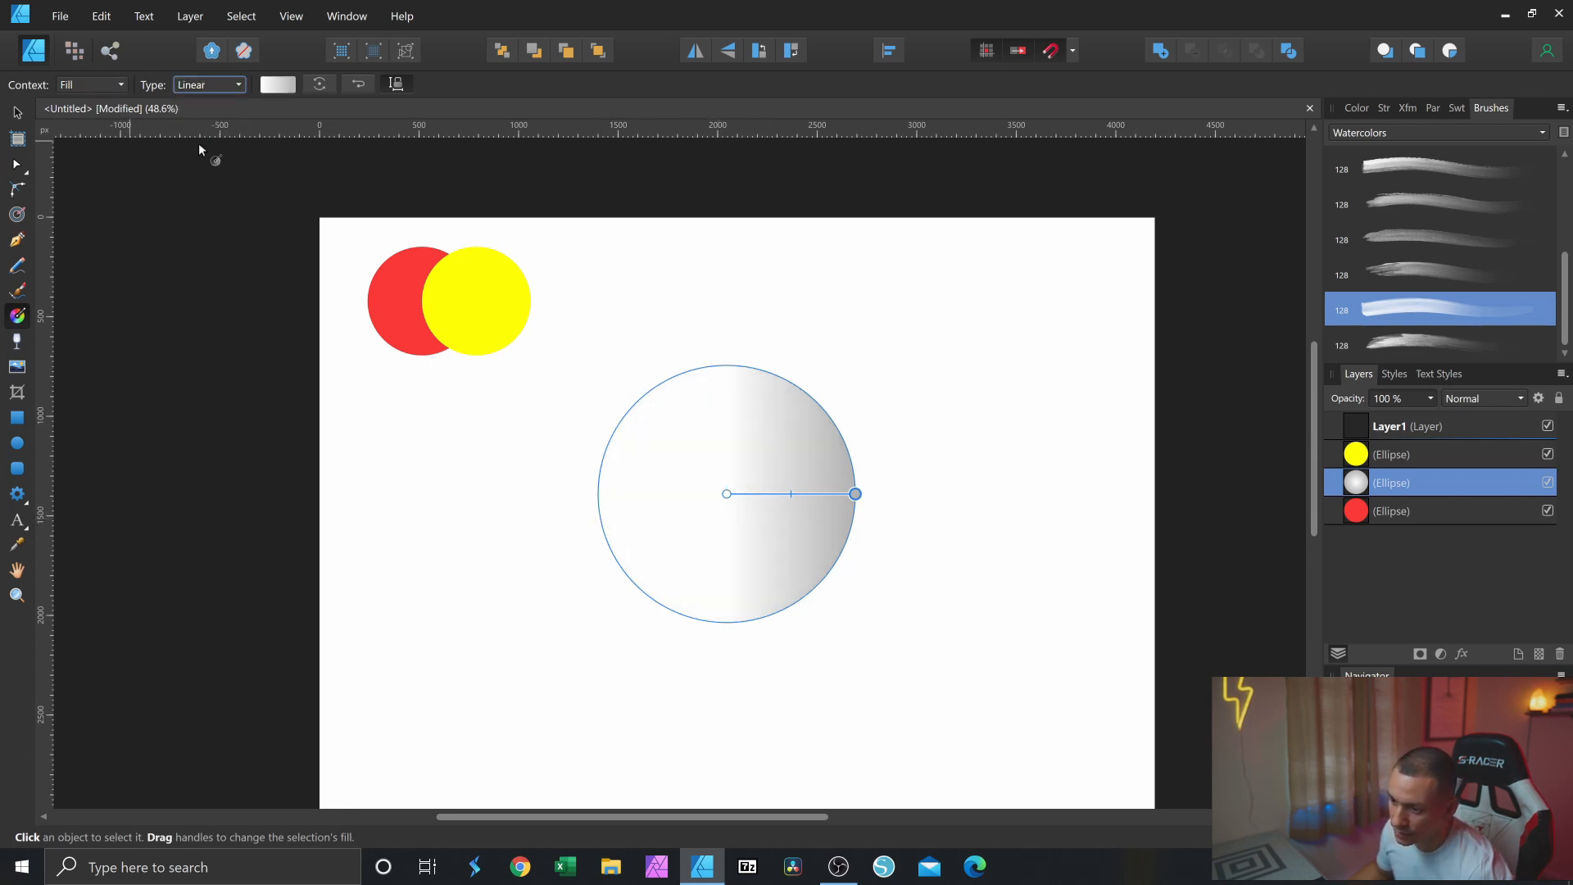
left_click(1357, 108)
mouse_move(1479, 266)
left_mouse_down()
mouse_move(1487, 277)
mouse_move(1468, 273)
left_mouse_up()
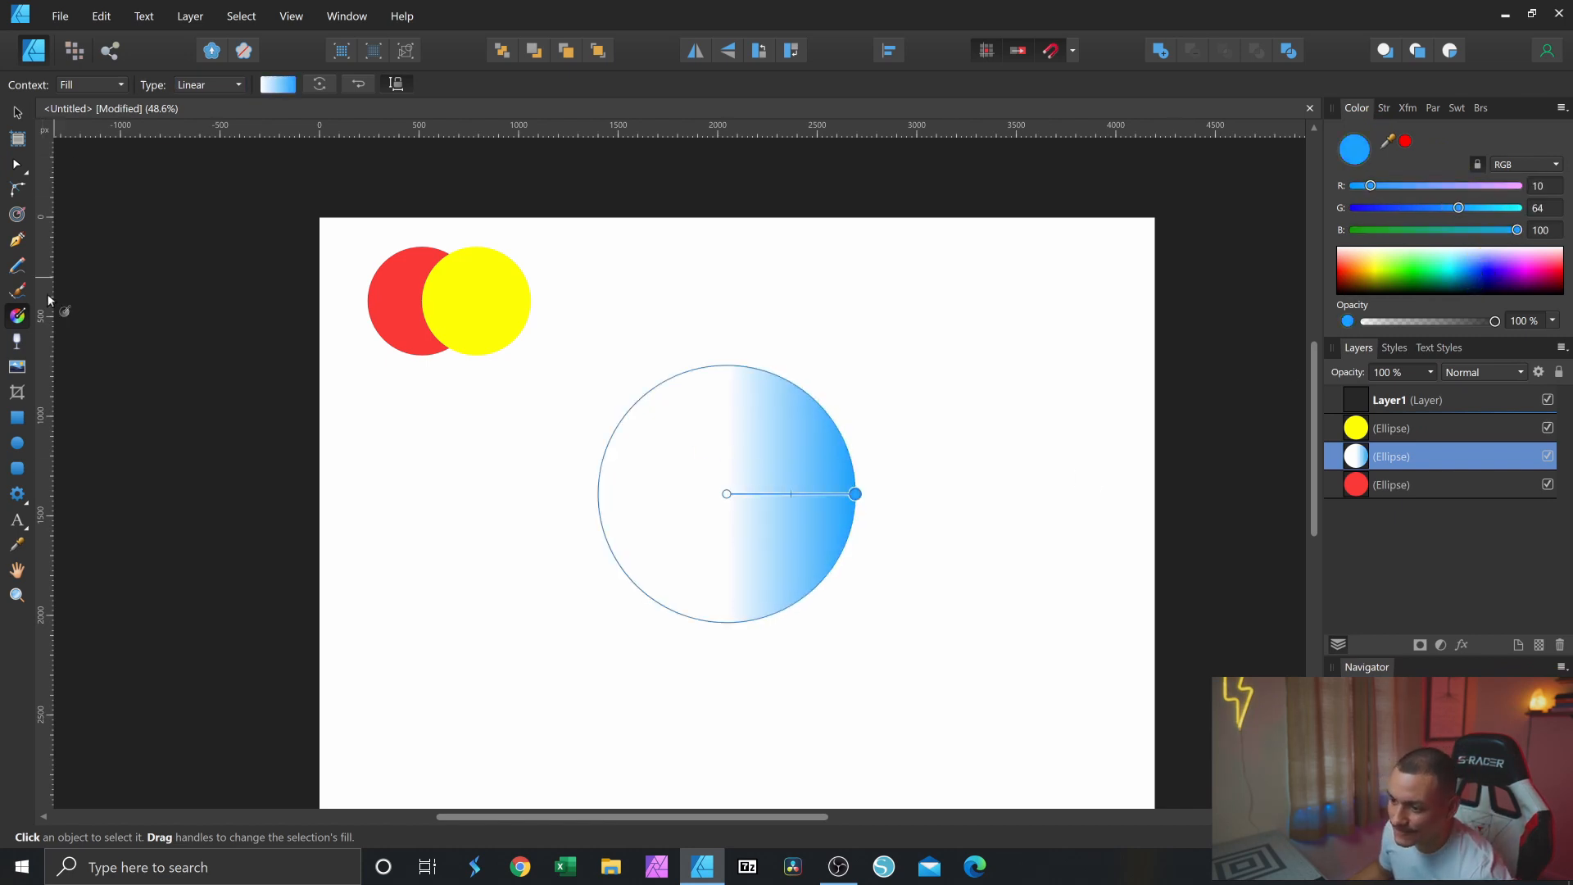
- Undo the latest gradient colour and fill type changes on the central circle
key("ctrl+z")
key("ctrl+z")
key("ctrl+z")
key("ctrl+z")
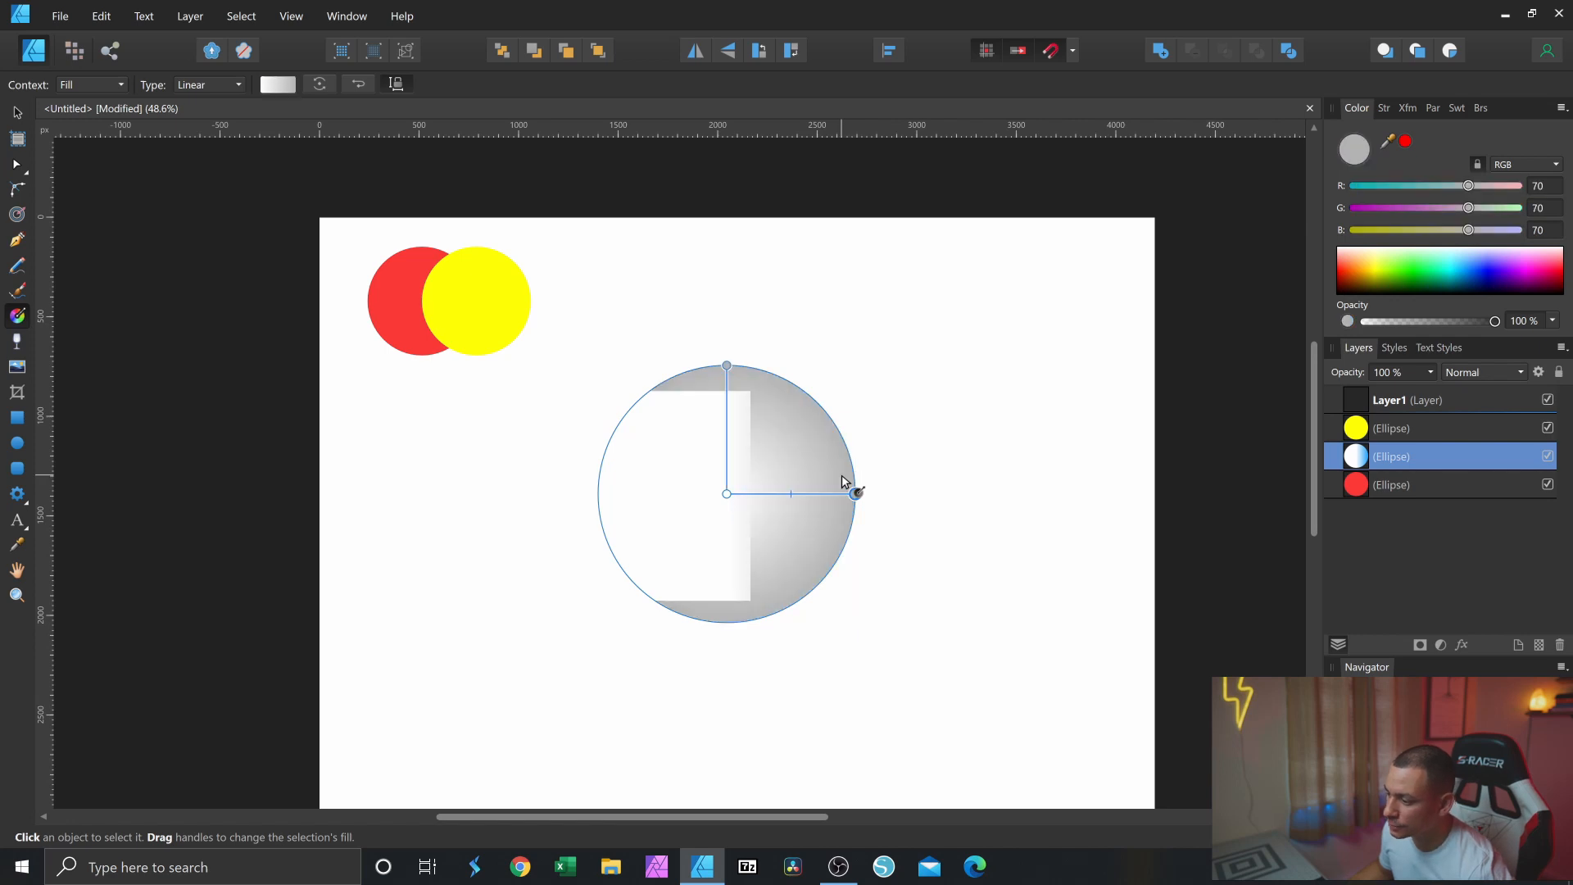
- Undo back to the circle's blue linear gradient, rotate that gradient 90 degrees and reverse its direction
key("ctrl+z")
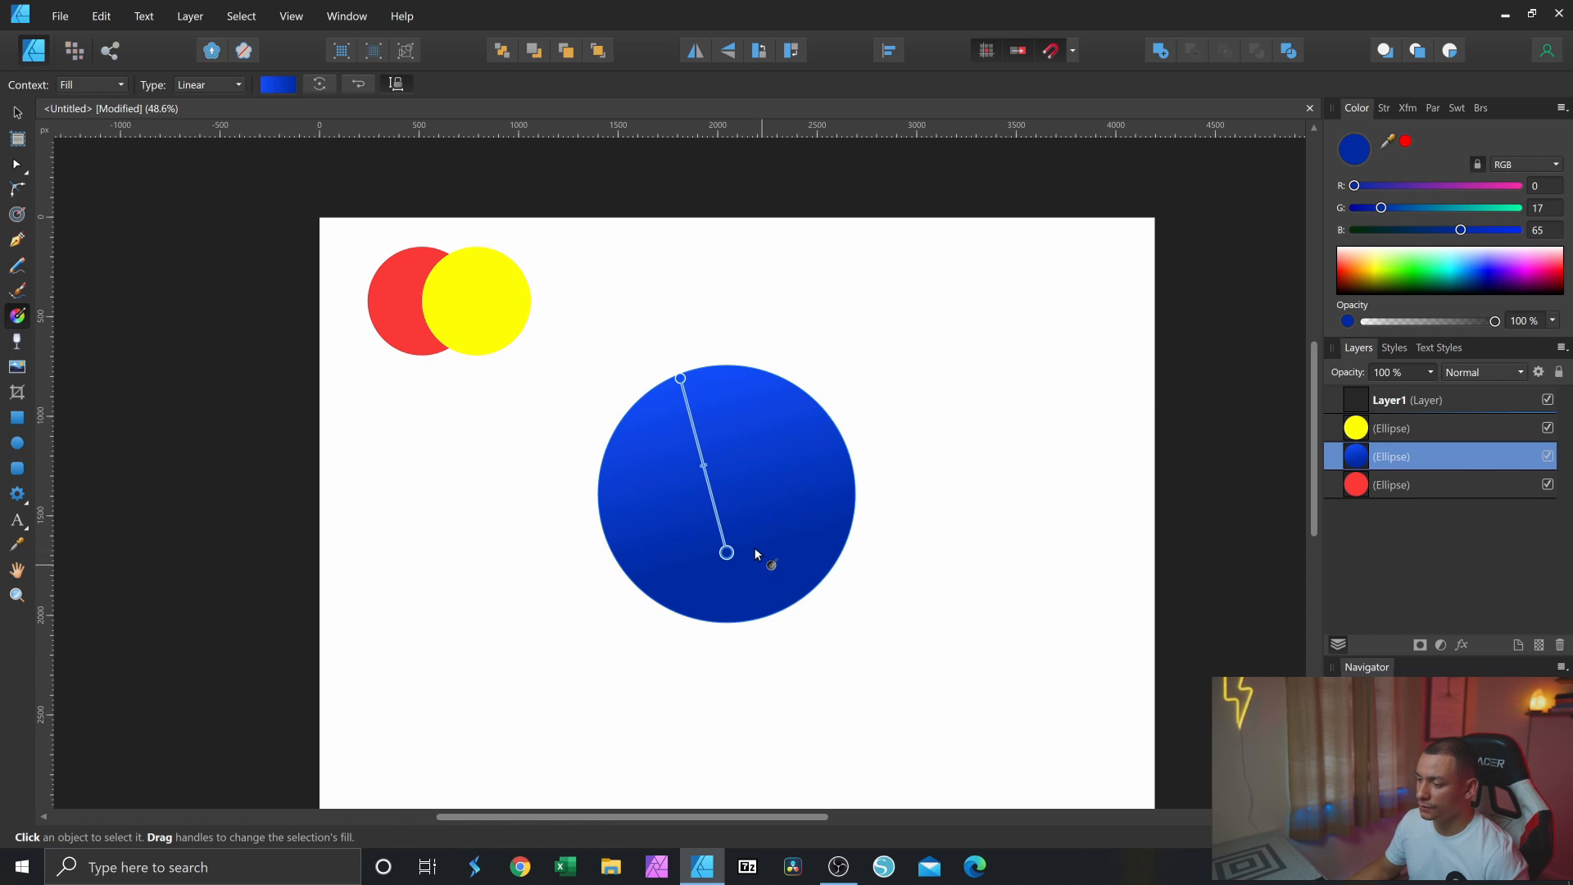
left_click(321, 90)
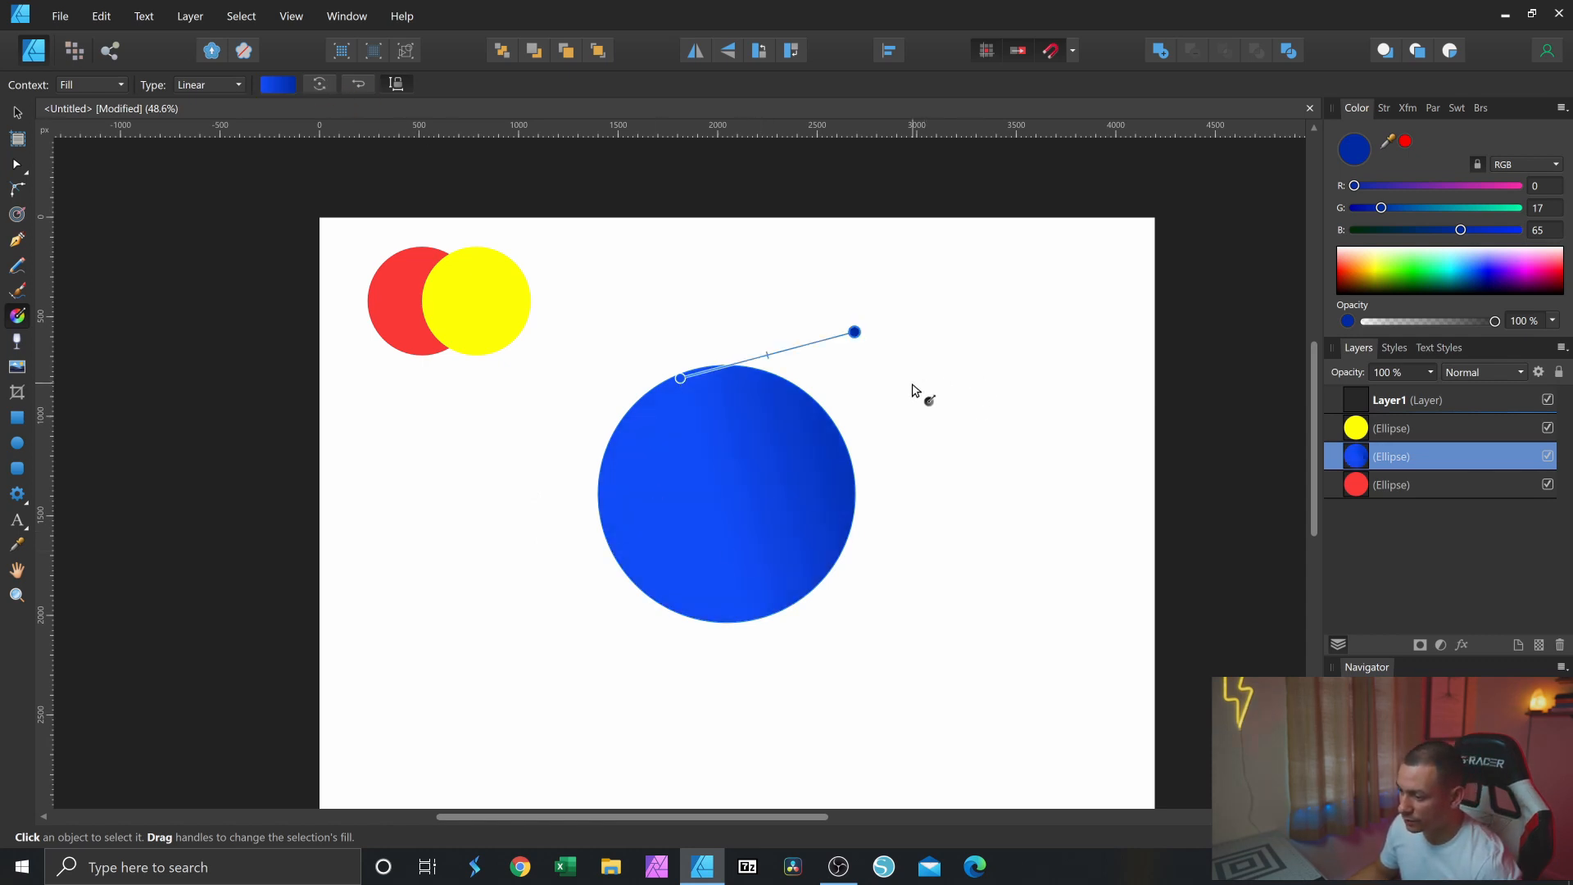
left_click(360, 96)
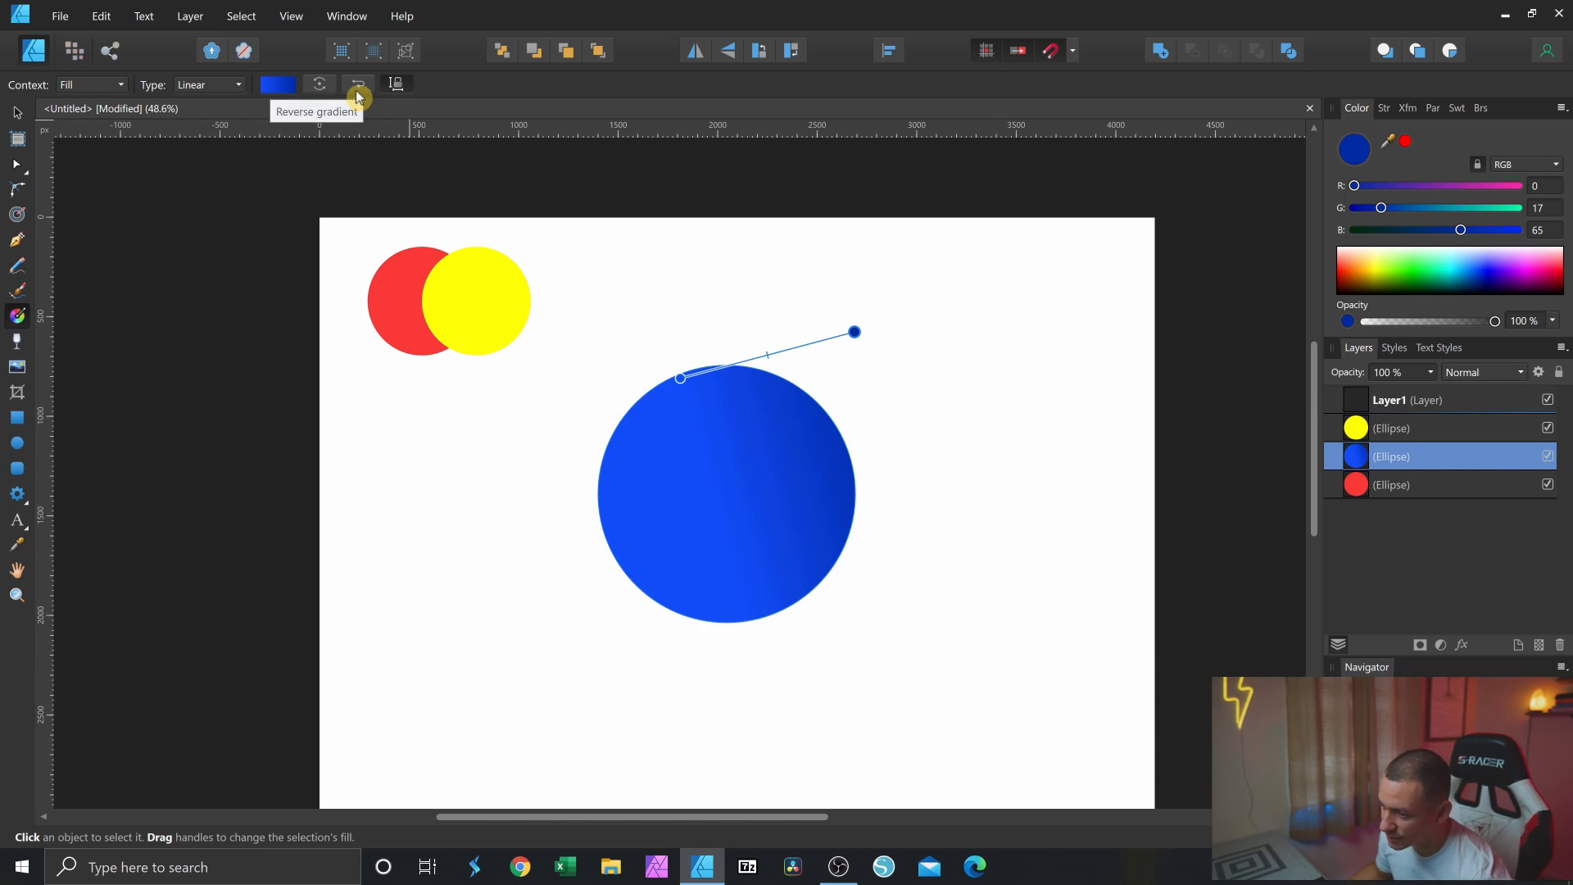
left_click(354, 89)
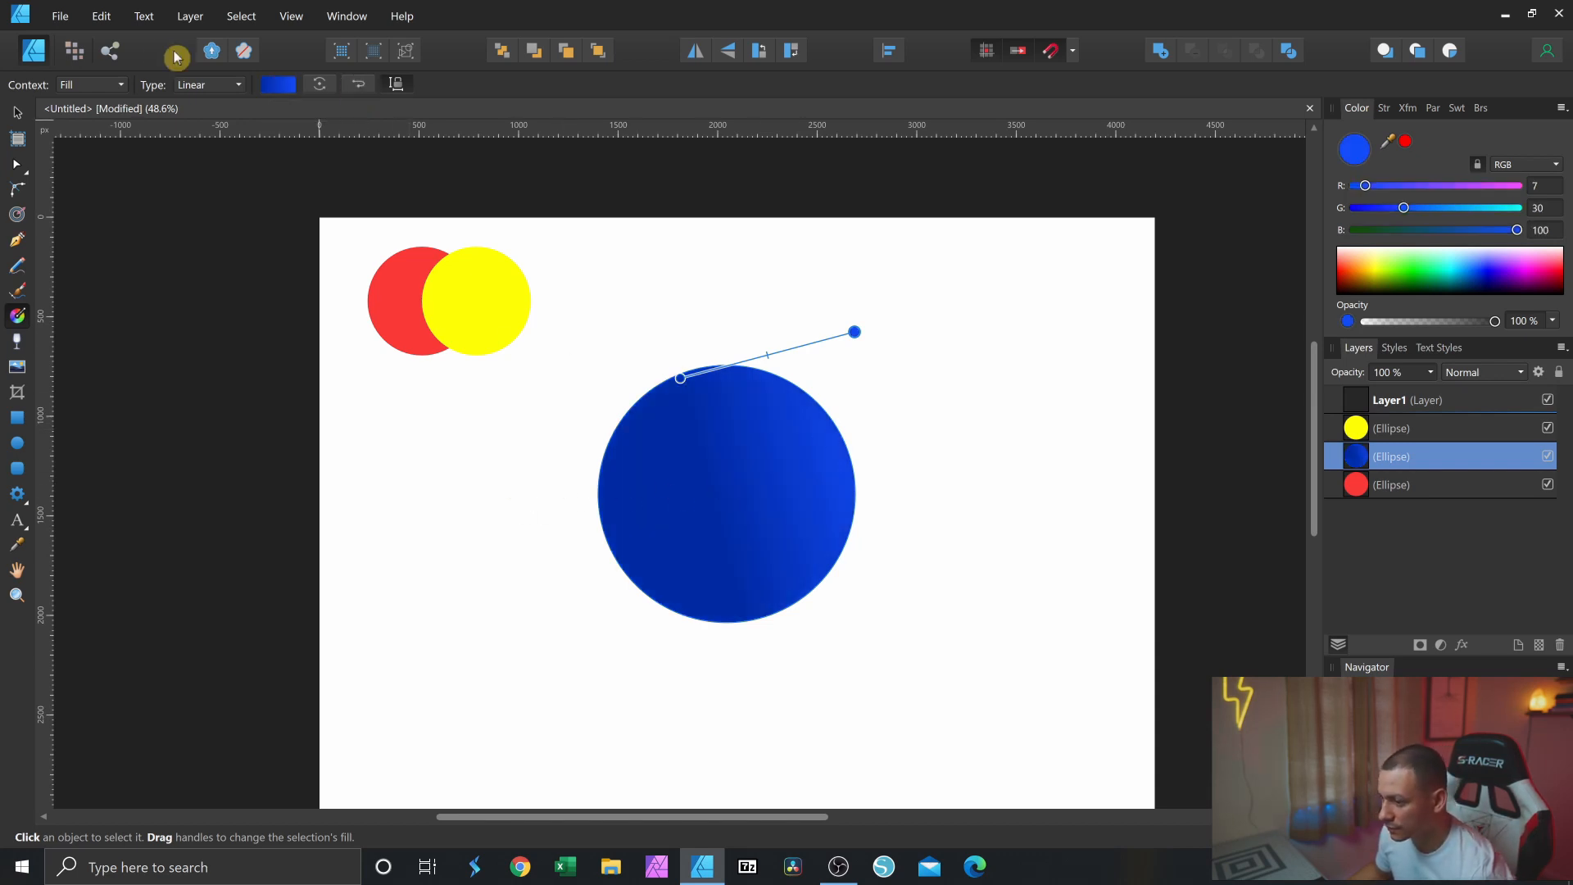
left_click(403, 86)
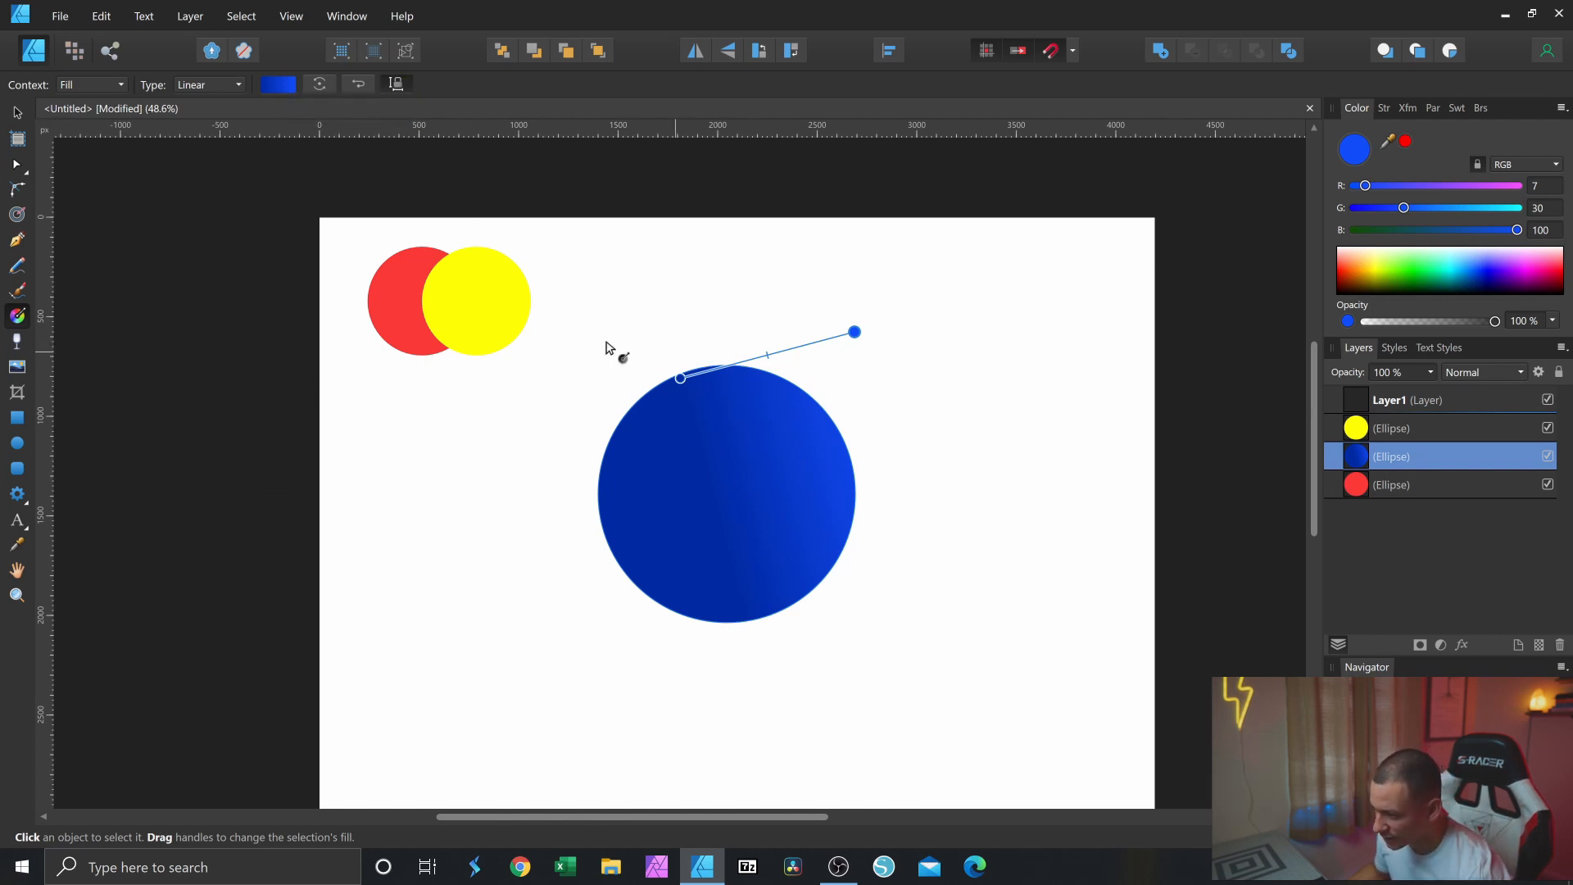
- Move the blue gradient circle to the page's upper-right corner and delete it
left_click(18, 112)
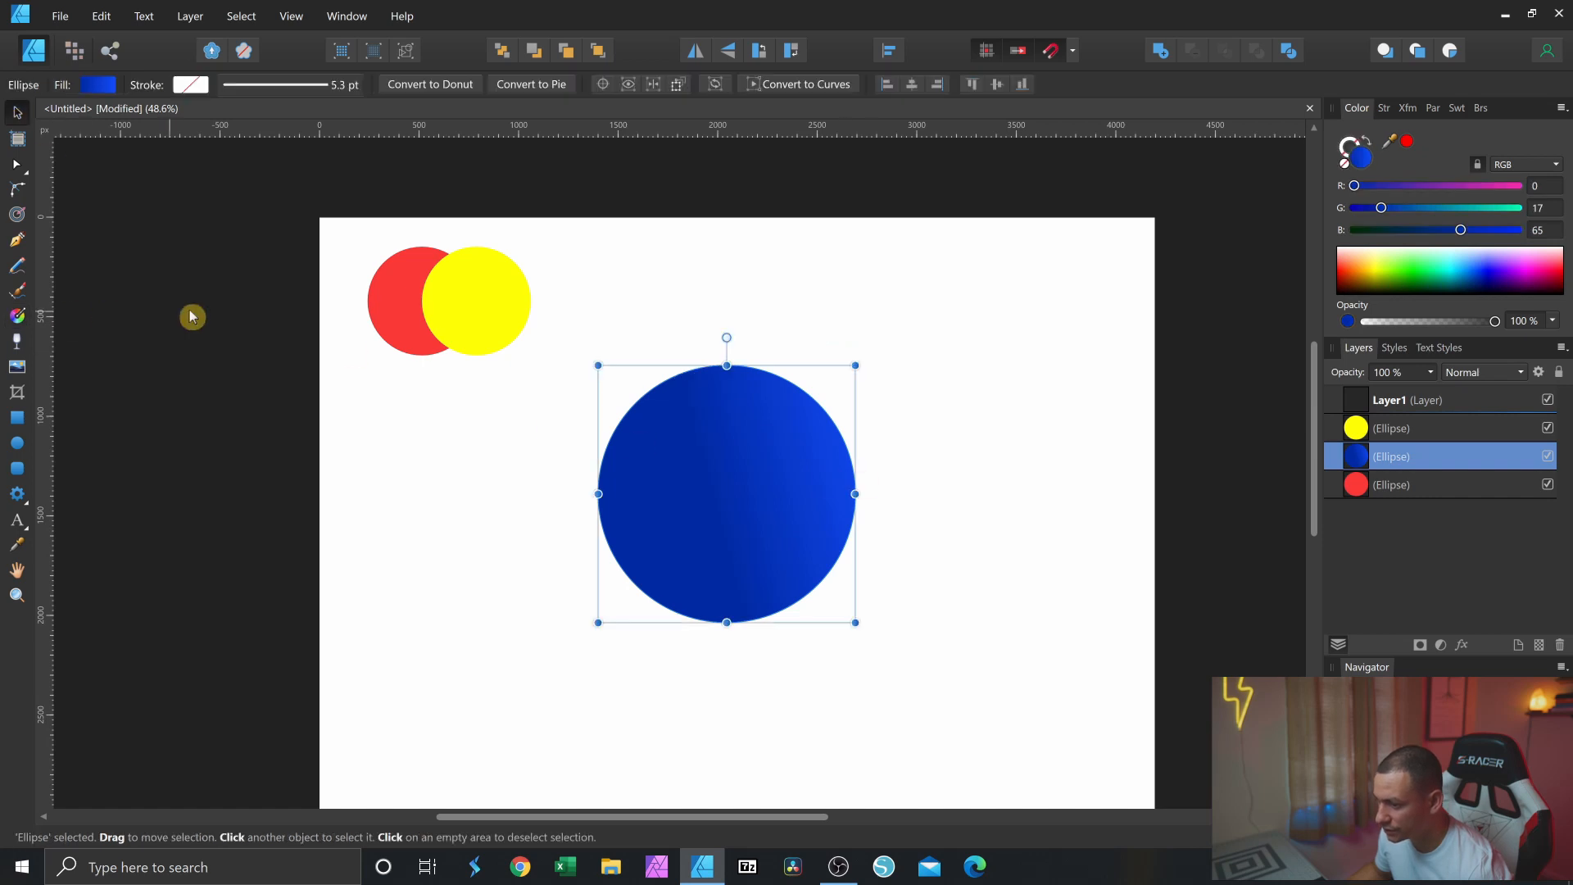
left_click_drag(762, 477, 1045, 345)
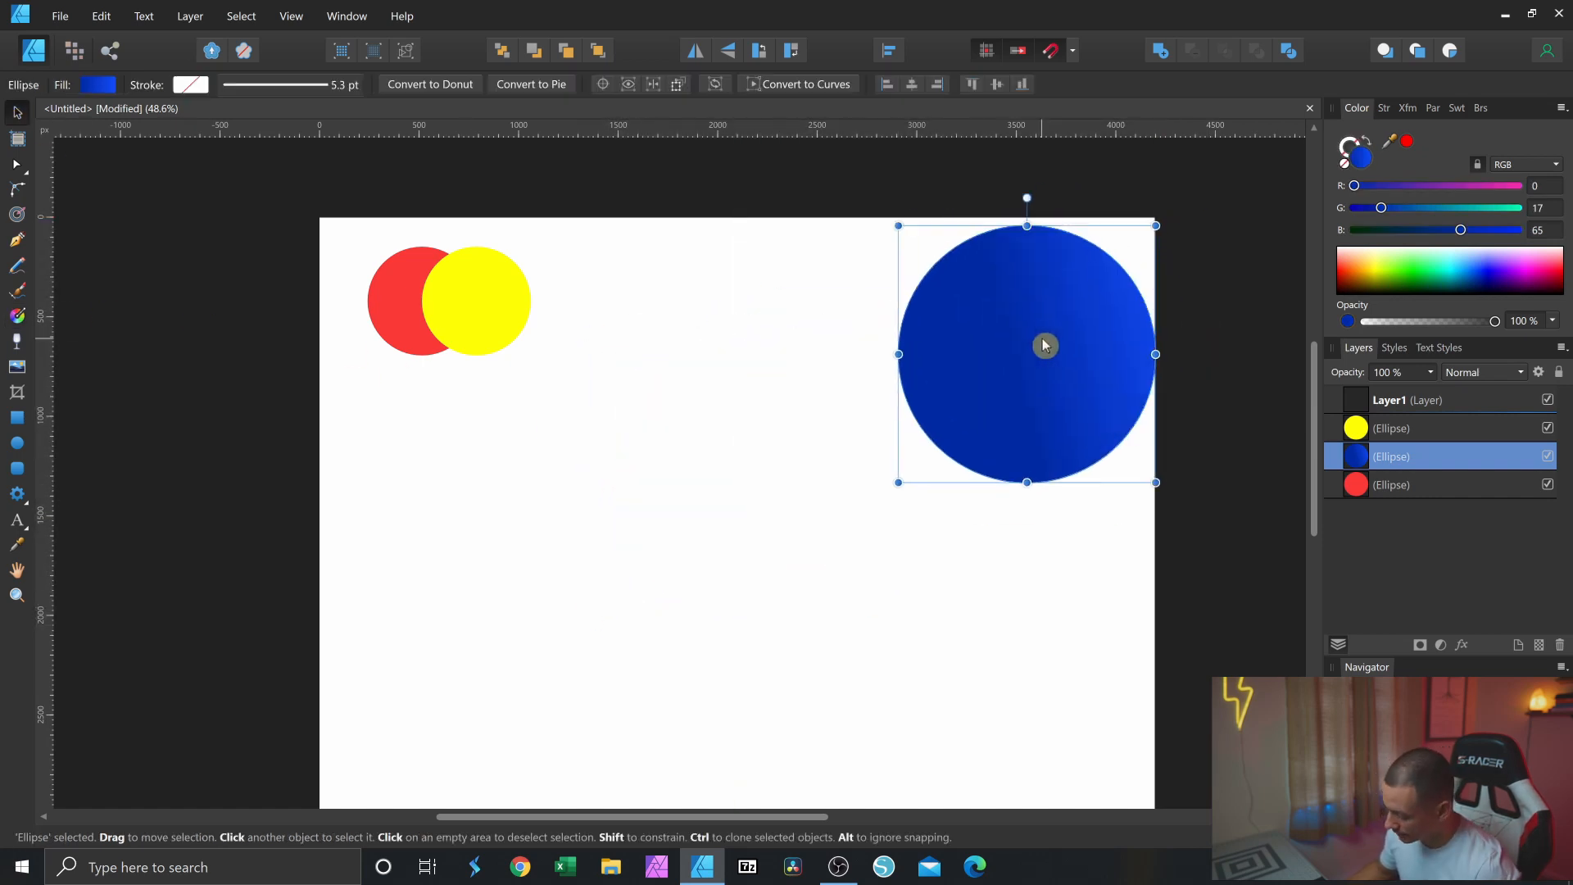
key("Delete")
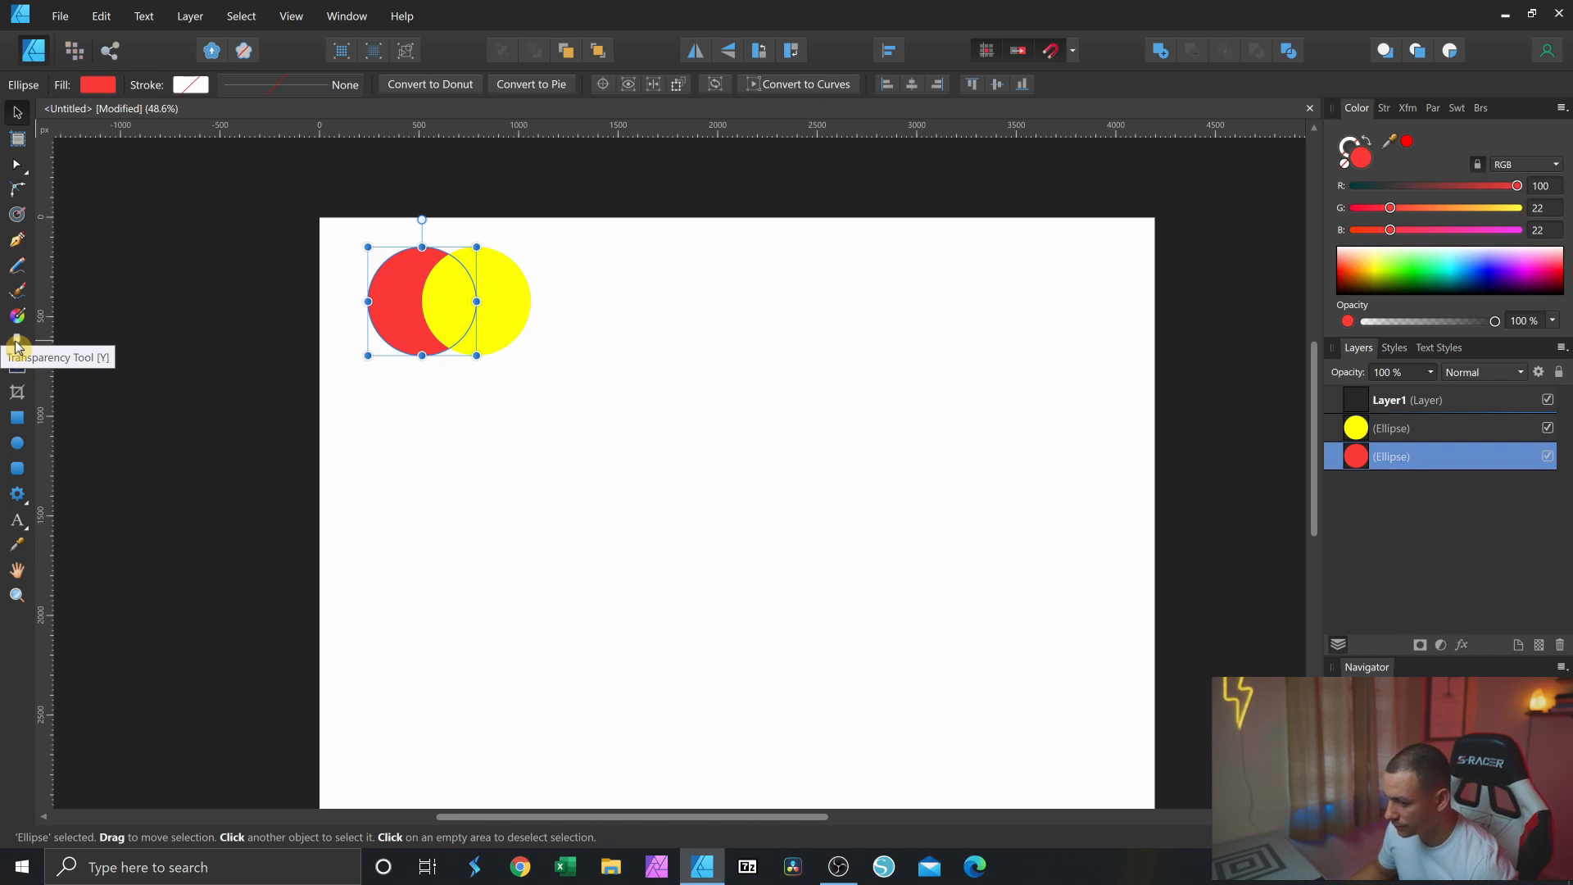
- Move the red and yellow circles together to the page's centre and enlarge the pair to about 1531 by 1021 px
left_click(450, 301)
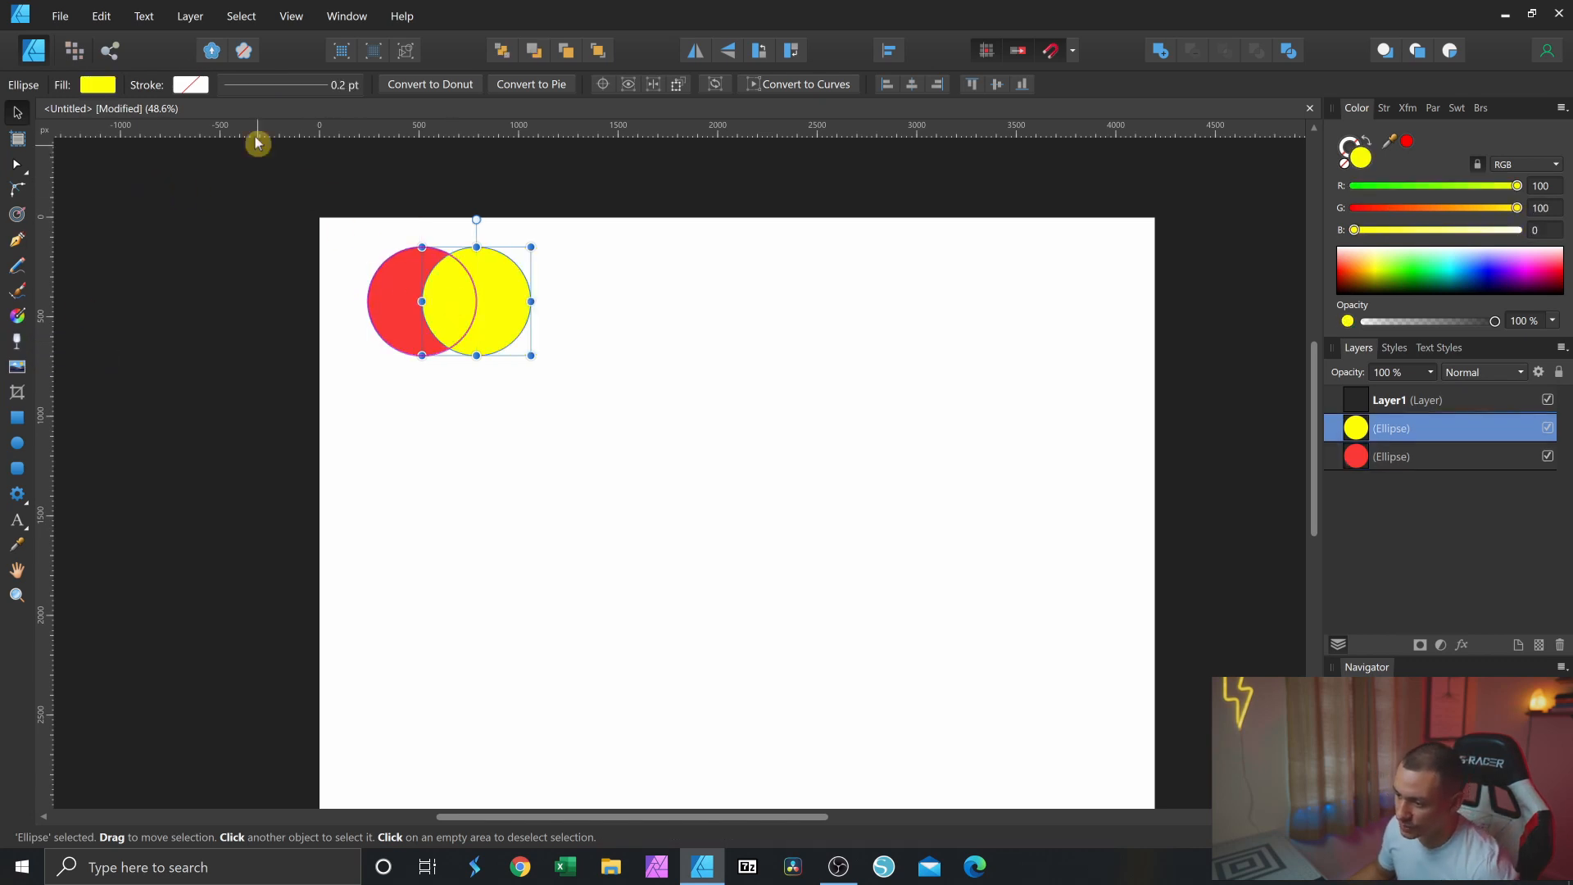
left_click_drag(258, 182, 725, 506)
left_click_drag(432, 308, 723, 520)
key("Caps_Lock")
left_click_drag(818, 571, 961, 665)
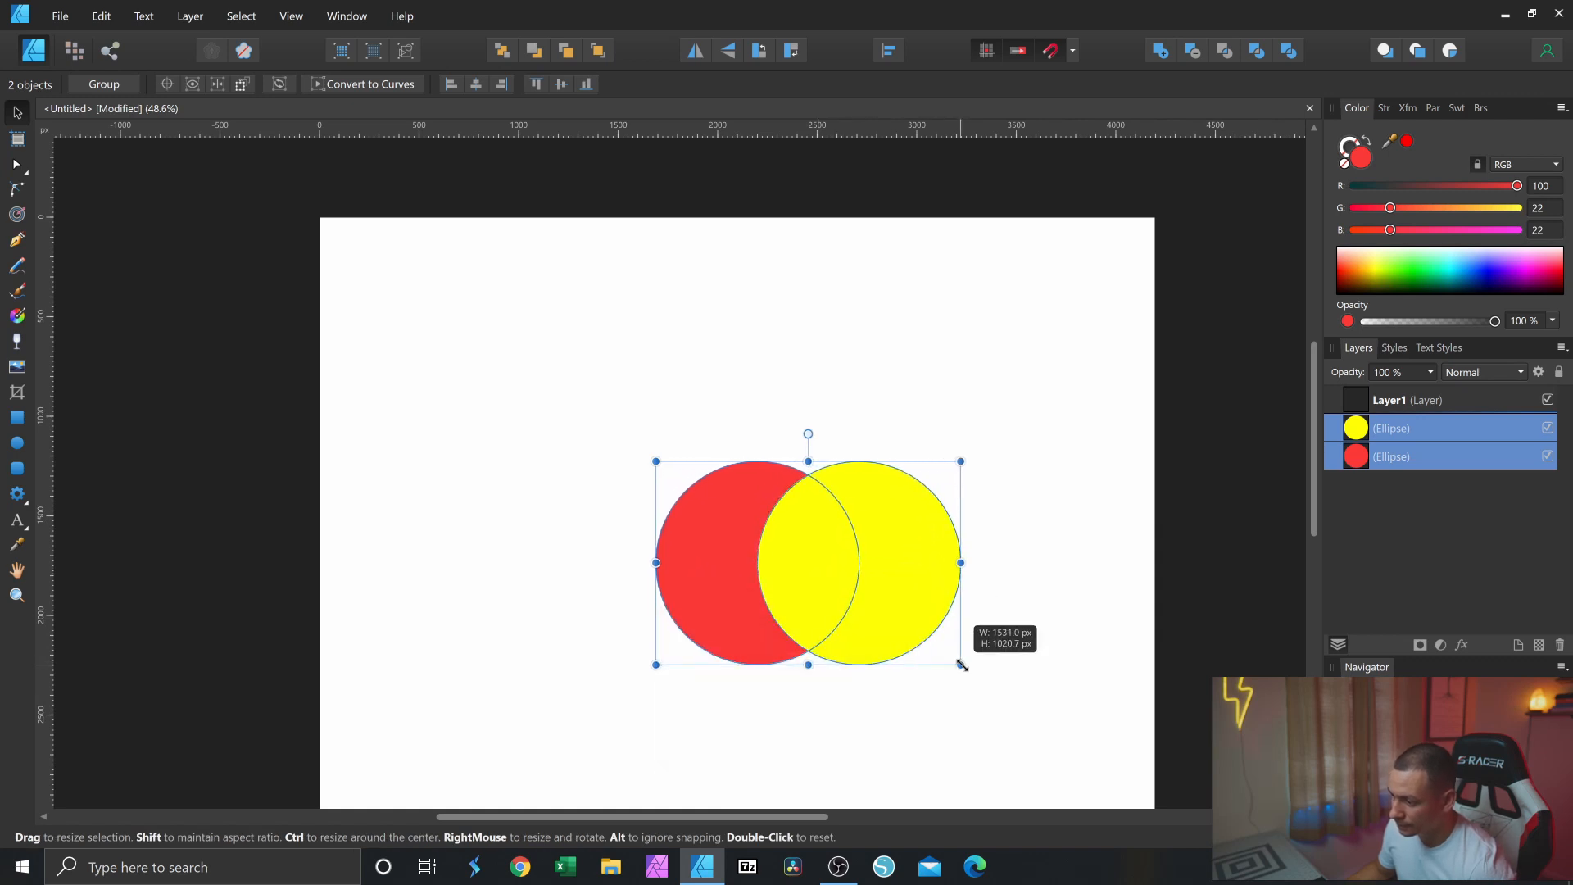
left_click_drag(804, 579, 735, 513)
left_click(935, 502)
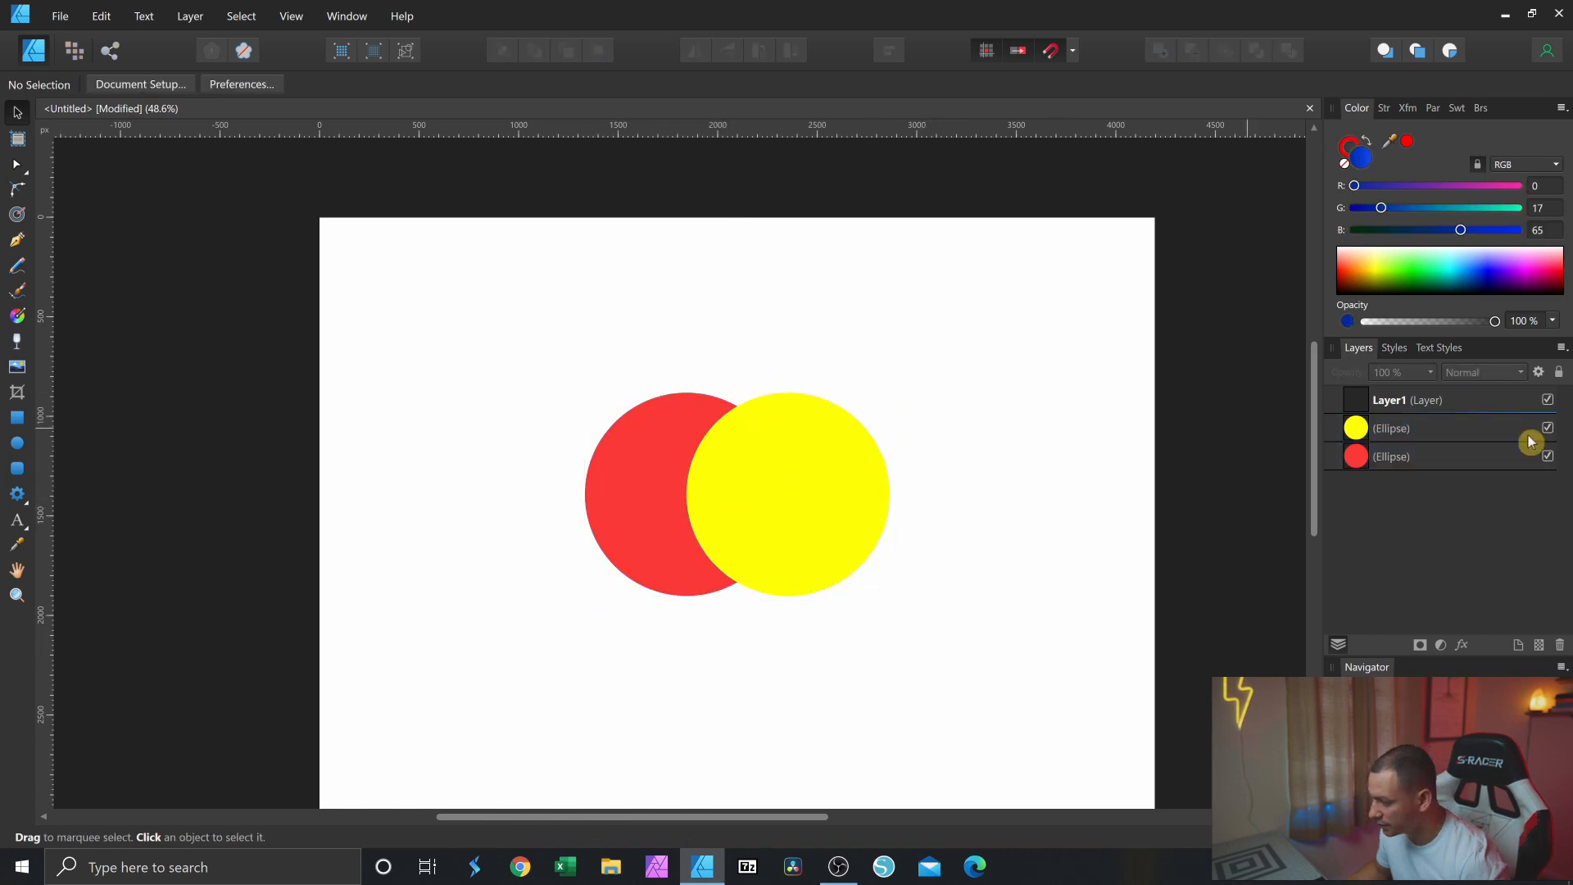
- Apply a linear transparency to the yellow circle, fading from its lower-right edge towards the middle of the red circle
left_click(1394, 428)
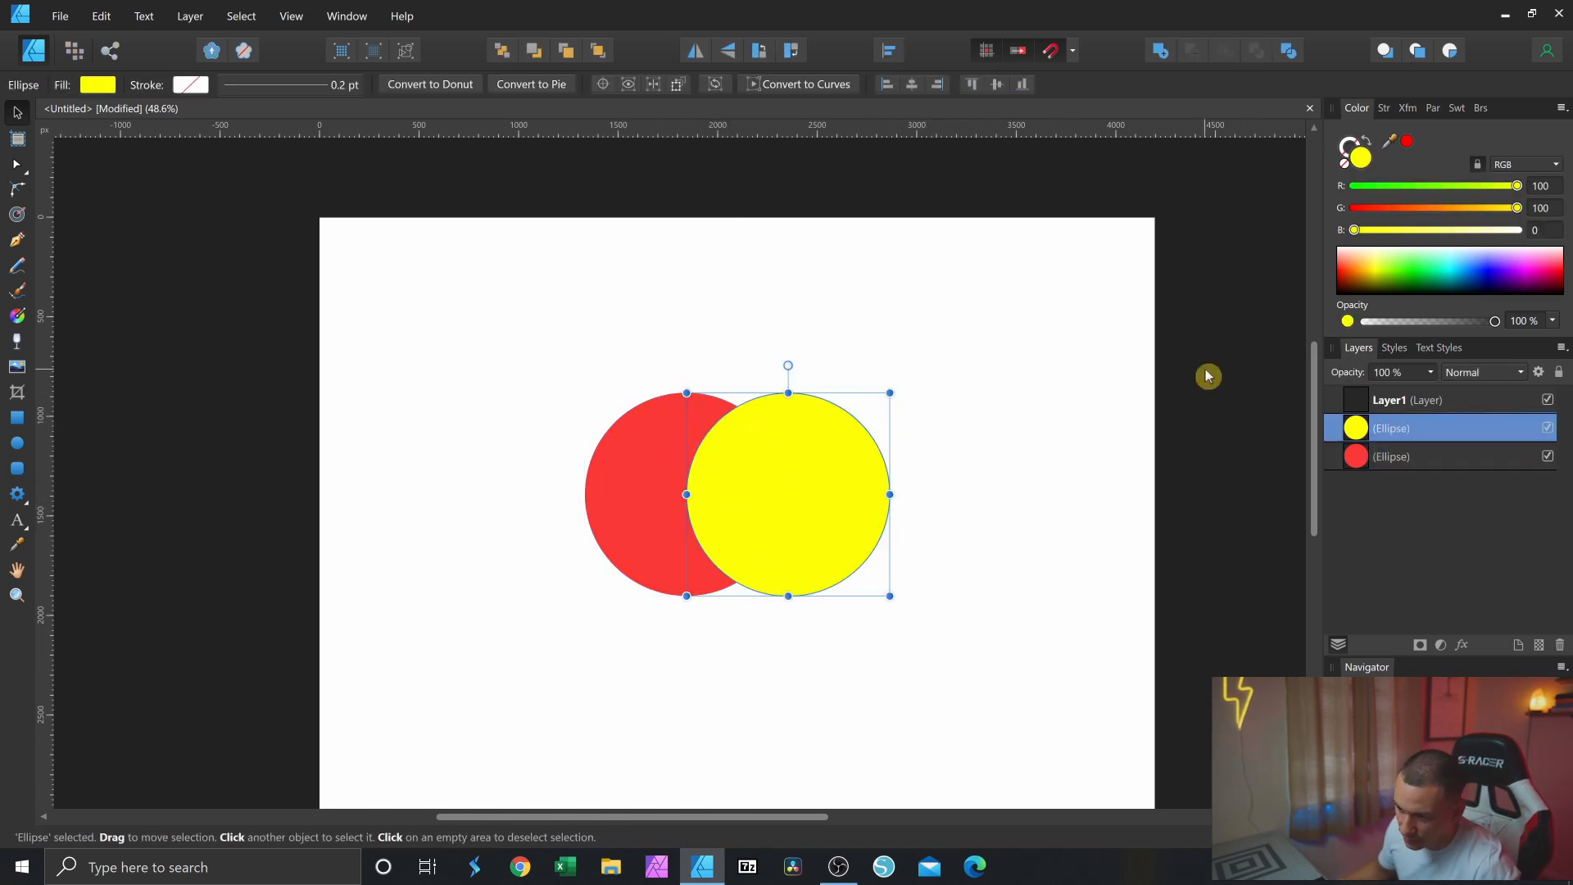
left_click(16, 342)
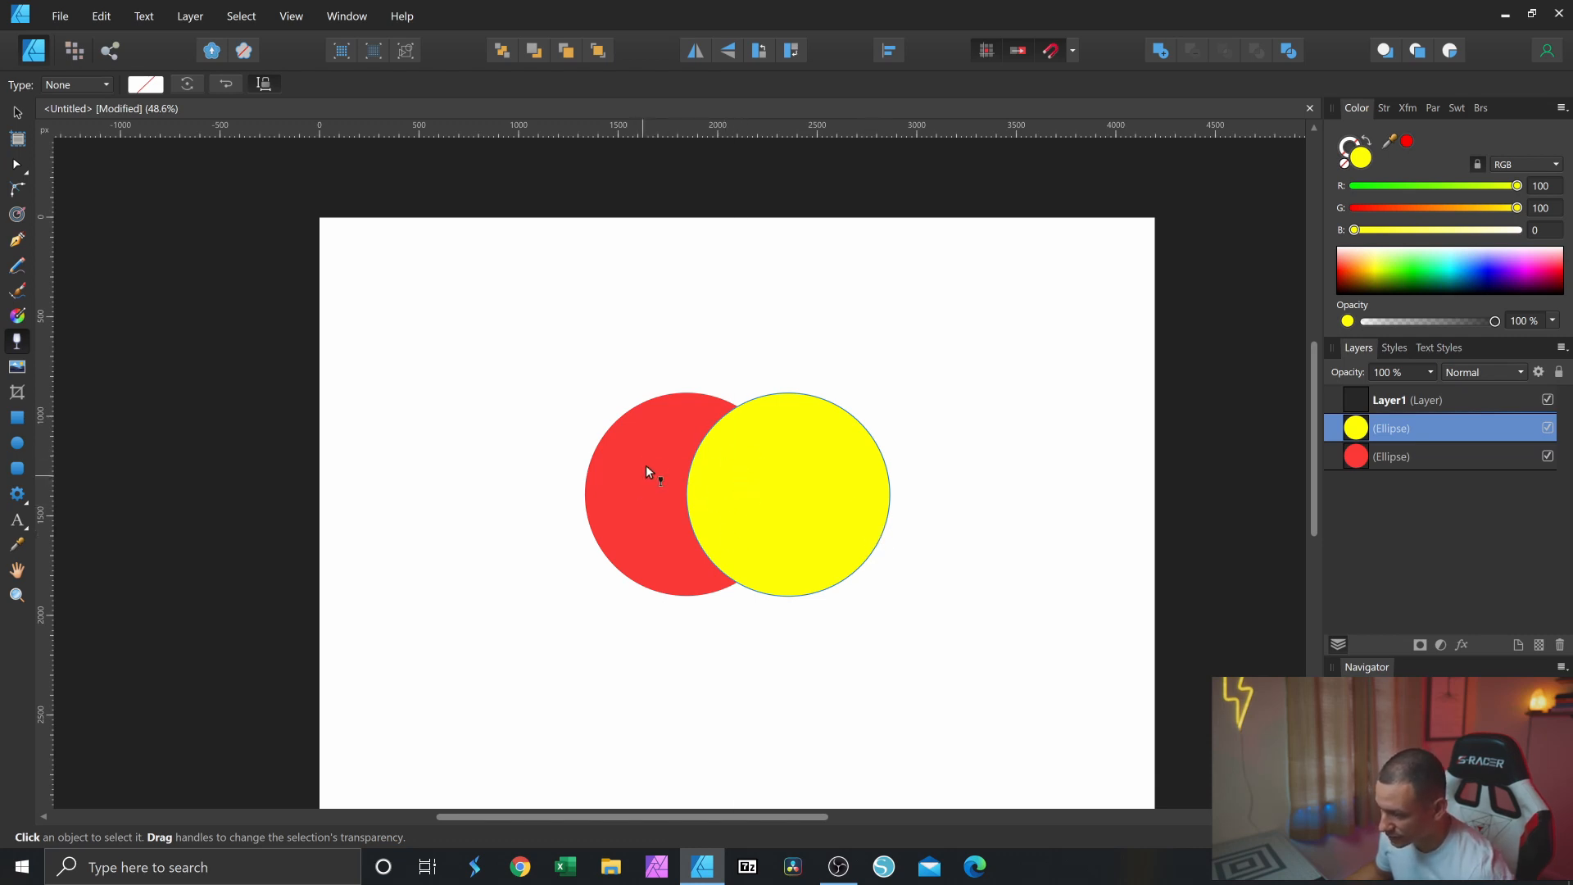
left_click_drag(870, 542, 667, 506)
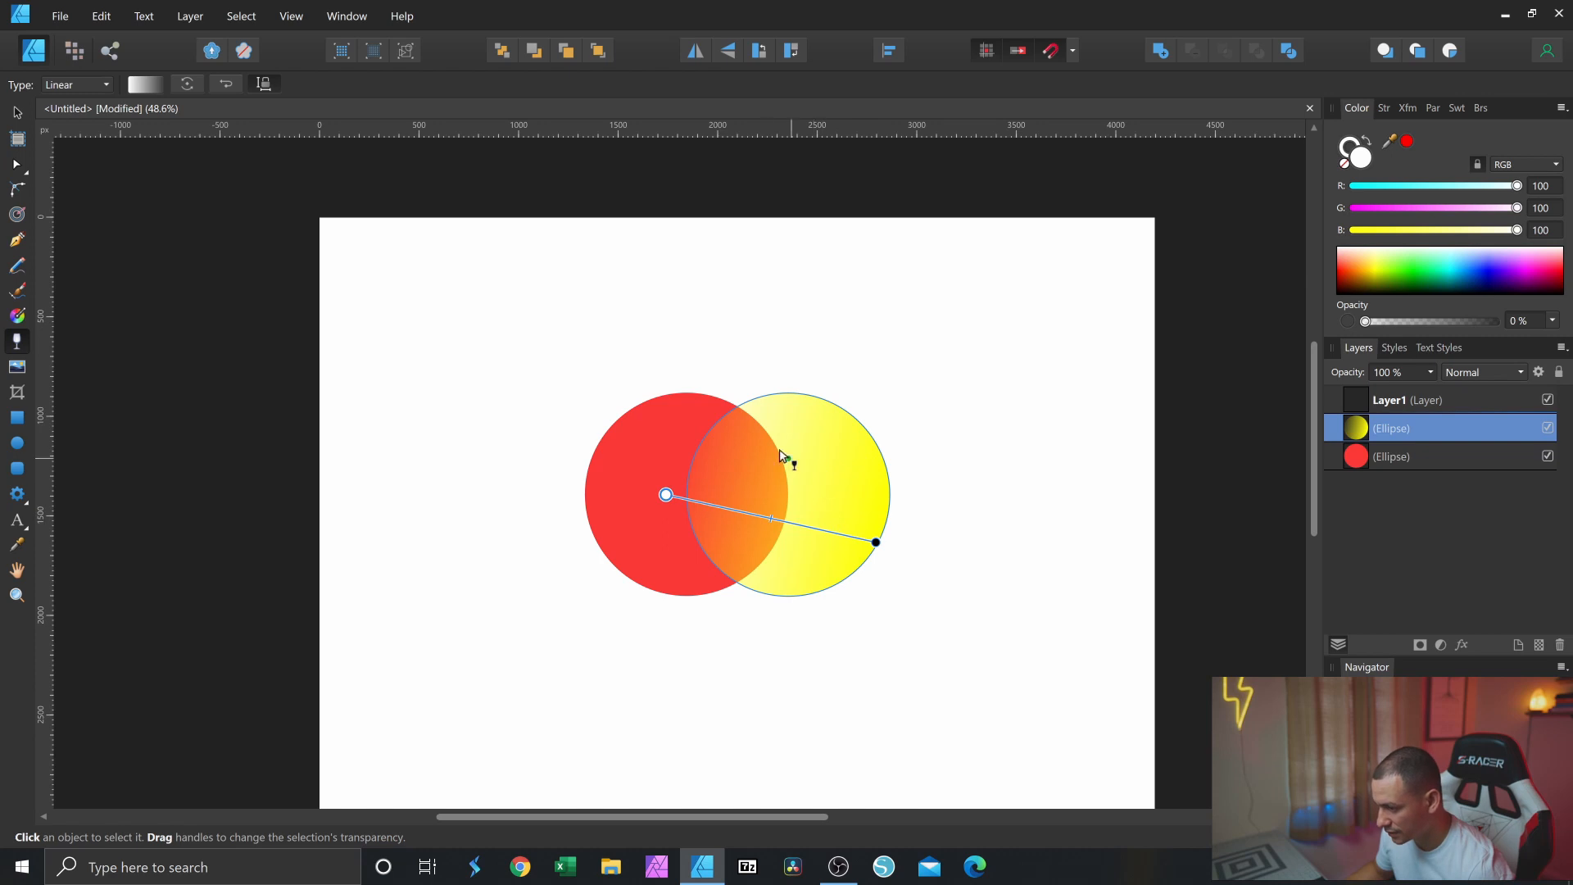
left_click(952, 557)
left_click(822, 476)
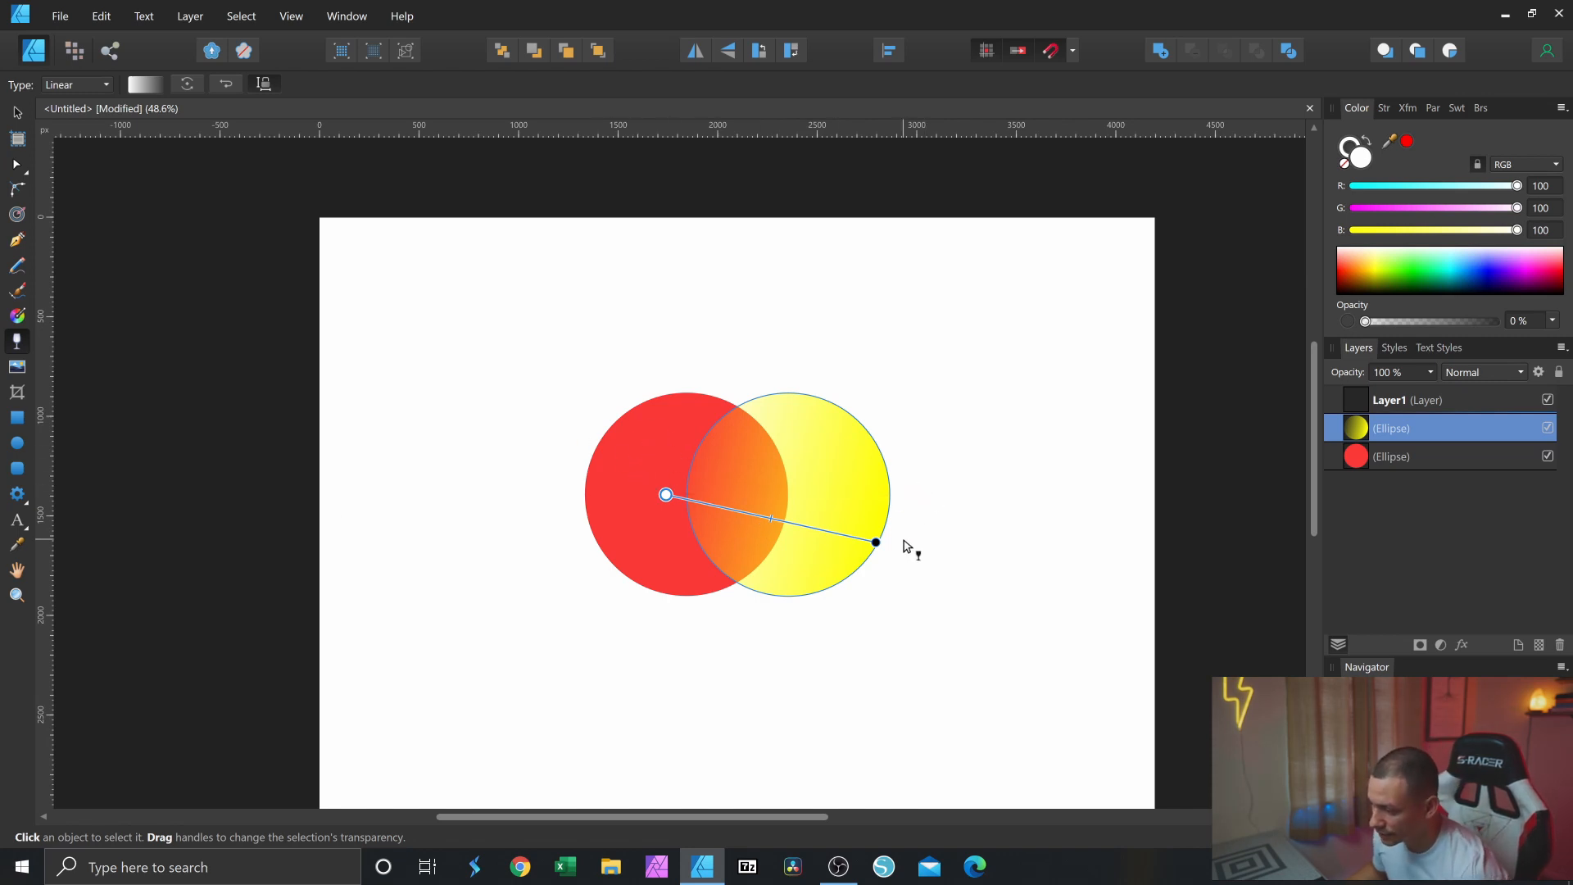
- Add 30% and 68% opacity stops to the yellow circle's transparency gradient, and slide each towards its nearer end
left_click(730, 512)
scroll(751, 524, "up", 2)
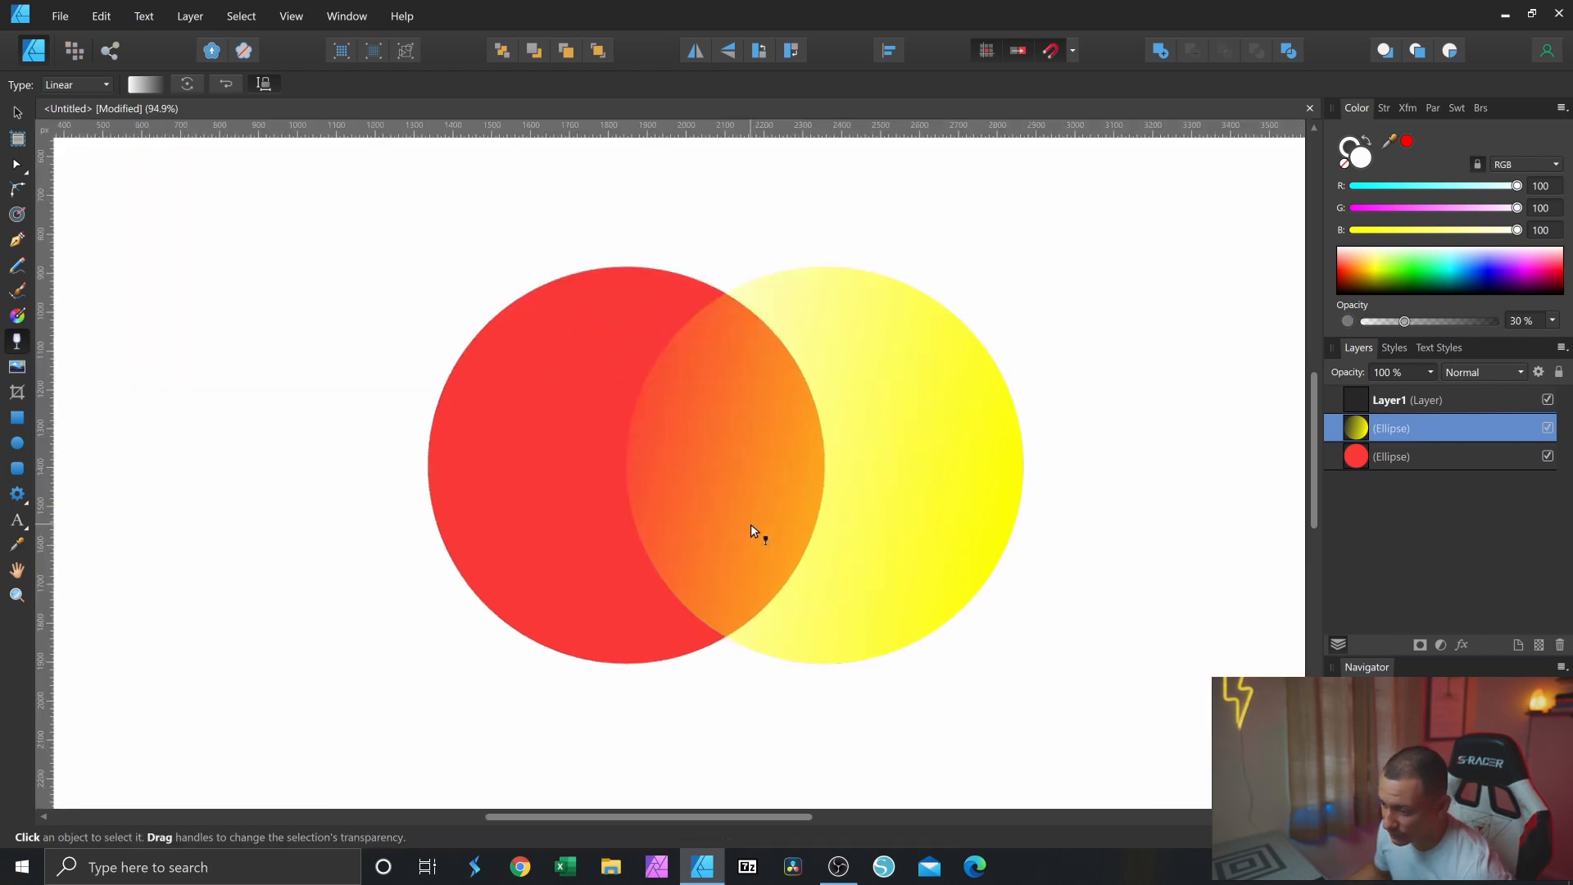
left_click_drag(709, 493, 649, 491)
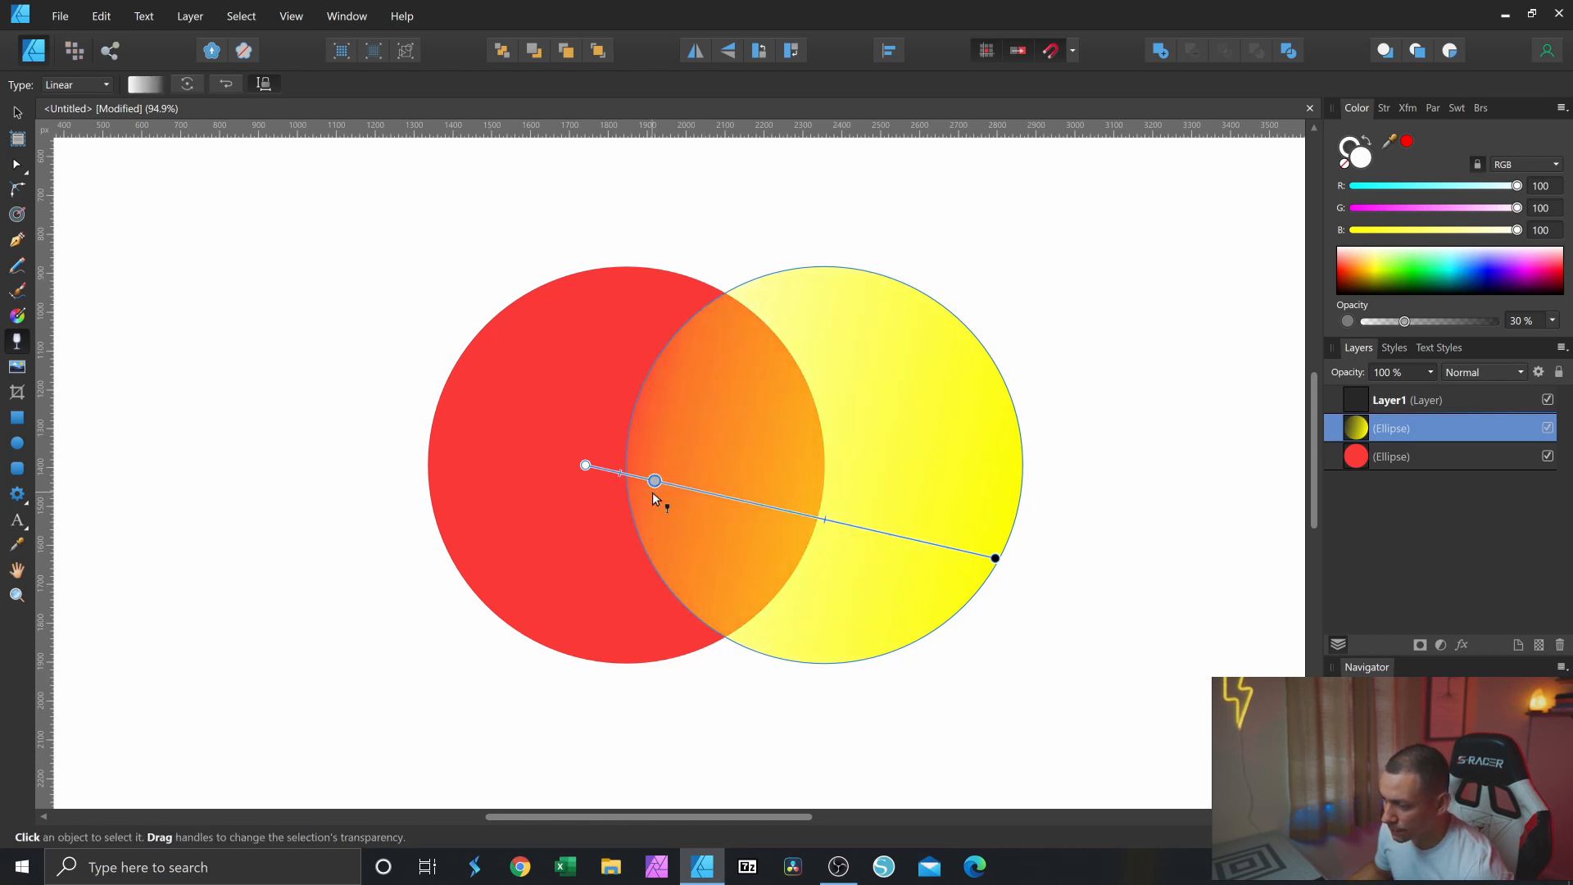
left_click(844, 528)
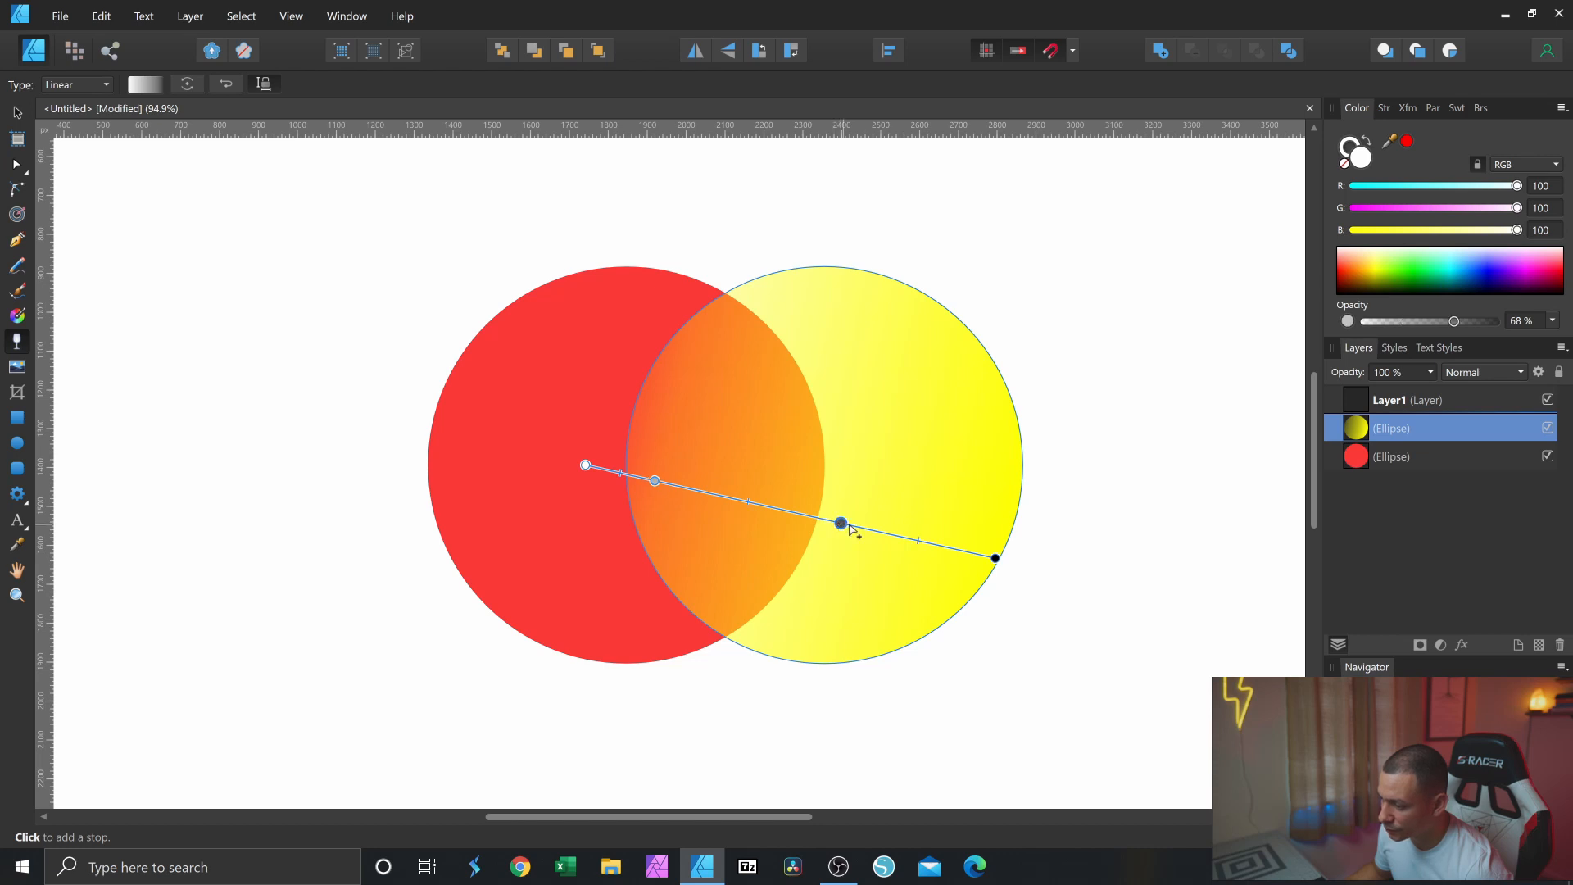
left_click_drag(840, 524, 1004, 547)
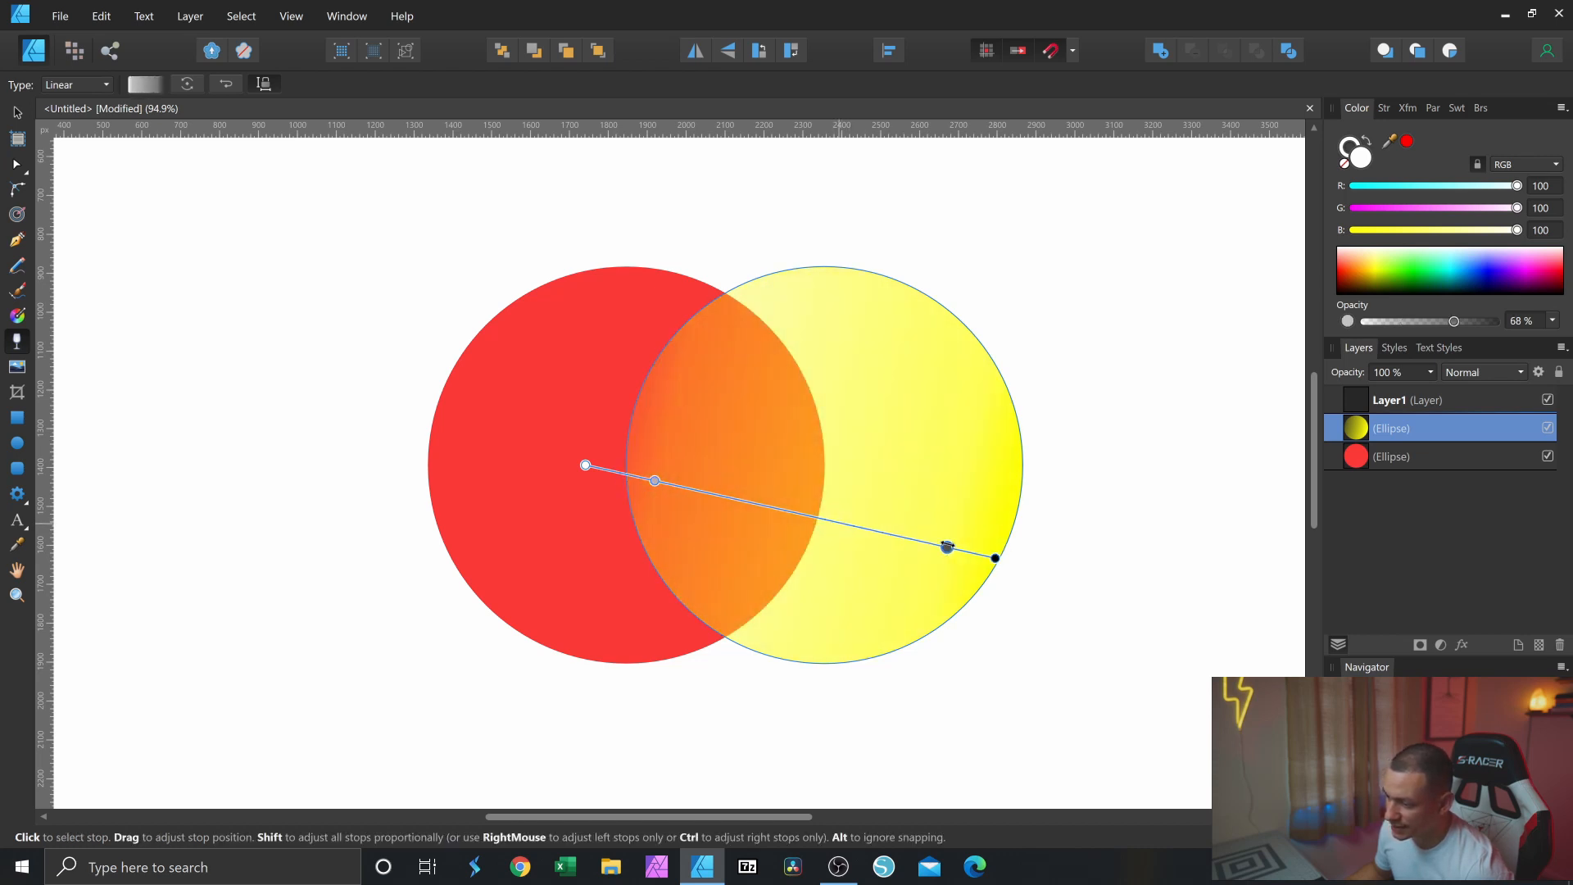
scroll(948, 546, "down", 3)
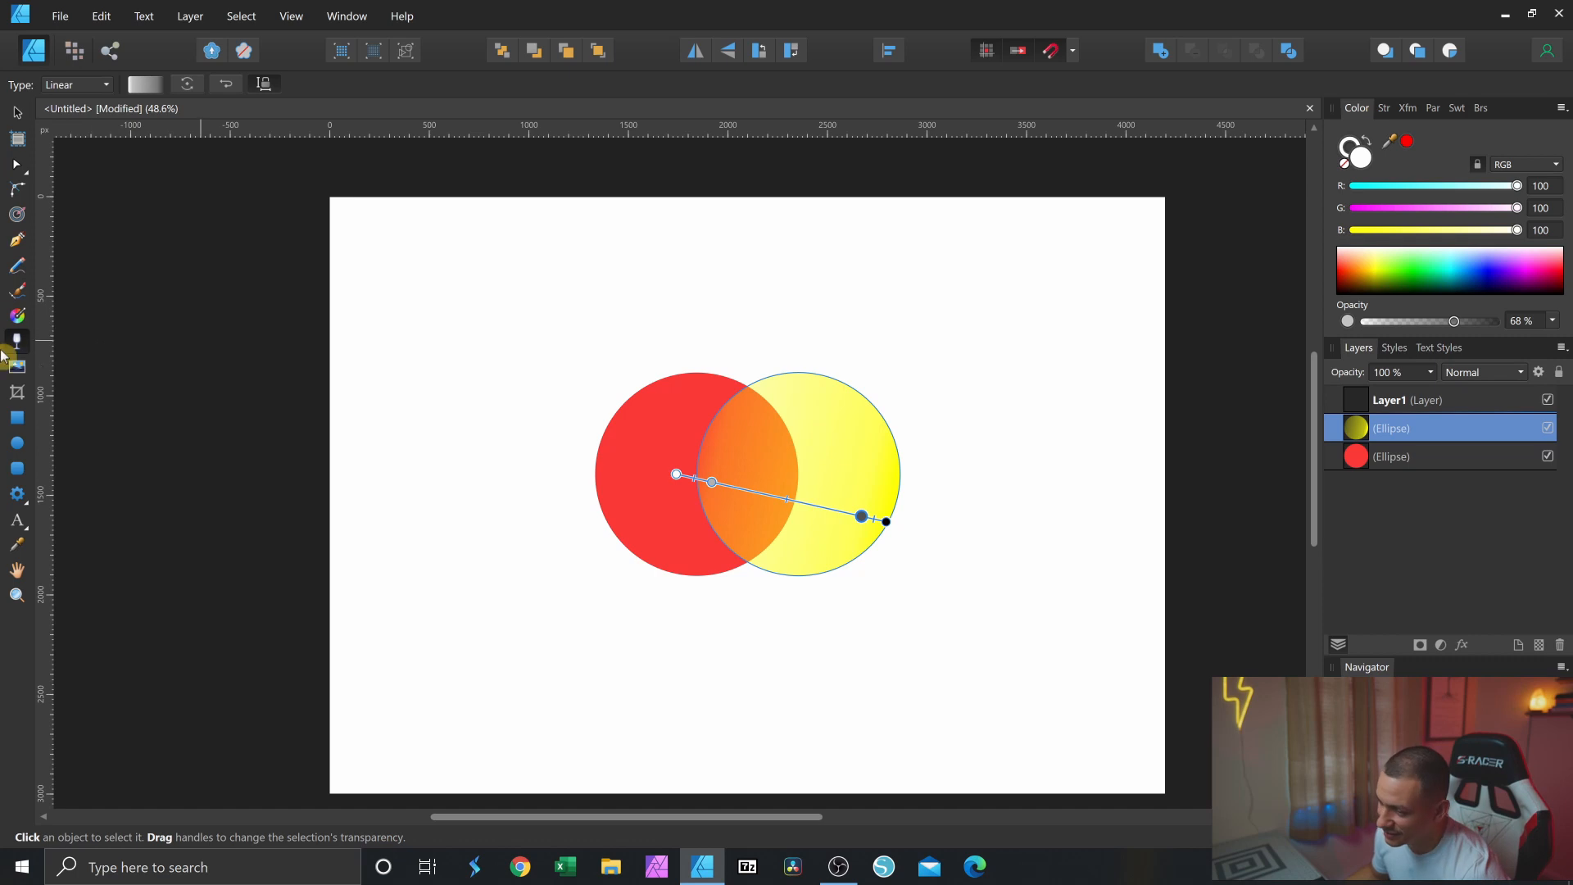
- Delete both the red and the yellow circle from the page
left_click(1400, 459)
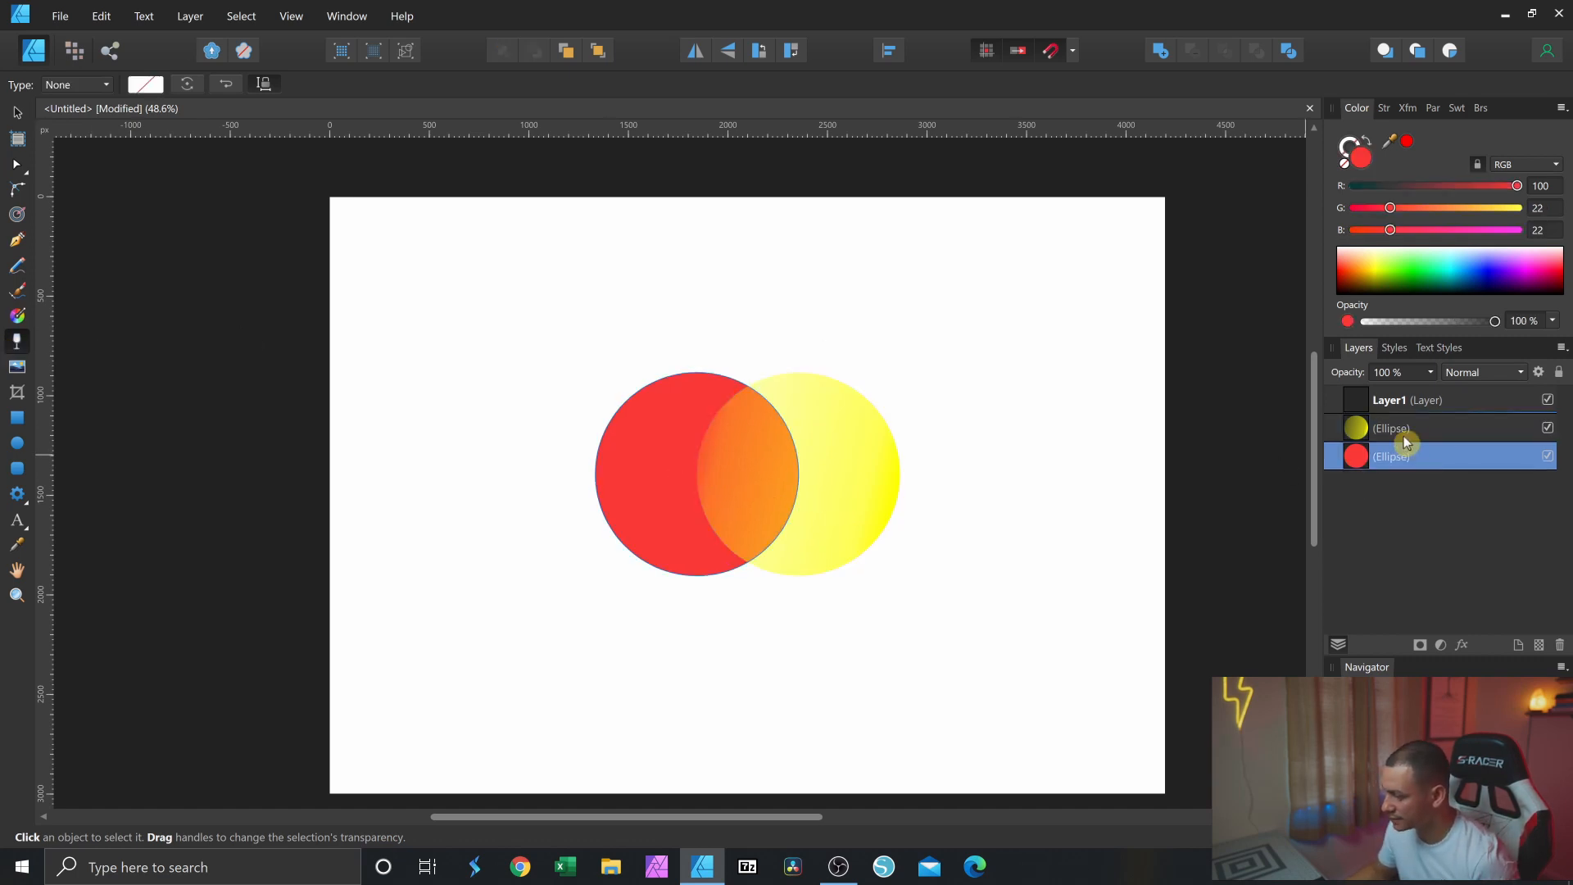
left_click(1403, 440, "shift")
key("Delete")
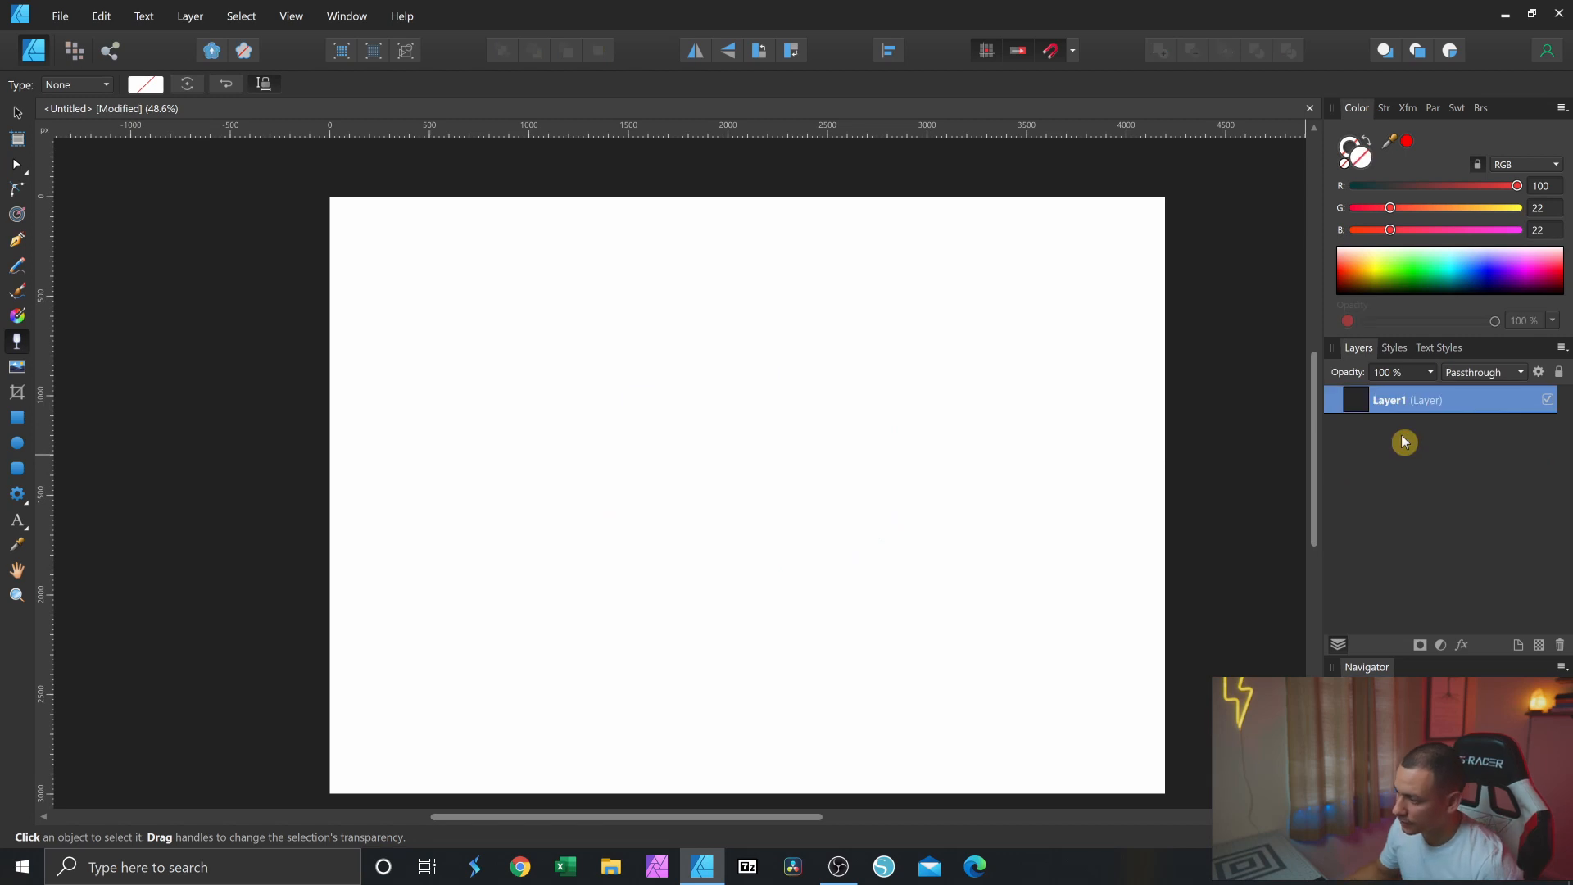
- Place the me.png image from the Angel Design Logo folder and move it to the middle of the page
left_click(16, 369)
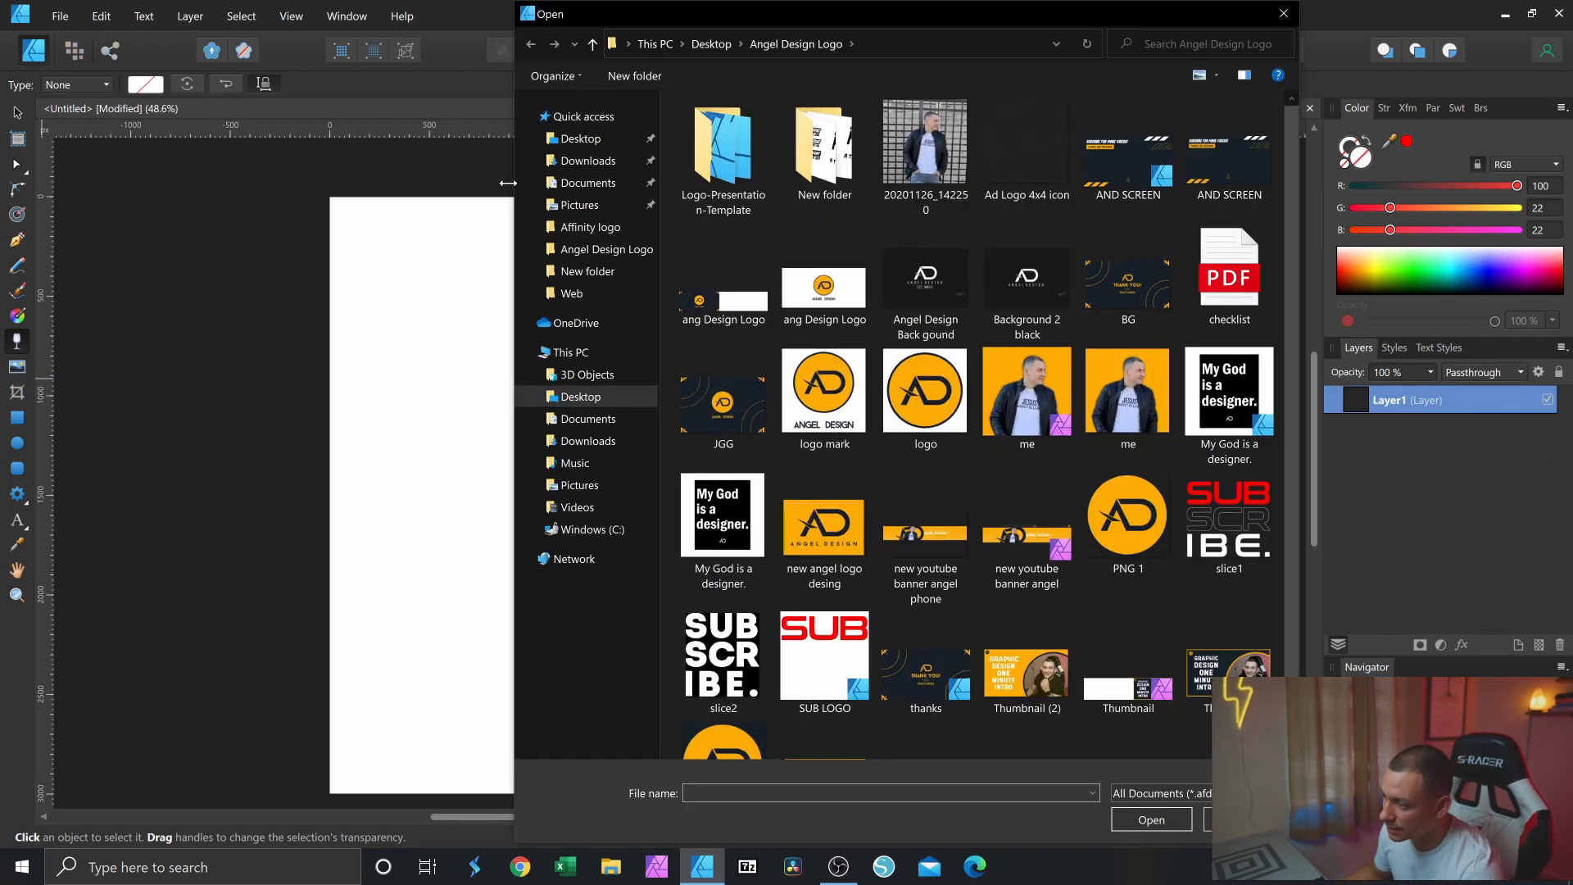
left_click(1128, 399)
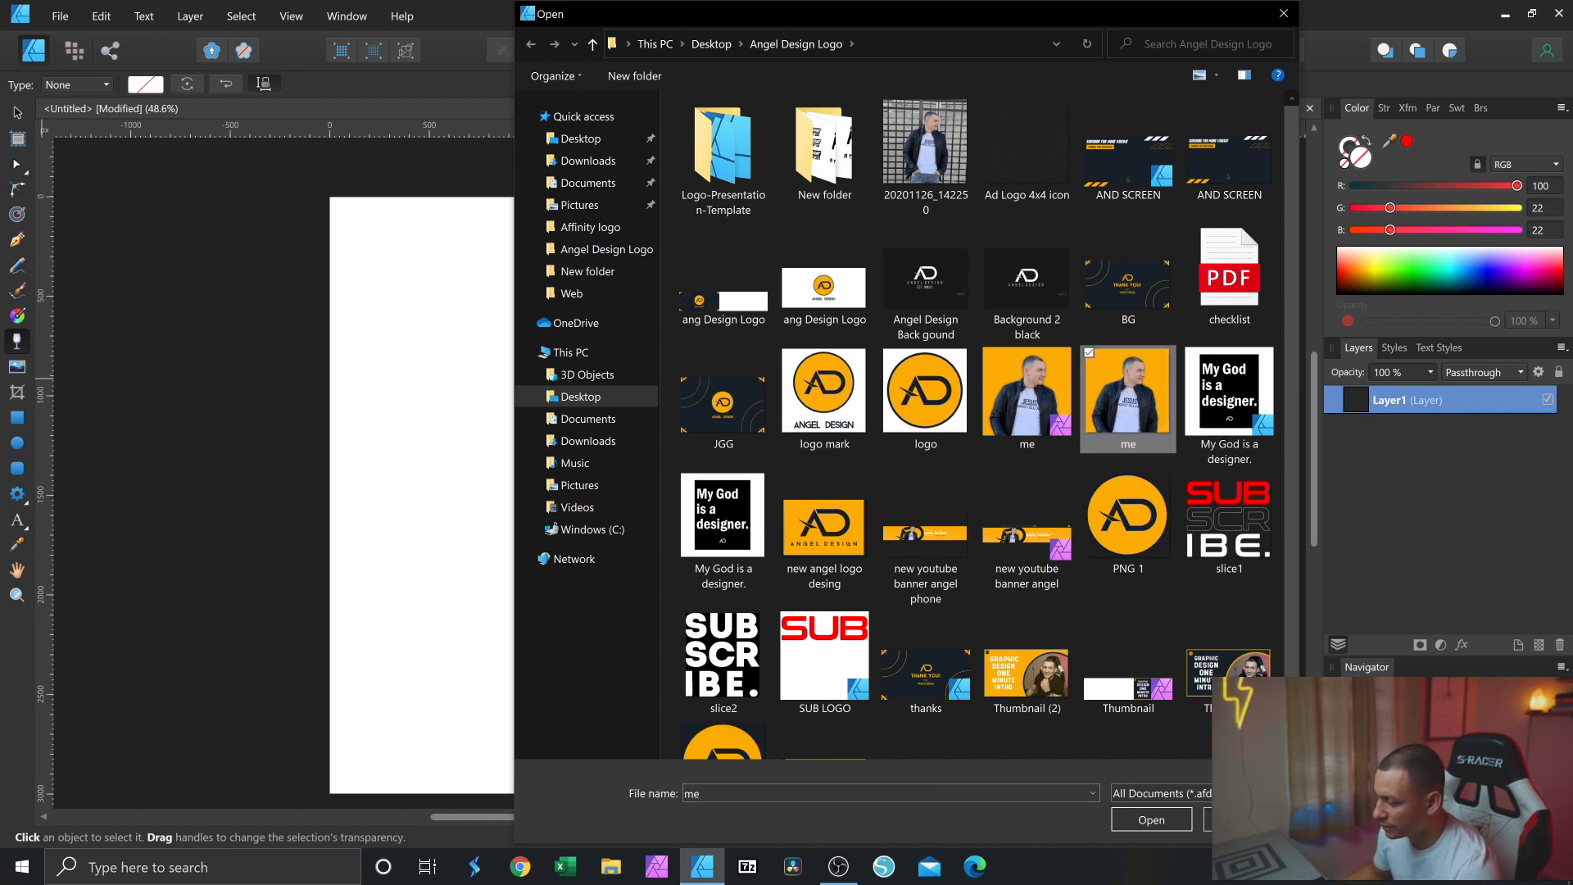
left_click(1151, 819)
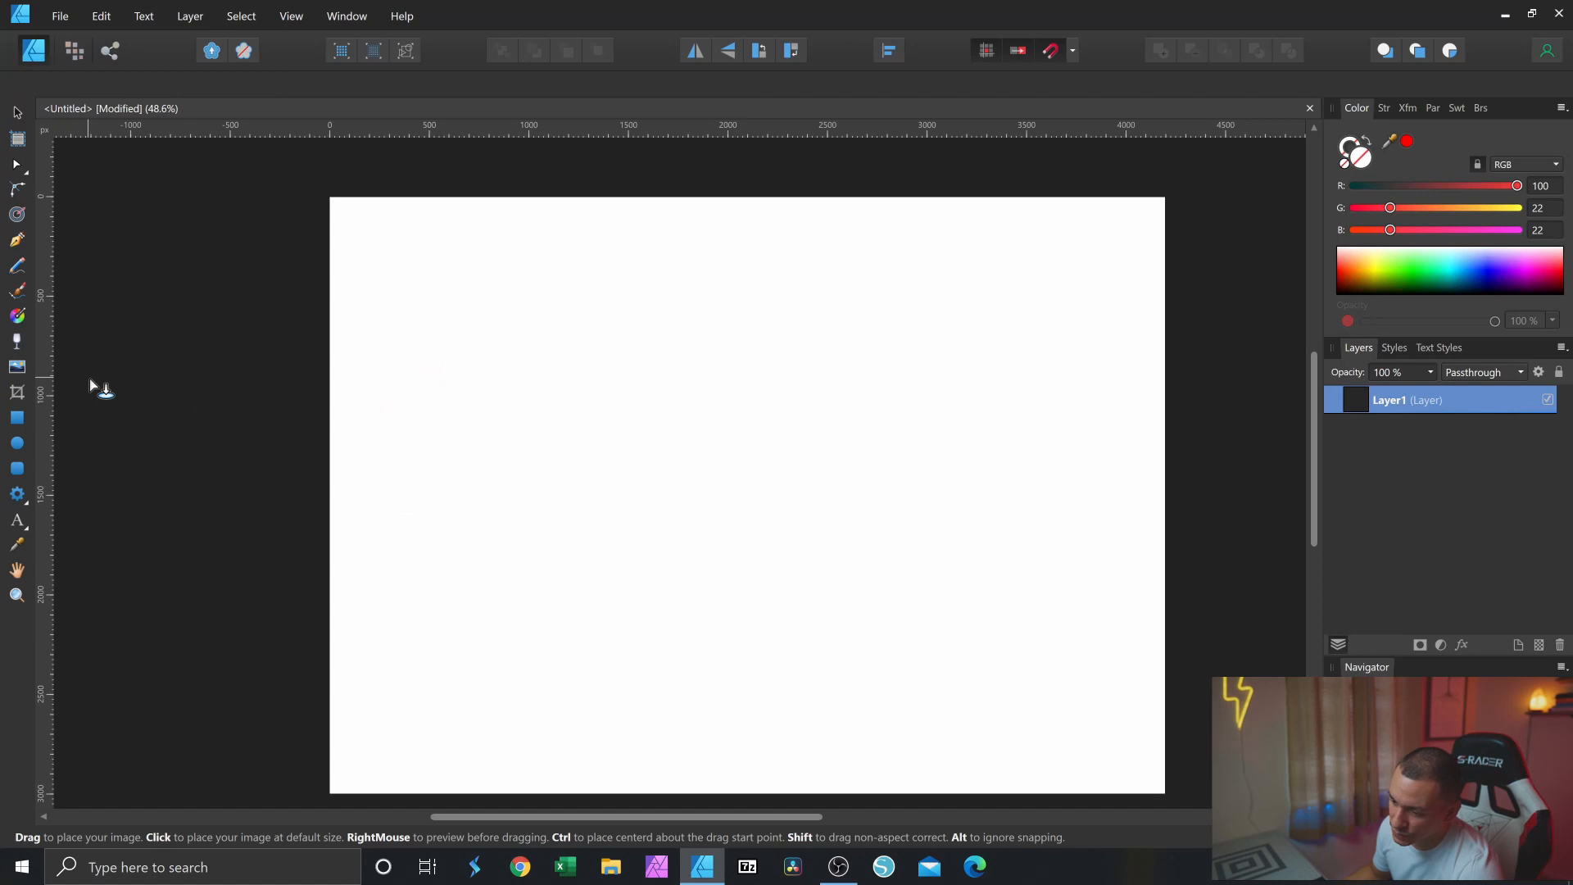
left_click_drag(537, 357, 938, 563)
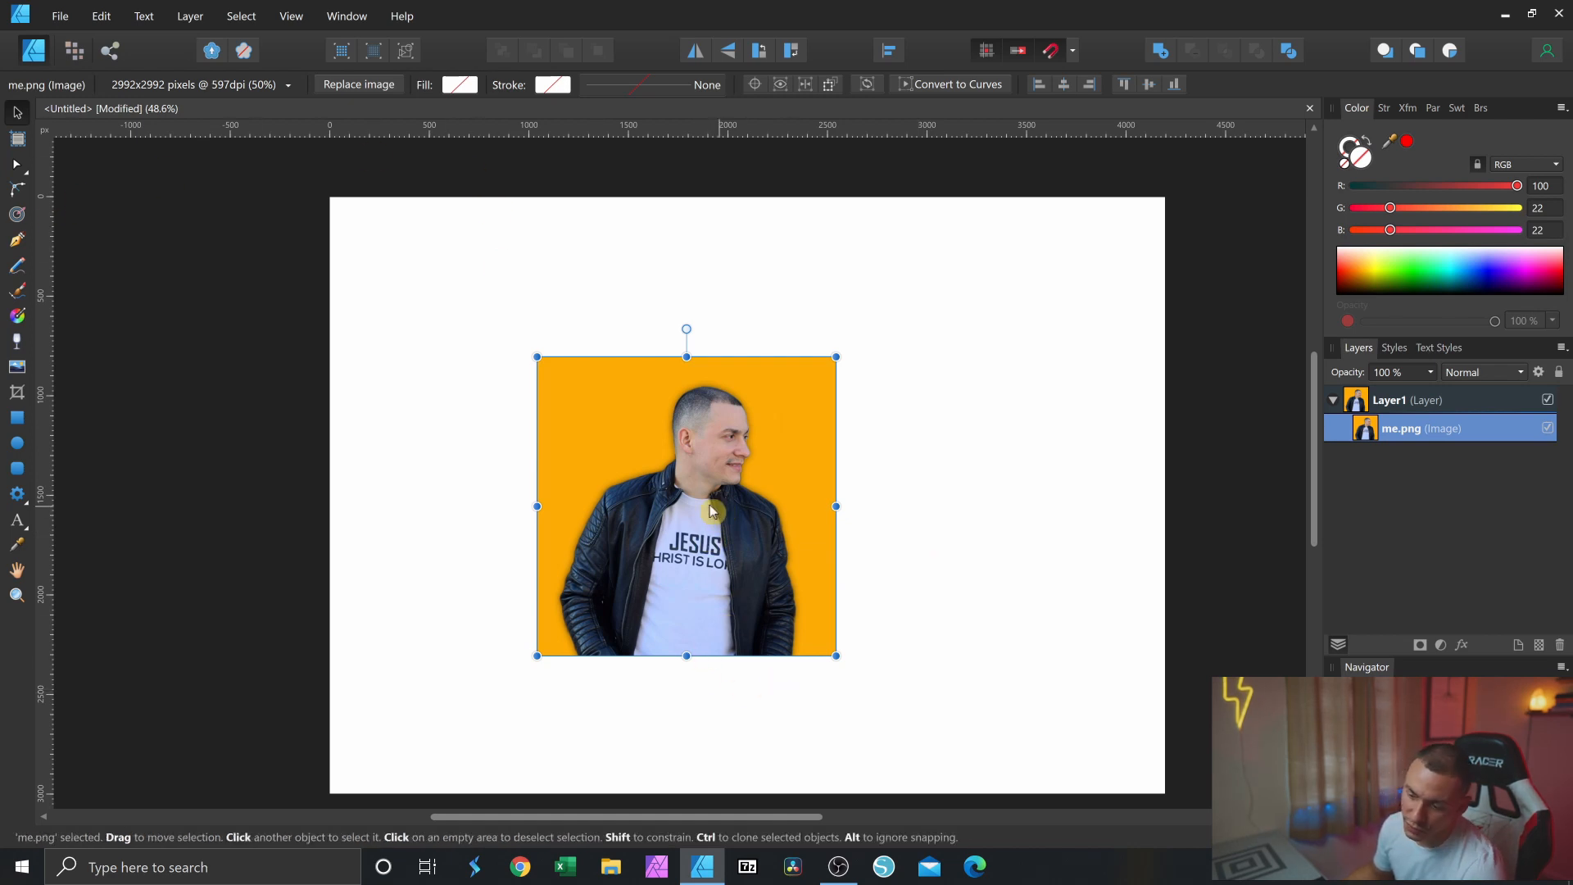
left_click_drag(697, 490, 744, 448)
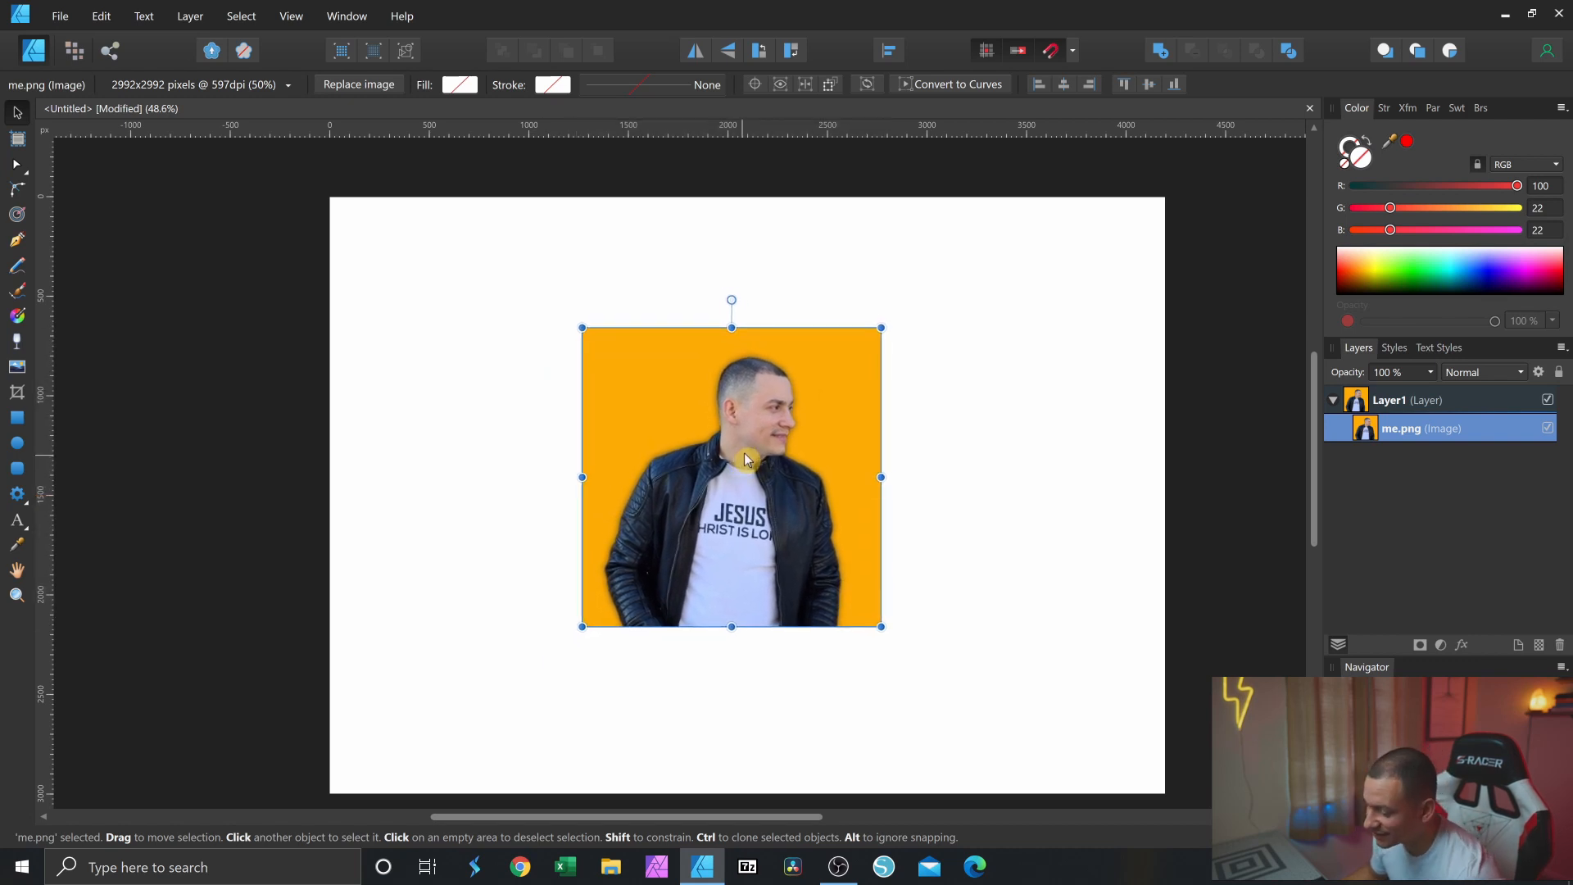
- Switch to File Explorer, open New folder and bring the English Pro Package image onto the page
left_click(610, 866)
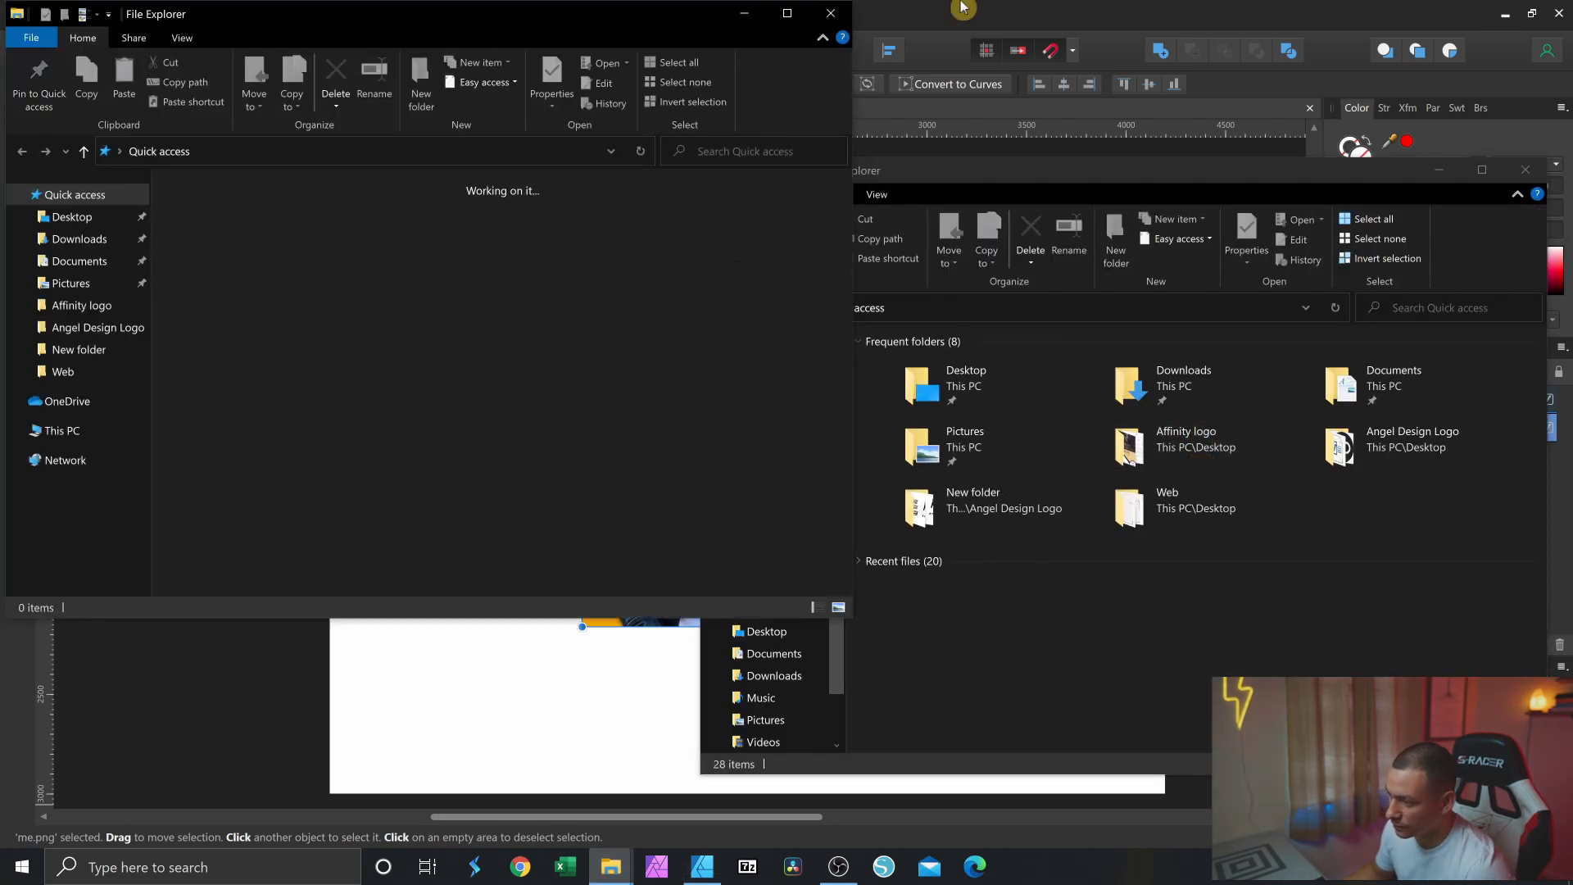
left_click(830, 13)
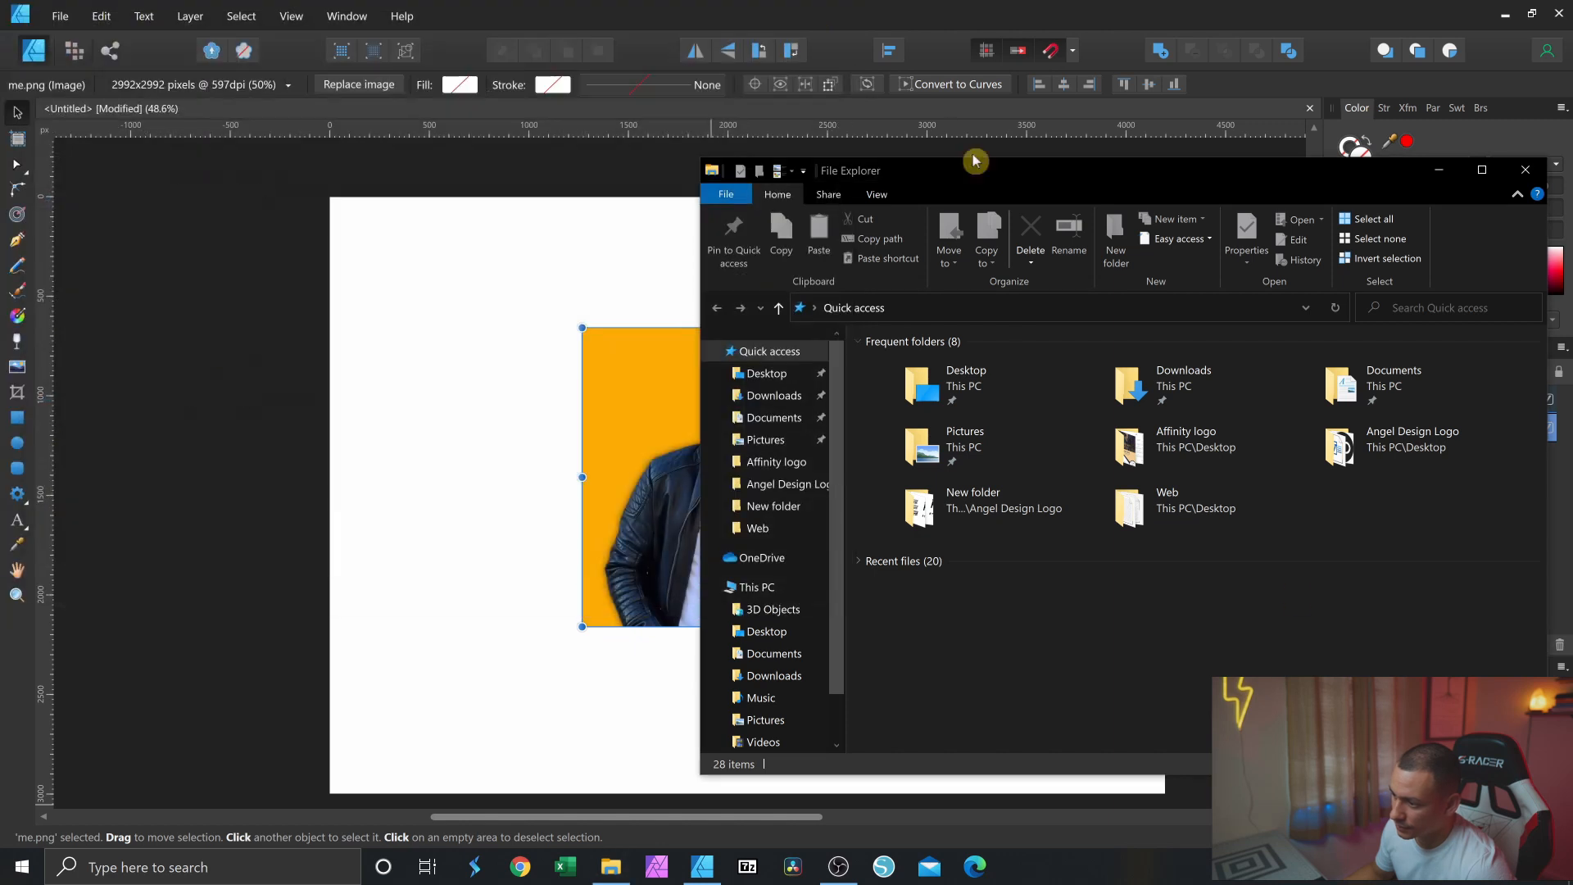
double_click(1014, 510)
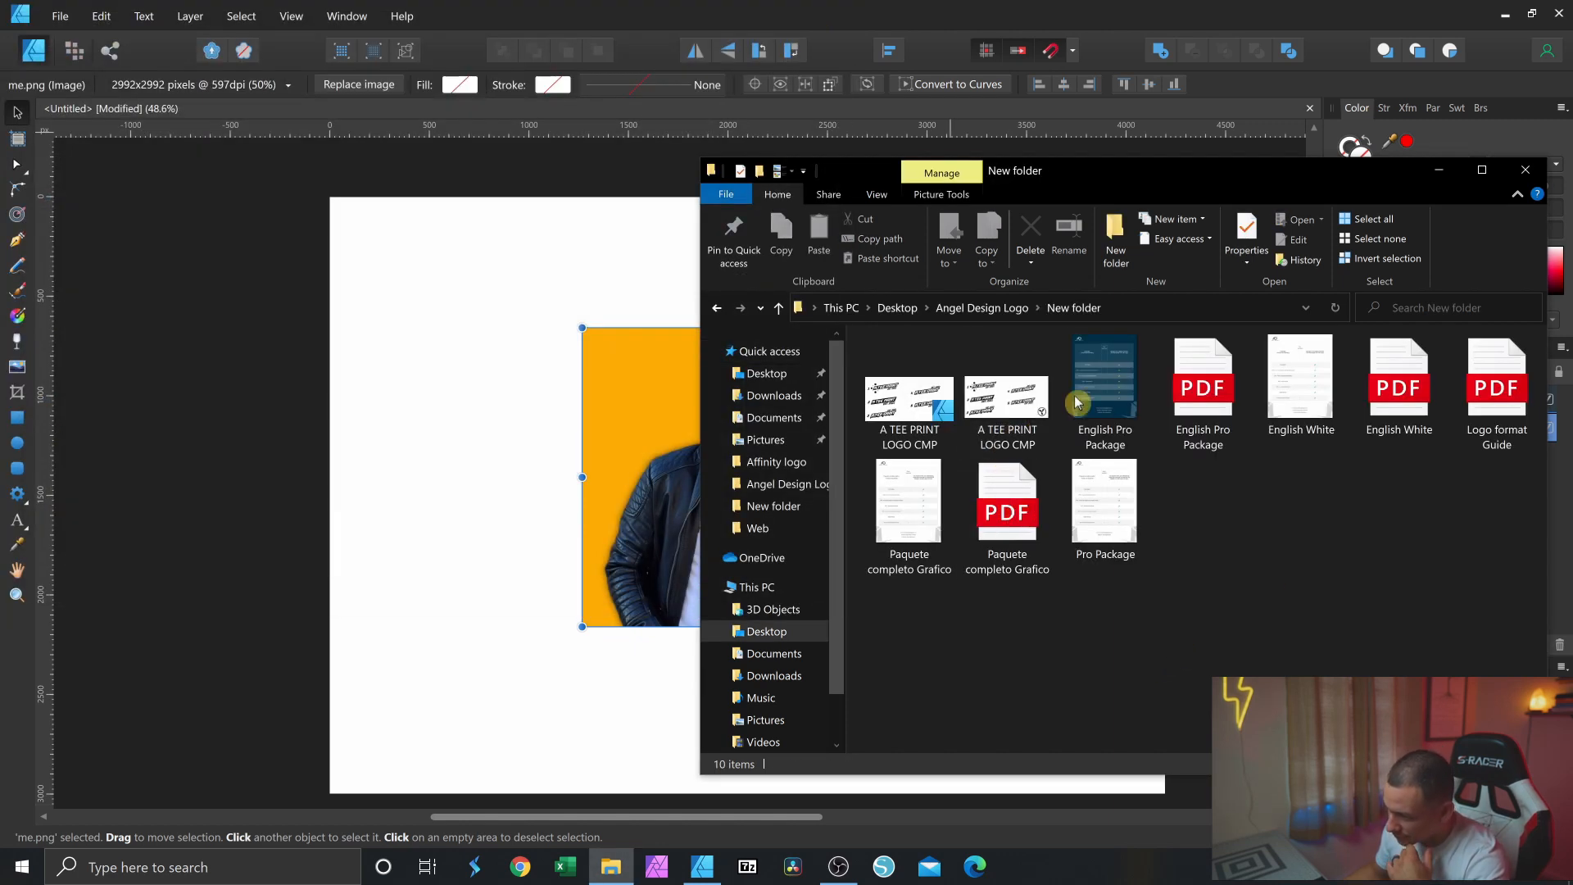
left_click(1076, 401)
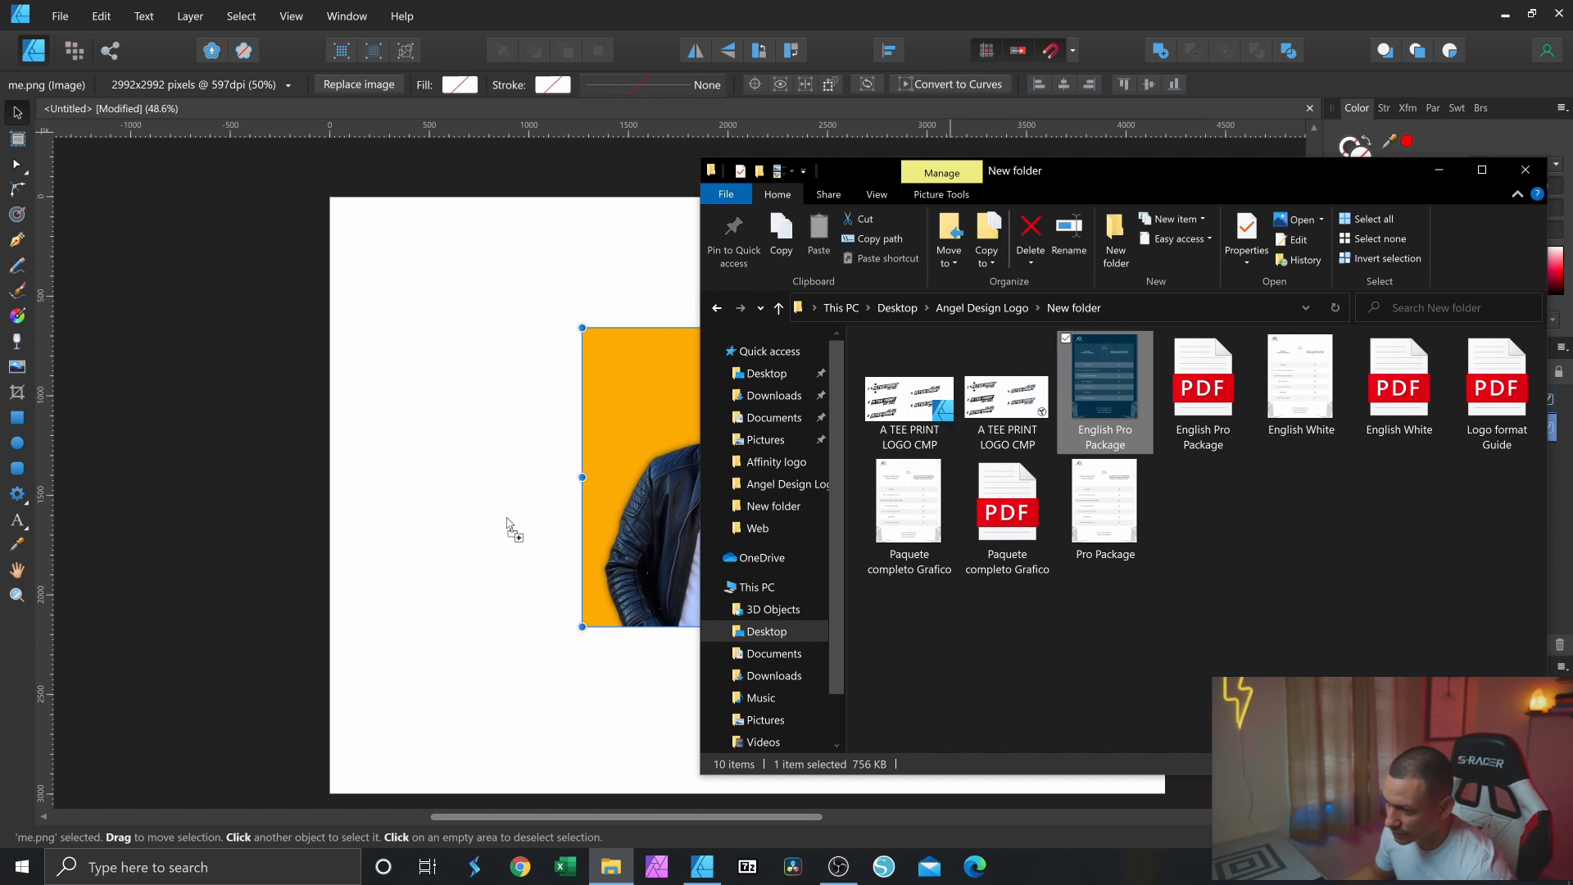
left_click_drag(529, 518, 528, 518)
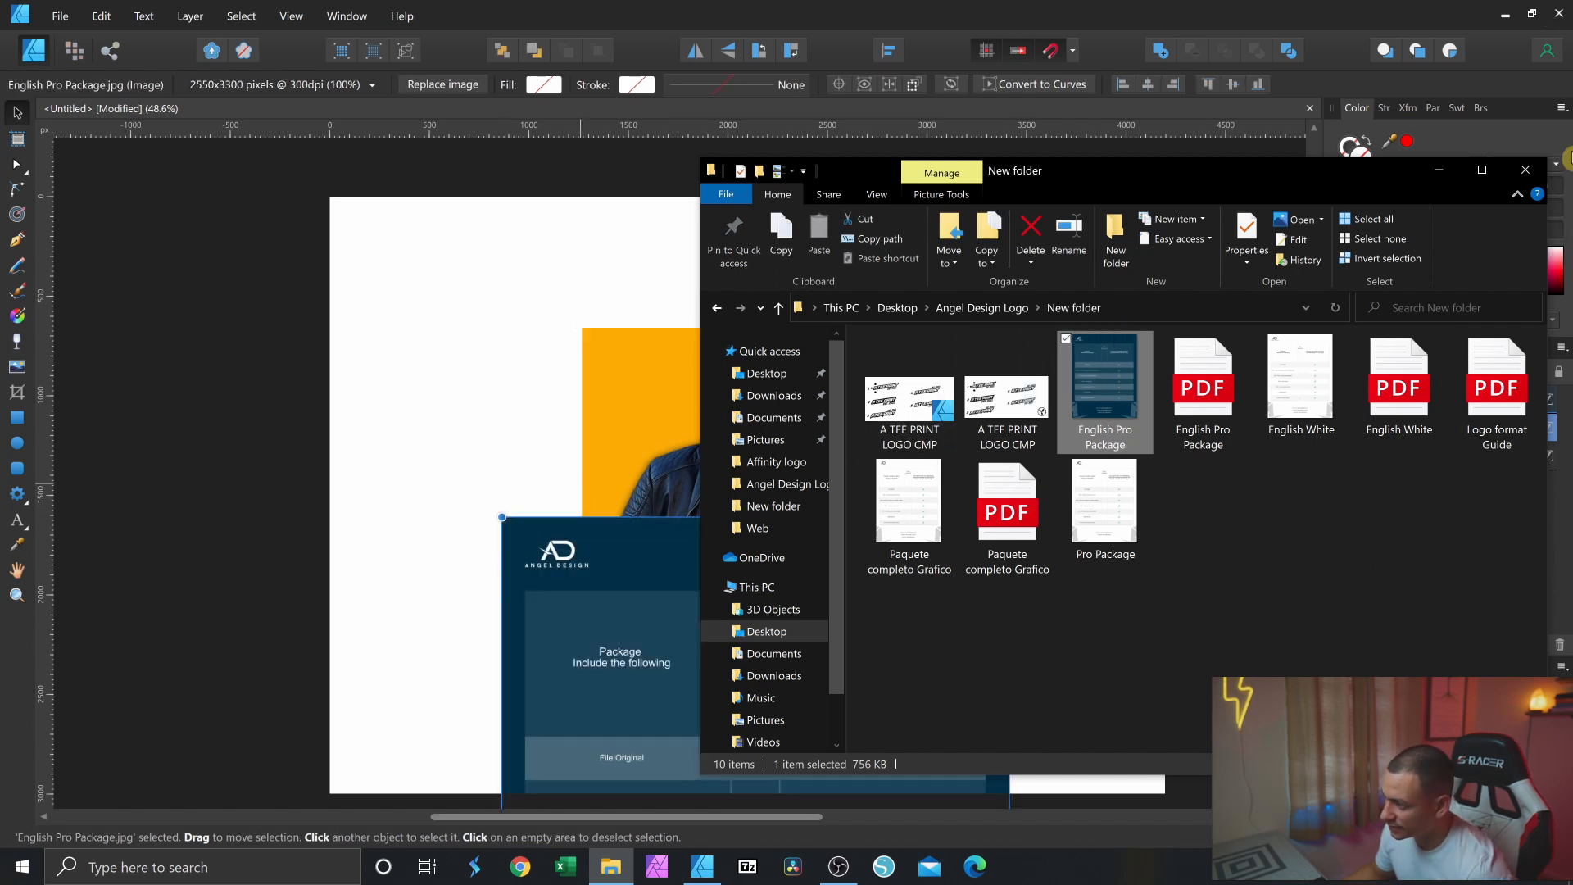
- Close File Explorer and delete the English Pro Package image from the page
left_click(1533, 179)
left_click_drag(720, 676, 667, 454)
key("Delete")
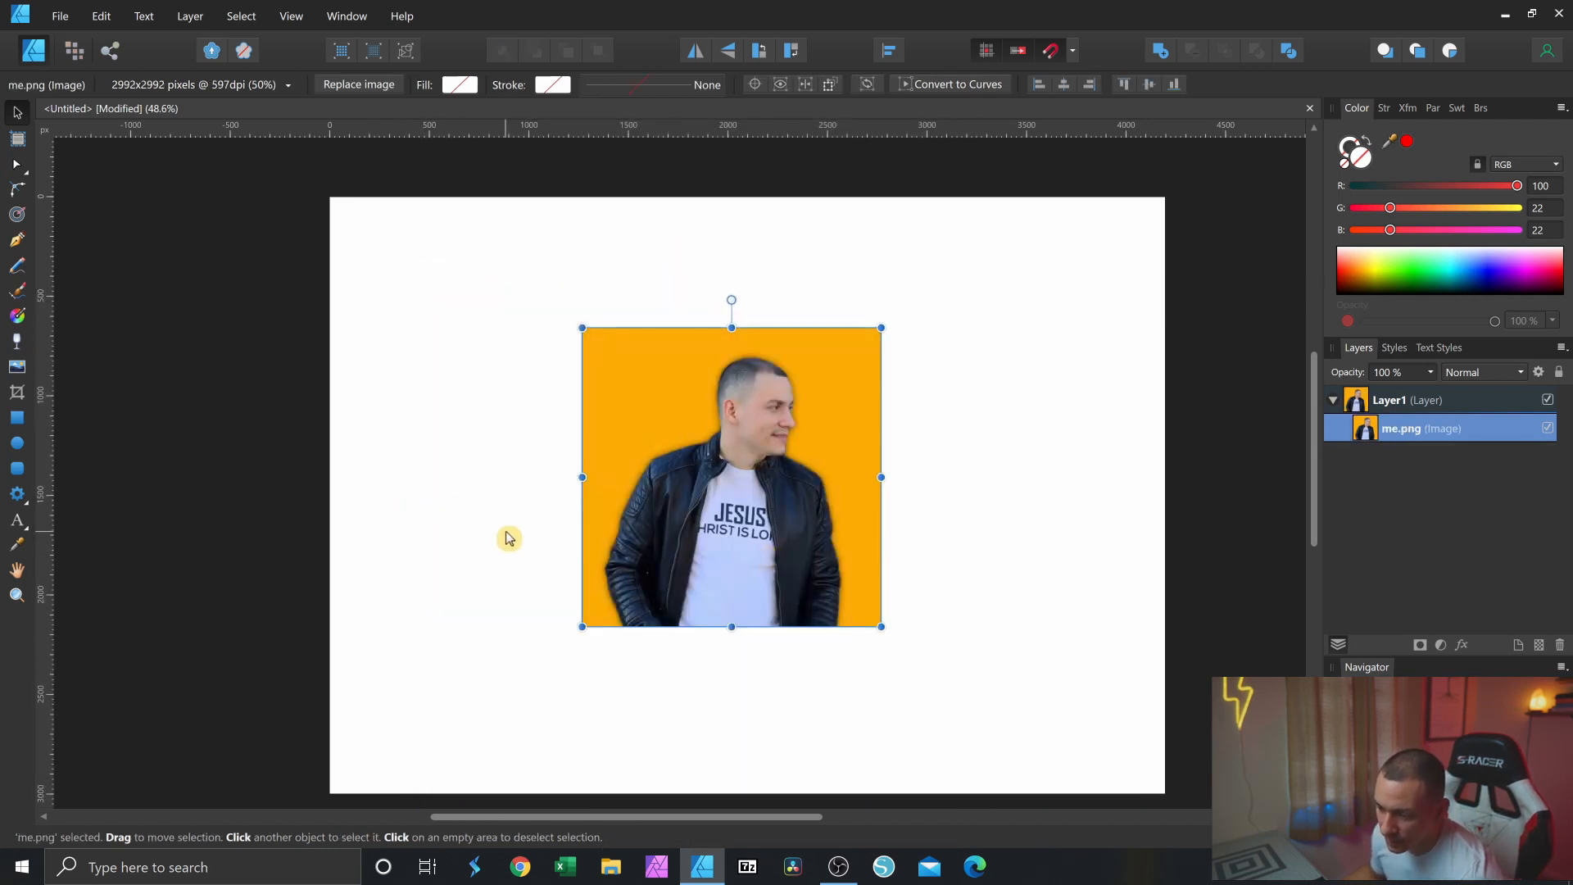
- Crop the me.png image with the Vector Crop tool to a narrow horizontal strip around the top of the head
left_click(25, 397)
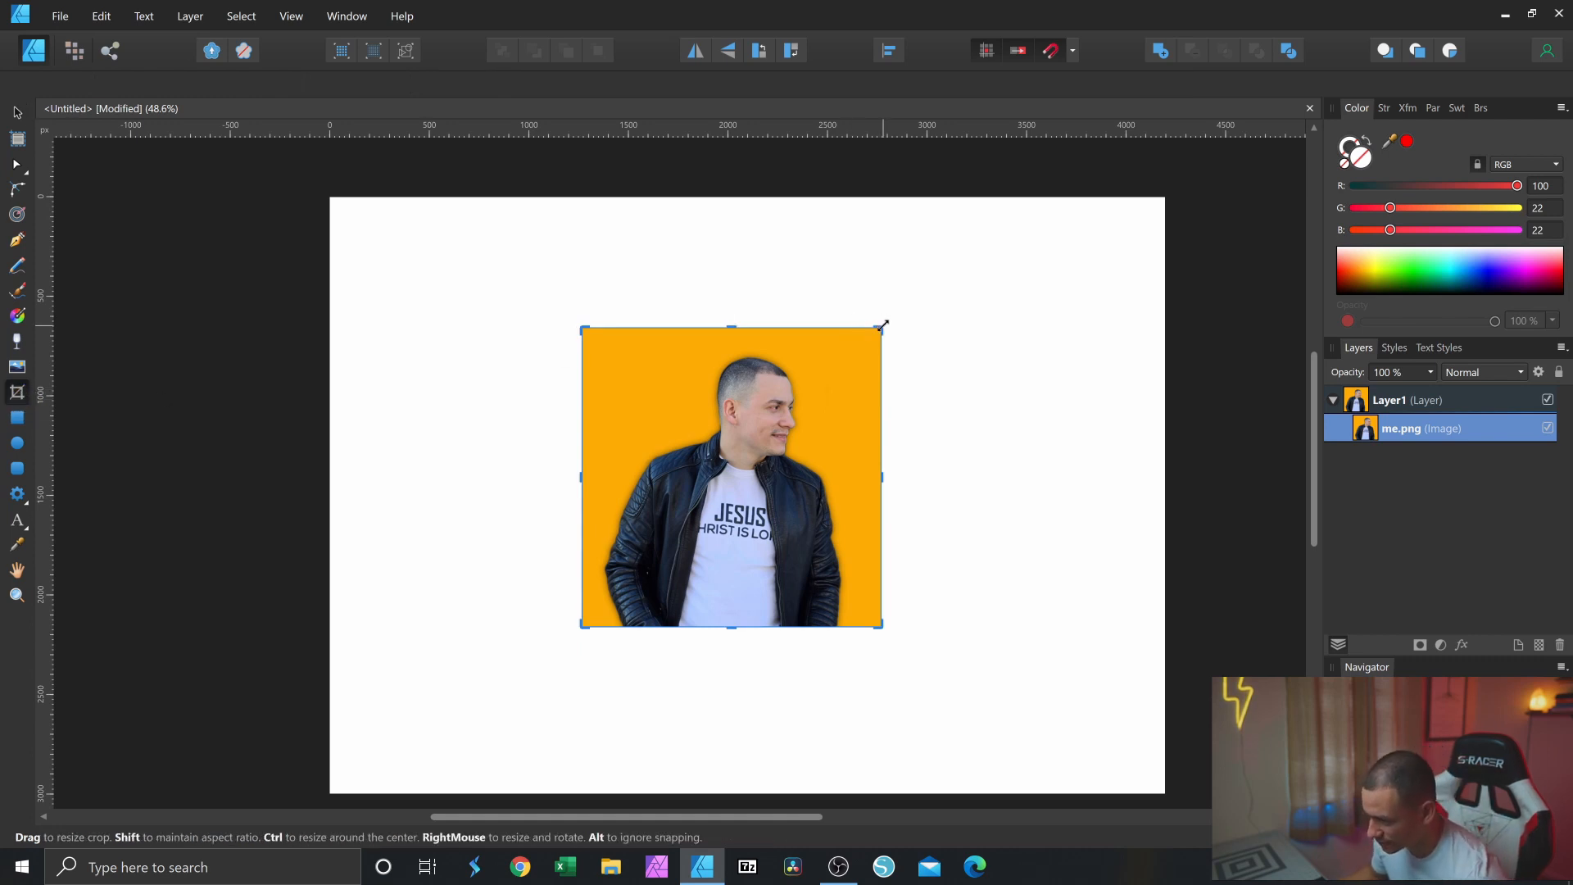
left_click_drag(881, 326, 942, 340)
left_click_drag(941, 475, 857, 500)
left_click_drag(496, 506, 658, 494)
left_click_drag(857, 648, 796, 399)
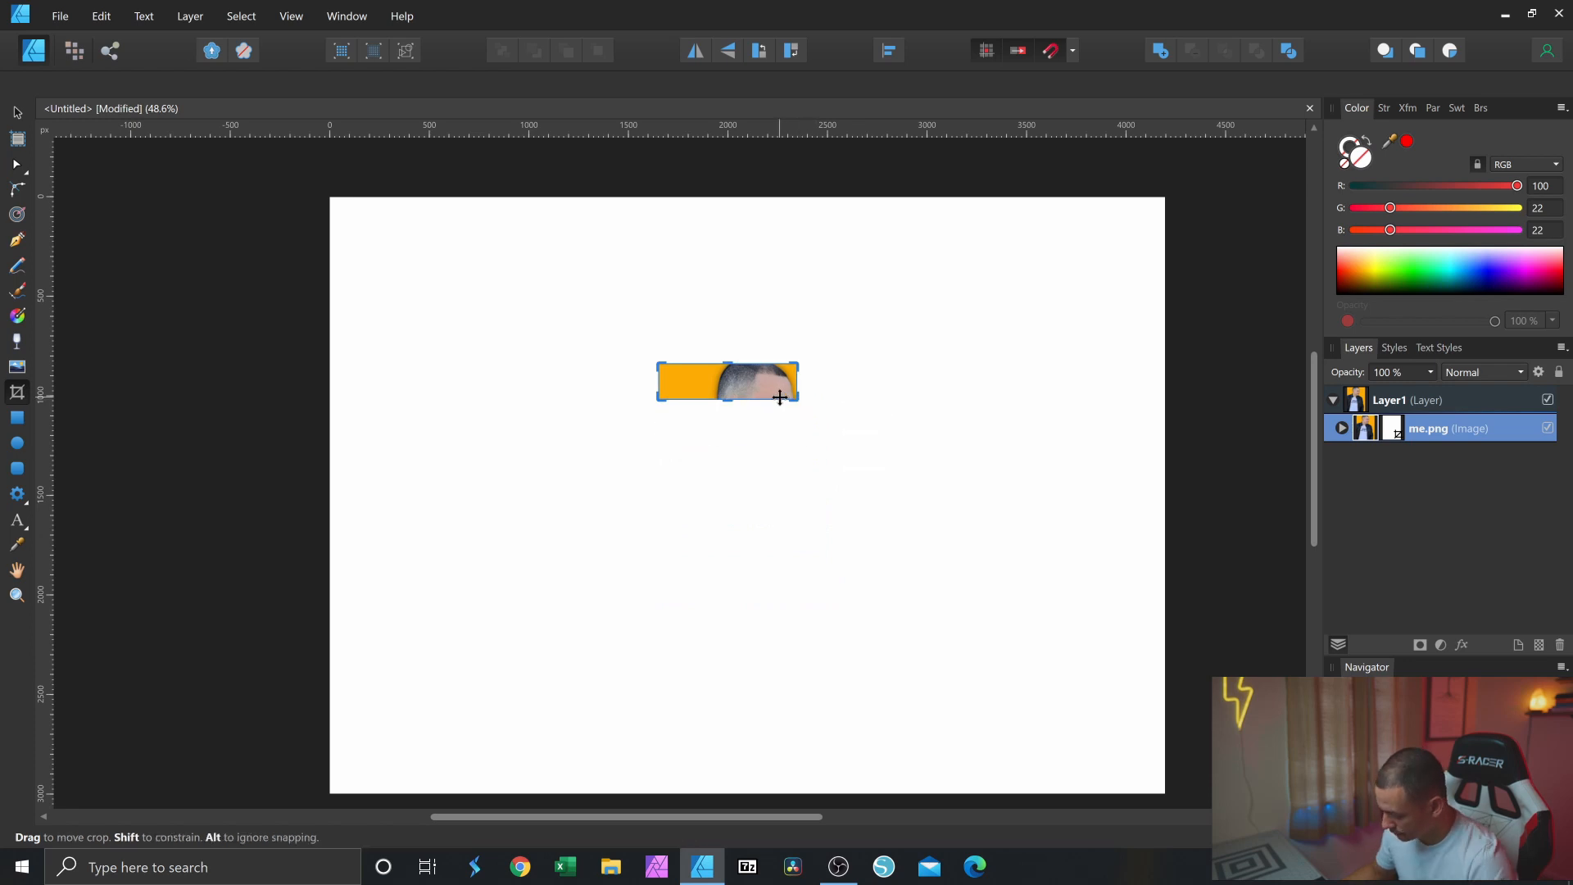
- Delete the cropped me.png image from the page and deselect the empty layer
key("Delete")
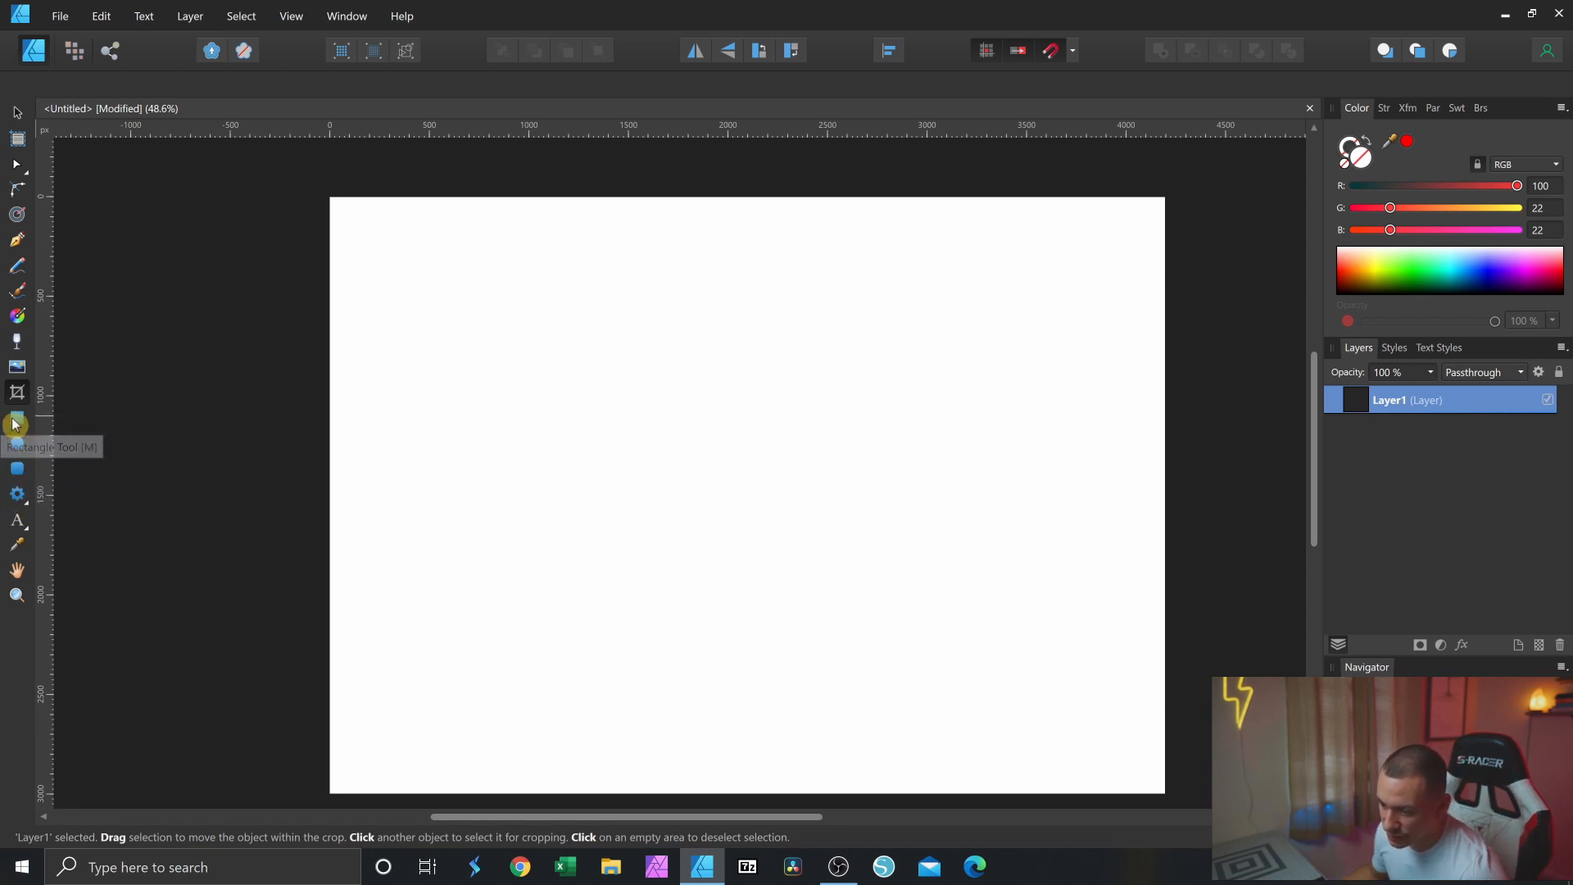
left_click(22, 500)
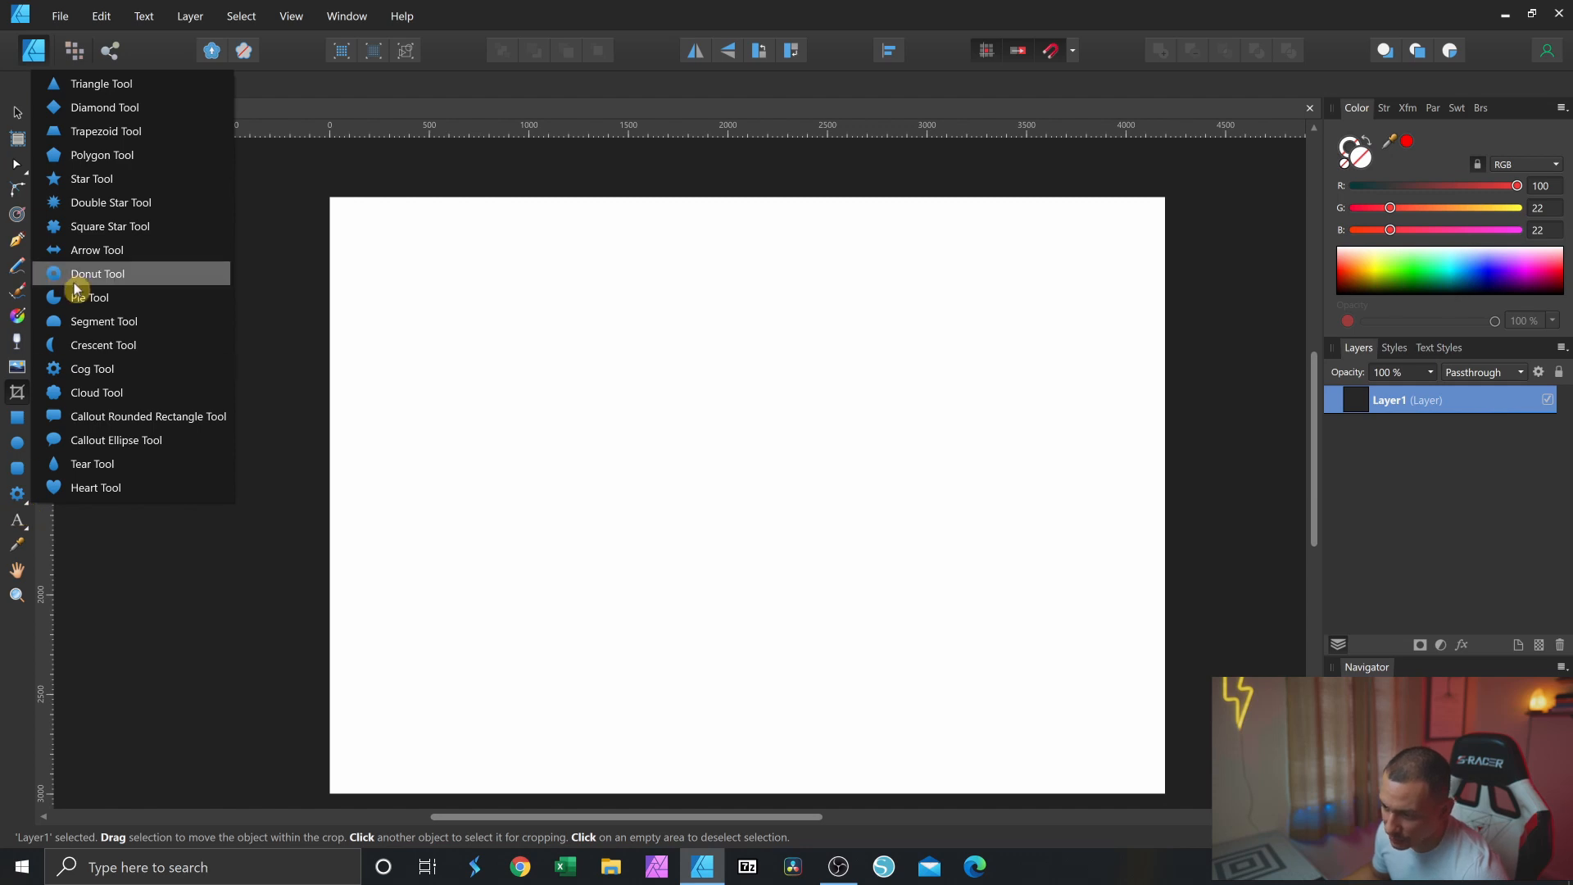
left_click(135, 588)
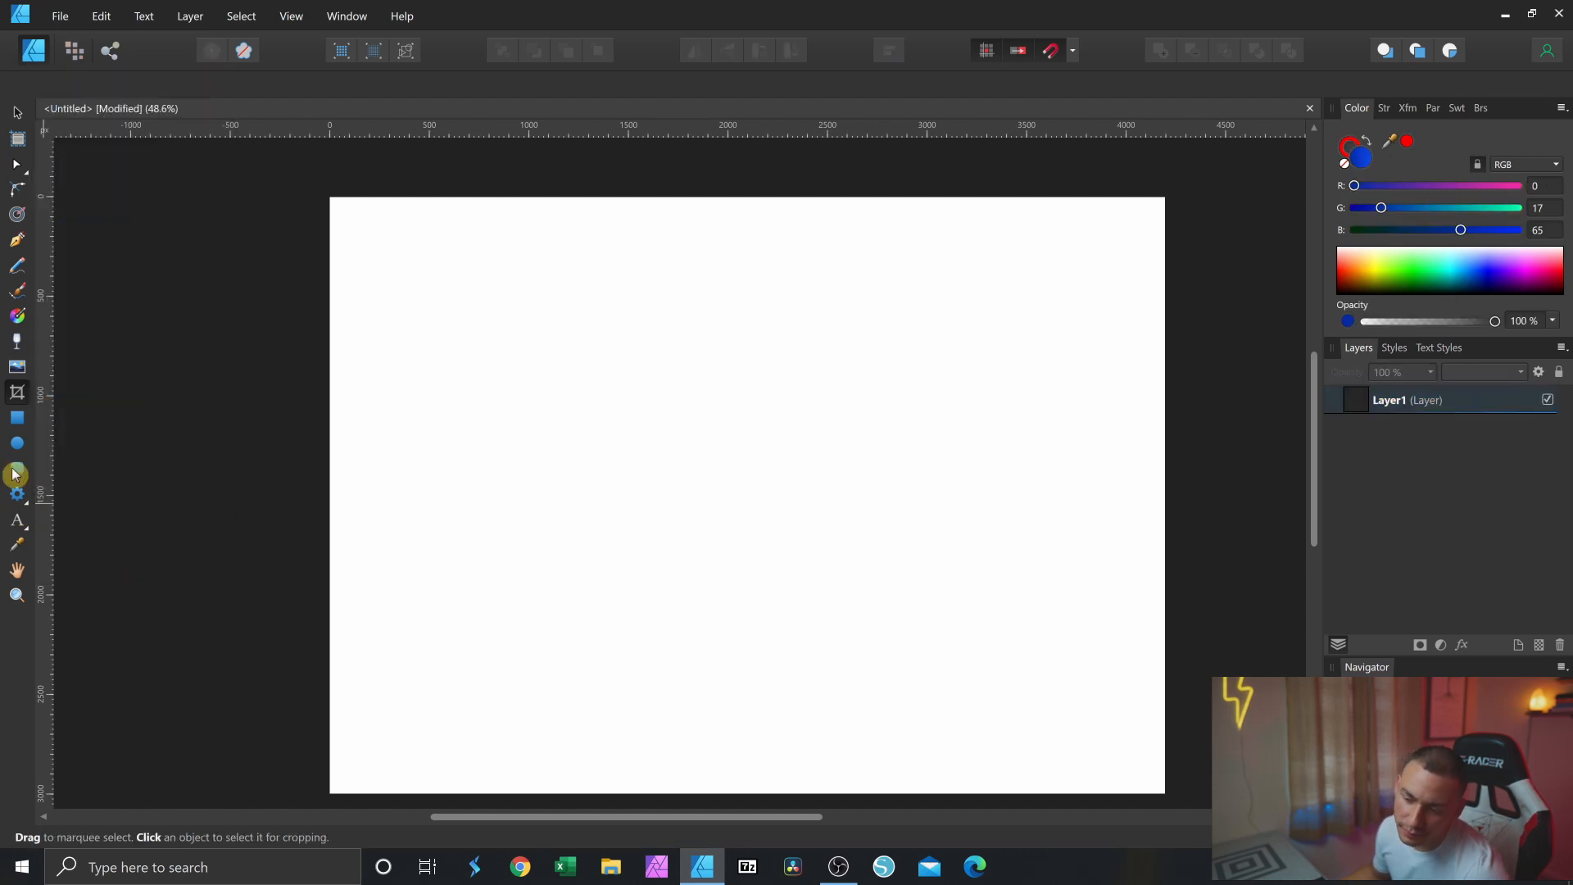
- Draw a blue gradient square about 1250 px wide in the middle of the page and remove its red stroke
left_click(15, 422)
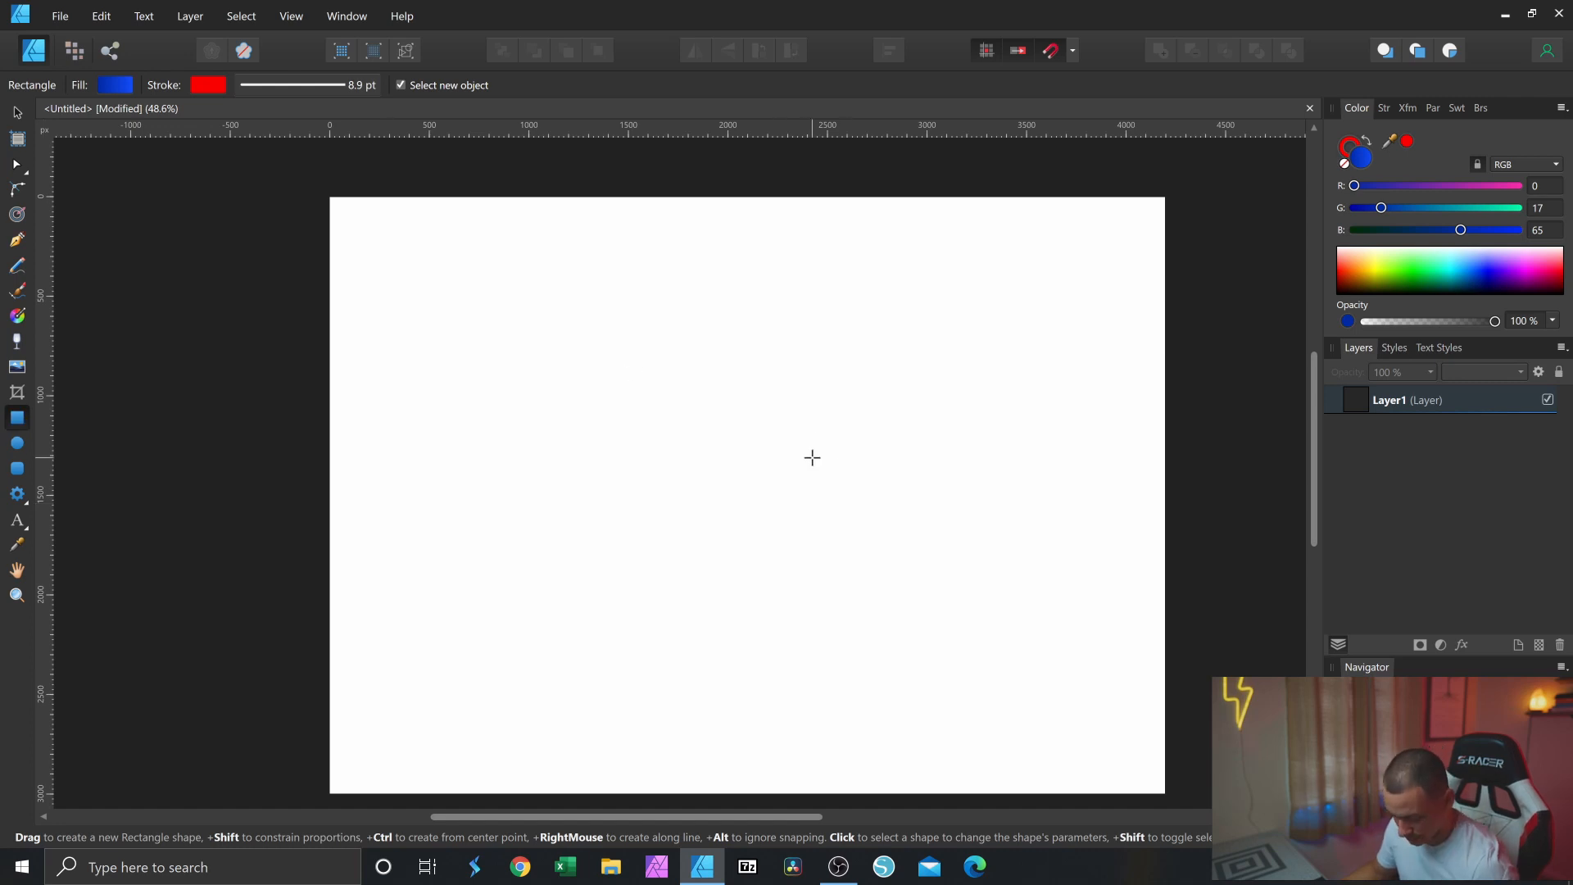
mouse_move(733, 459)
left_mouse_down()
mouse_move(853, 625)
mouse_move(835, 607)
mouse_move(858, 583)
left_mouse_up()
left_click(1349, 146)
left_click(1345, 167)
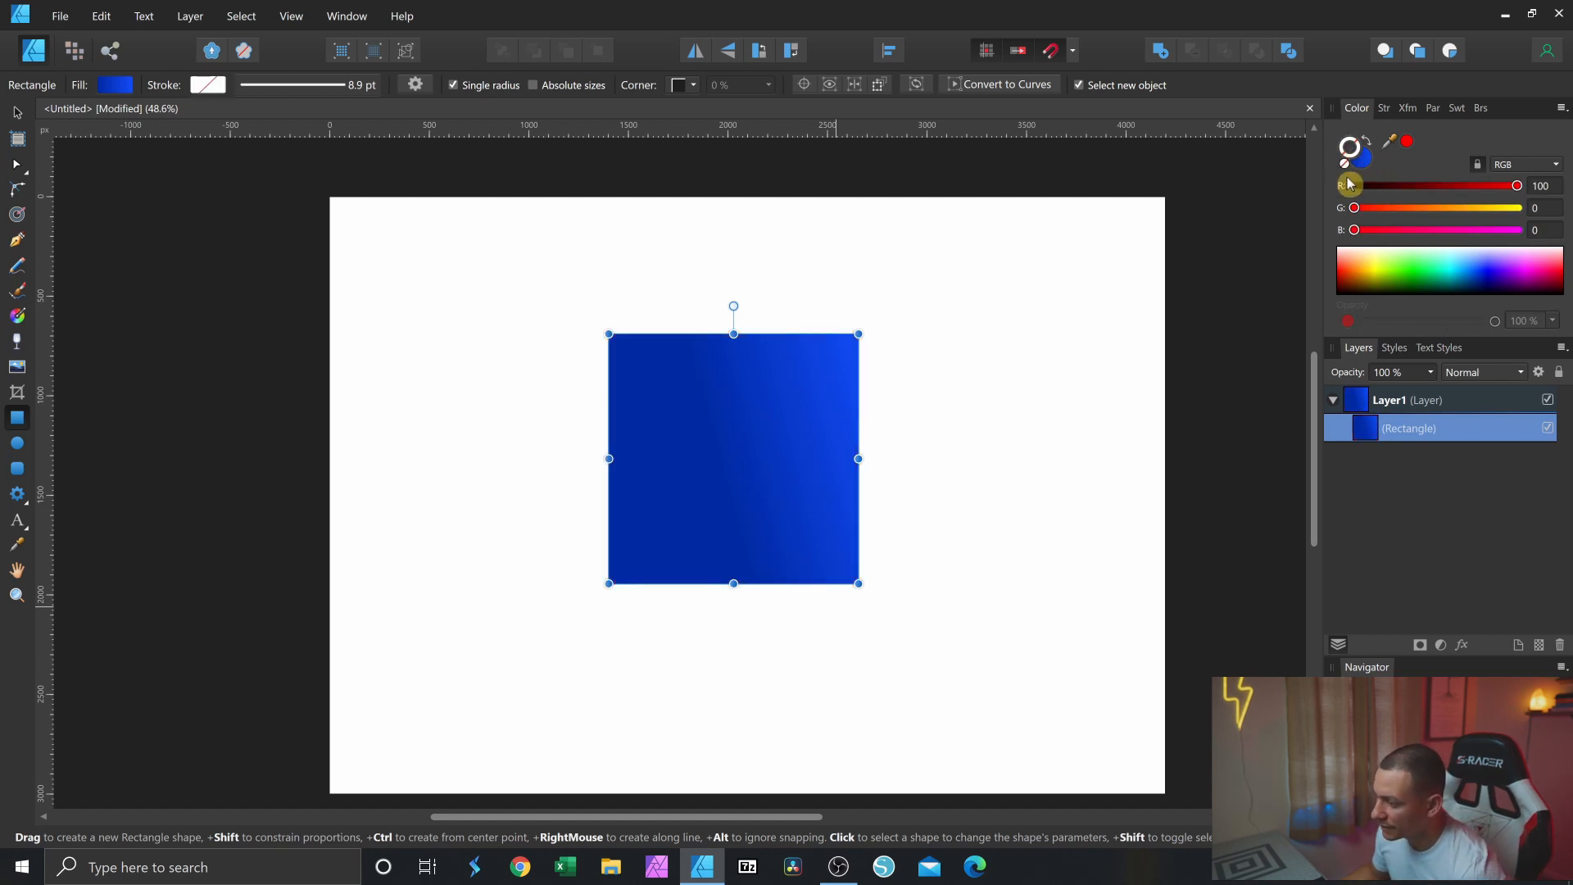
left_click(1363, 162)
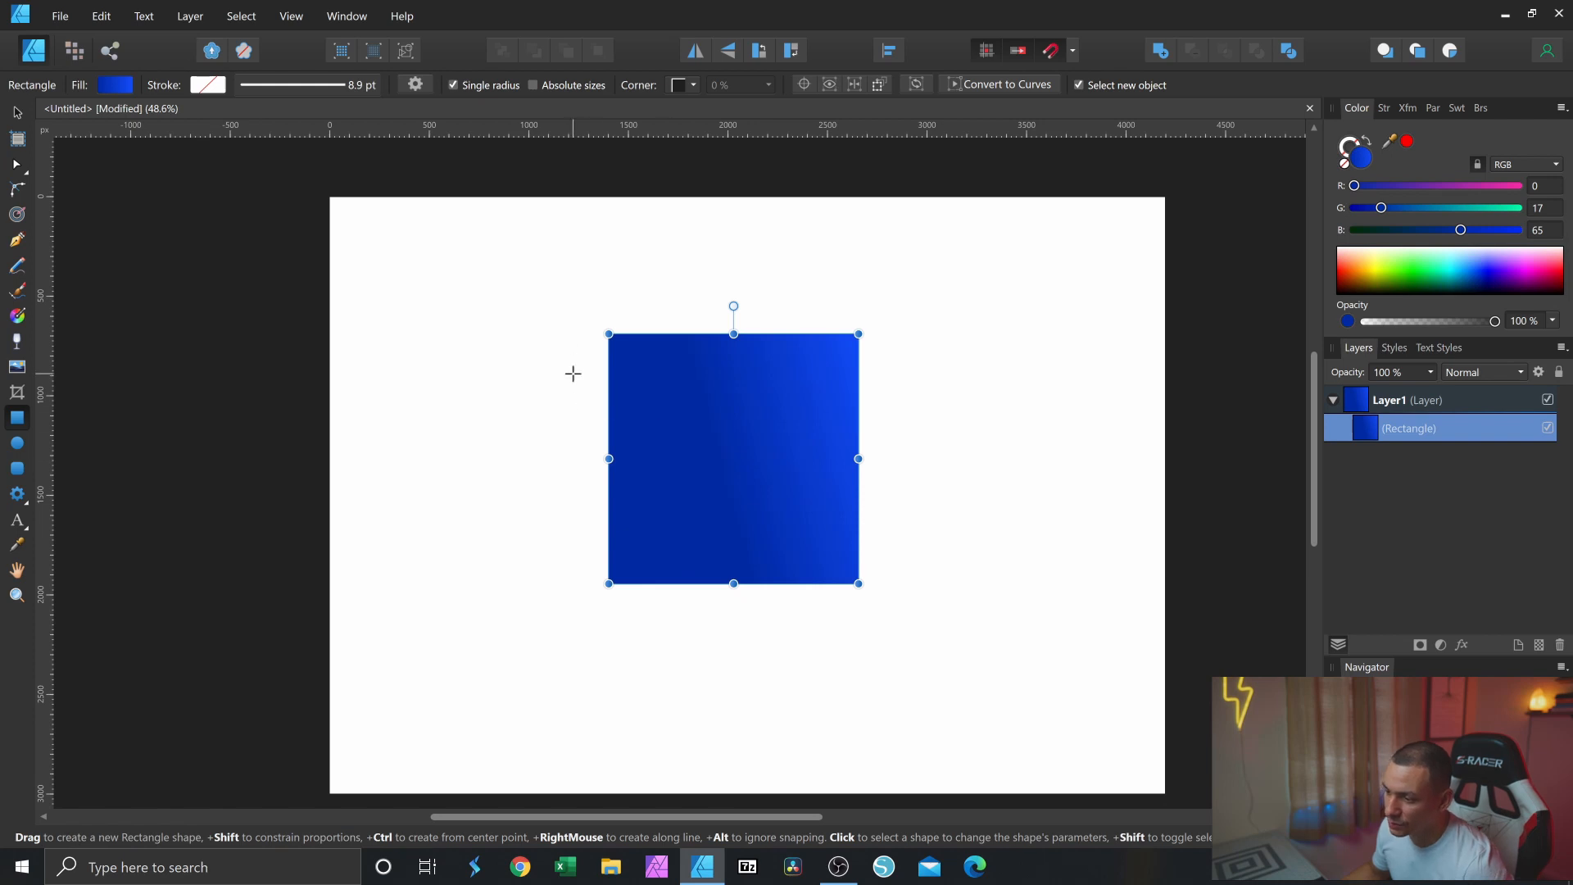
left_click(205, 88)
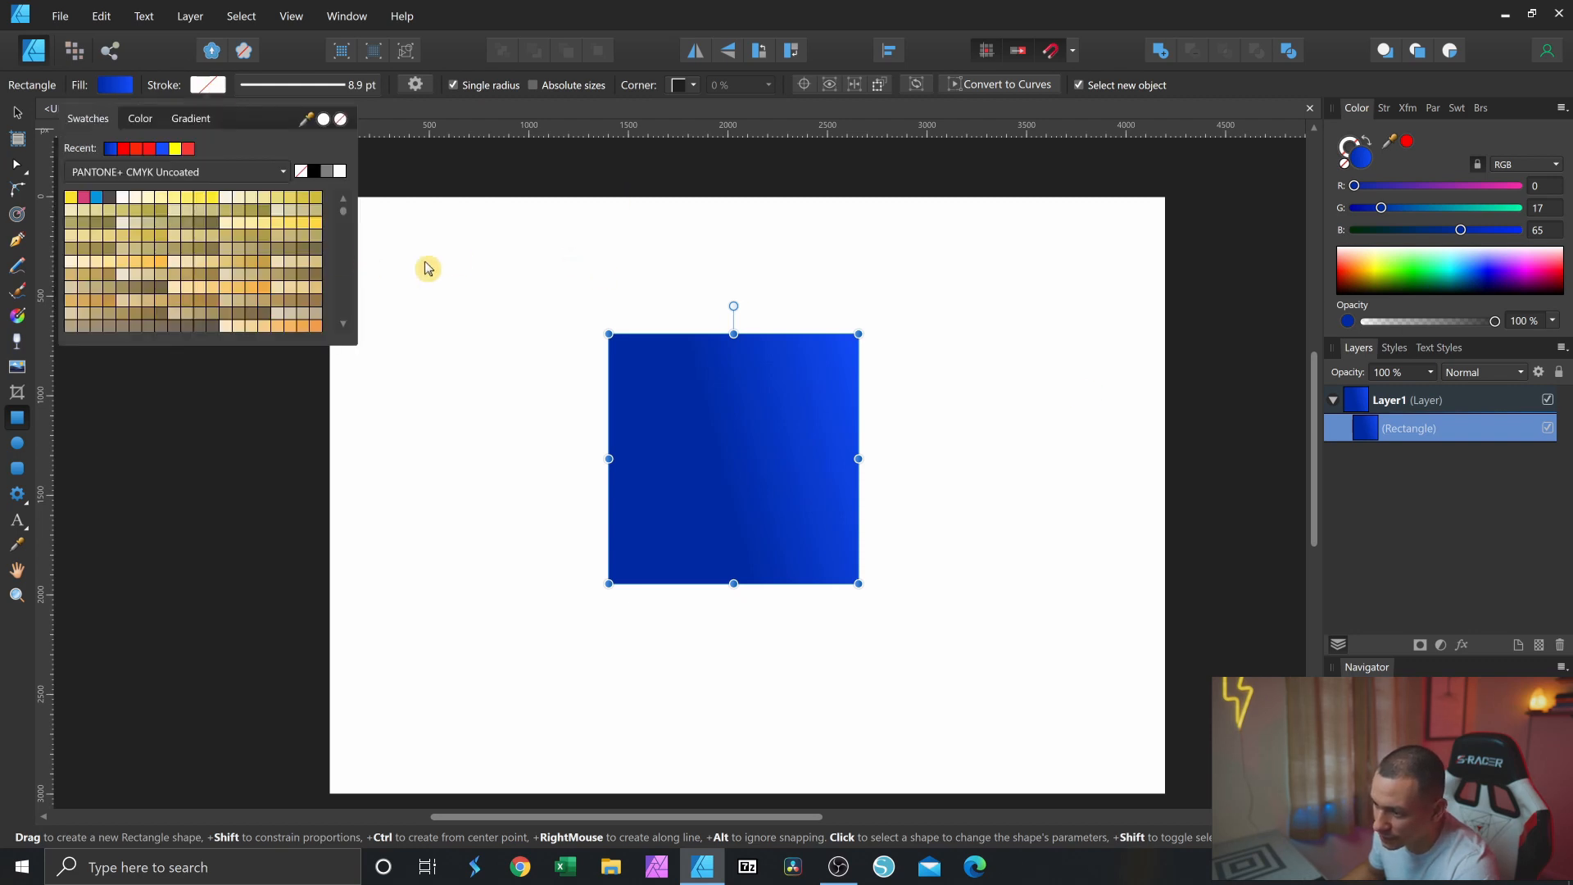
left_click(394, 211)
left_click(712, 361)
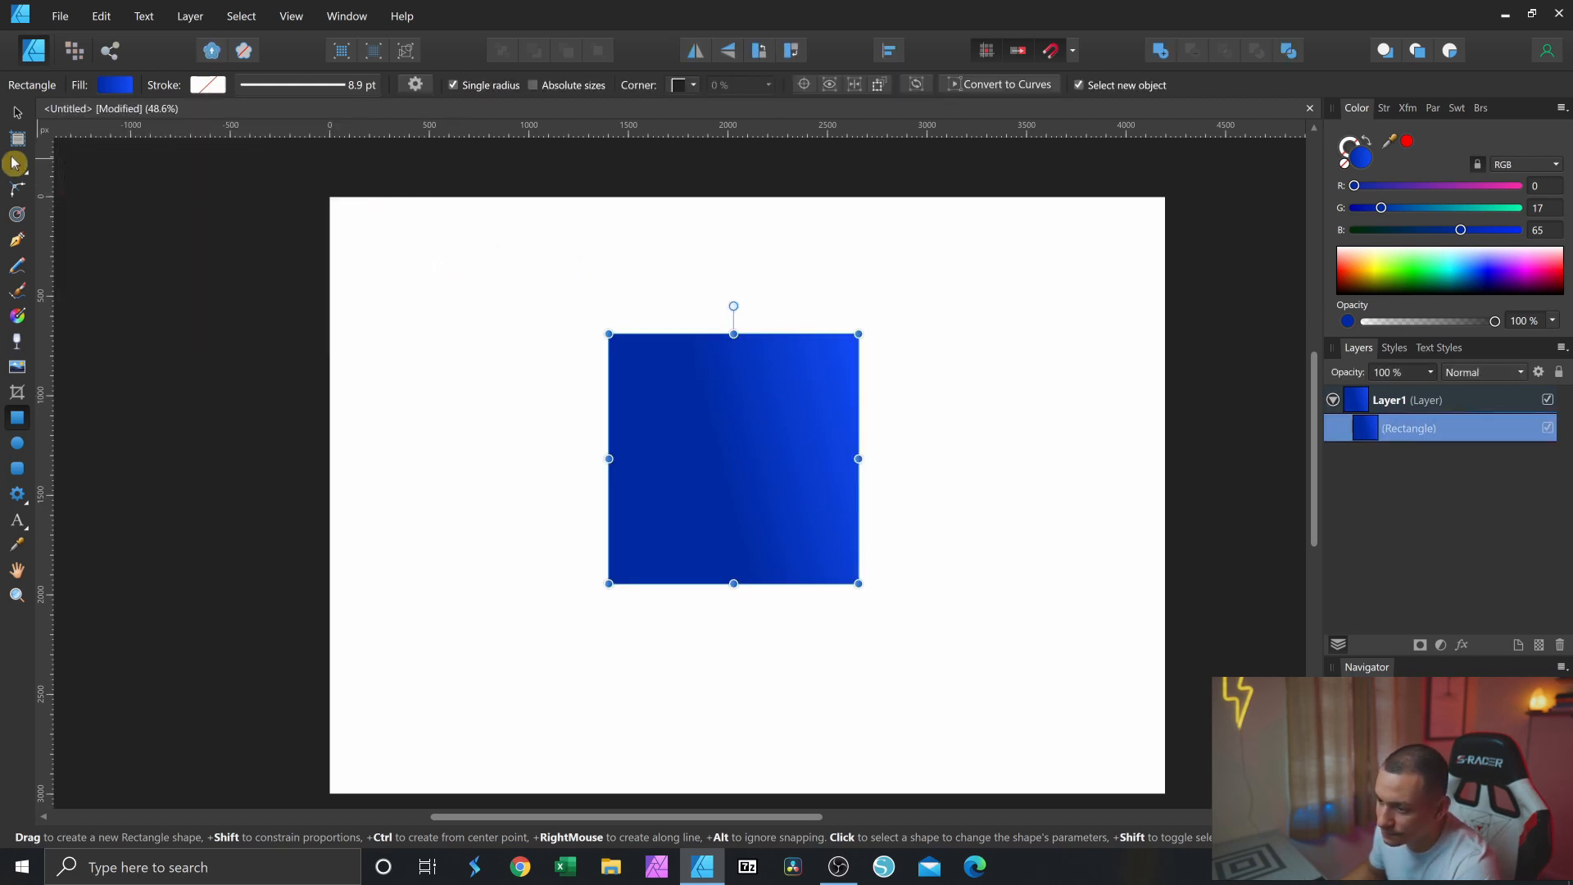
- Apply the concave-corner shape preset to the blue square
left_click(16, 112)
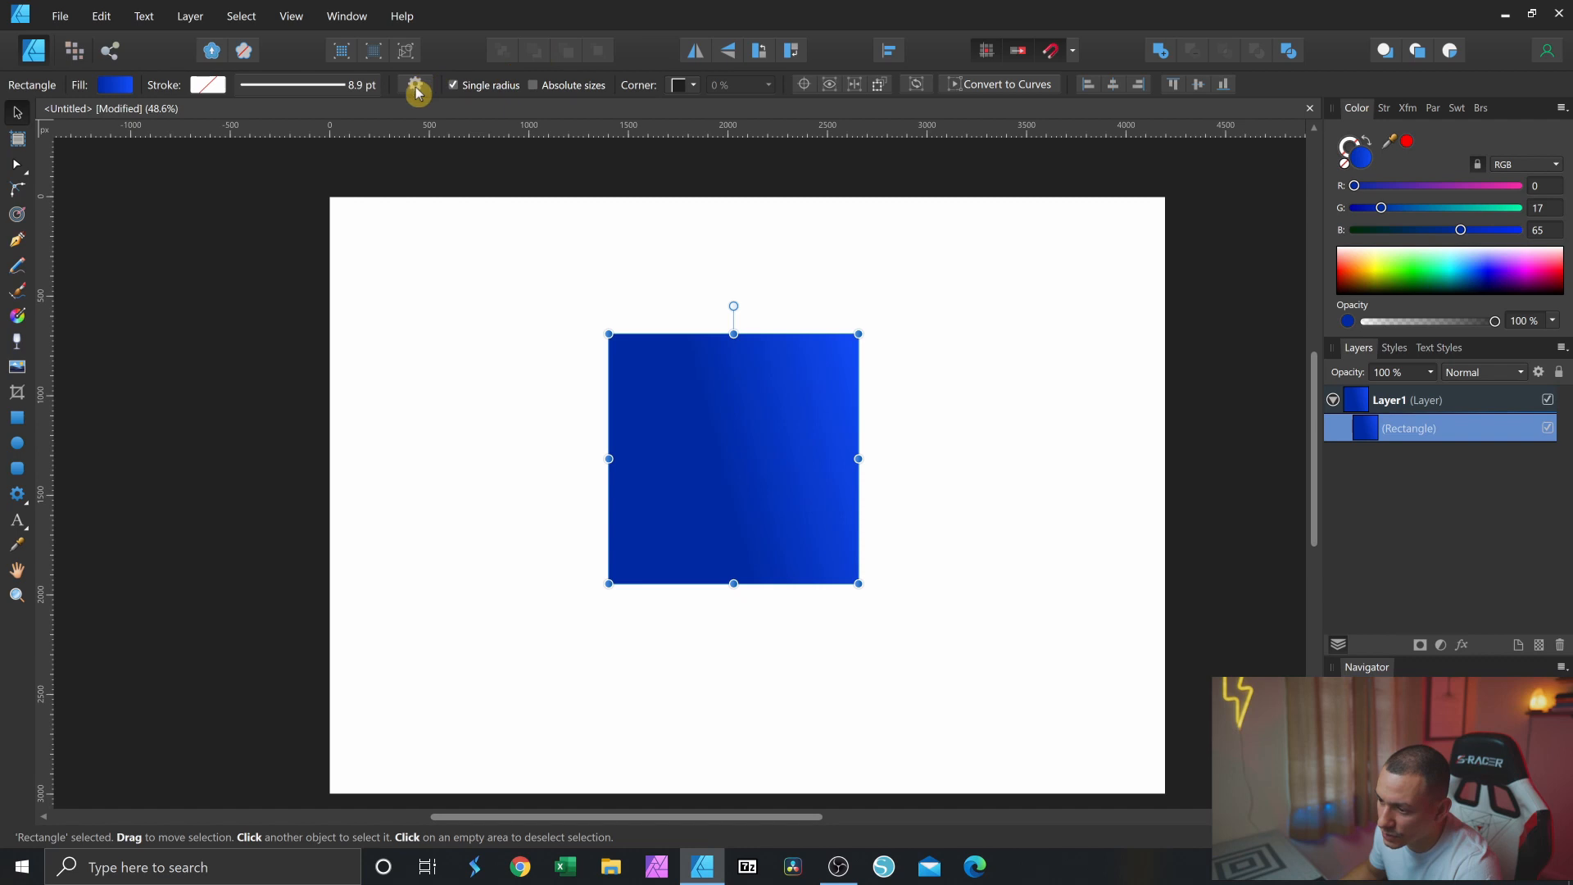
left_click(415, 86)
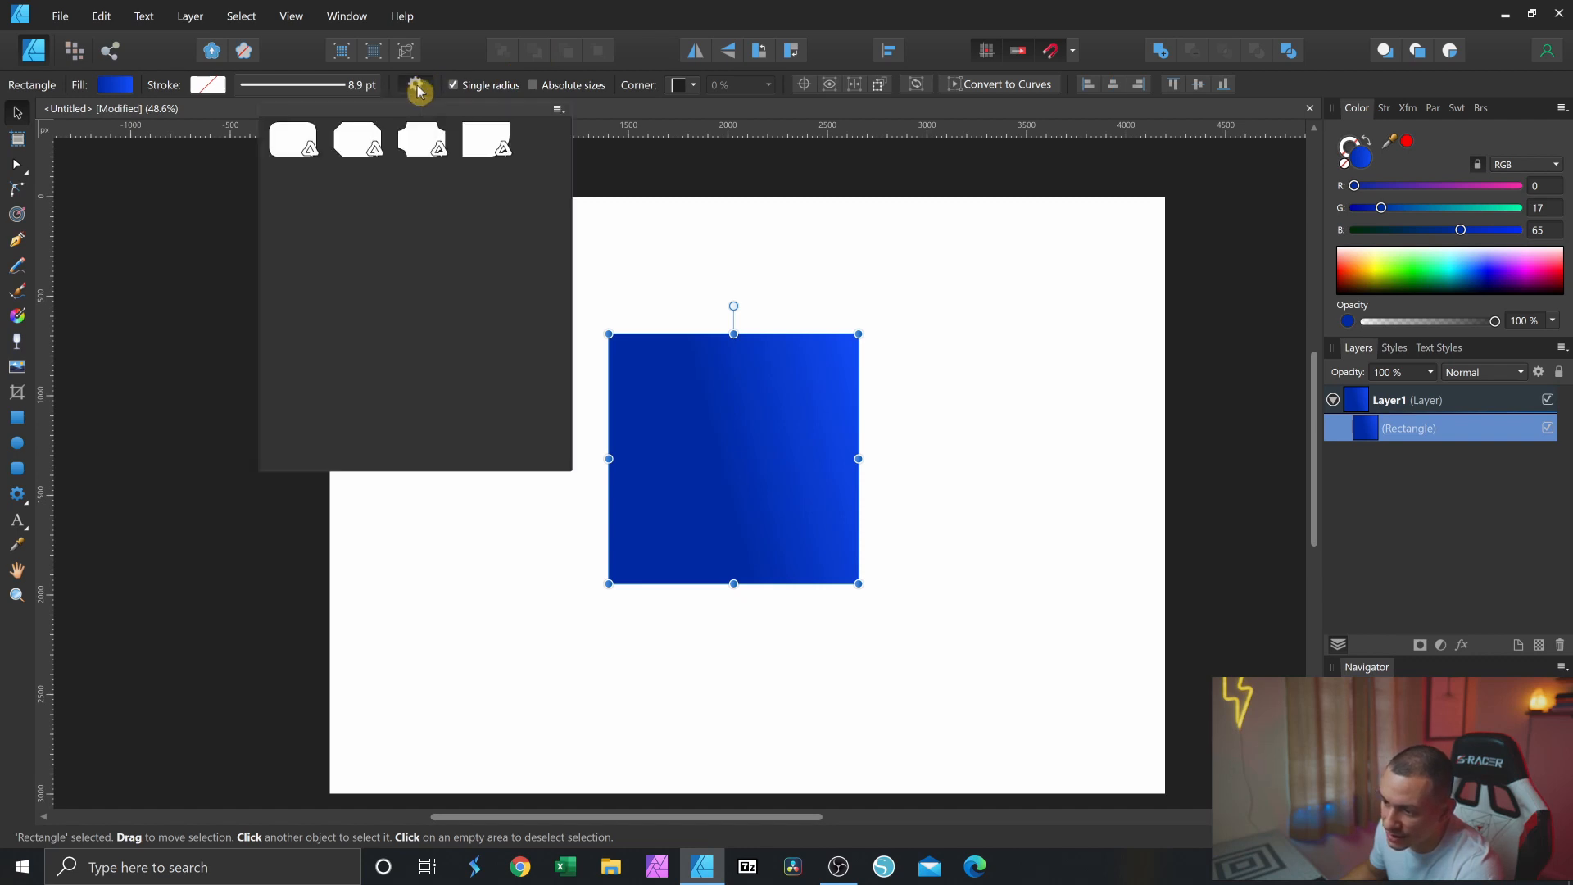
left_click(416, 149)
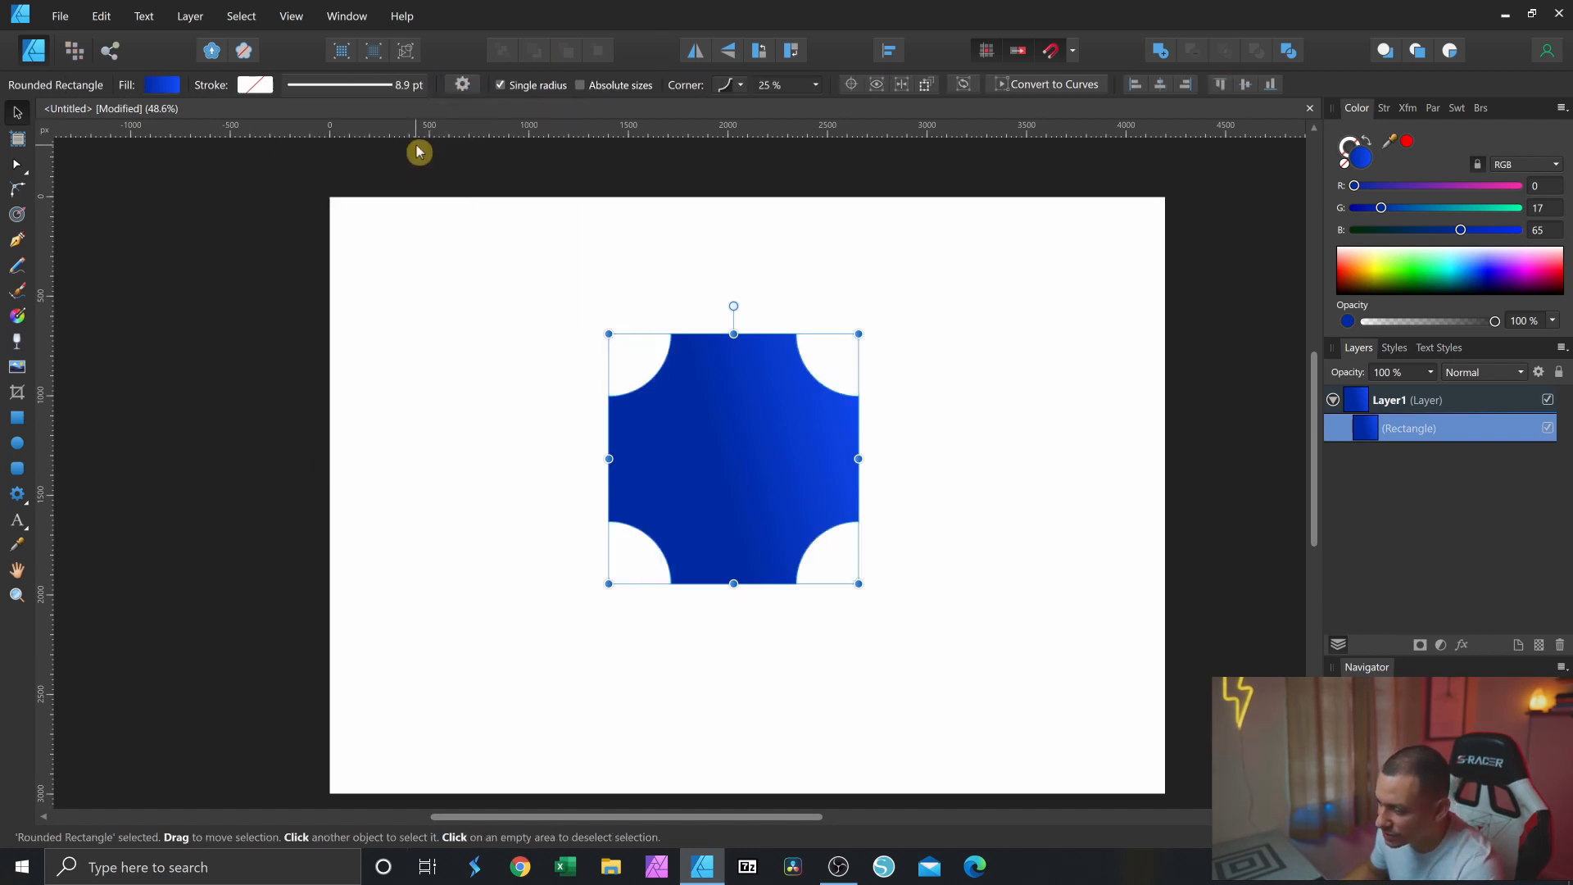
left_click(456, 86)
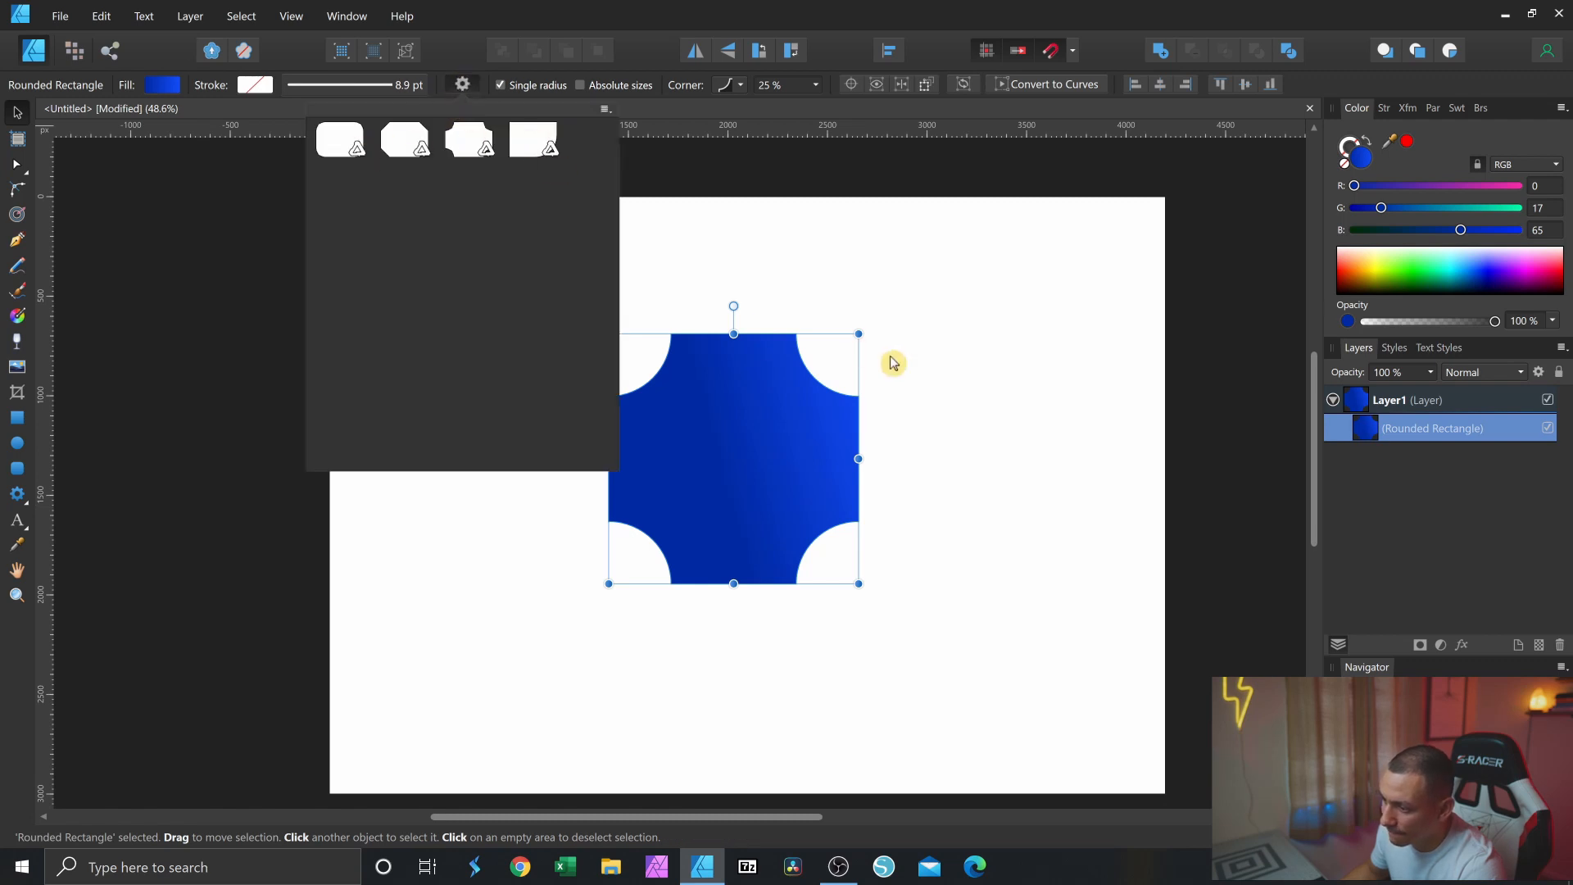
left_click(736, 205)
left_click(819, 410)
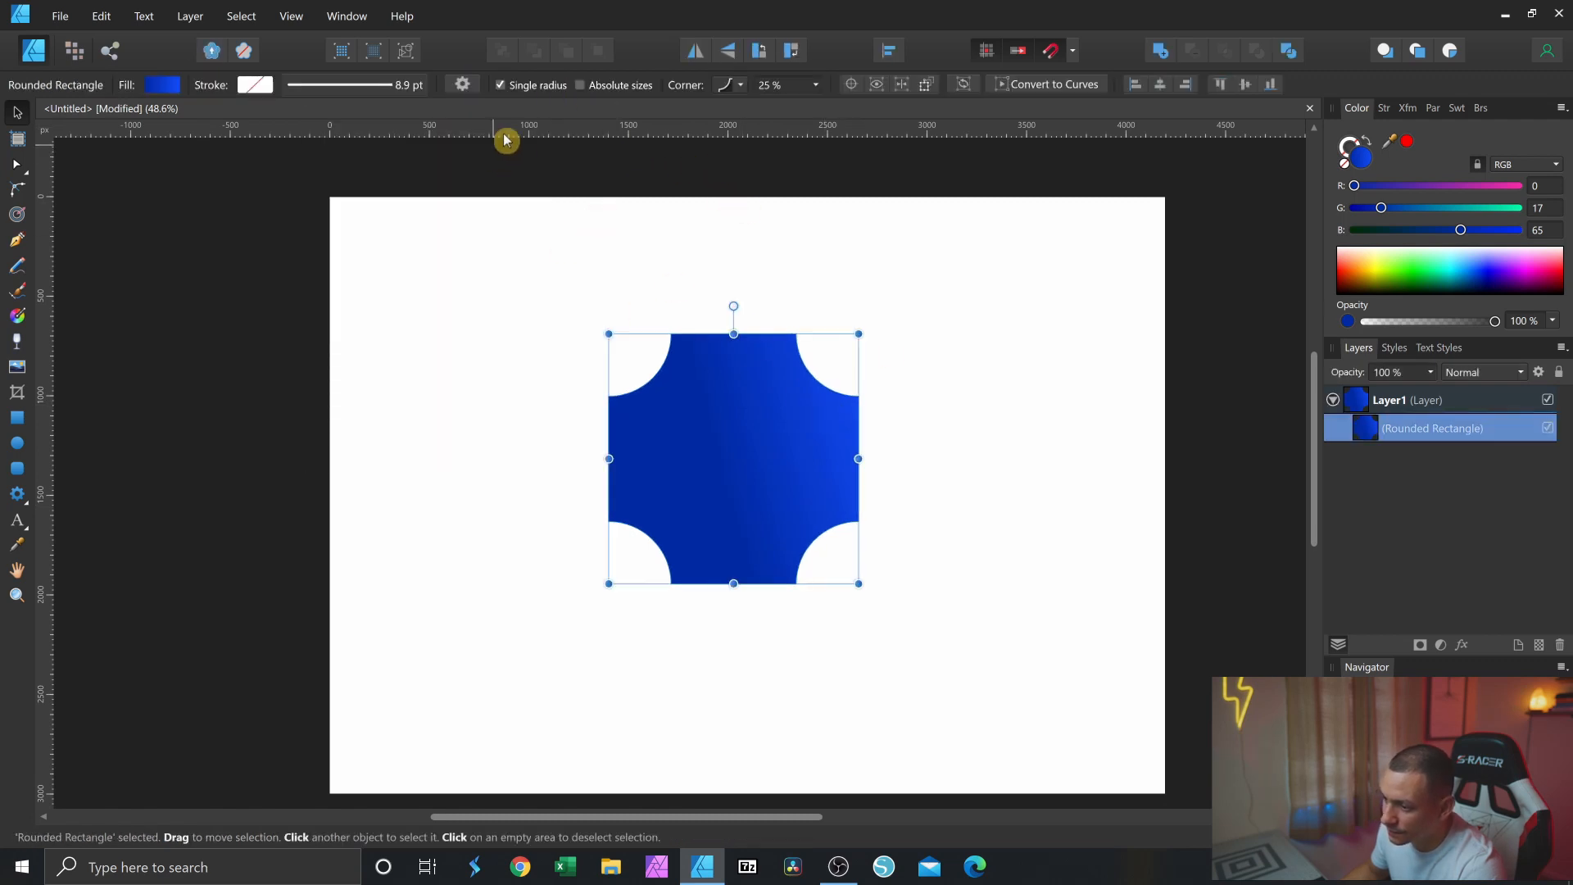
- Try the corner types None, Rounded, Straight and Concave on the square, and finish with Rounded at 25%
left_click(746, 92)
left_click(729, 108)
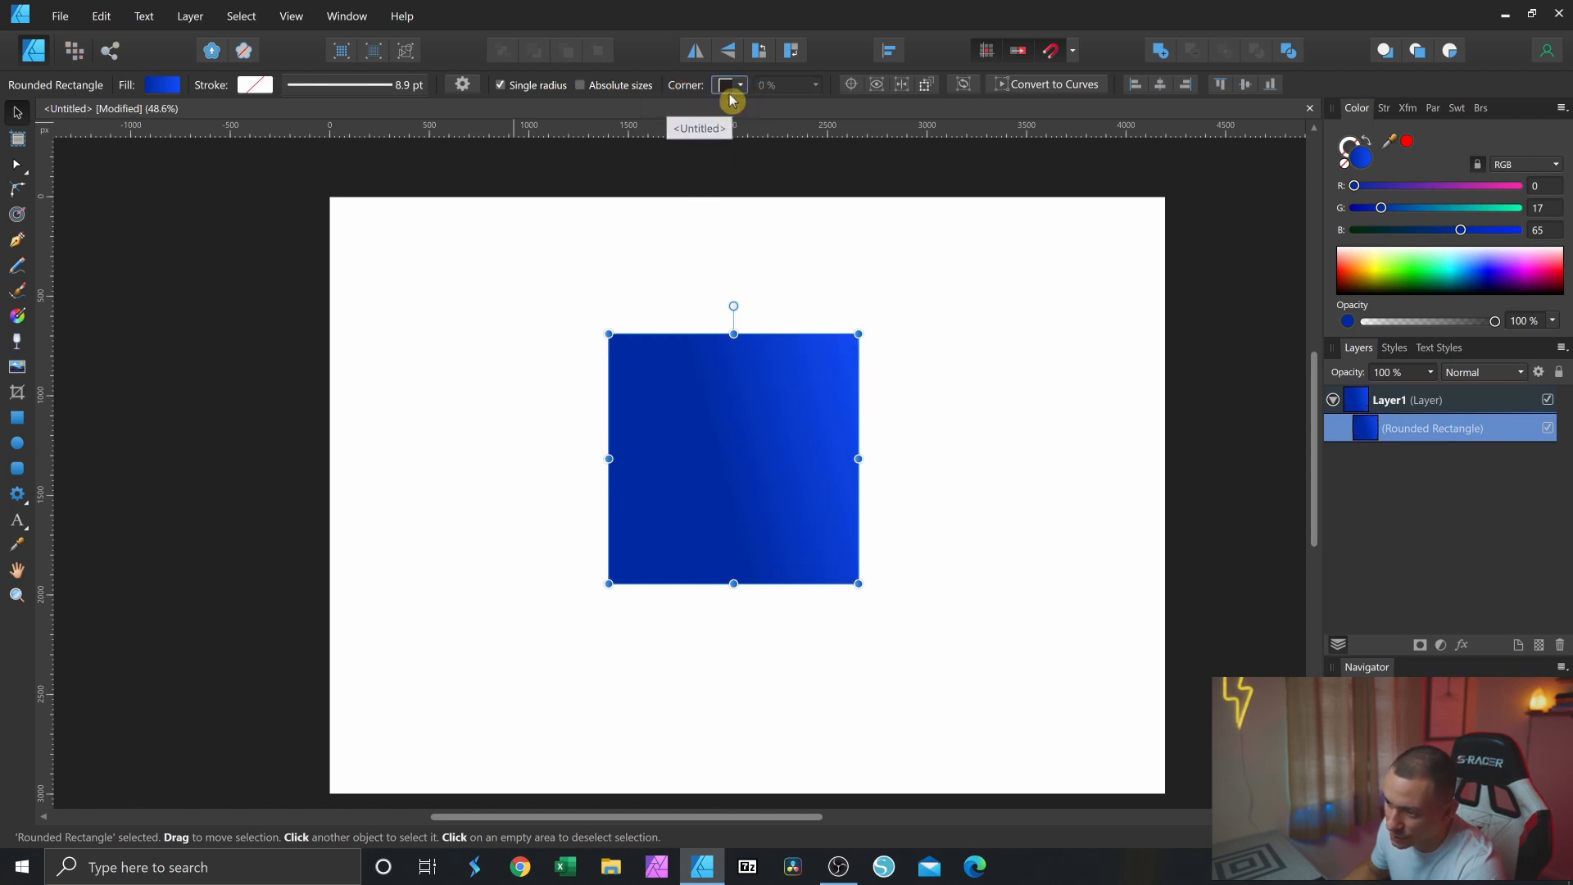
left_click(741, 88)
left_click(721, 126)
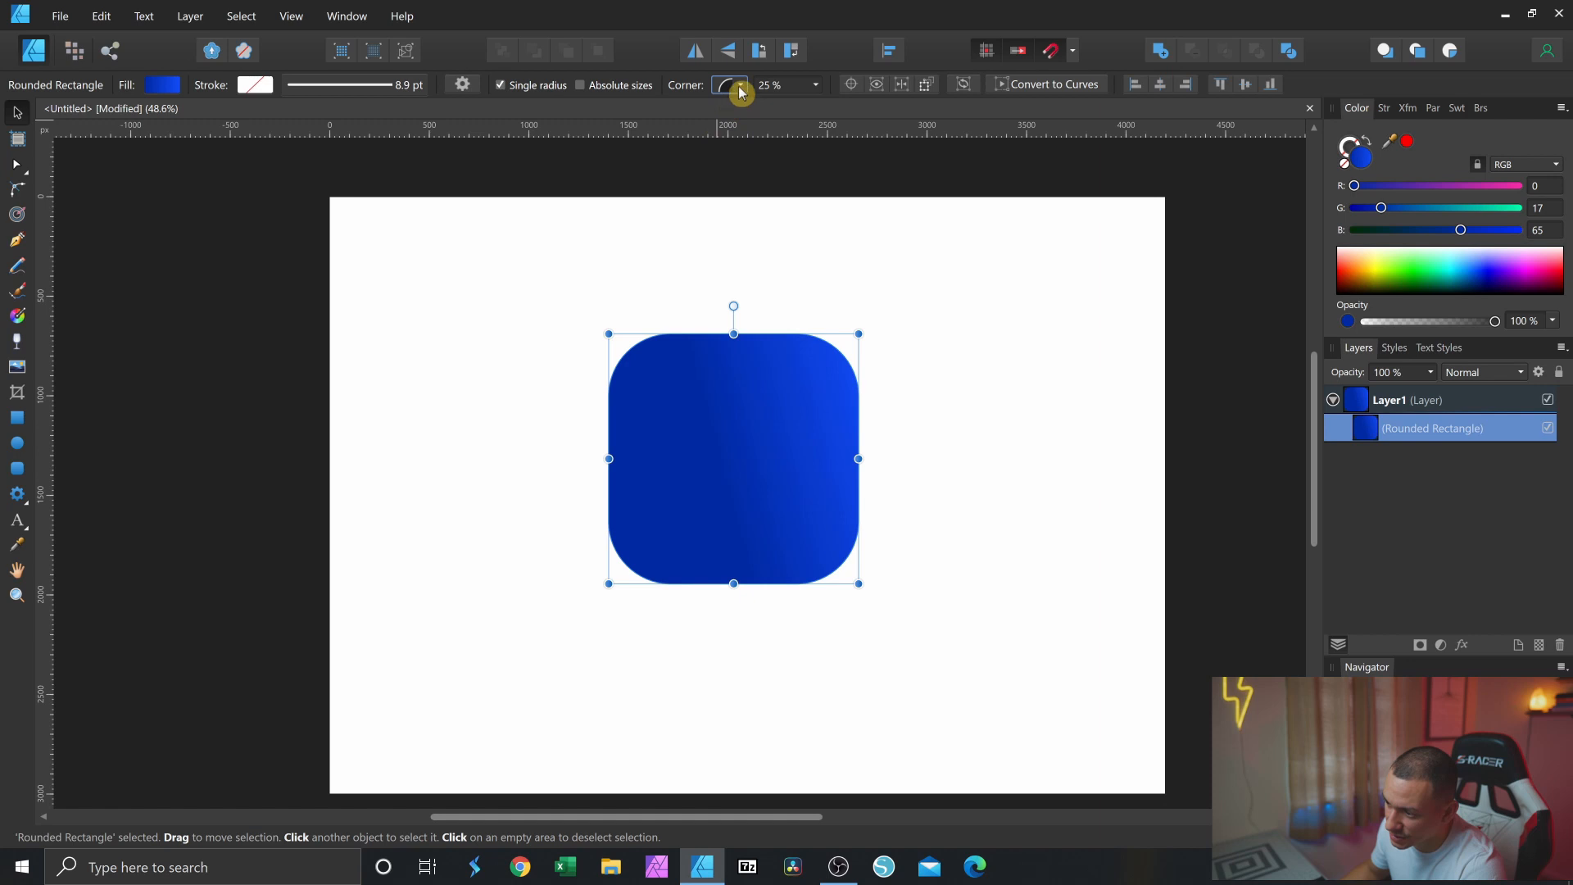
left_click(741, 86)
left_click(721, 148)
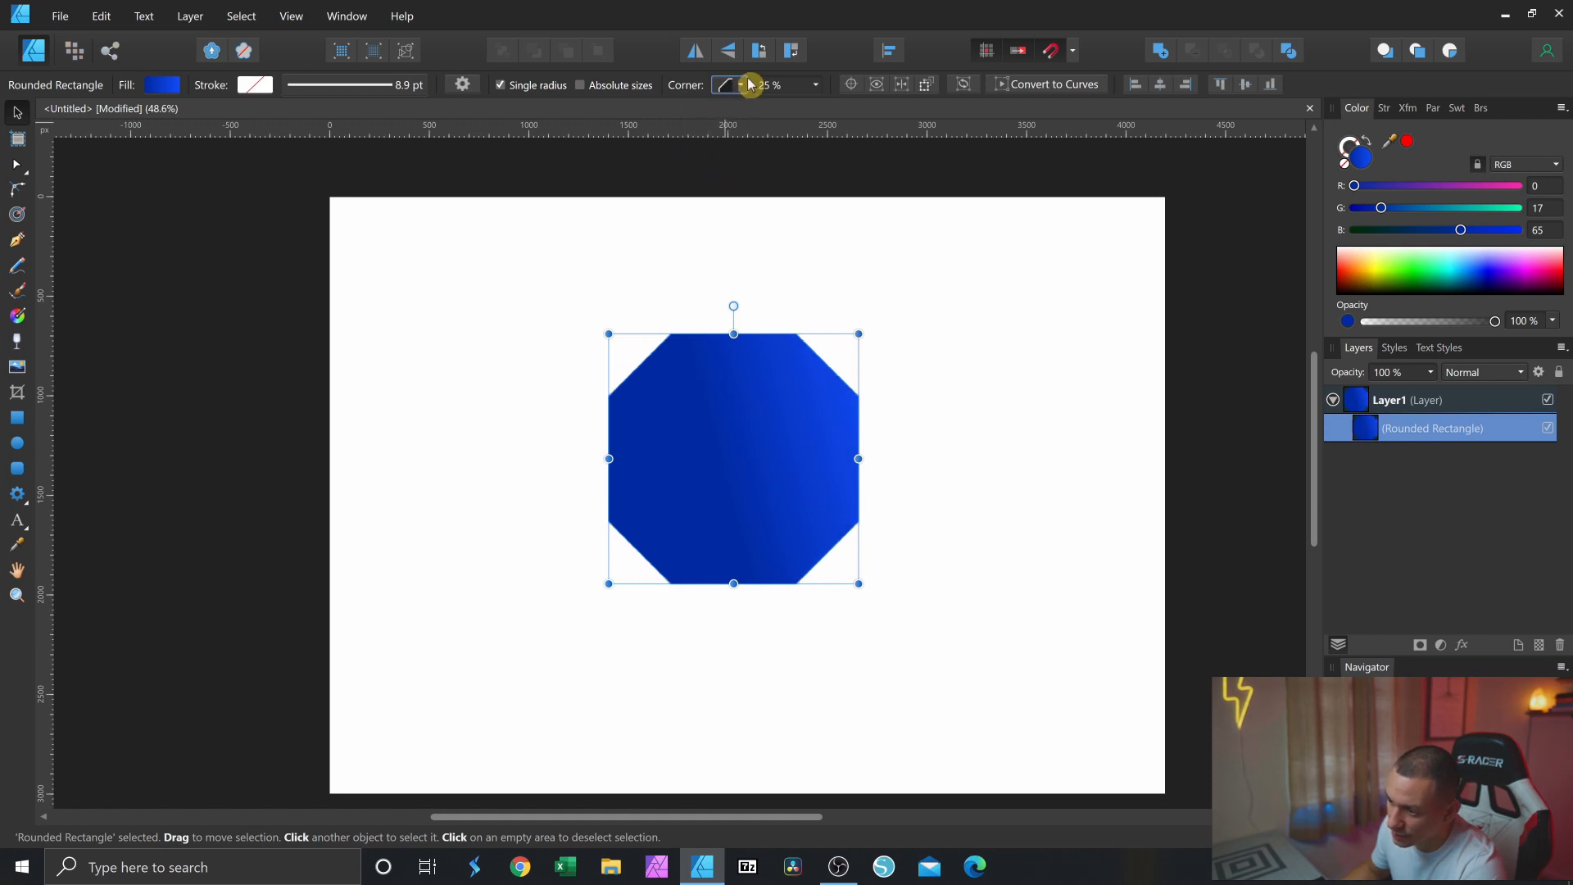
left_click(744, 88)
left_click(721, 168)
left_click(741, 85)
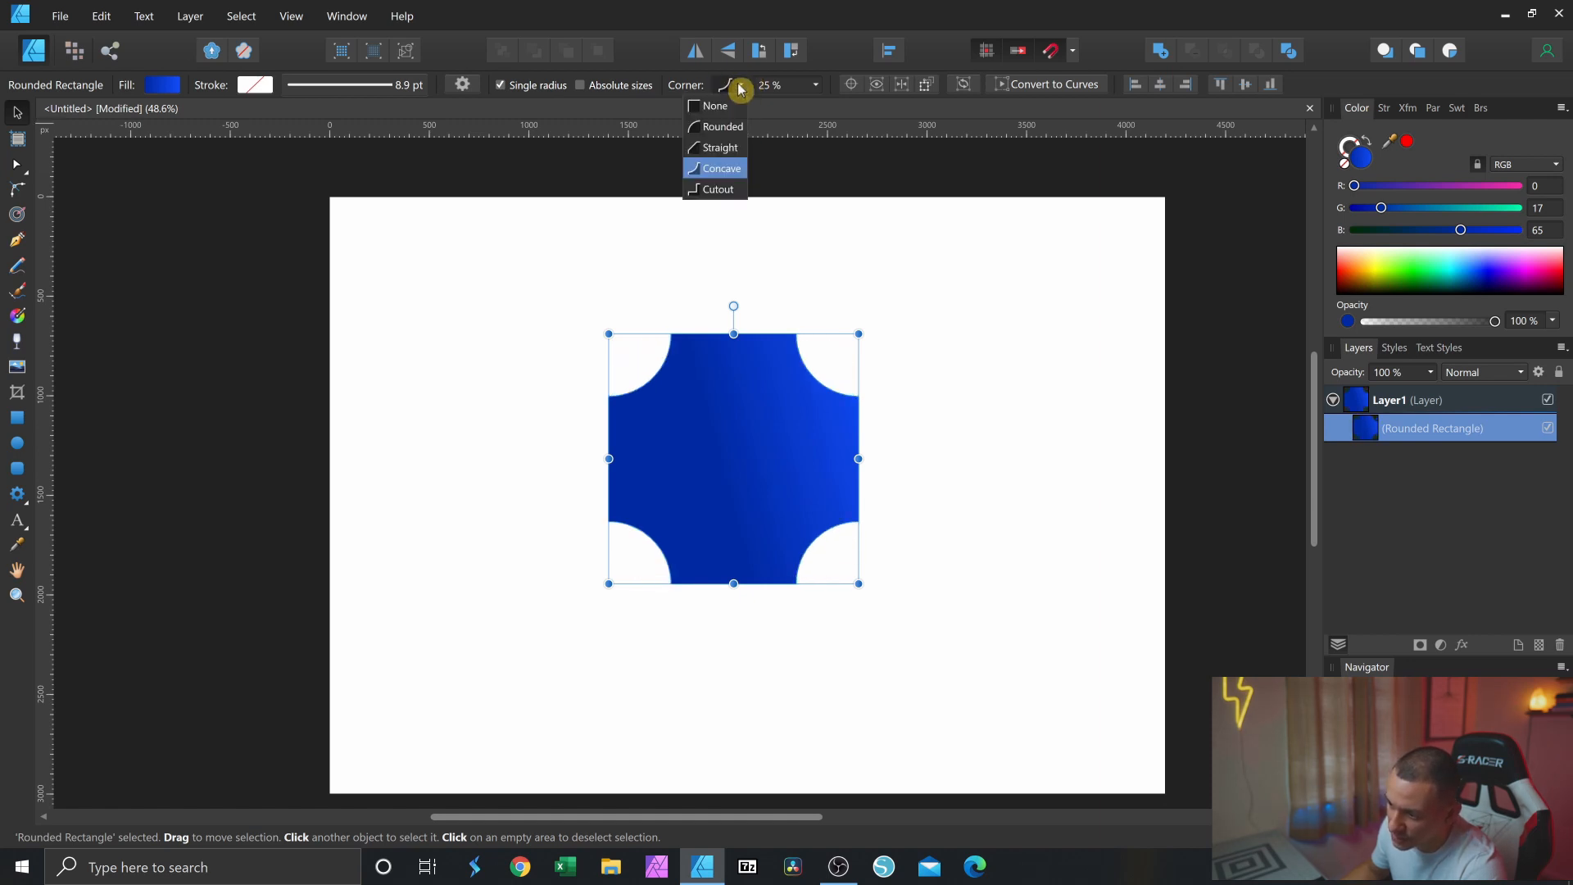
left_click(724, 126)
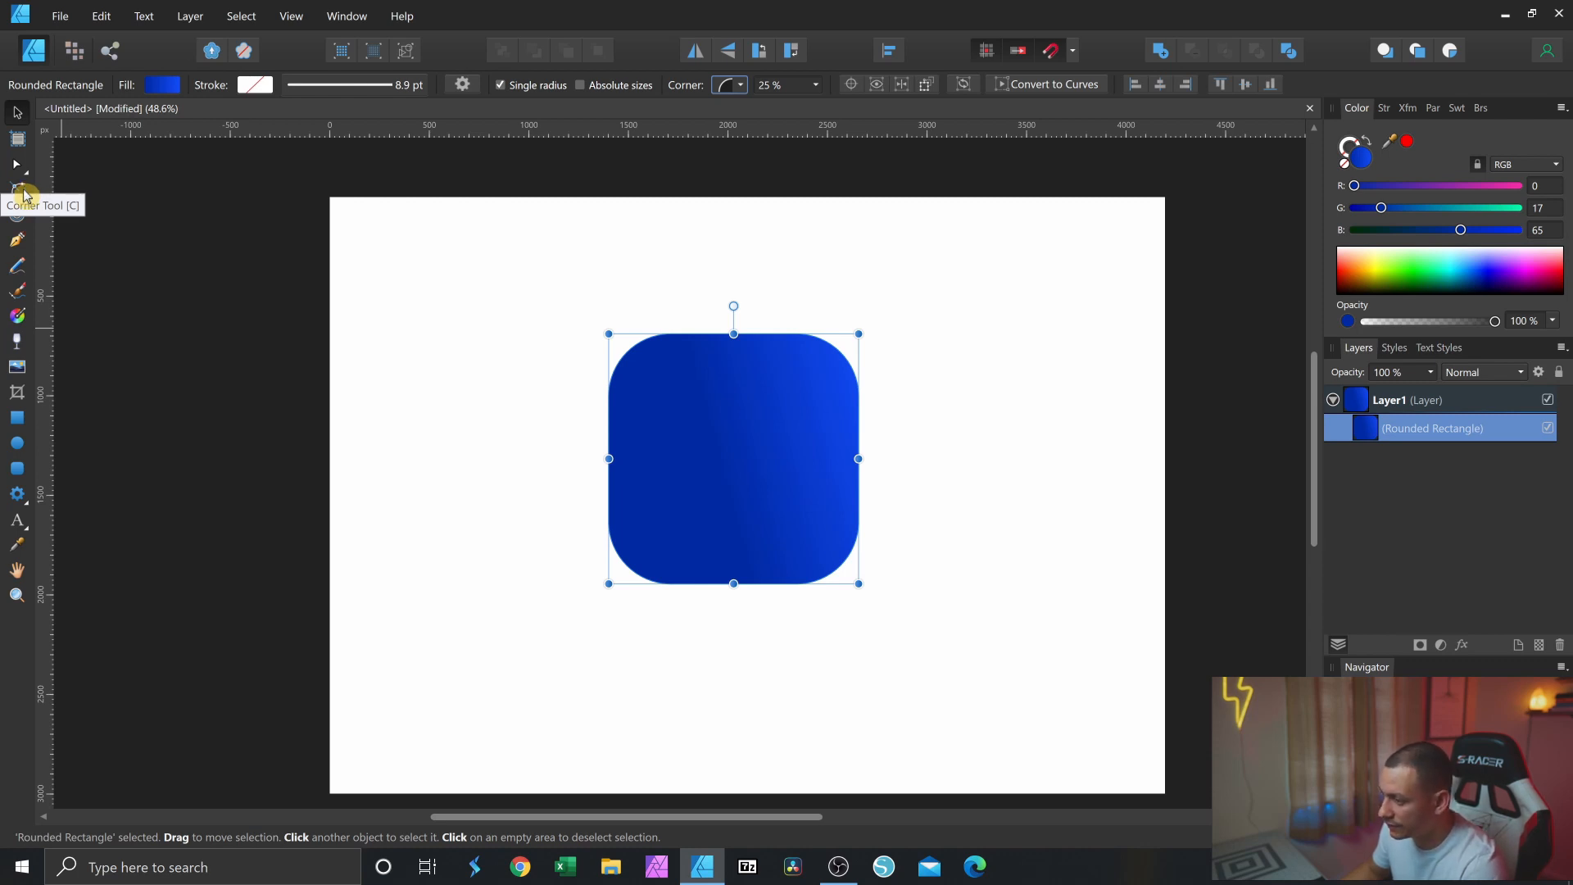
- Delete the square and draw a blue 12-tooth cog about 1670 px wide in the middle of the page
key("m")
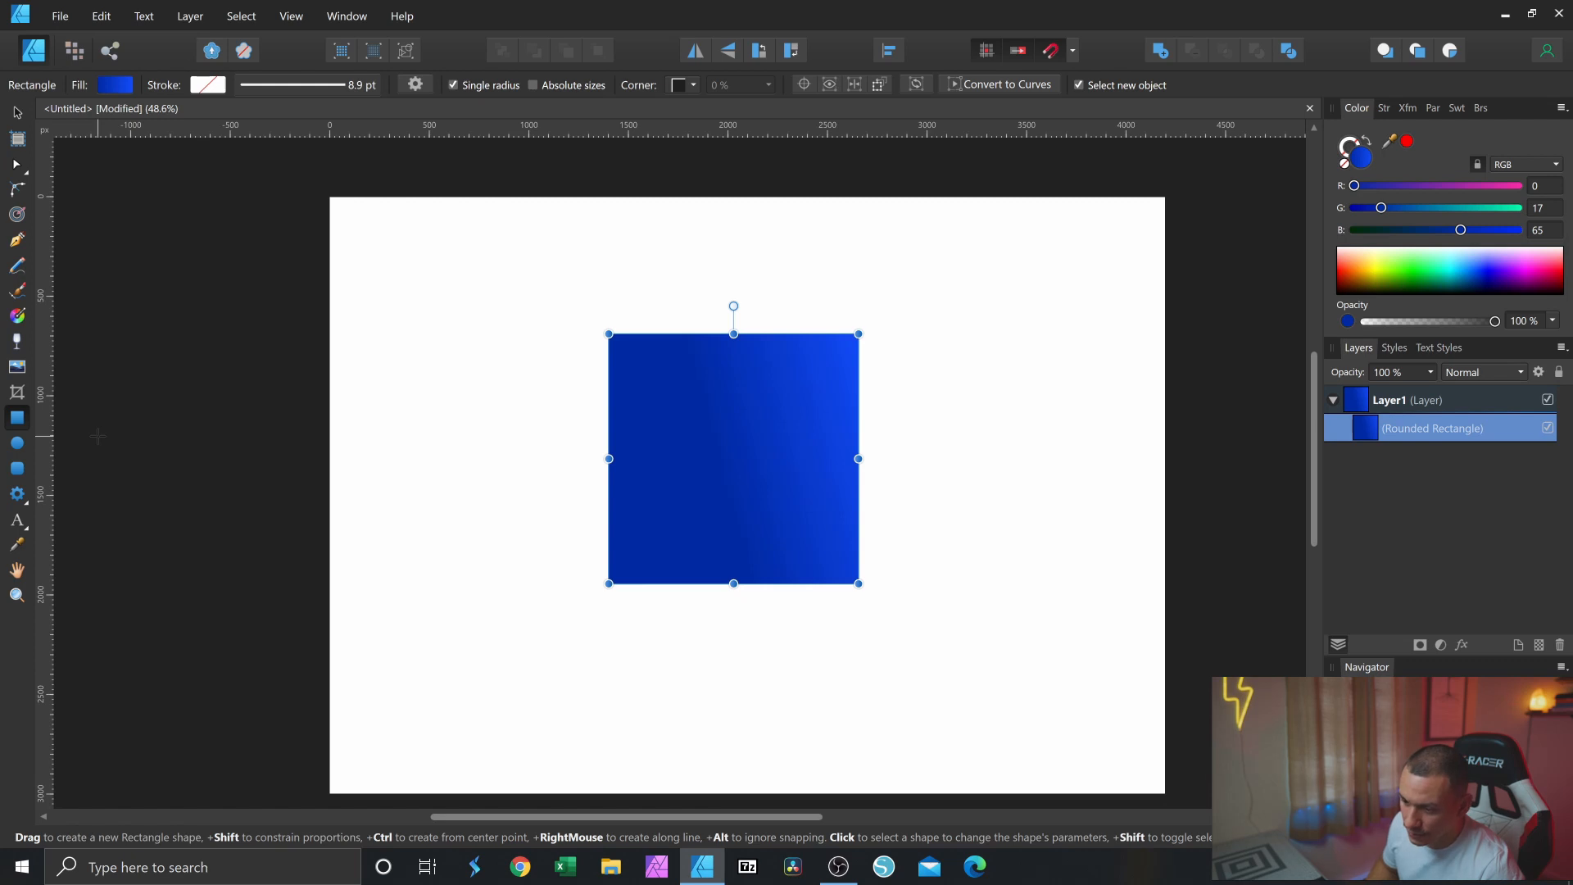
key("Delete")
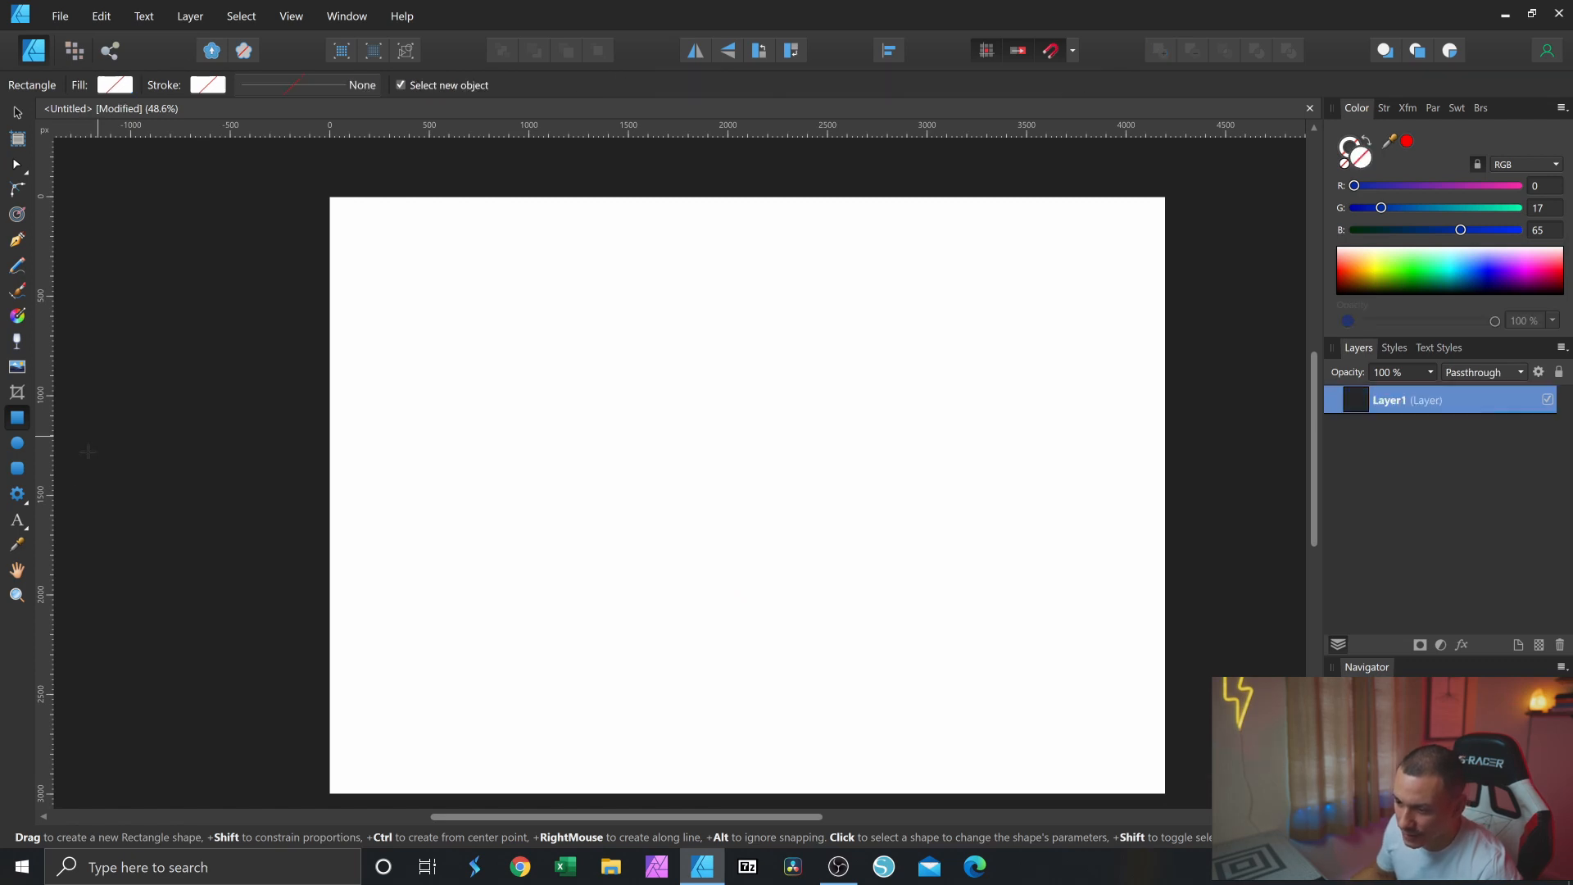
left_click(27, 509)
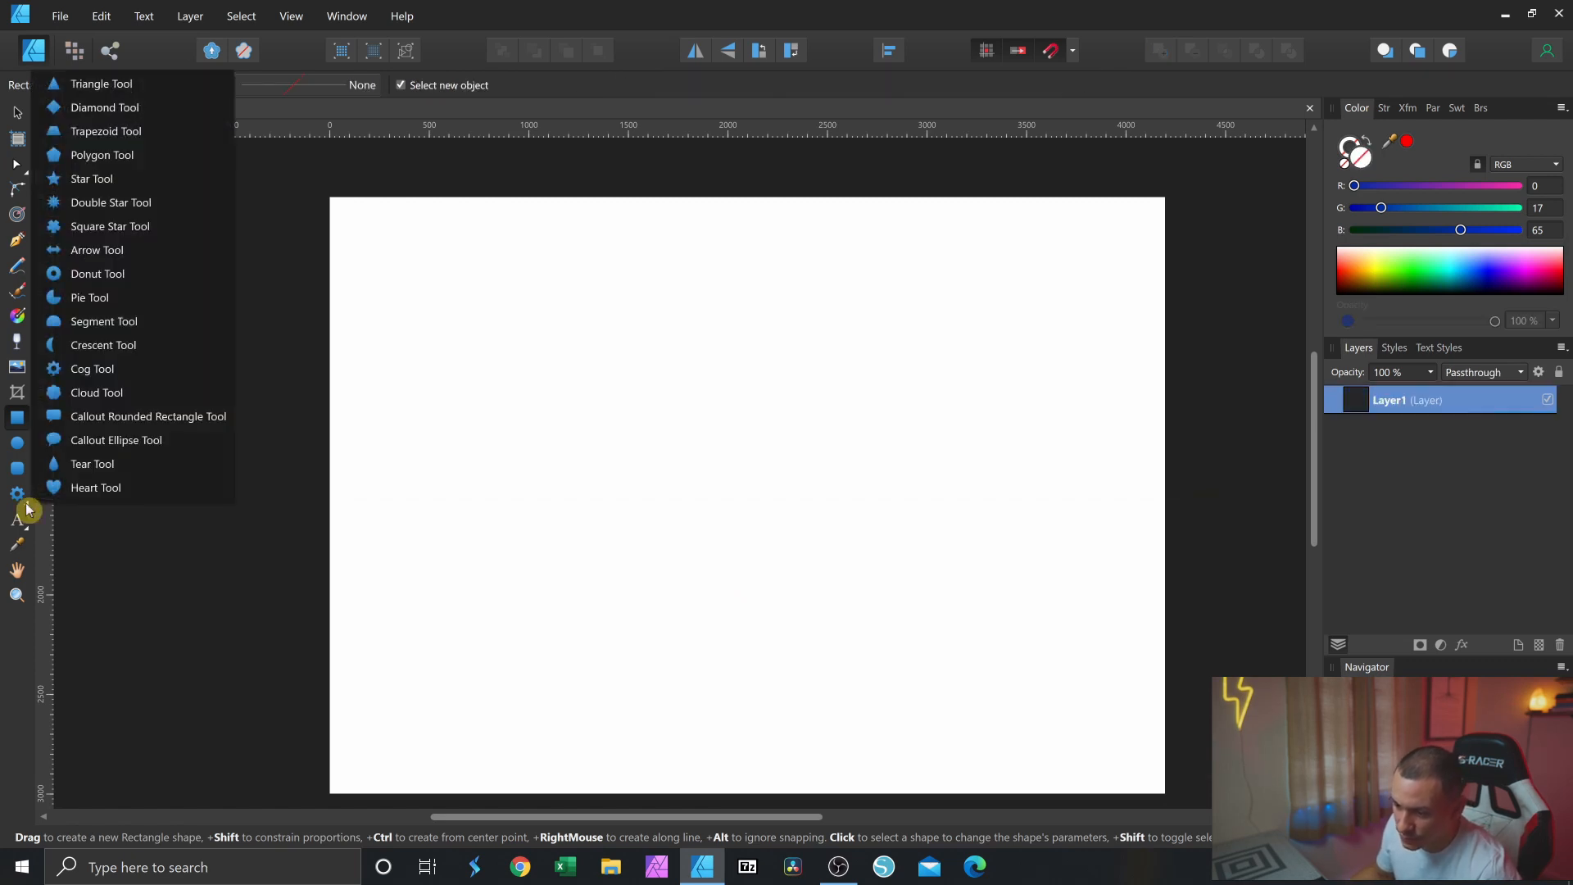
left_click(74, 272)
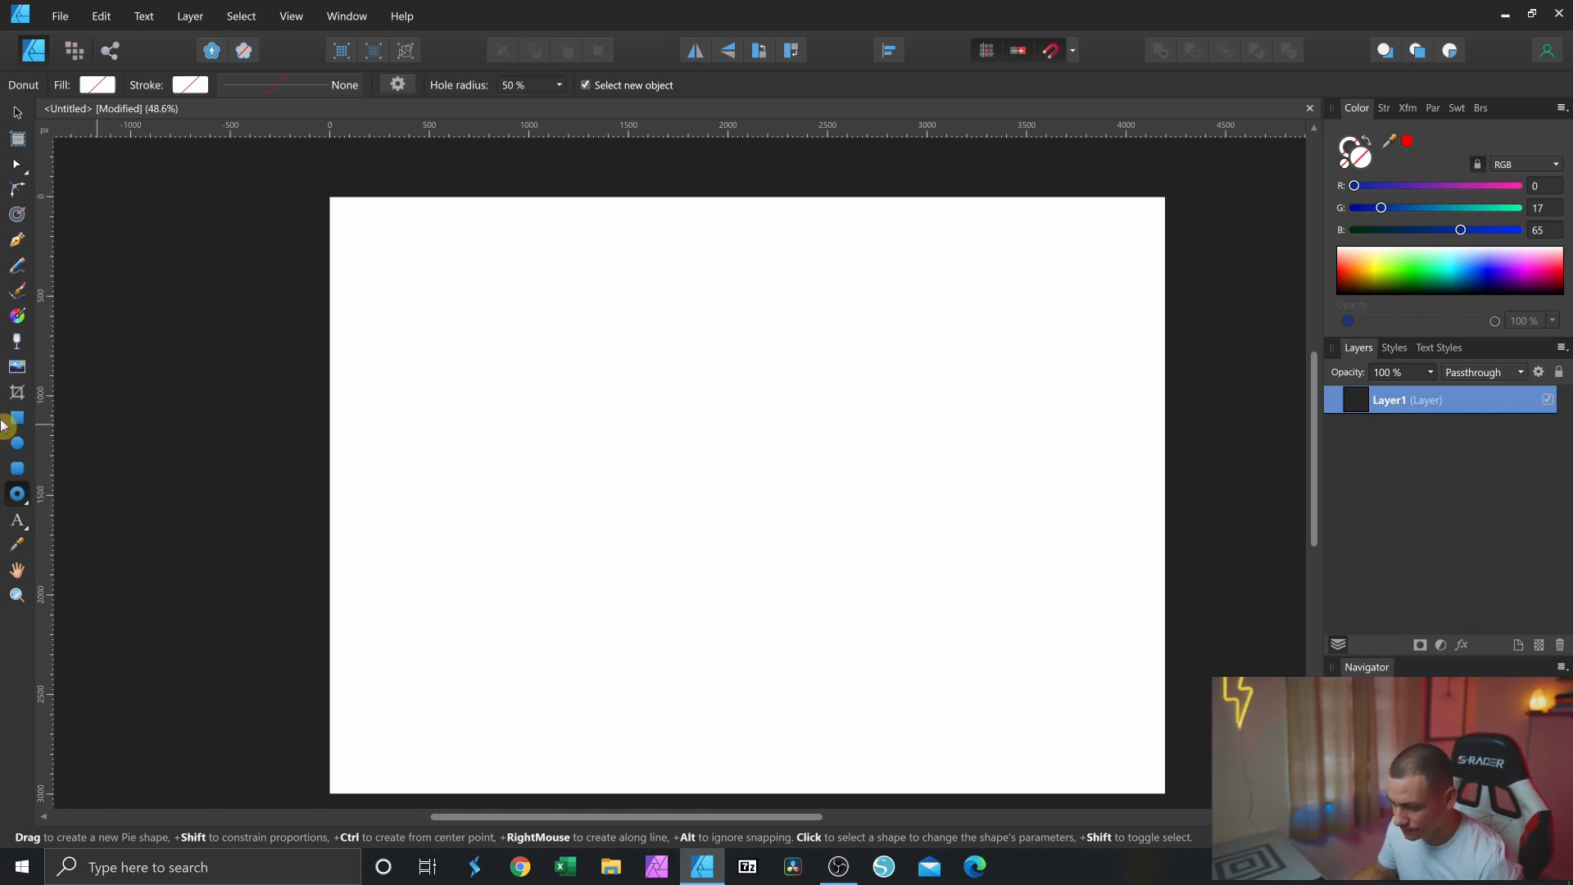
left_click(27, 509)
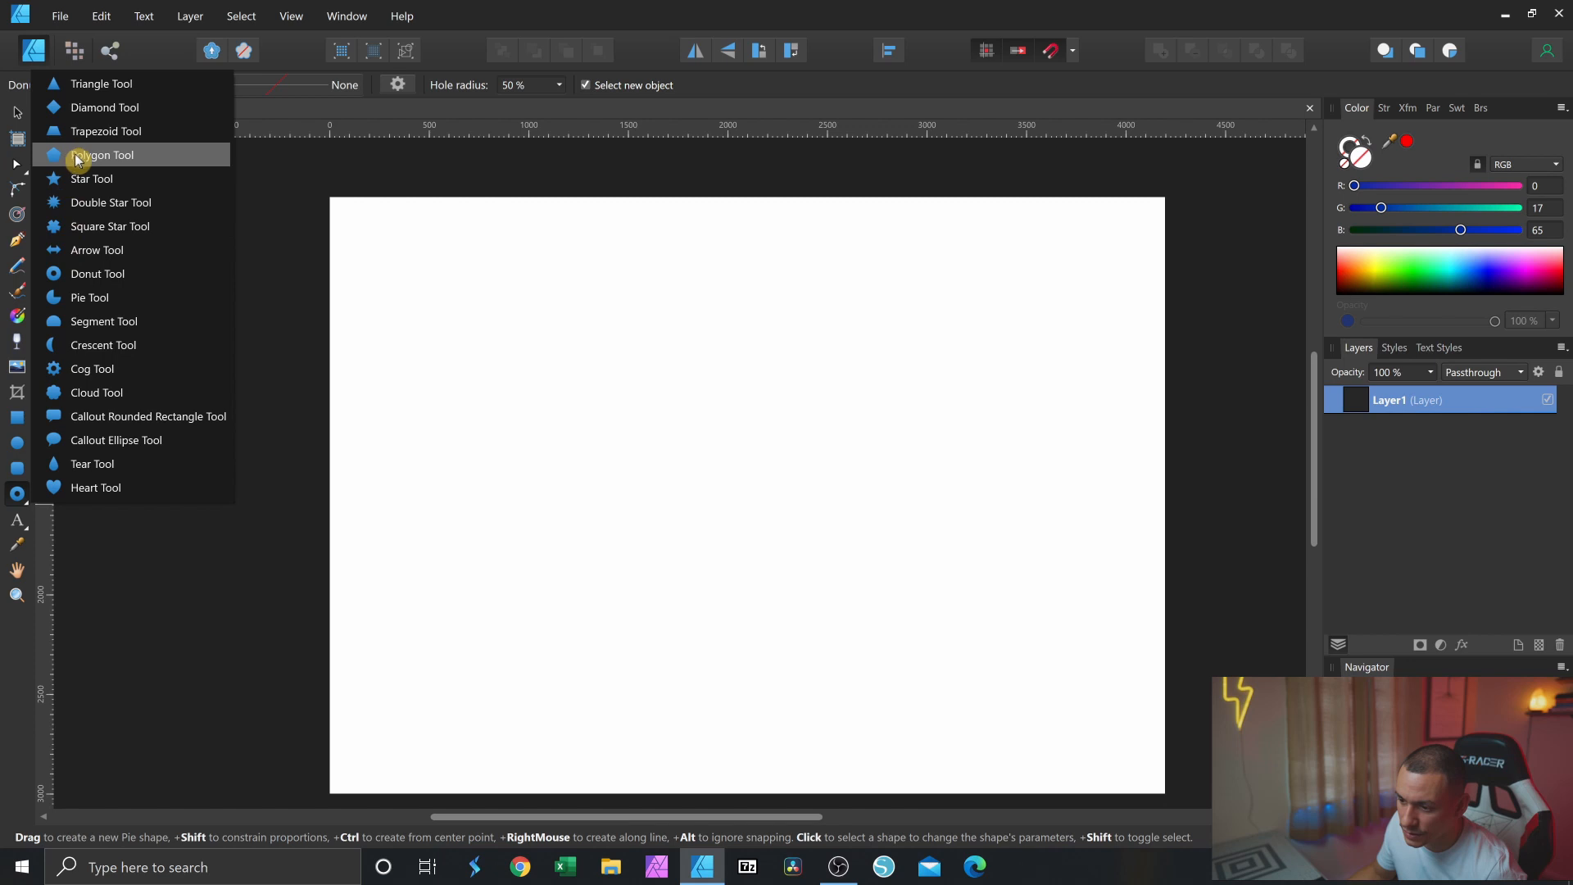
left_click(95, 370)
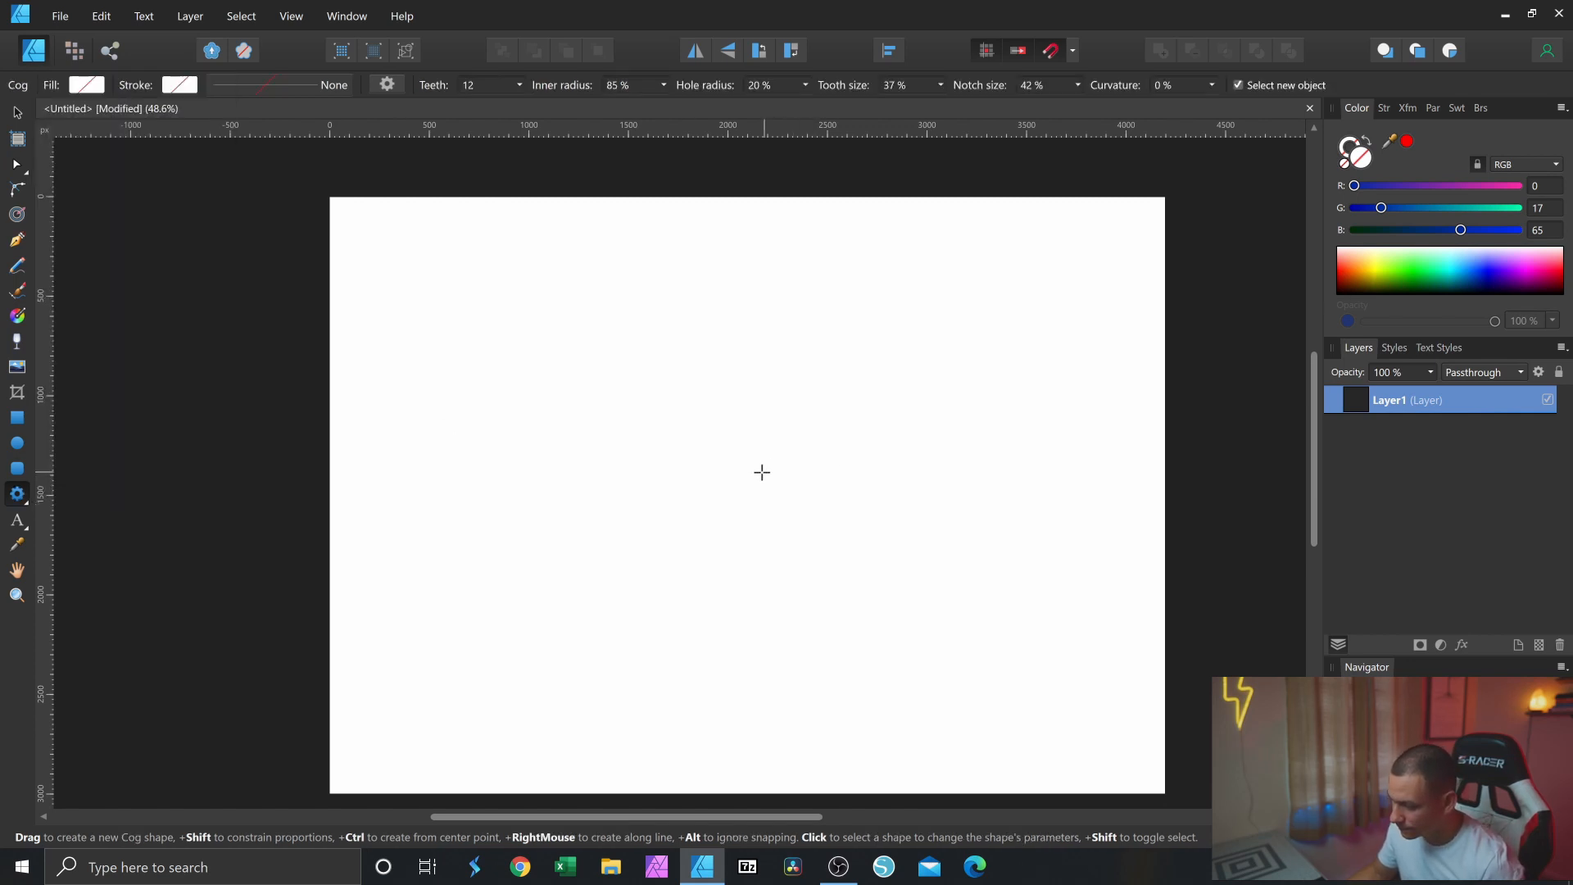
left_click_drag(747, 483, 914, 650)
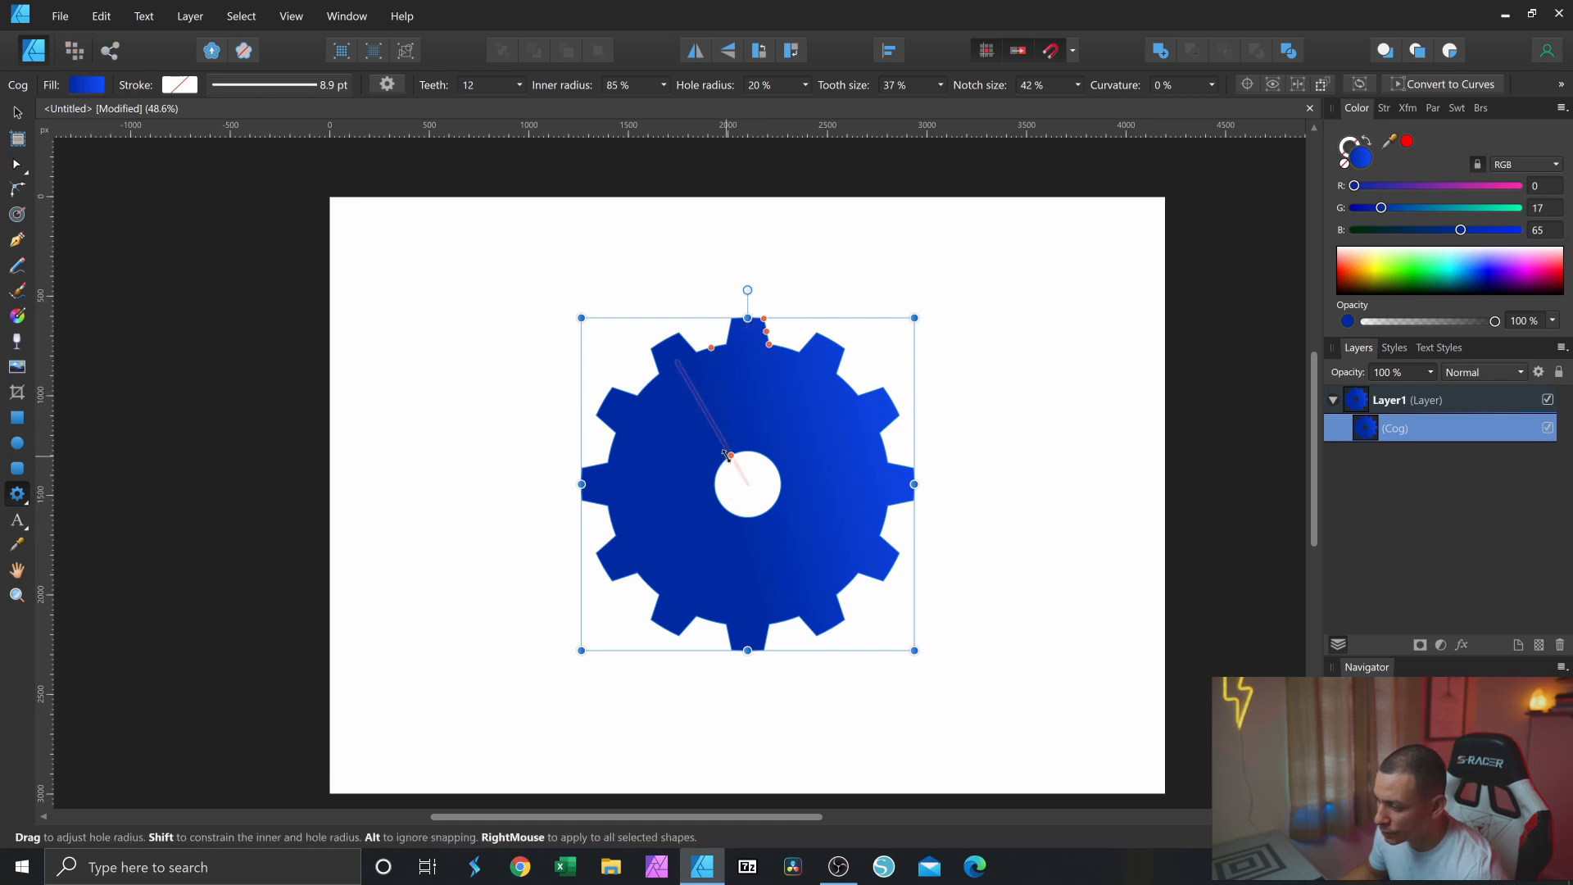
- Reshape the cog to 88% inner radius, 72% hole radius, 100% tooth and notch size and -100% curvature, and scale it down about its centre
left_click_drag(689, 424, 934, 460)
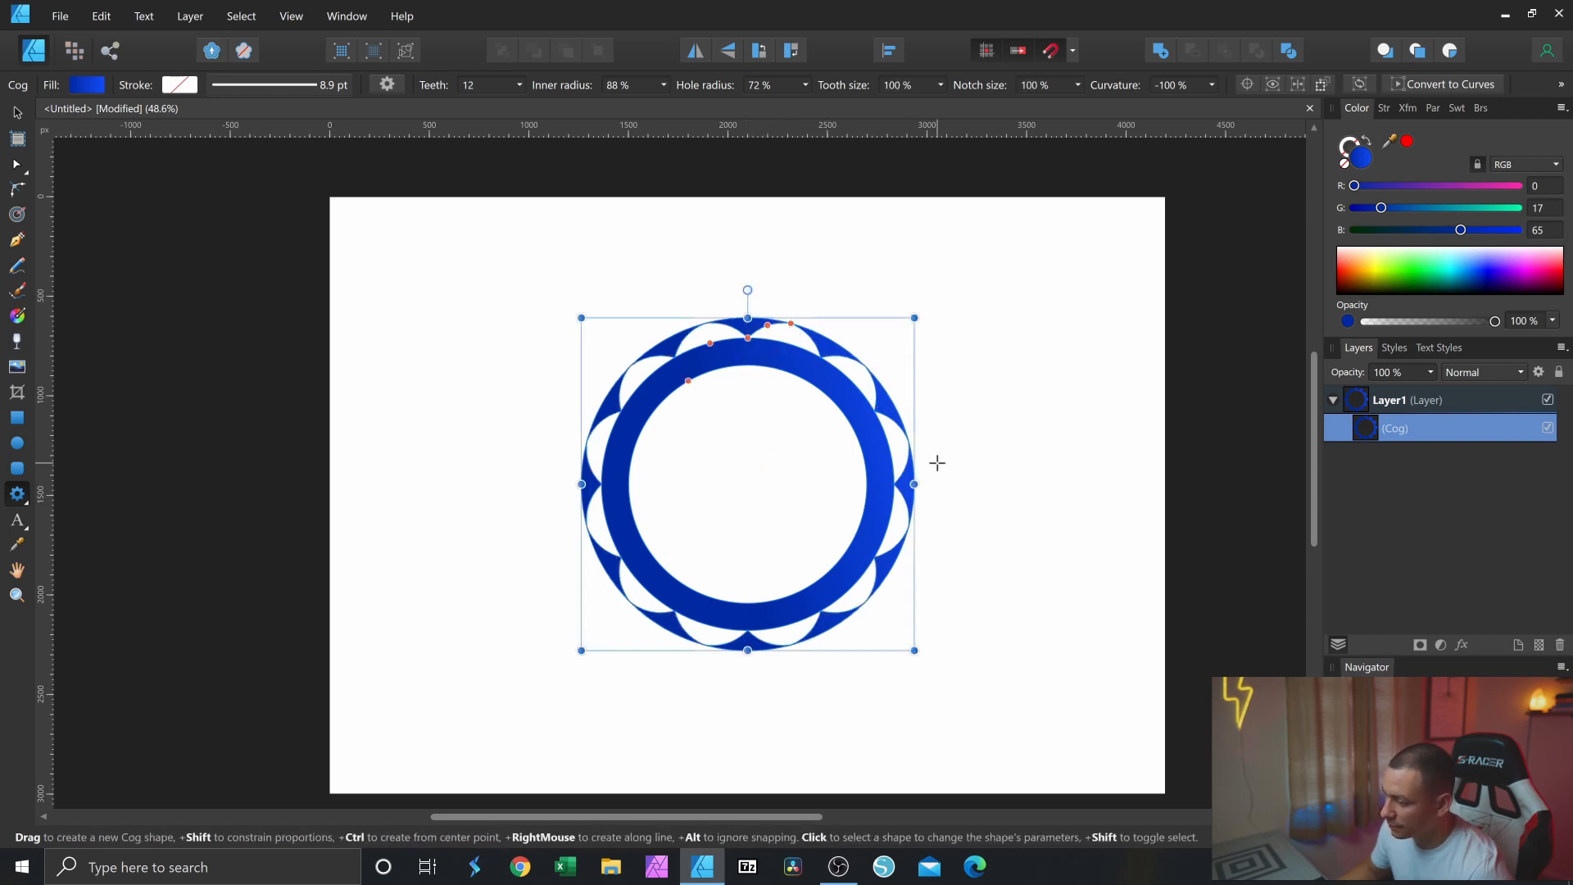
left_click(948, 456)
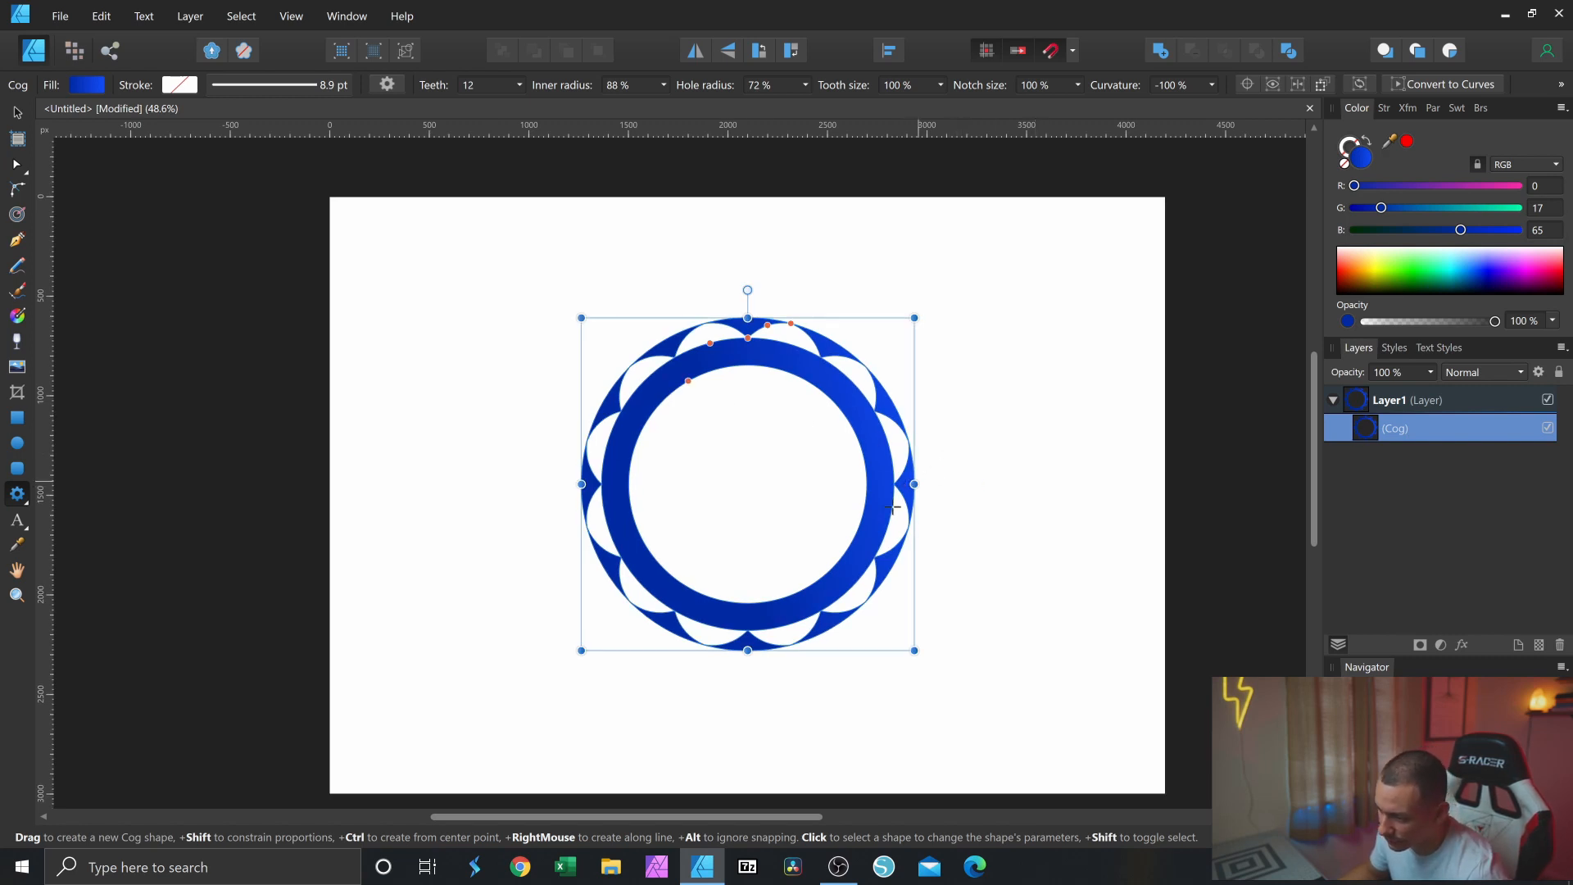
left_click(17, 112)
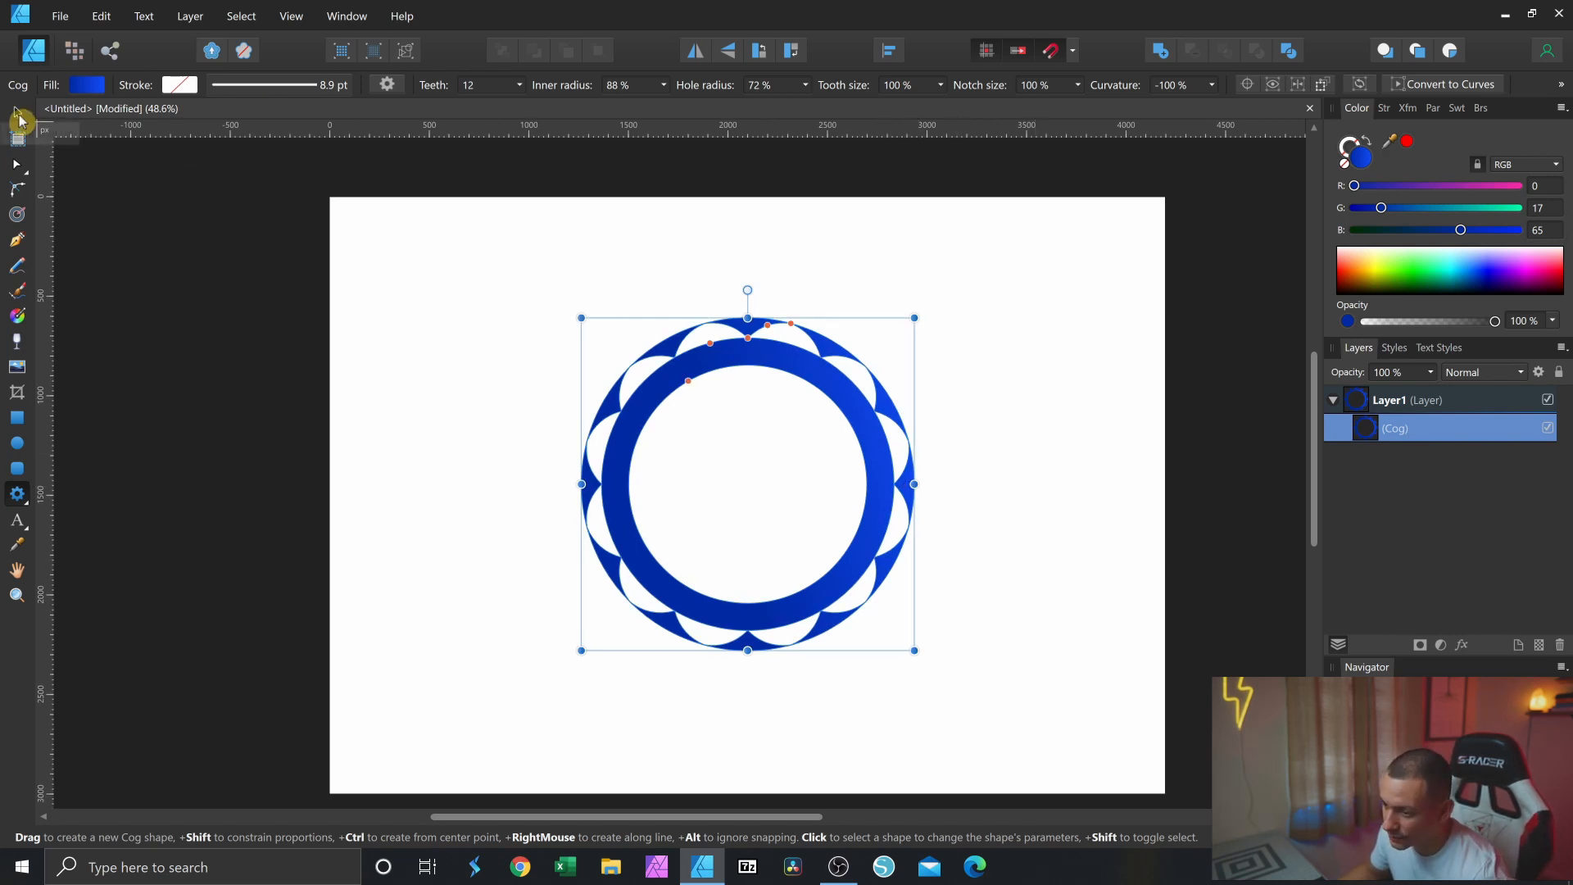
left_click_drag(915, 653, 845, 616)
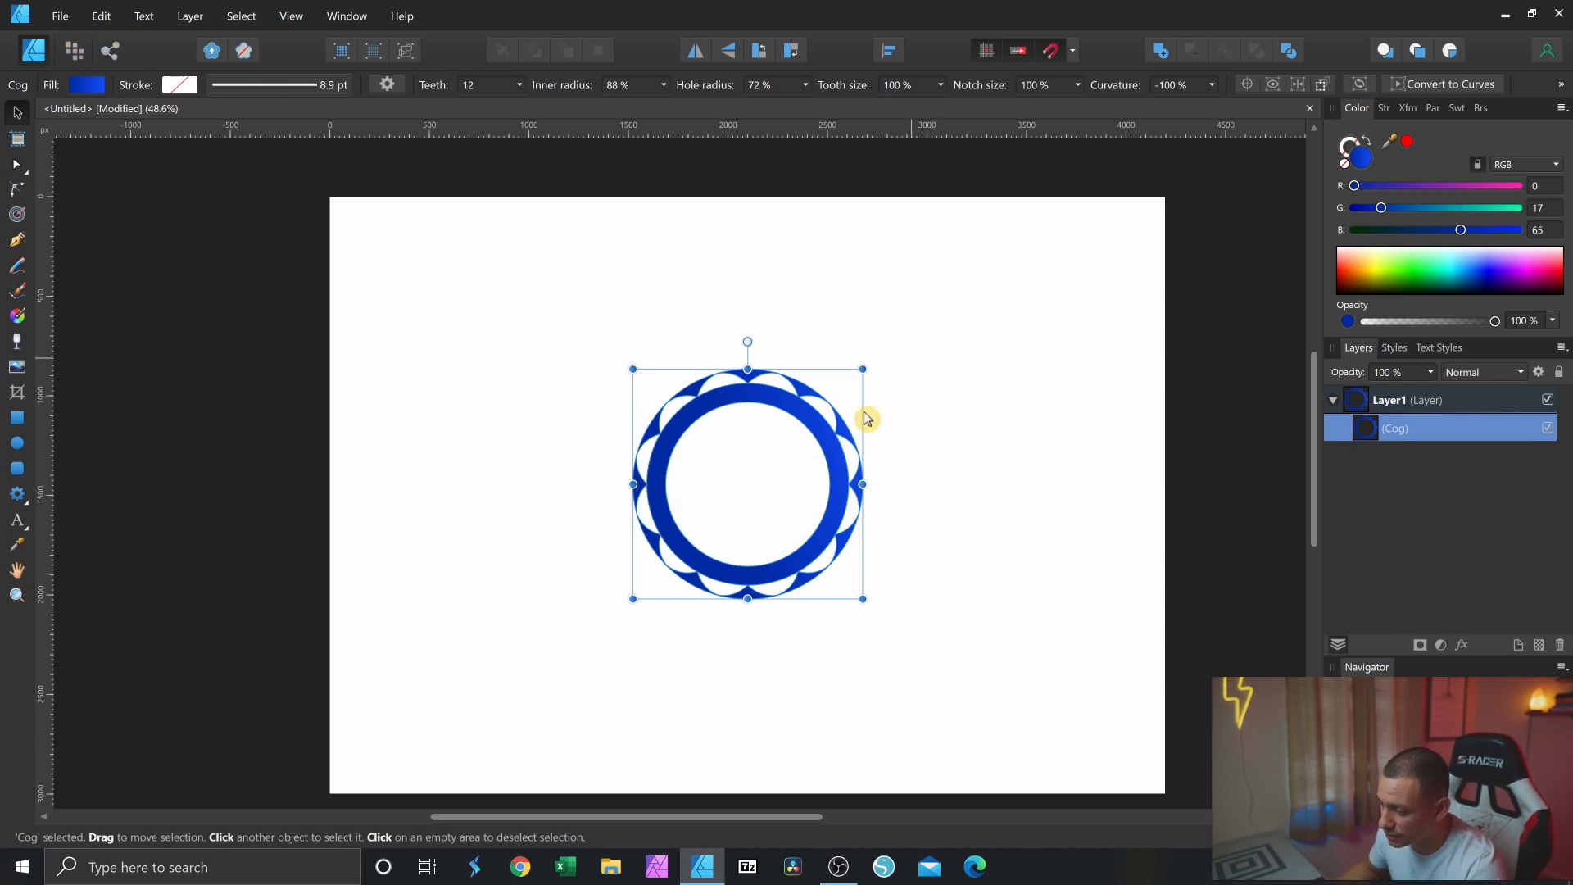
- Delete the cog from the page and clear the selection
key("Delete")
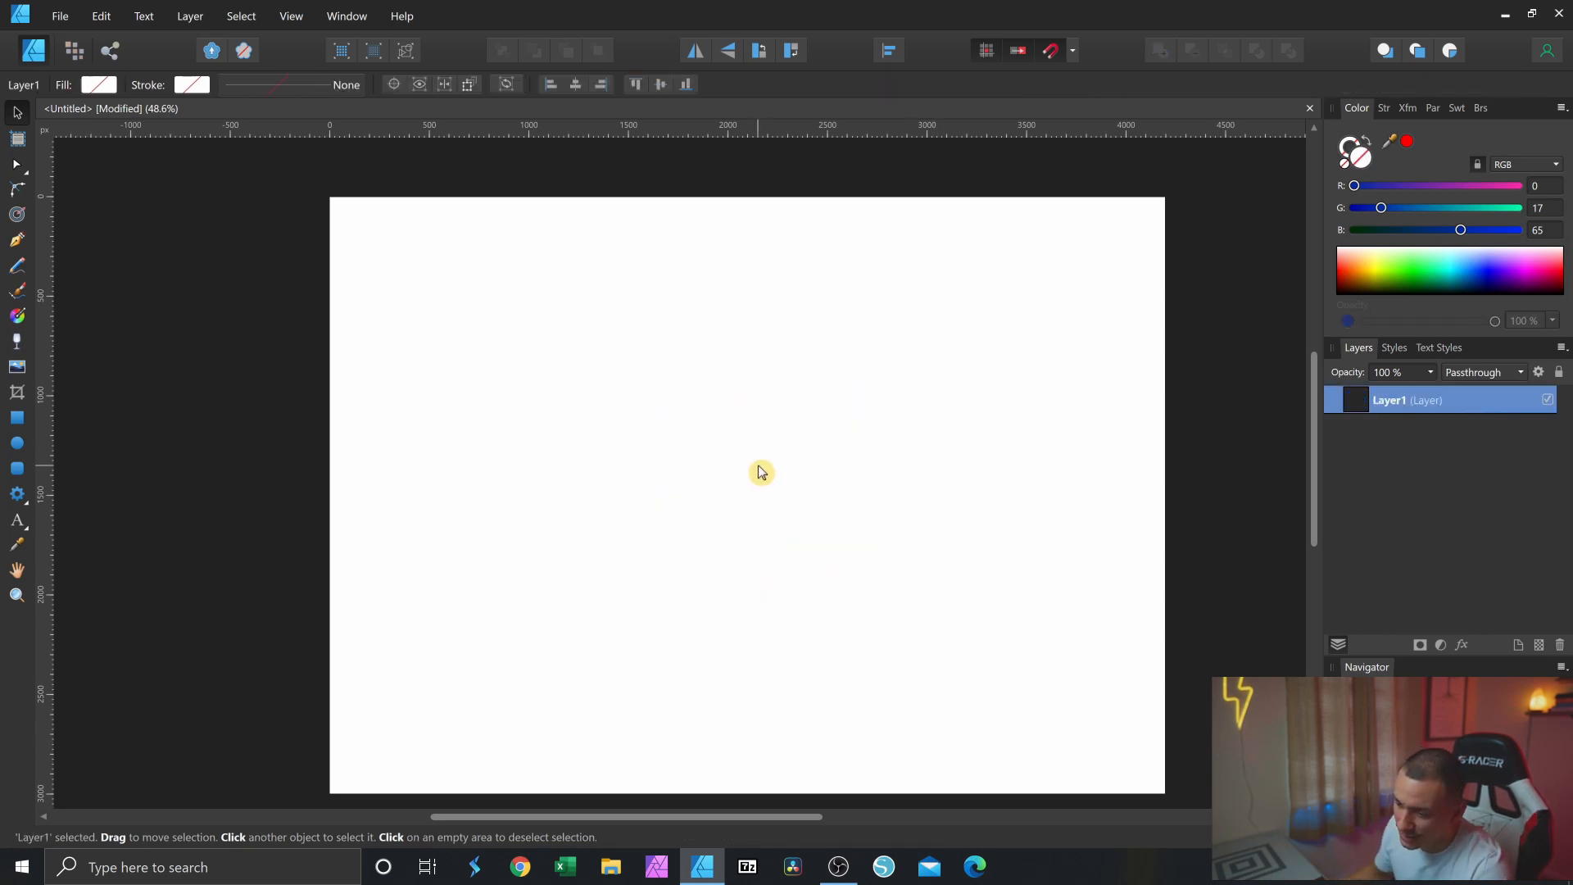
left_click(16, 495)
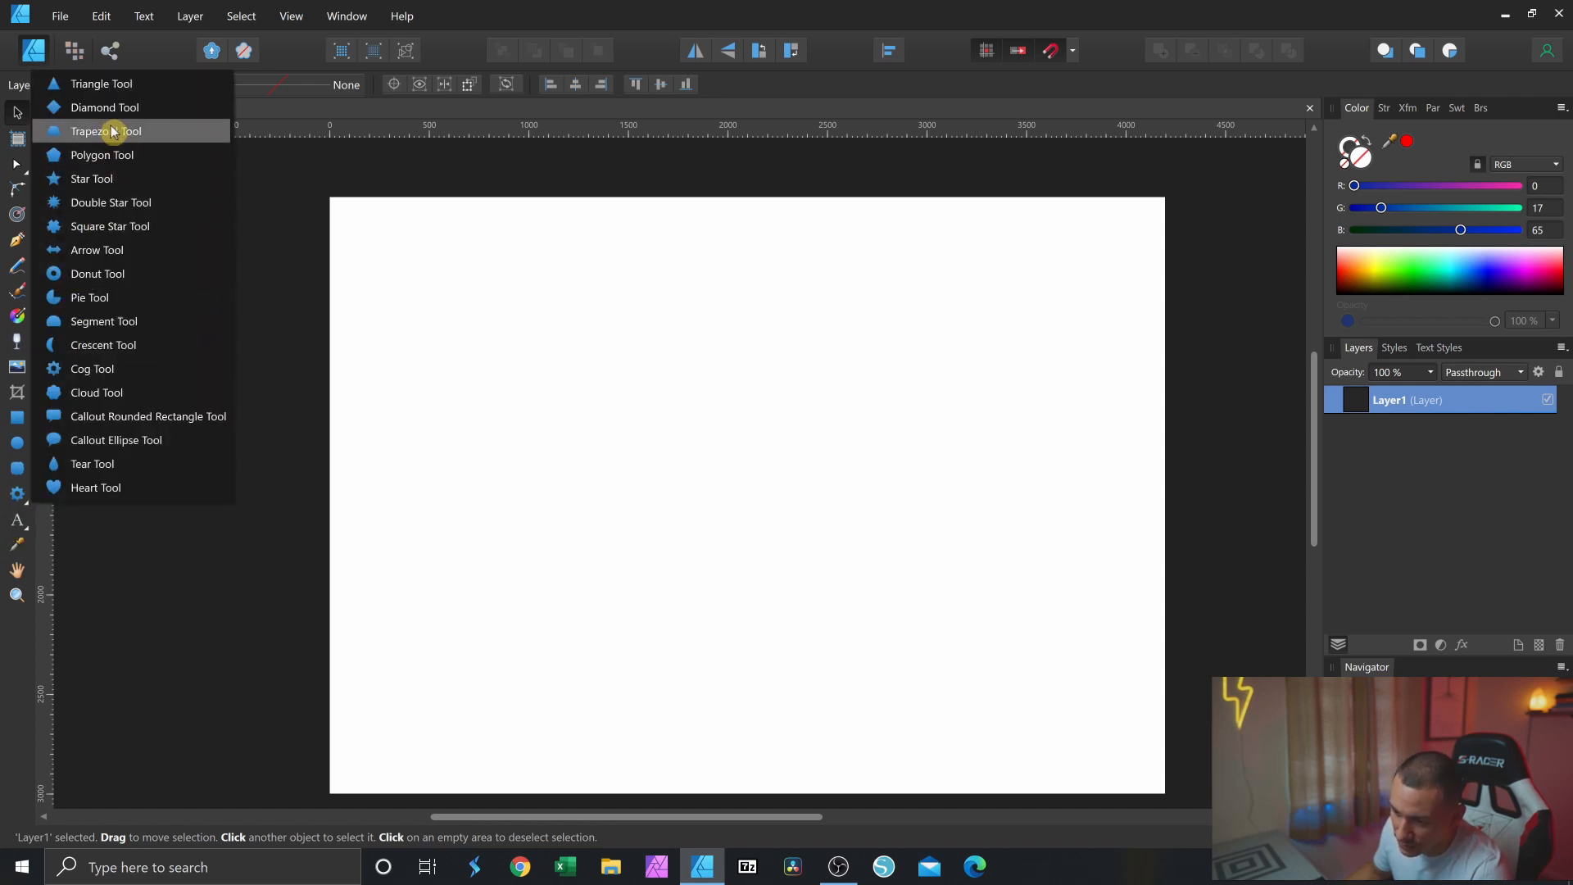
left_click(180, 578)
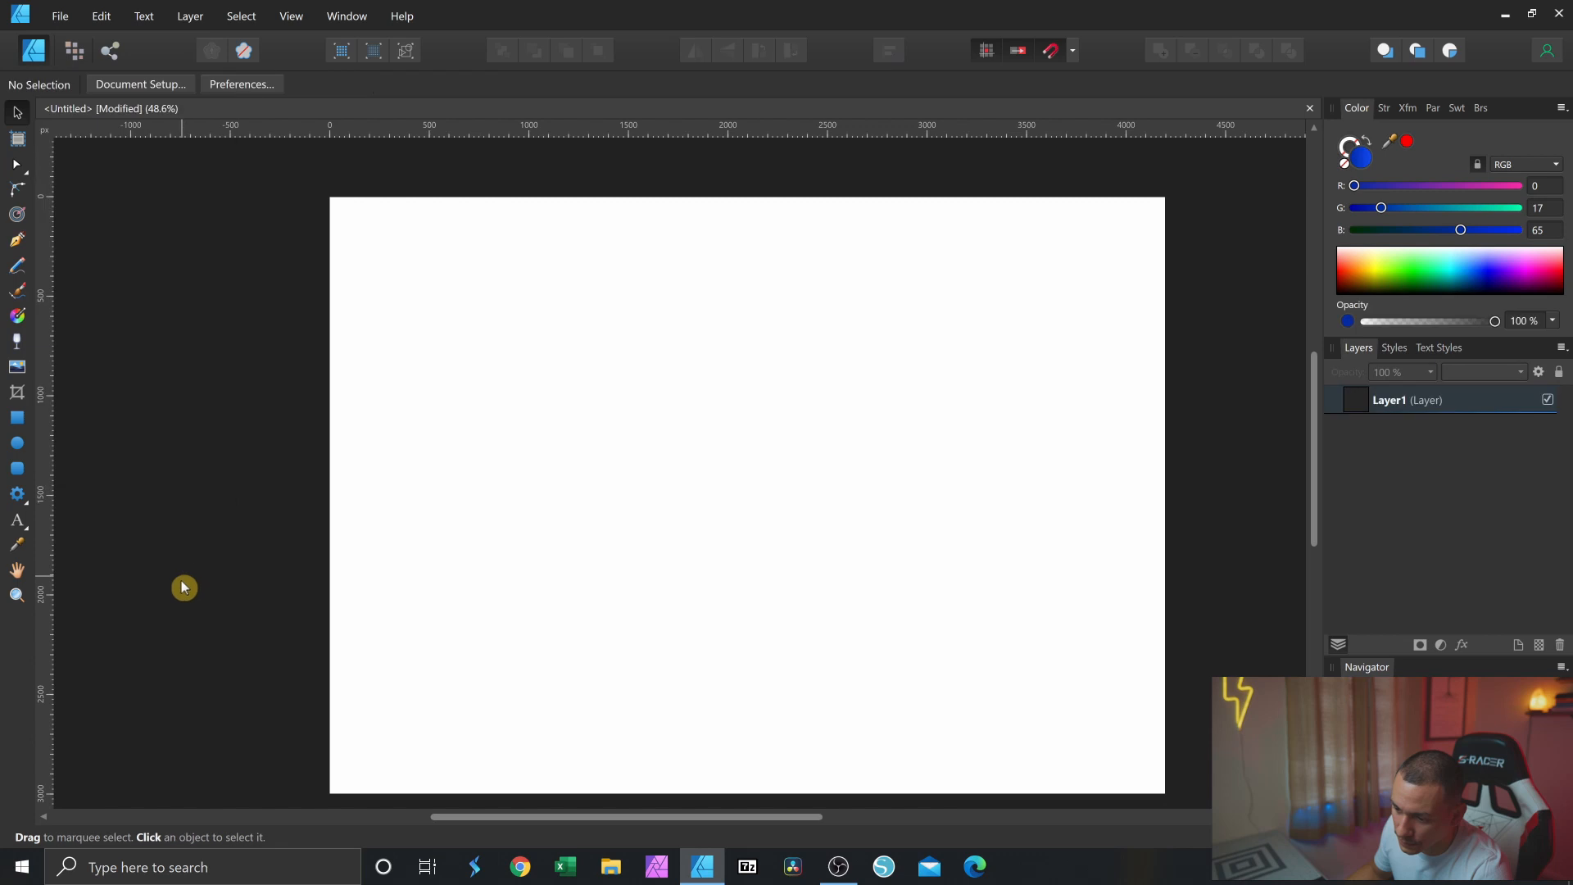
- Add the art text "ABC" in Arial at about 168 pt on the page and select all its characters
left_click(17, 523)
left_click_drag(563, 354, 647, 460)
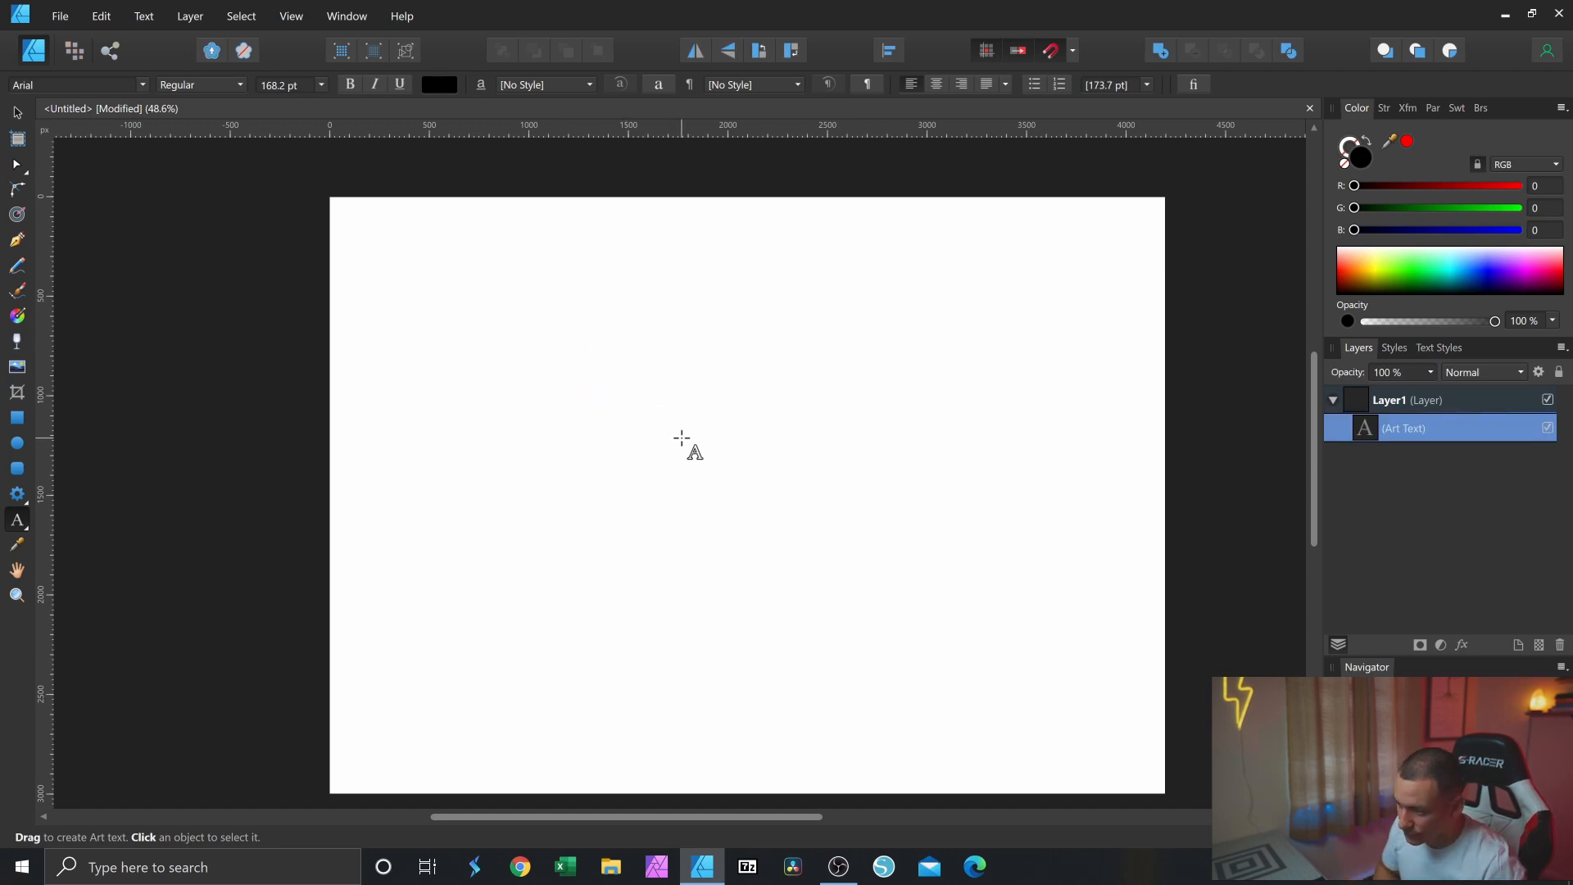
type("ABC")
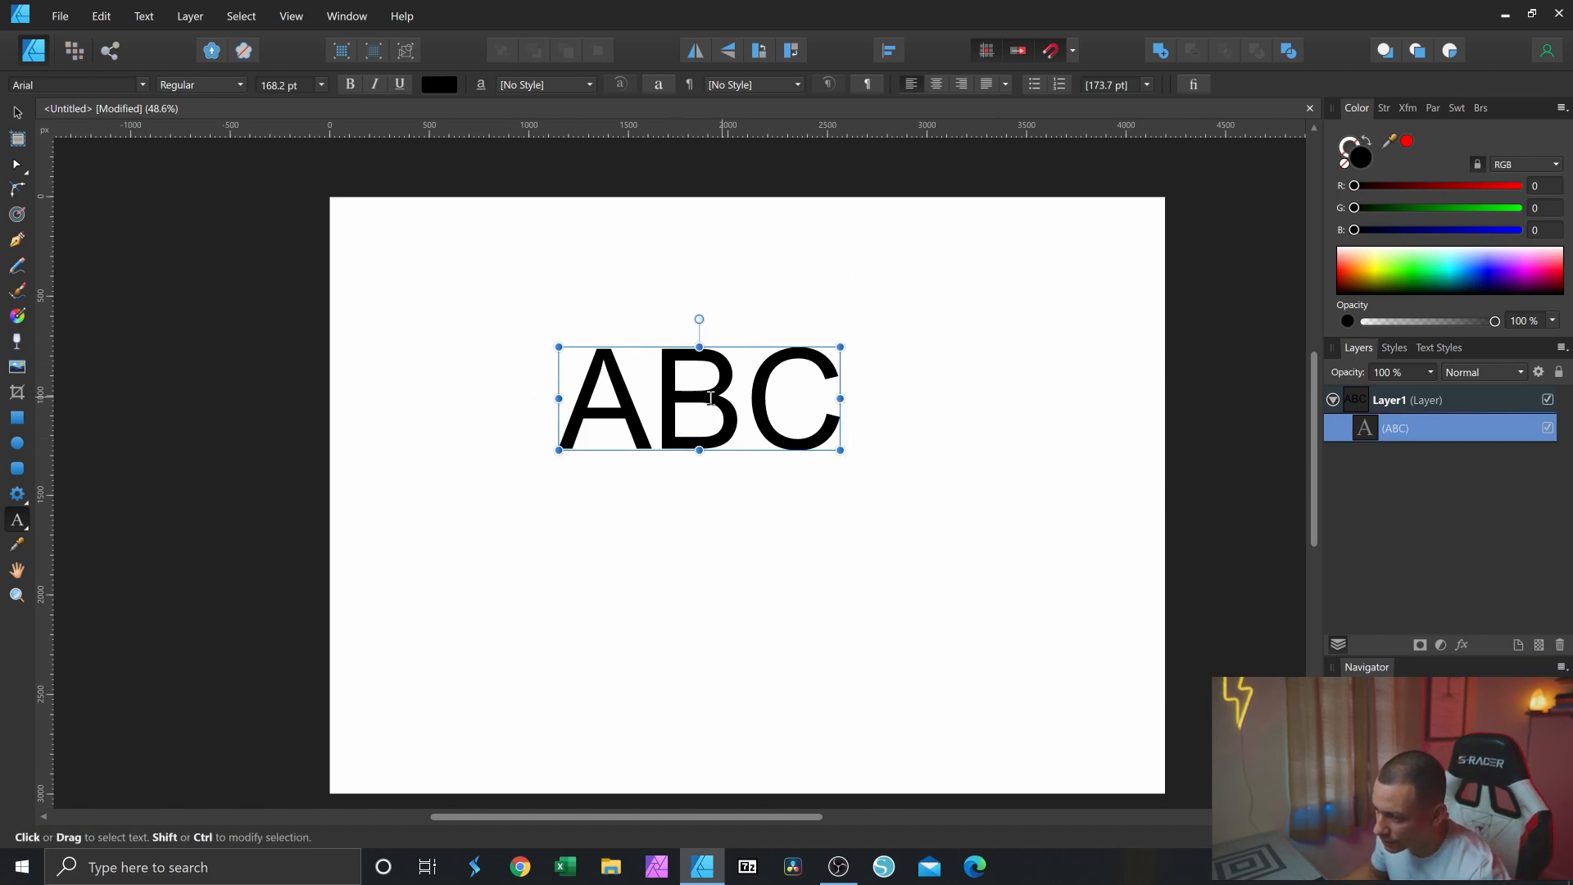
key("ctrl+a")
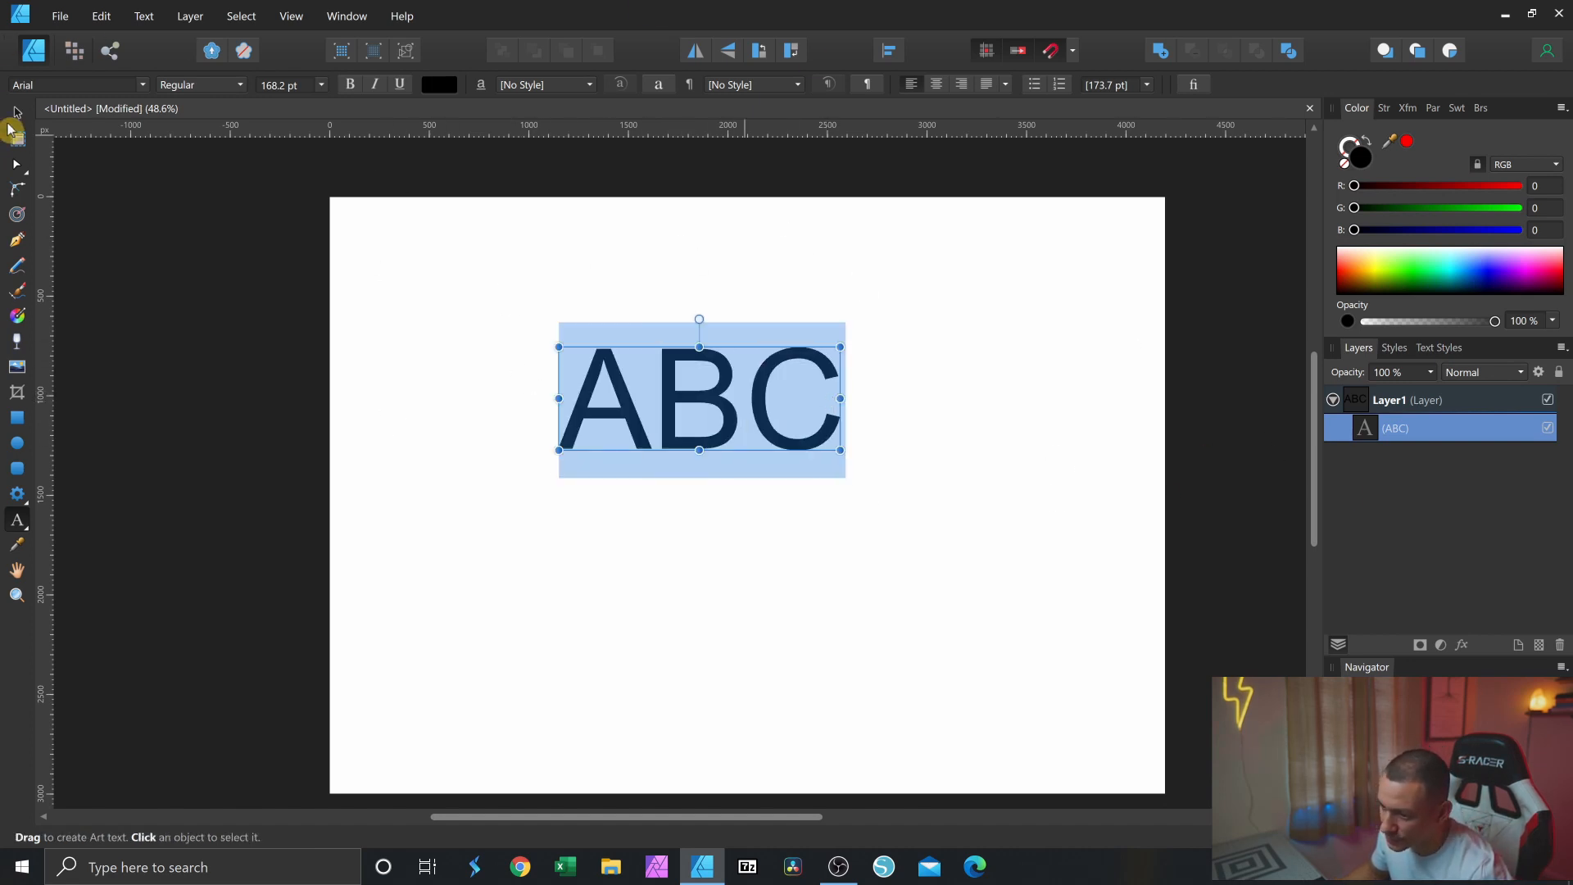
- Move the "ABC" text down toward the middle of the page and set its font to Allstar
left_click(16, 112)
left_click_drag(685, 406, 710, 476)
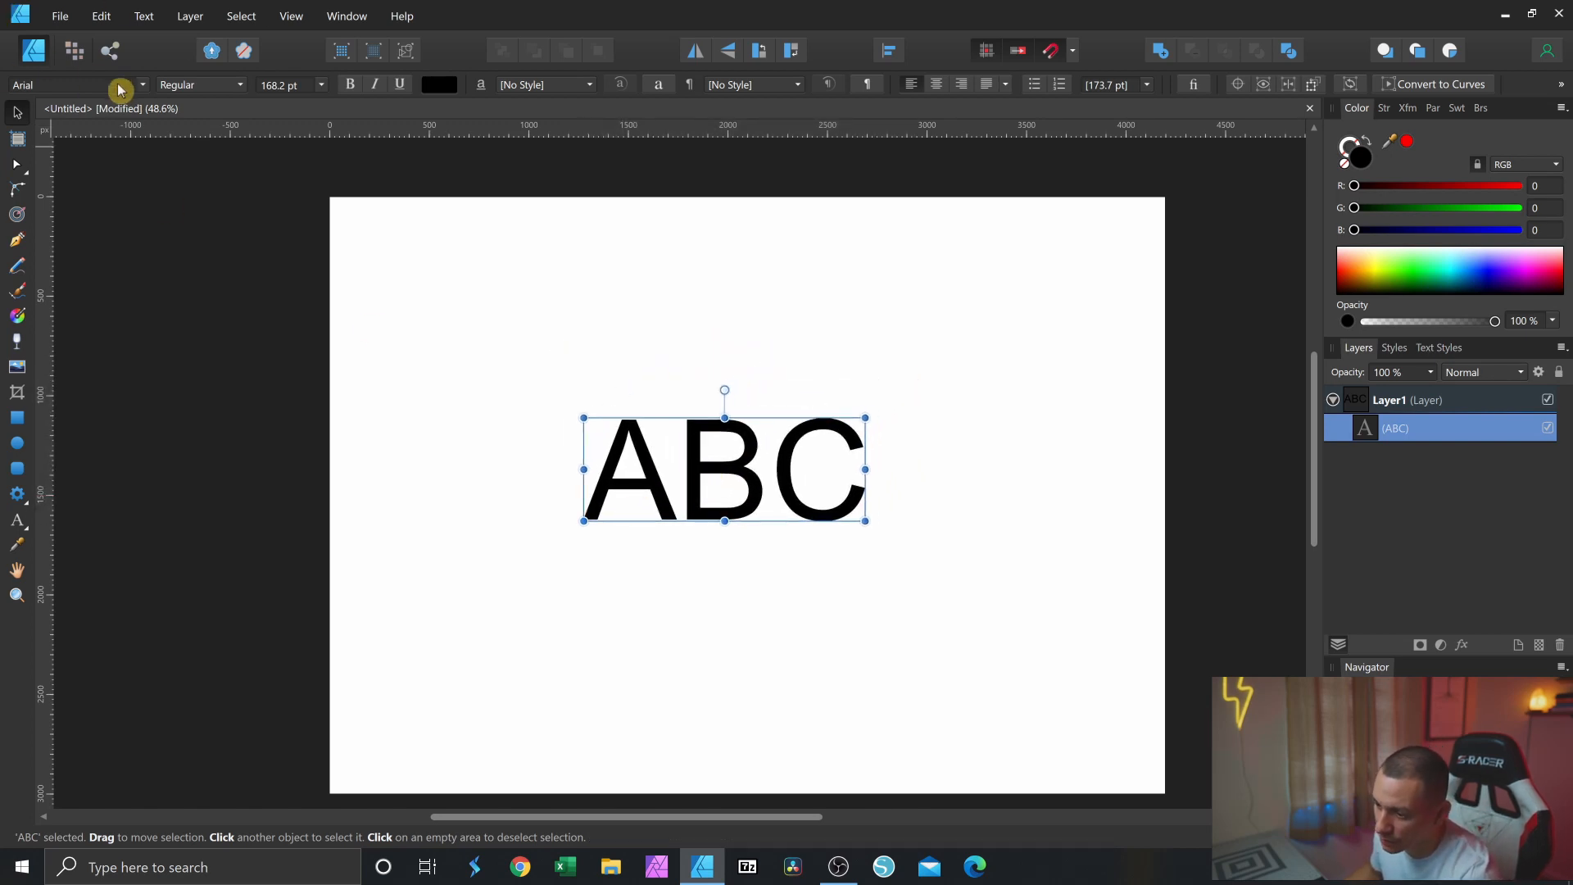
left_click(143, 84)
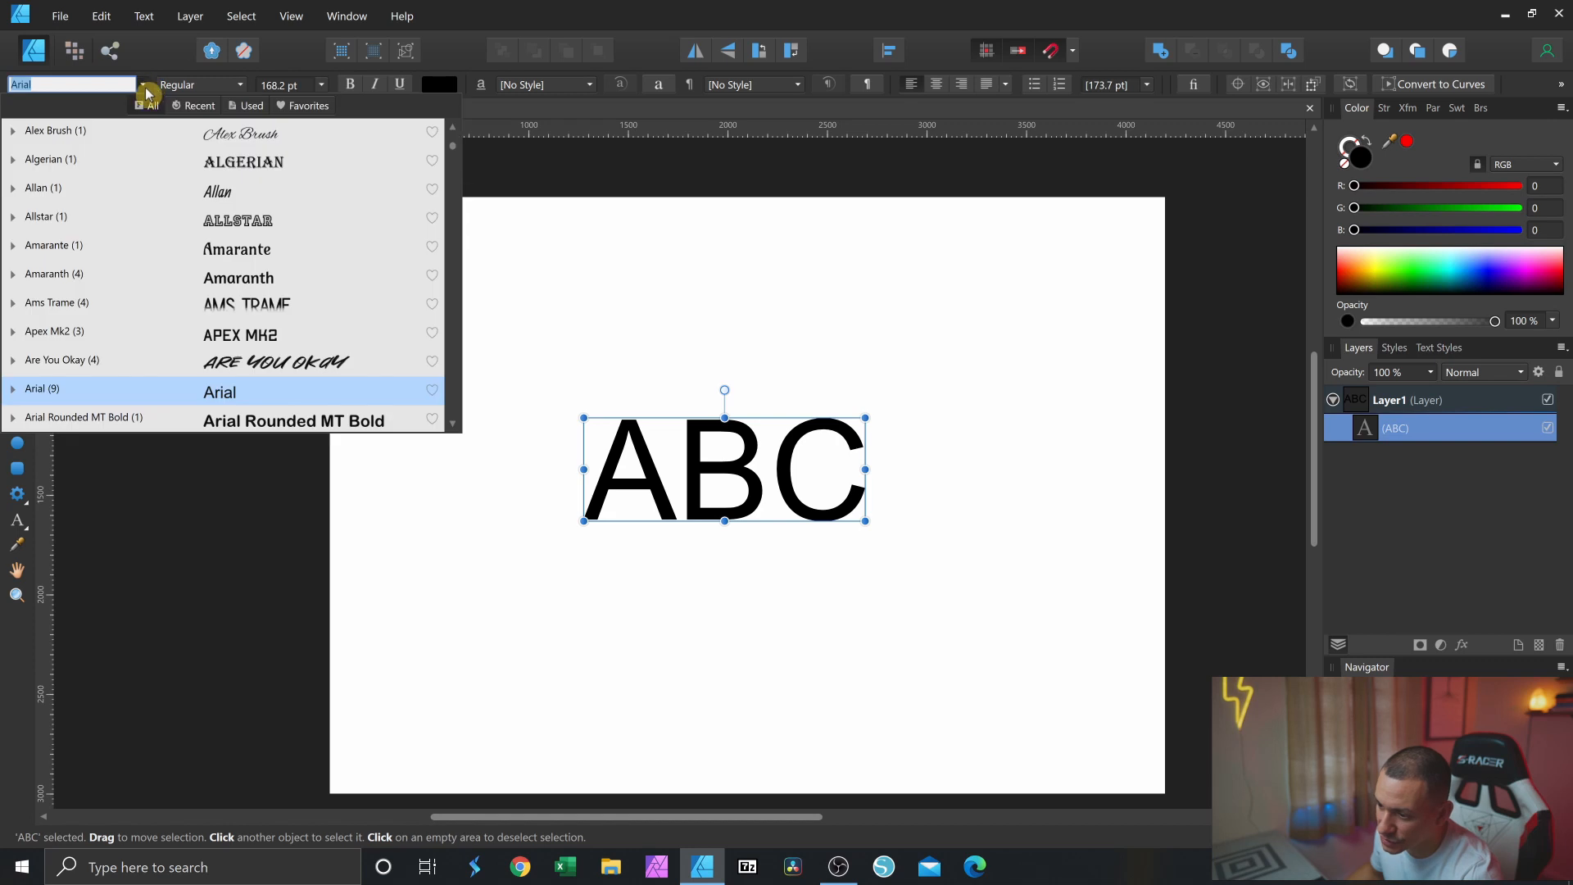
left_click(286, 228)
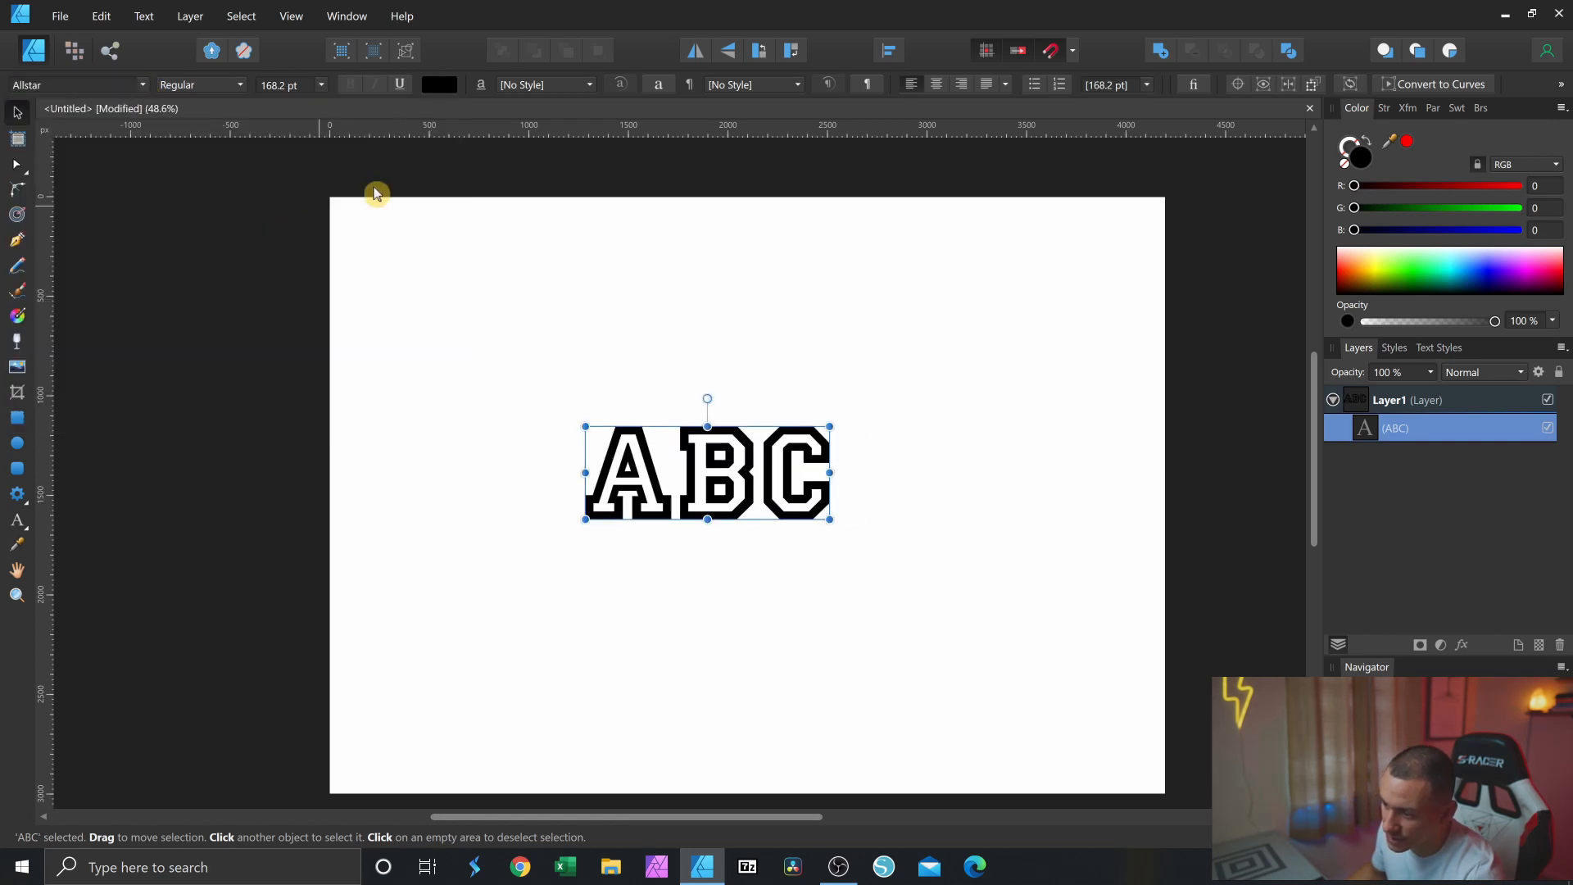
- Set the "ABC" text's font to Apex Mk2 in the Bold Extended style and convert the text to curves
left_click(206, 87)
left_click(141, 86)
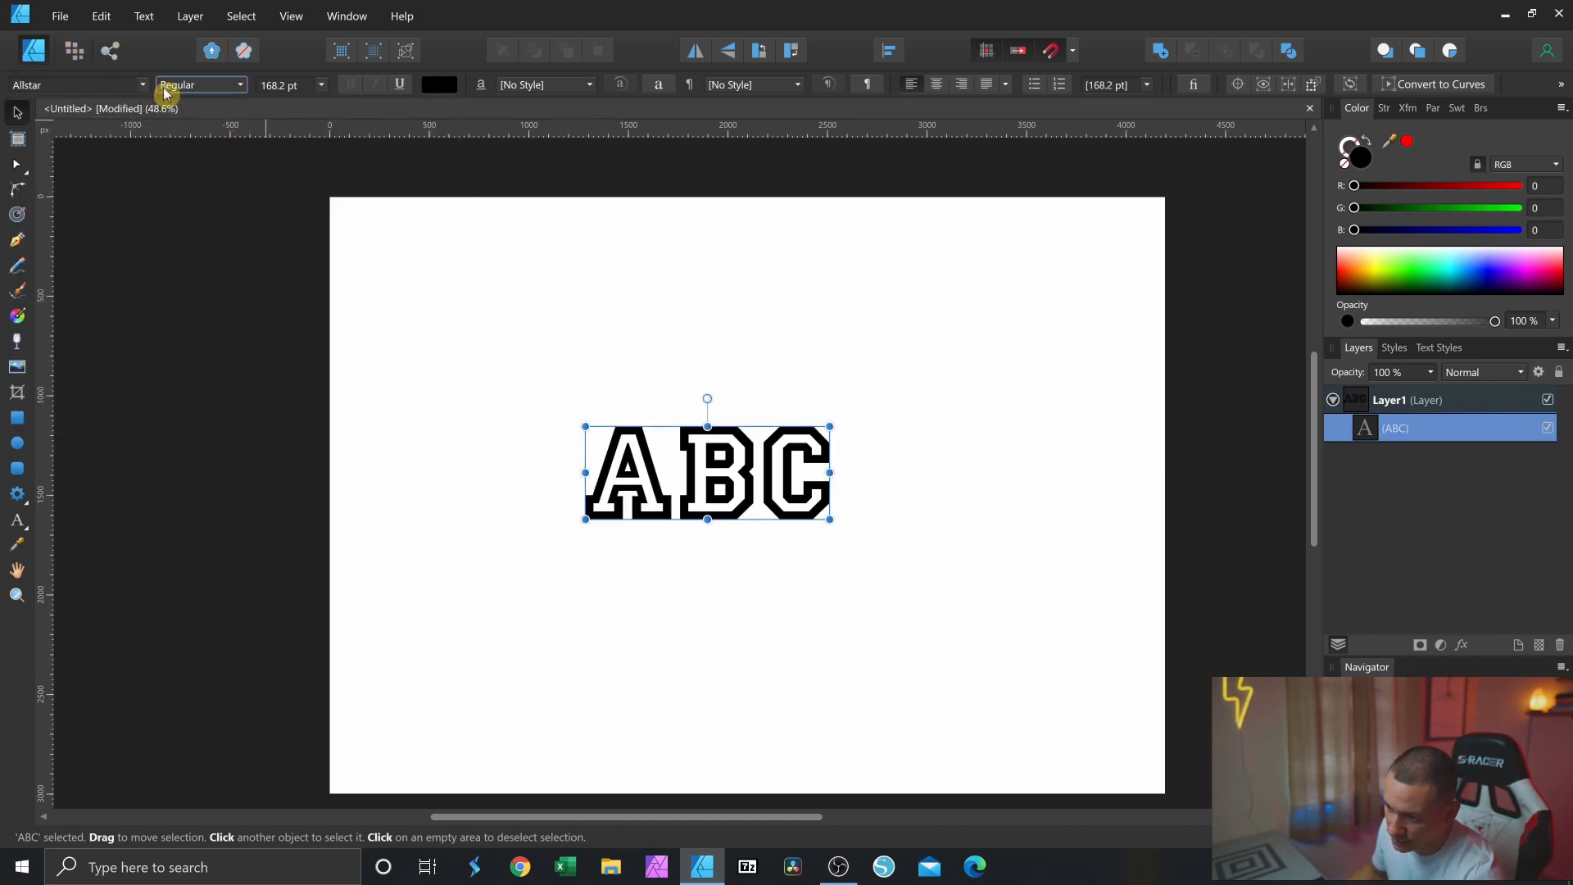
left_click(143, 87)
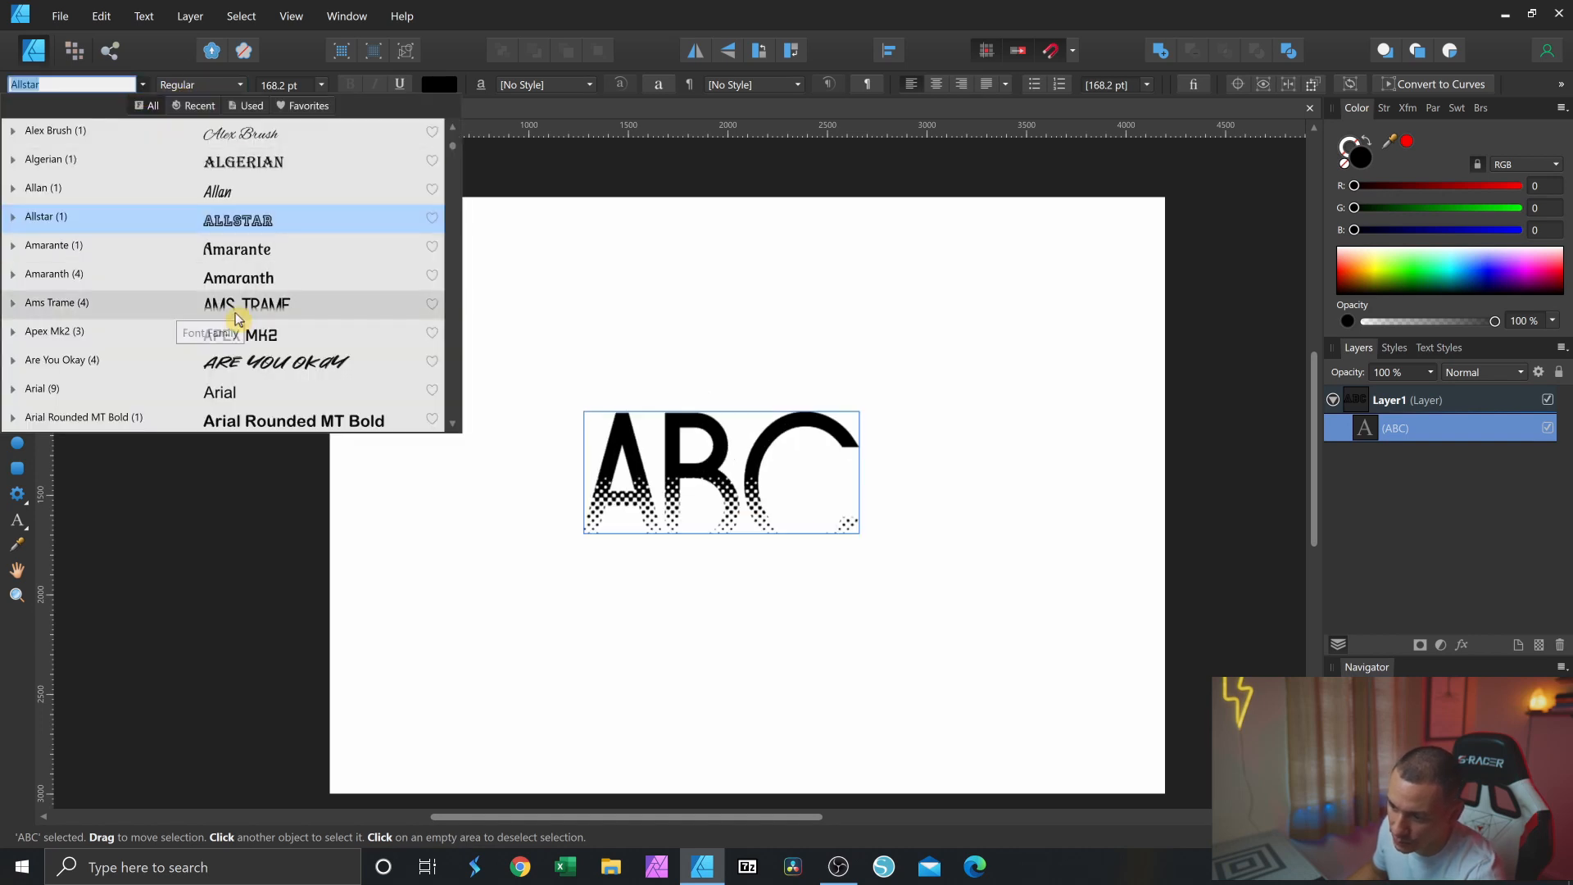
left_click(238, 335)
left_click(211, 86)
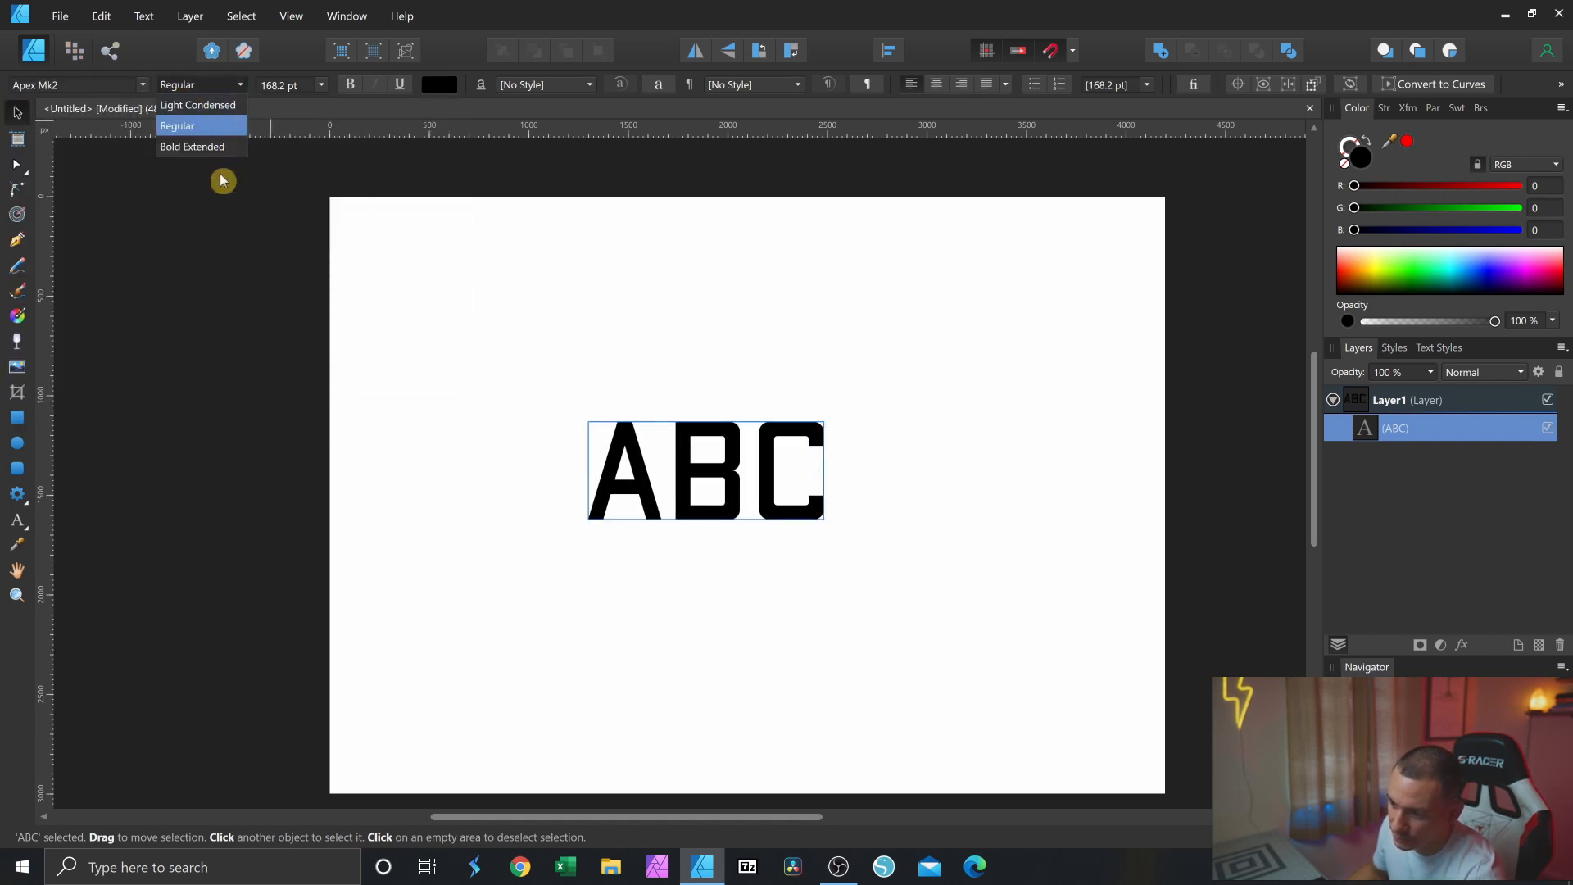
left_click(188, 150)
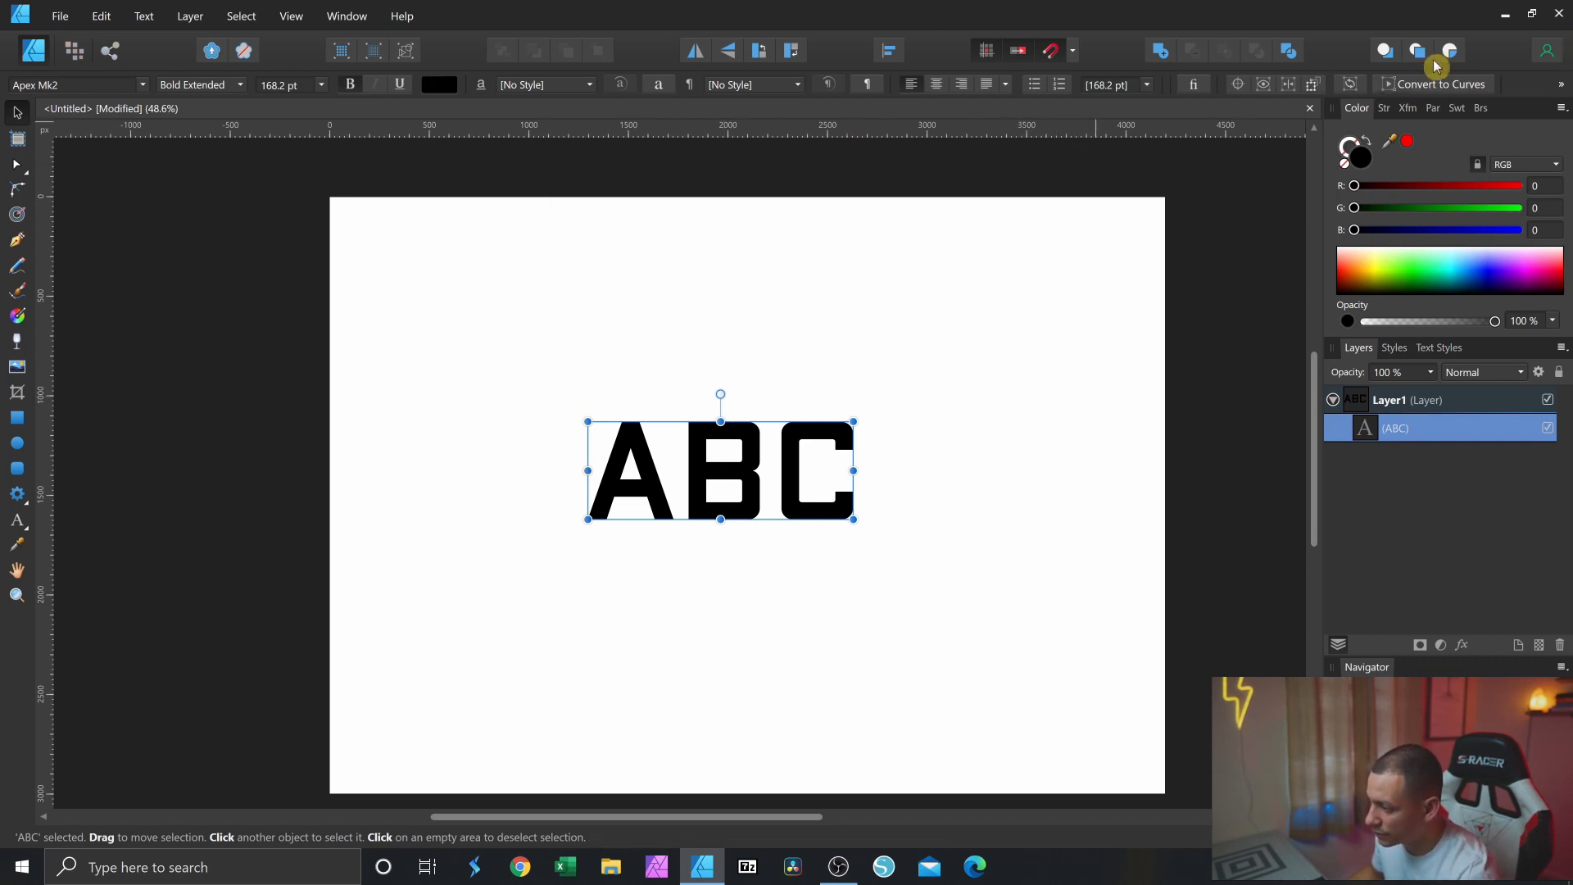
left_click(1444, 86)
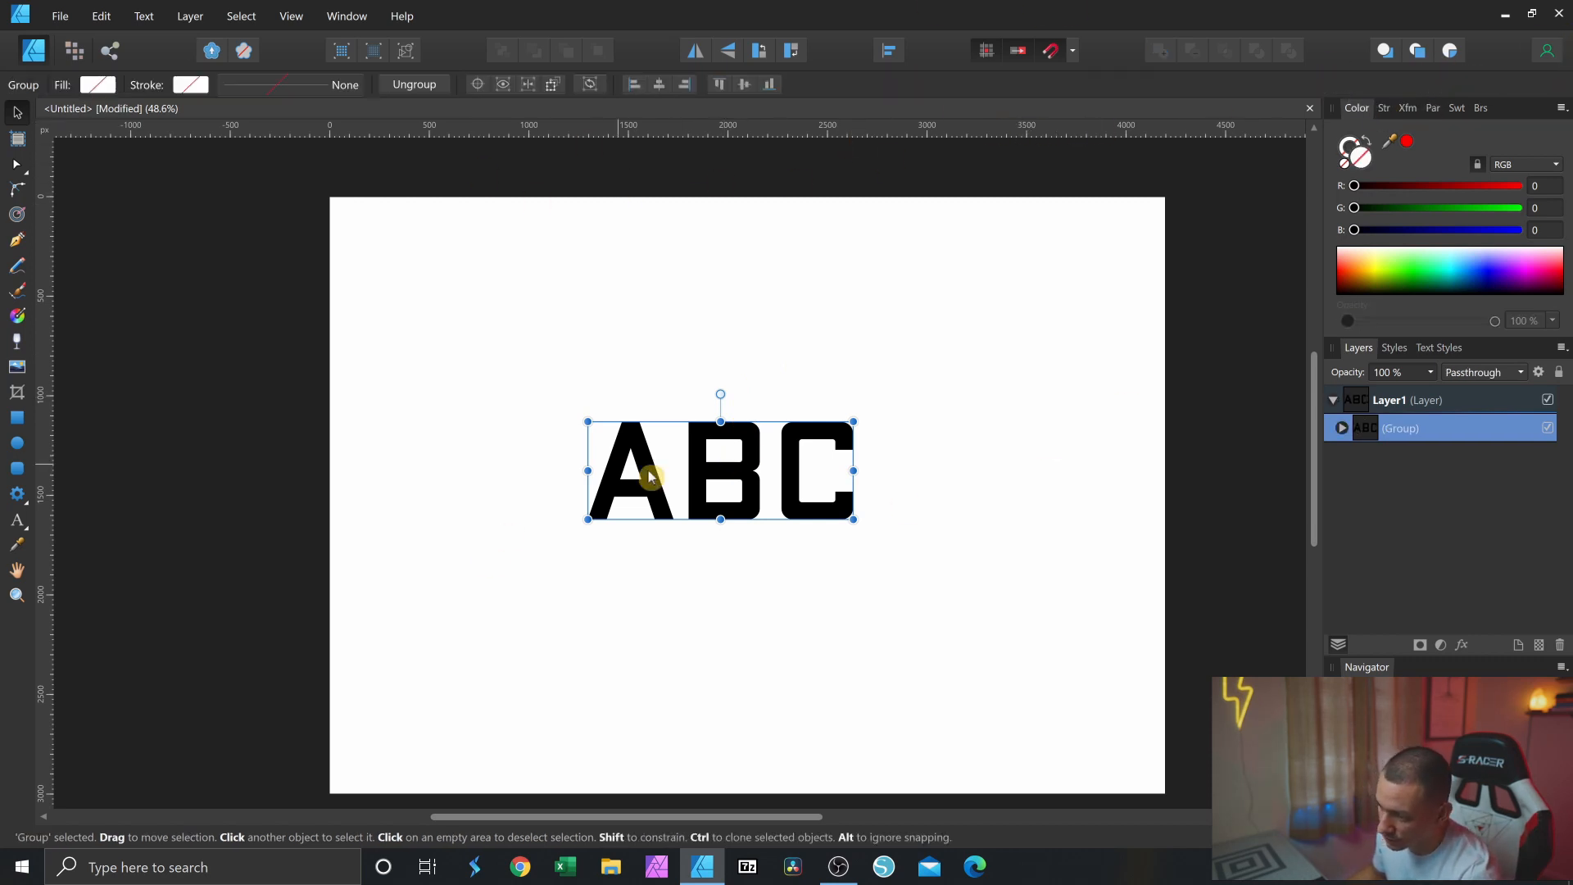
- Move the letter B above the A and C within the group, and undo the move
double_click(696, 464)
left_click_drag(695, 477, 705, 379)
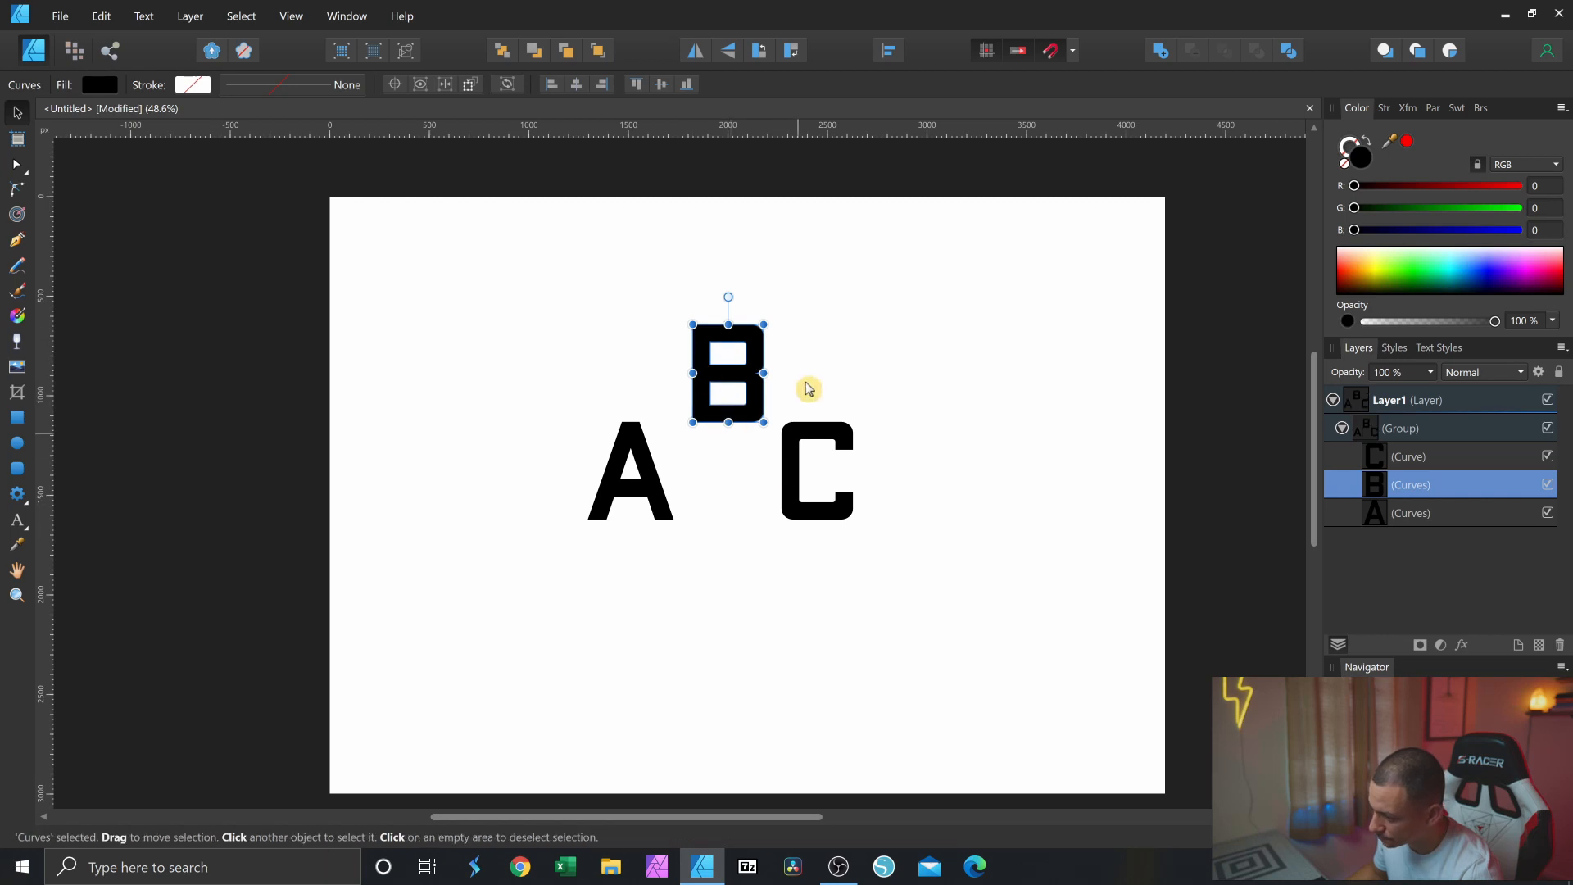
key("ctrl+z")
- Move the whole group of ABC letter curves to the upper-left area of the page
left_click(775, 507)
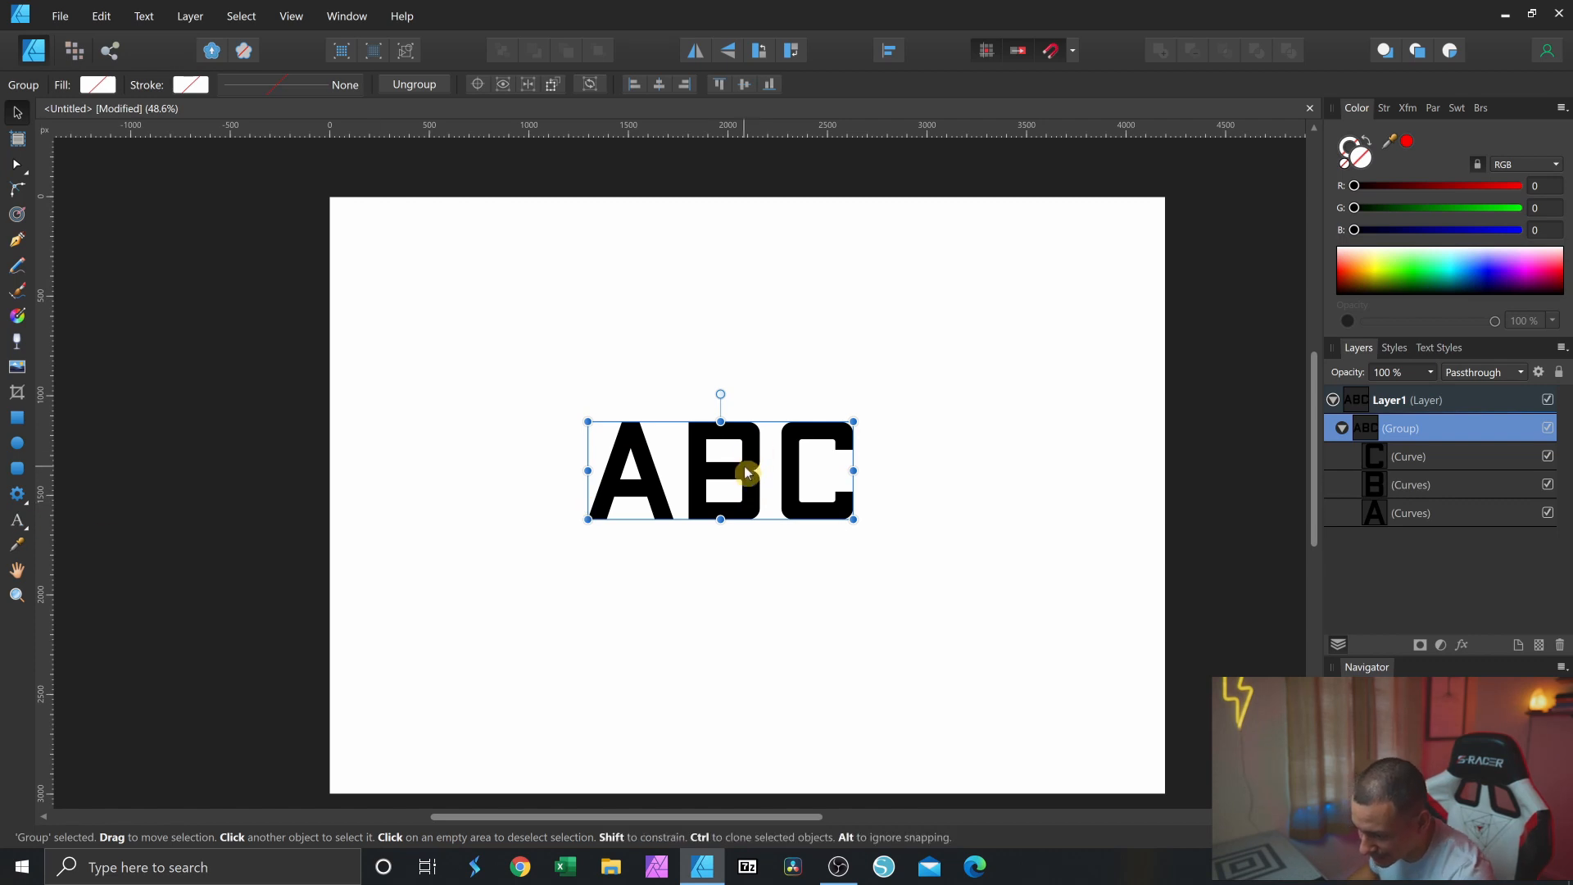
left_click_drag(745, 464, 594, 368)
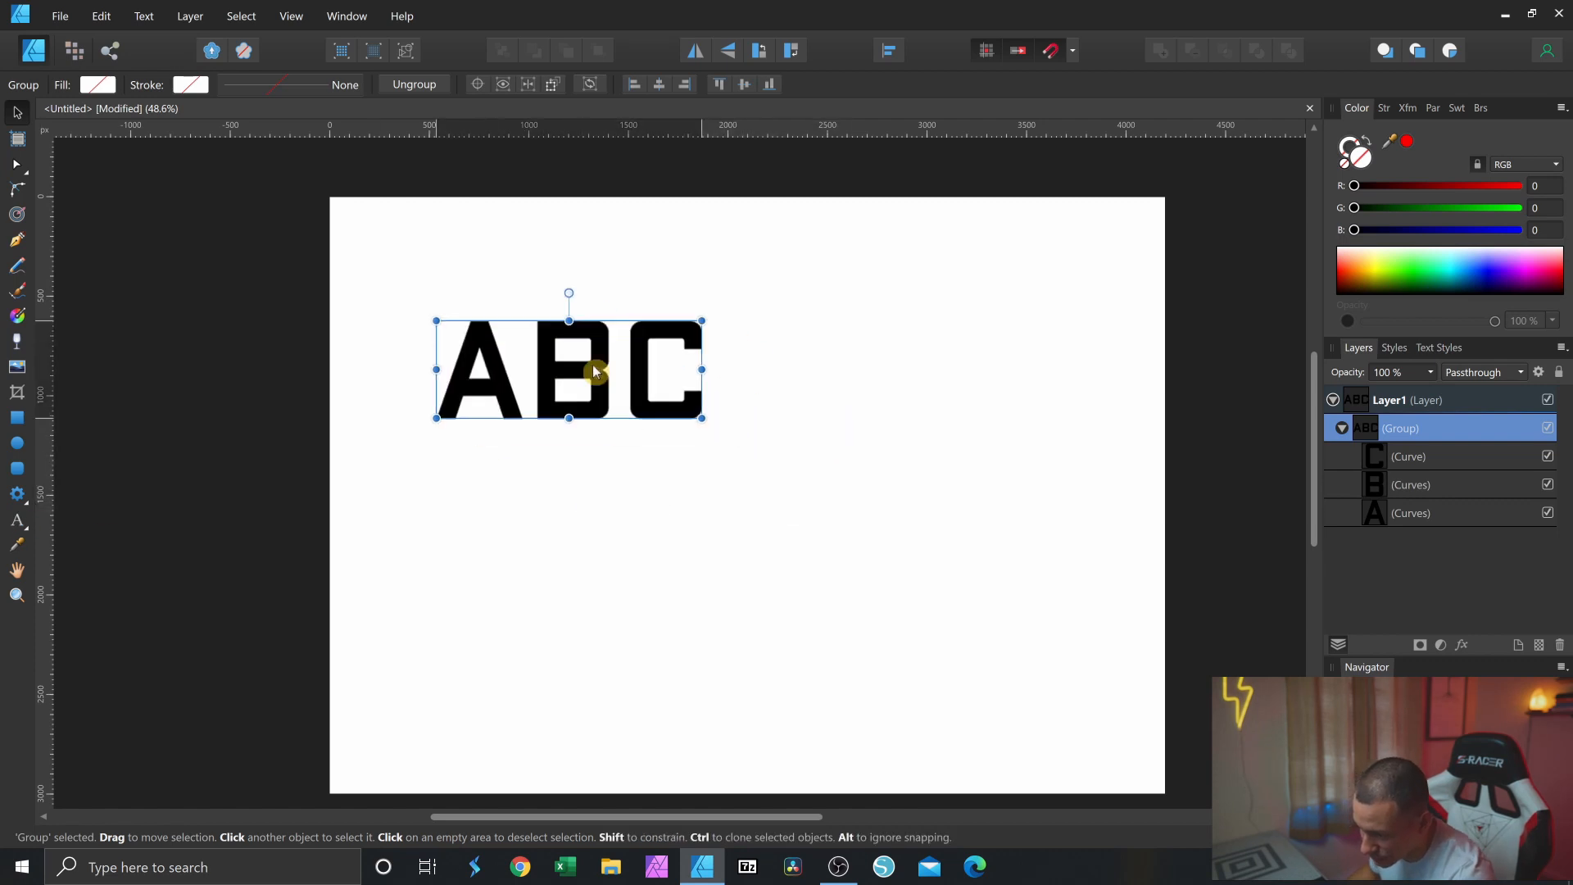
- Draw a text frame about 1360 by 1430 px beside the ABC letters and set its font size to 36 pt
left_click(27, 534)
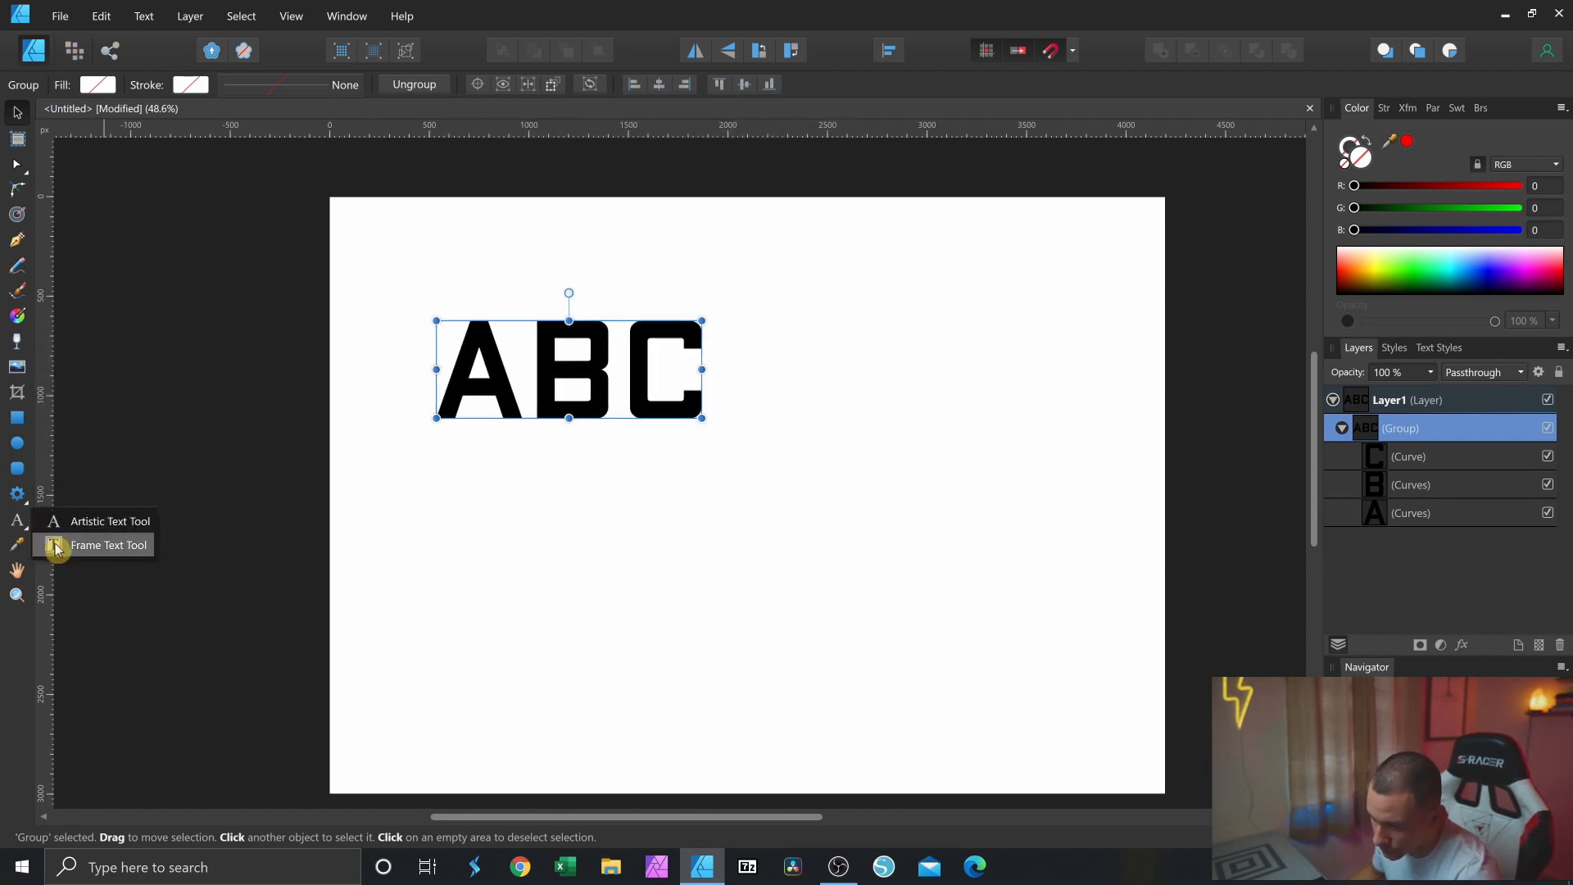
left_click(59, 545)
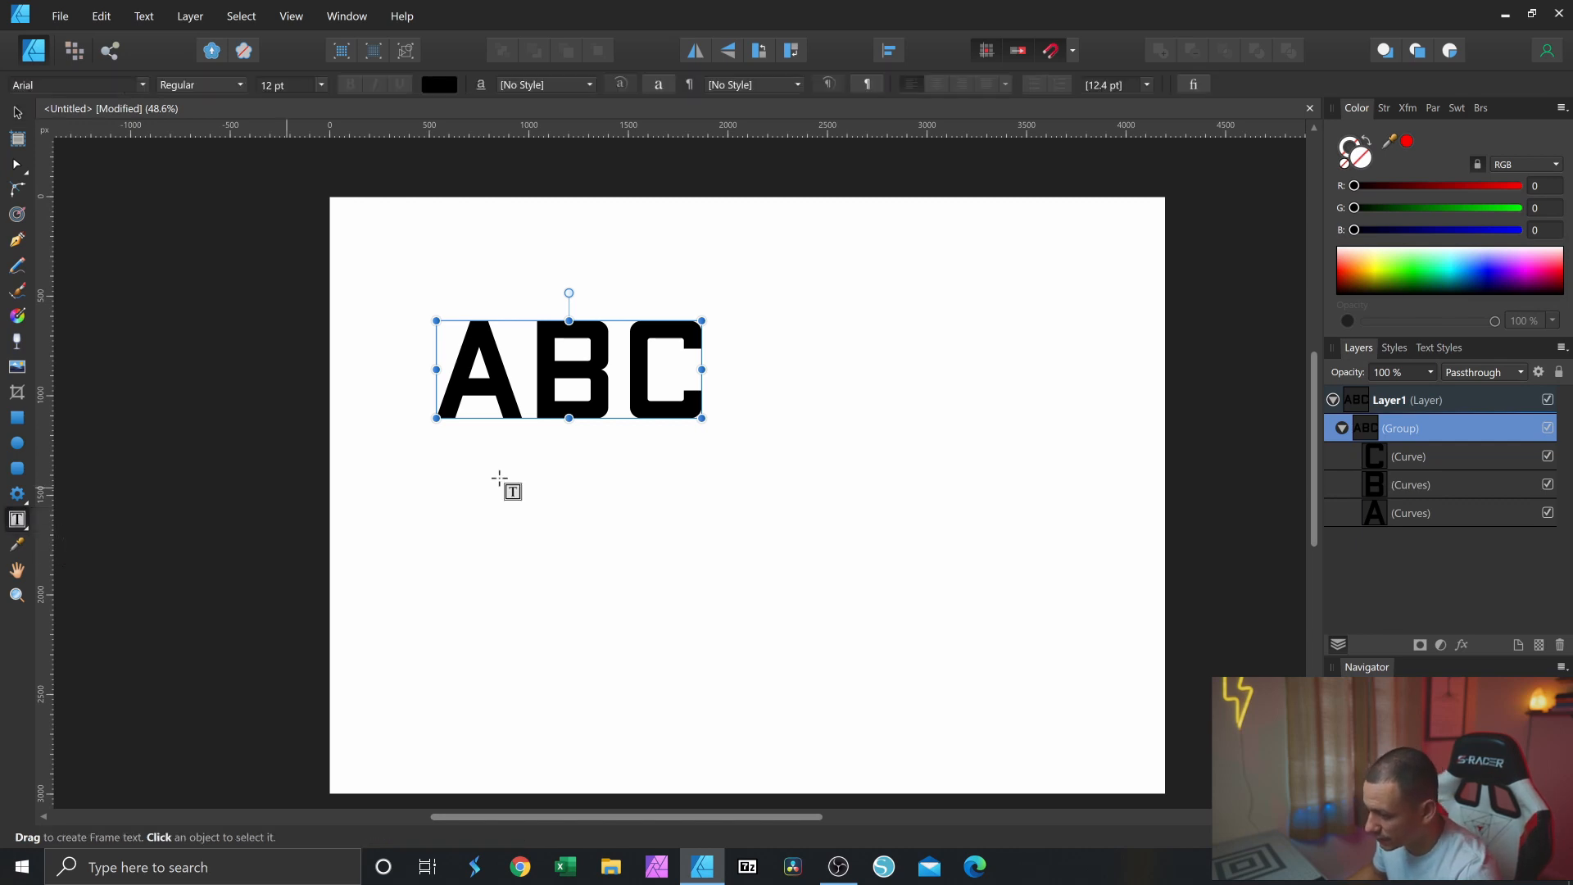
left_click_drag(797, 331, 1068, 616)
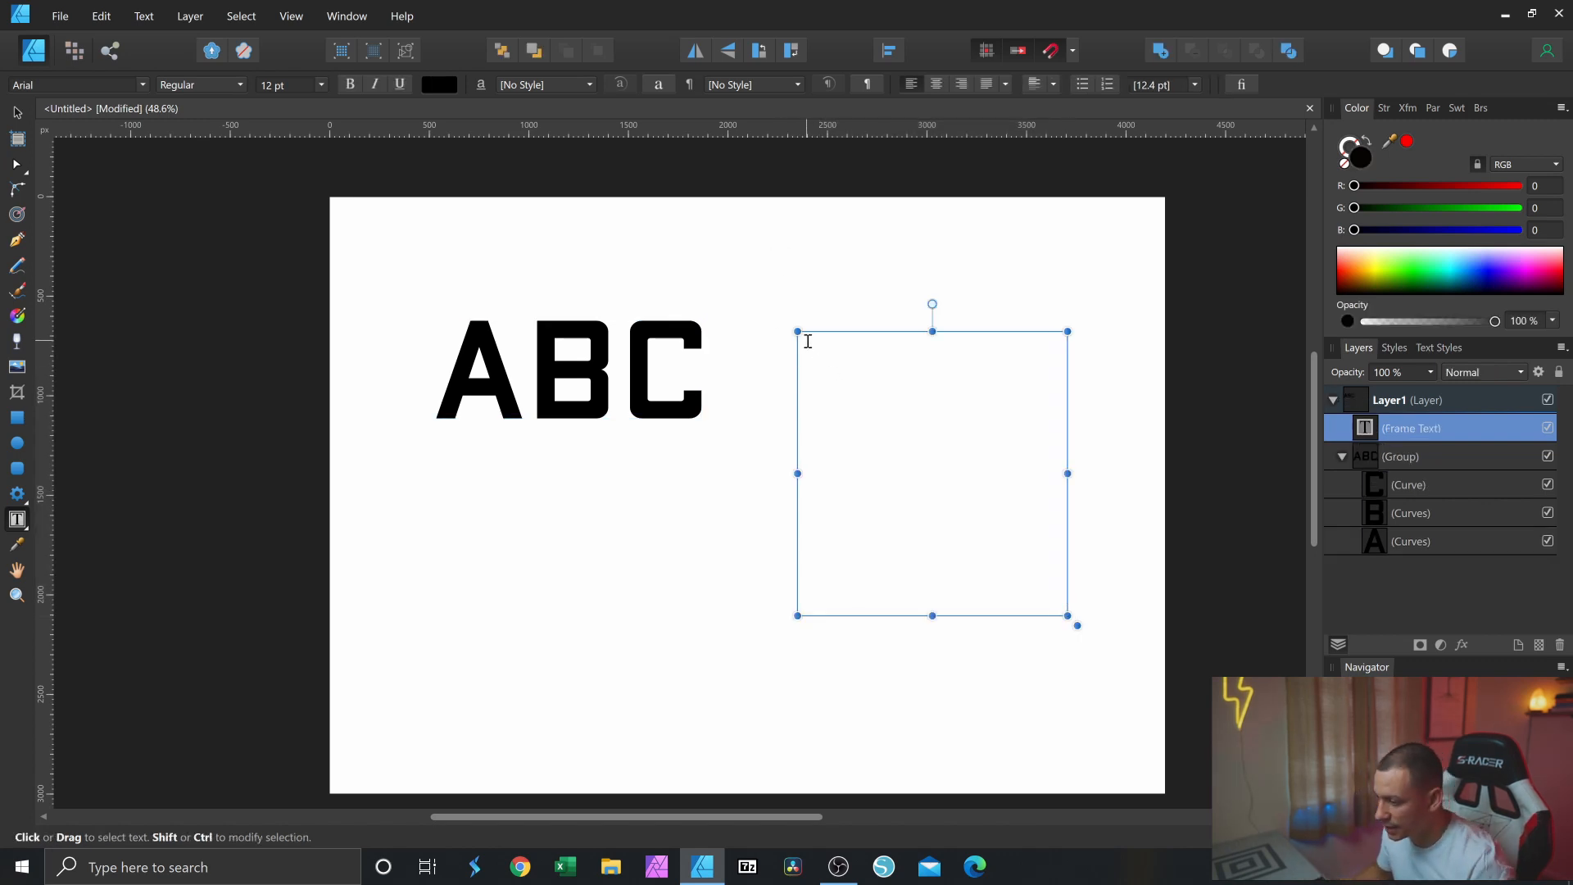
left_click(327, 88)
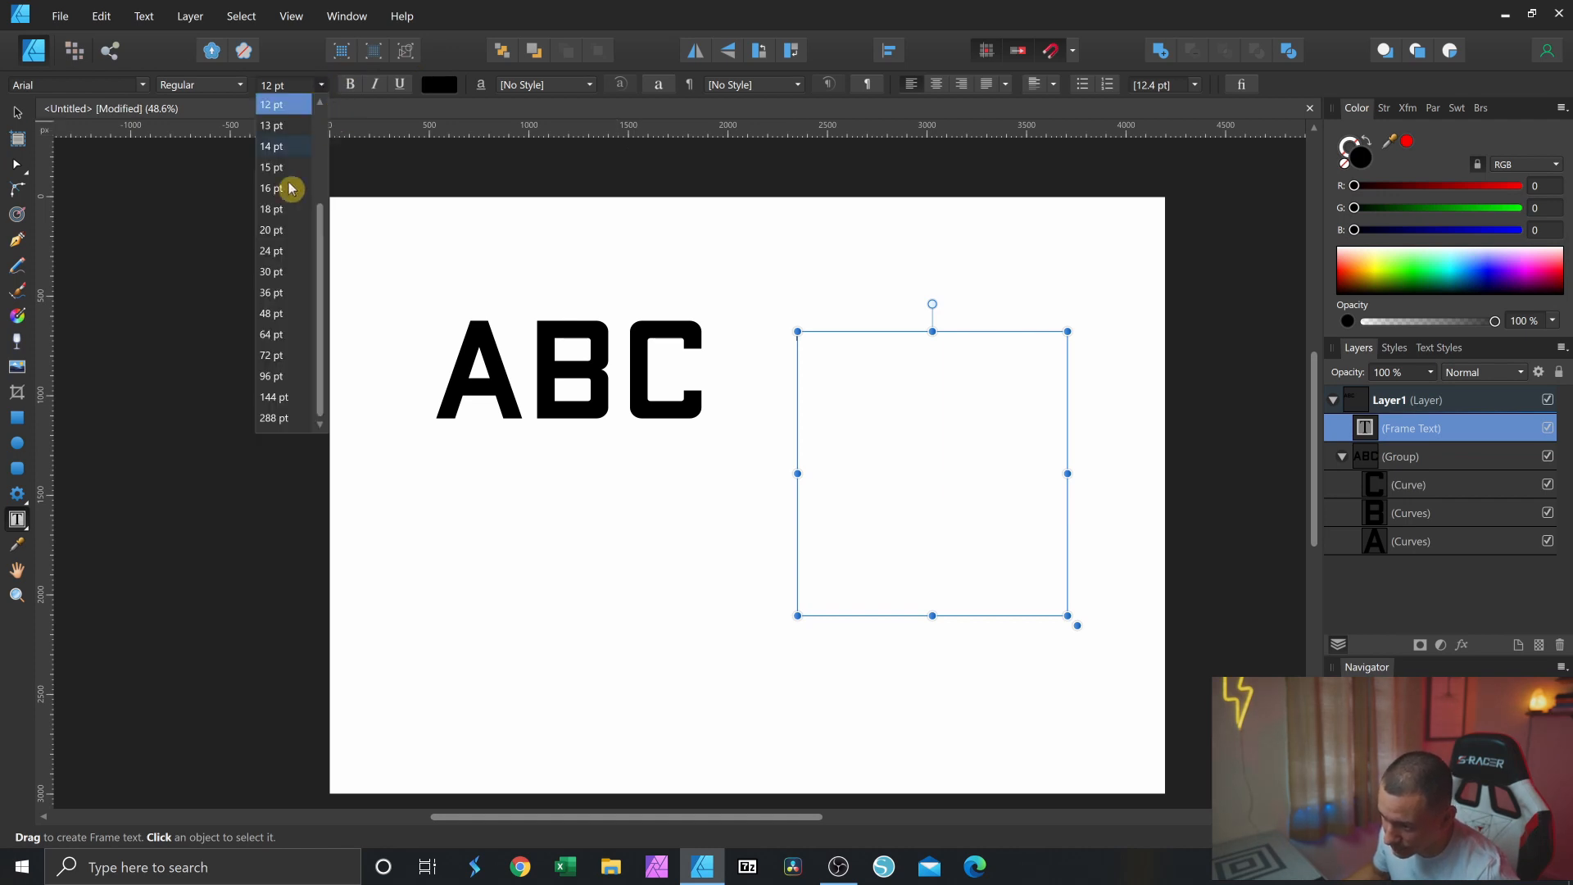
left_click(283, 296)
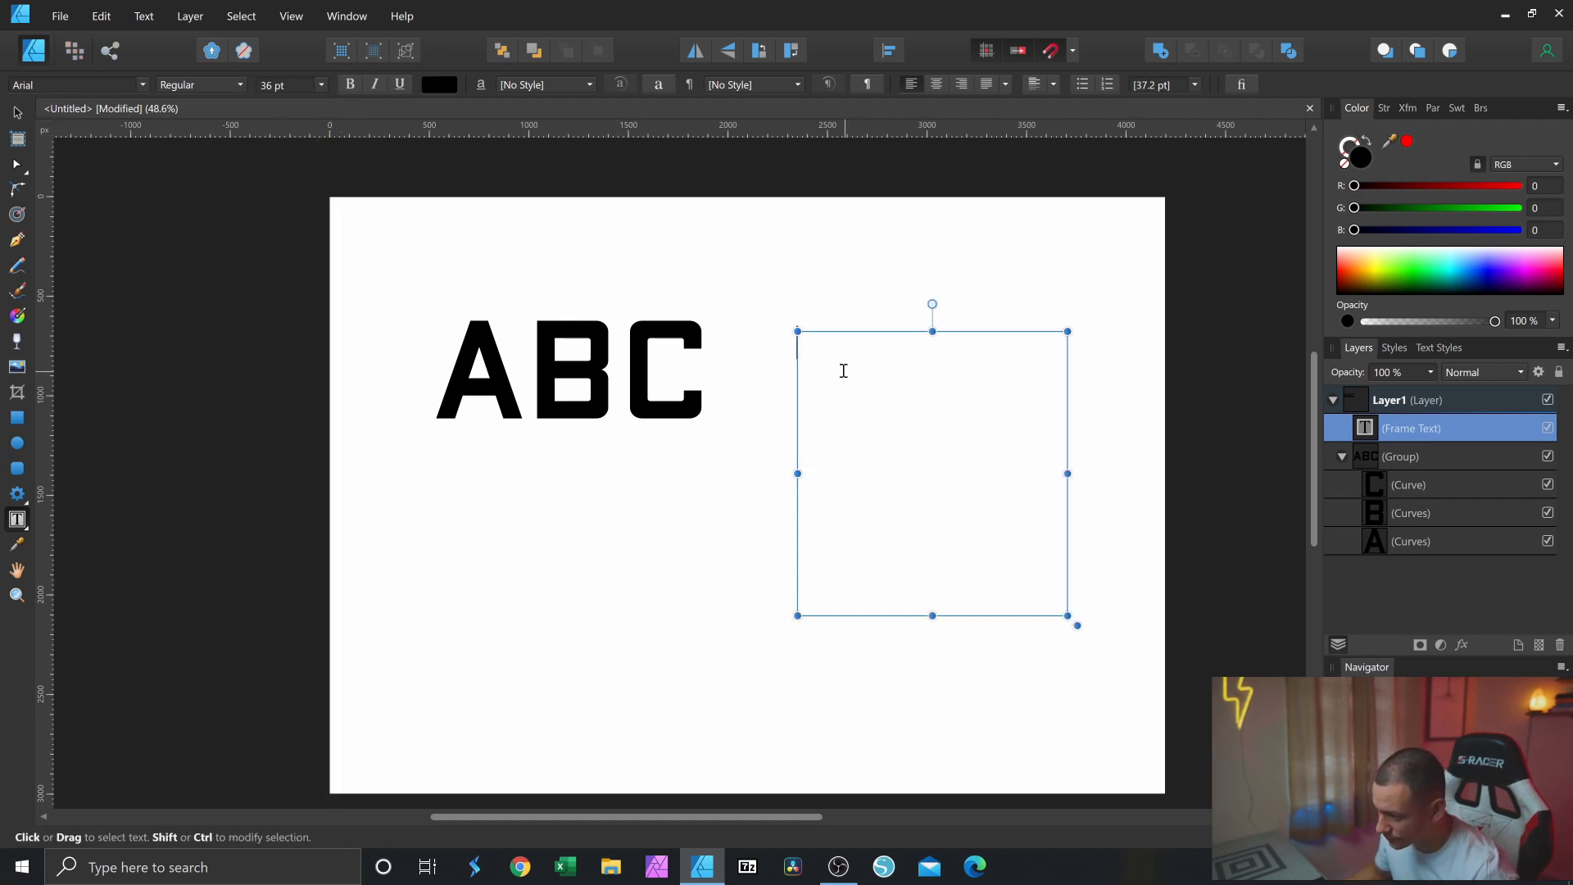
- Fill the text frame with "ANGEL", a run of capital A's wrapping onto a fourth line, and a final "V"
type("ANGEL")
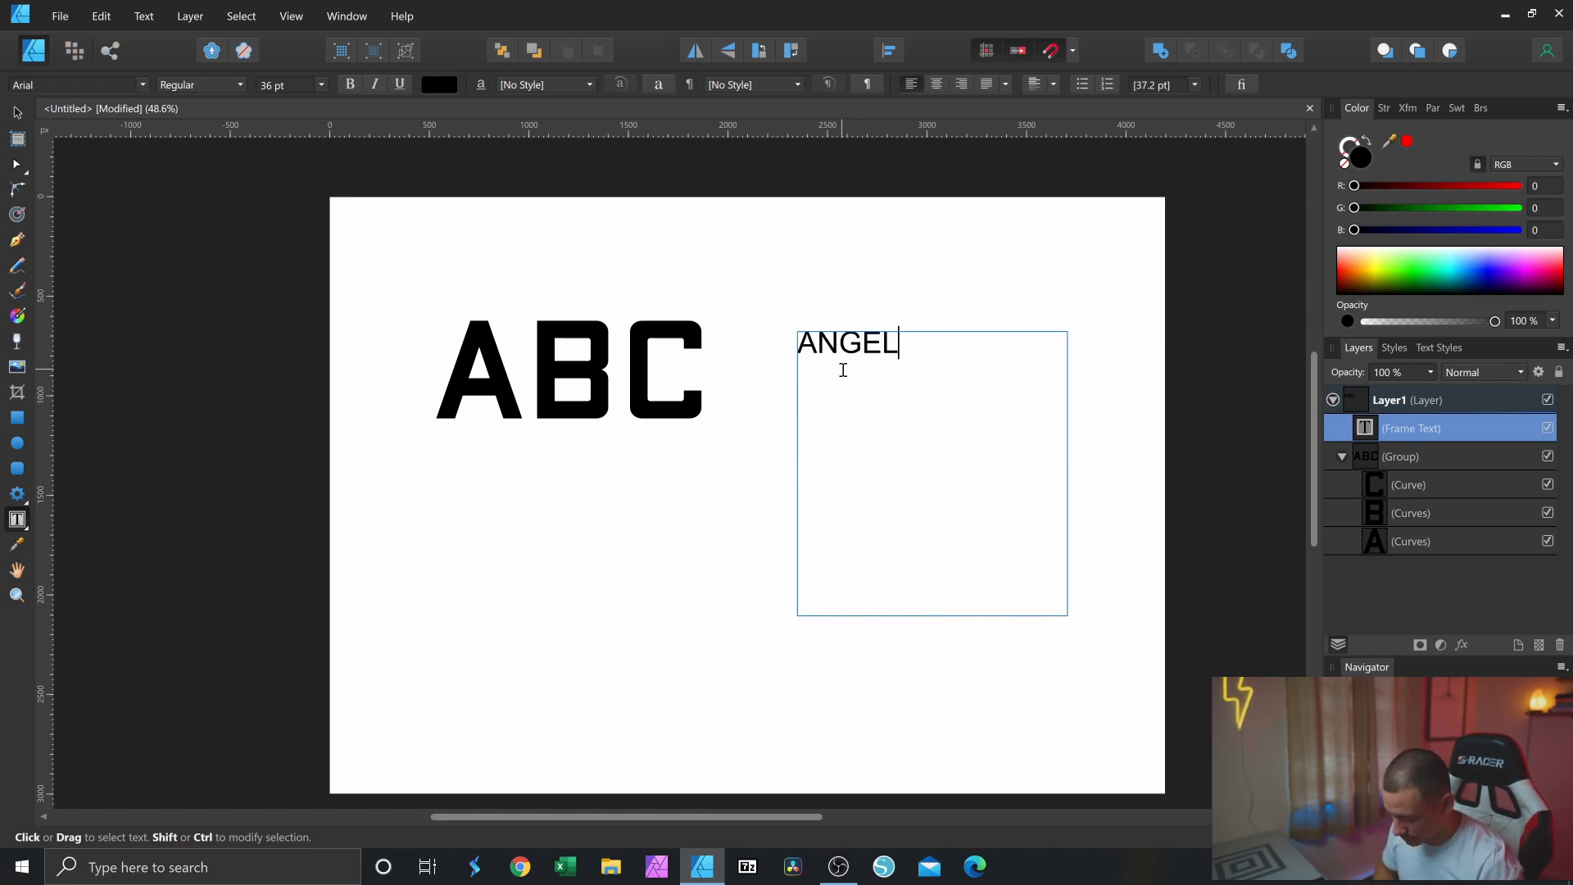
type("AAAAAAAAAAAAAA")
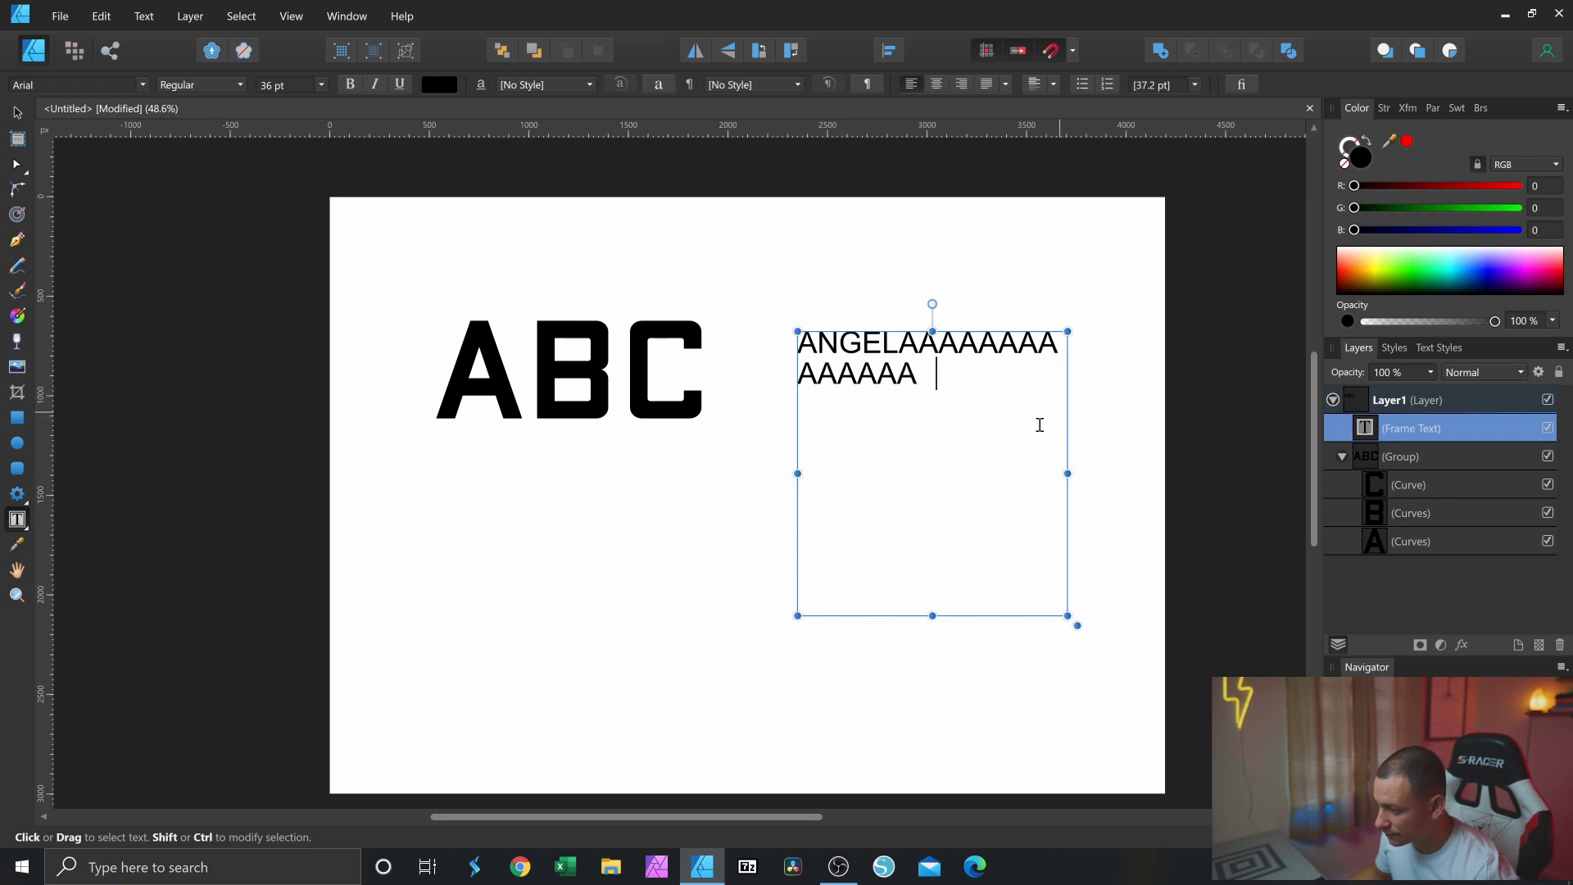
type("AAAAAAAAAAAAAAAAAAAAAAAA")
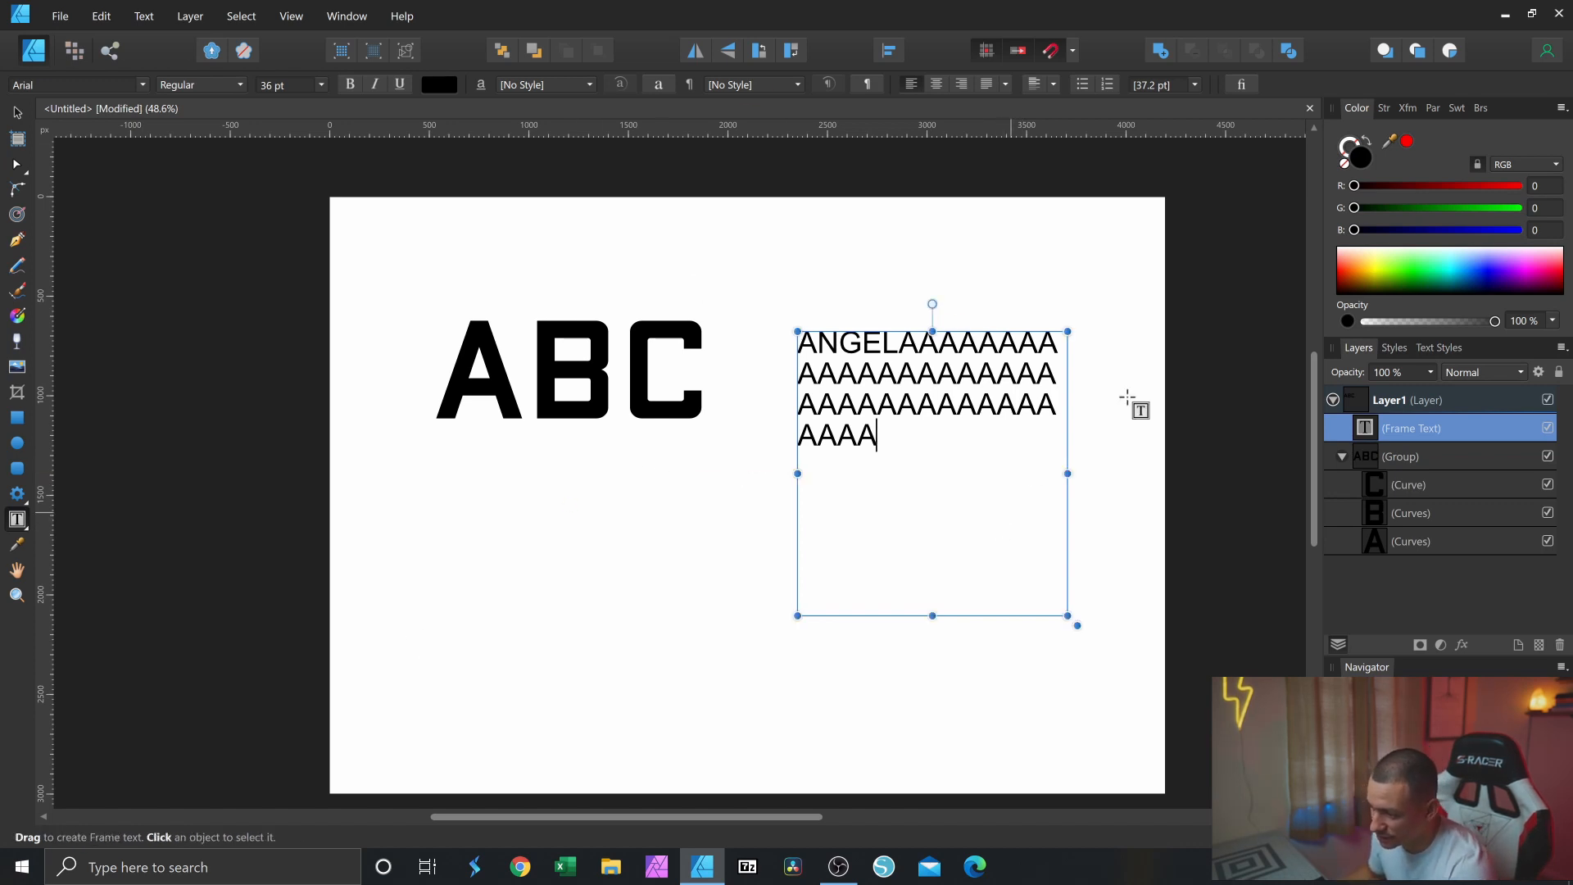
type("V")
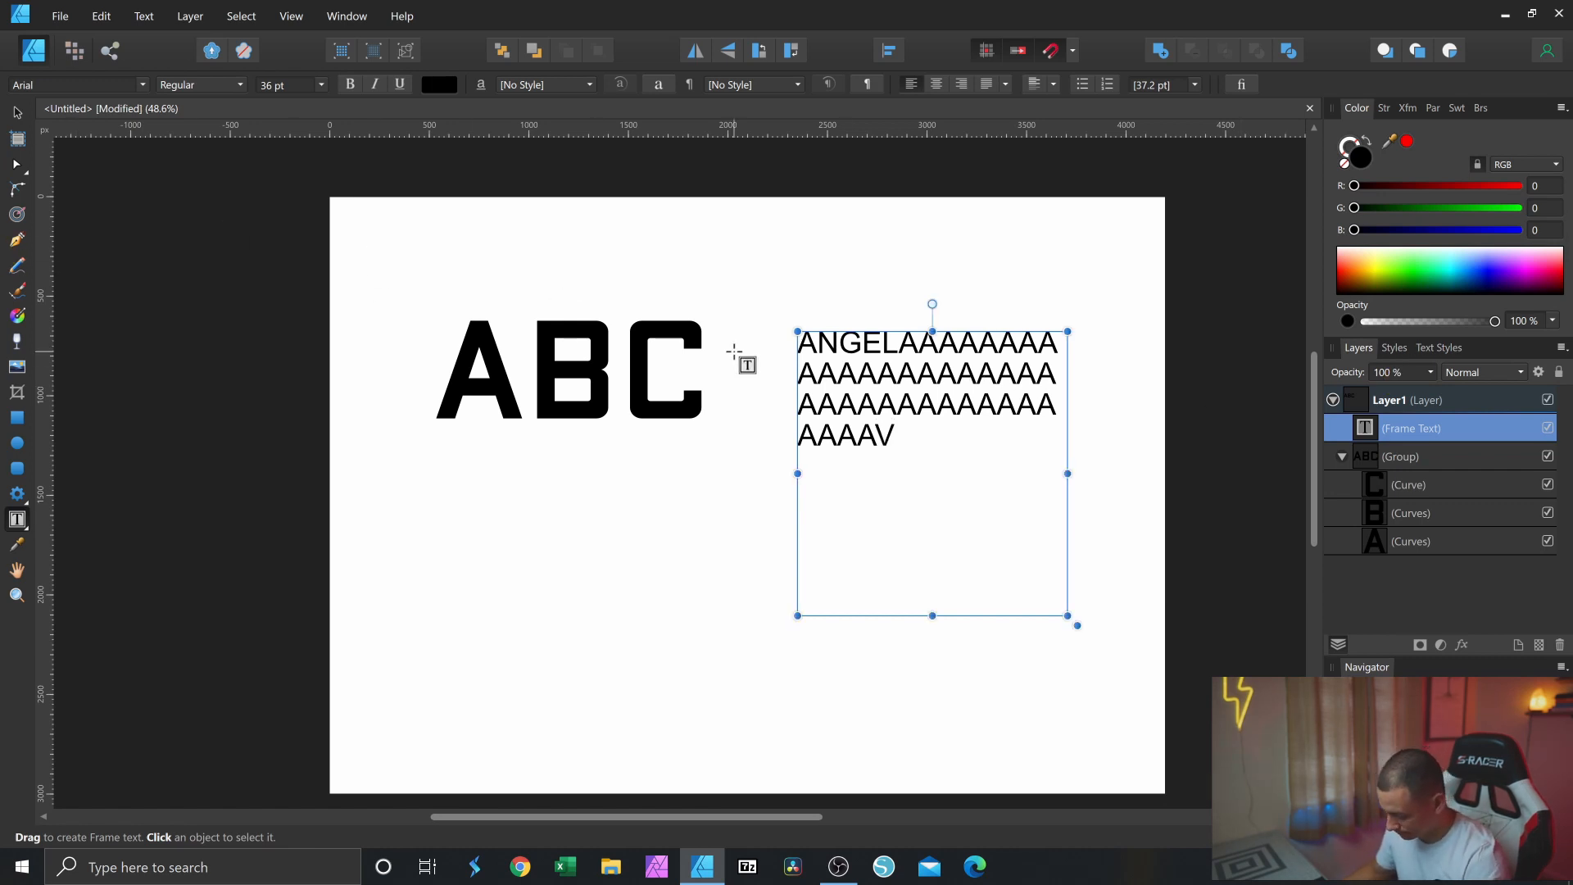
- Delete Layer1 with the text frame and the letter group from the document
left_click(1333, 401)
left_click(1388, 411)
key("Delete")
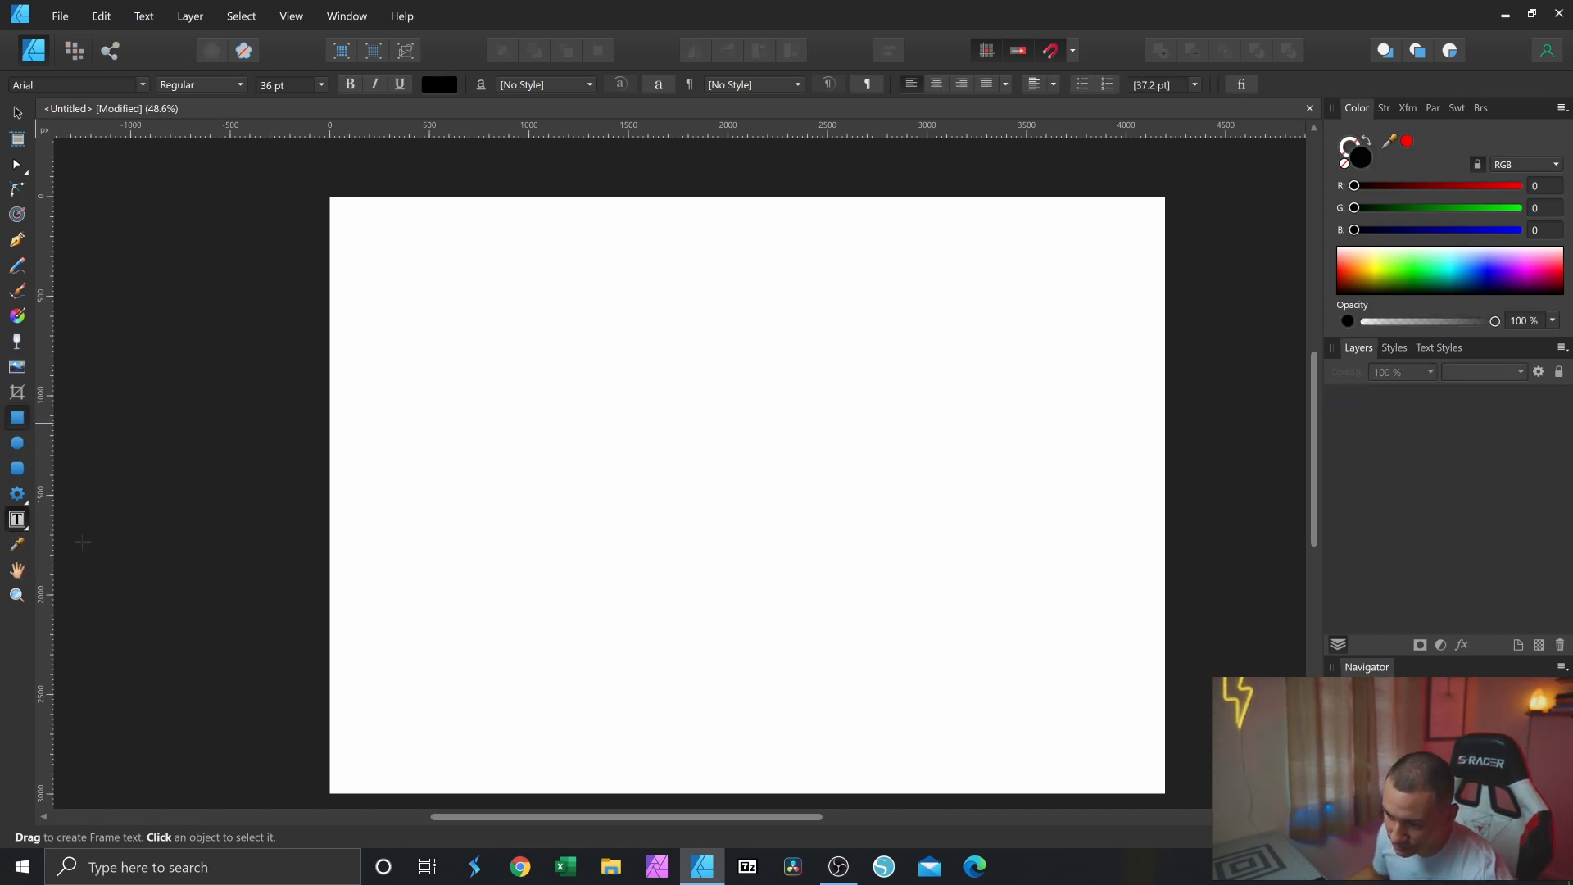
- Draw a blue gradient square about 670 px wide in the upper-left area of the page
left_click(17, 418)
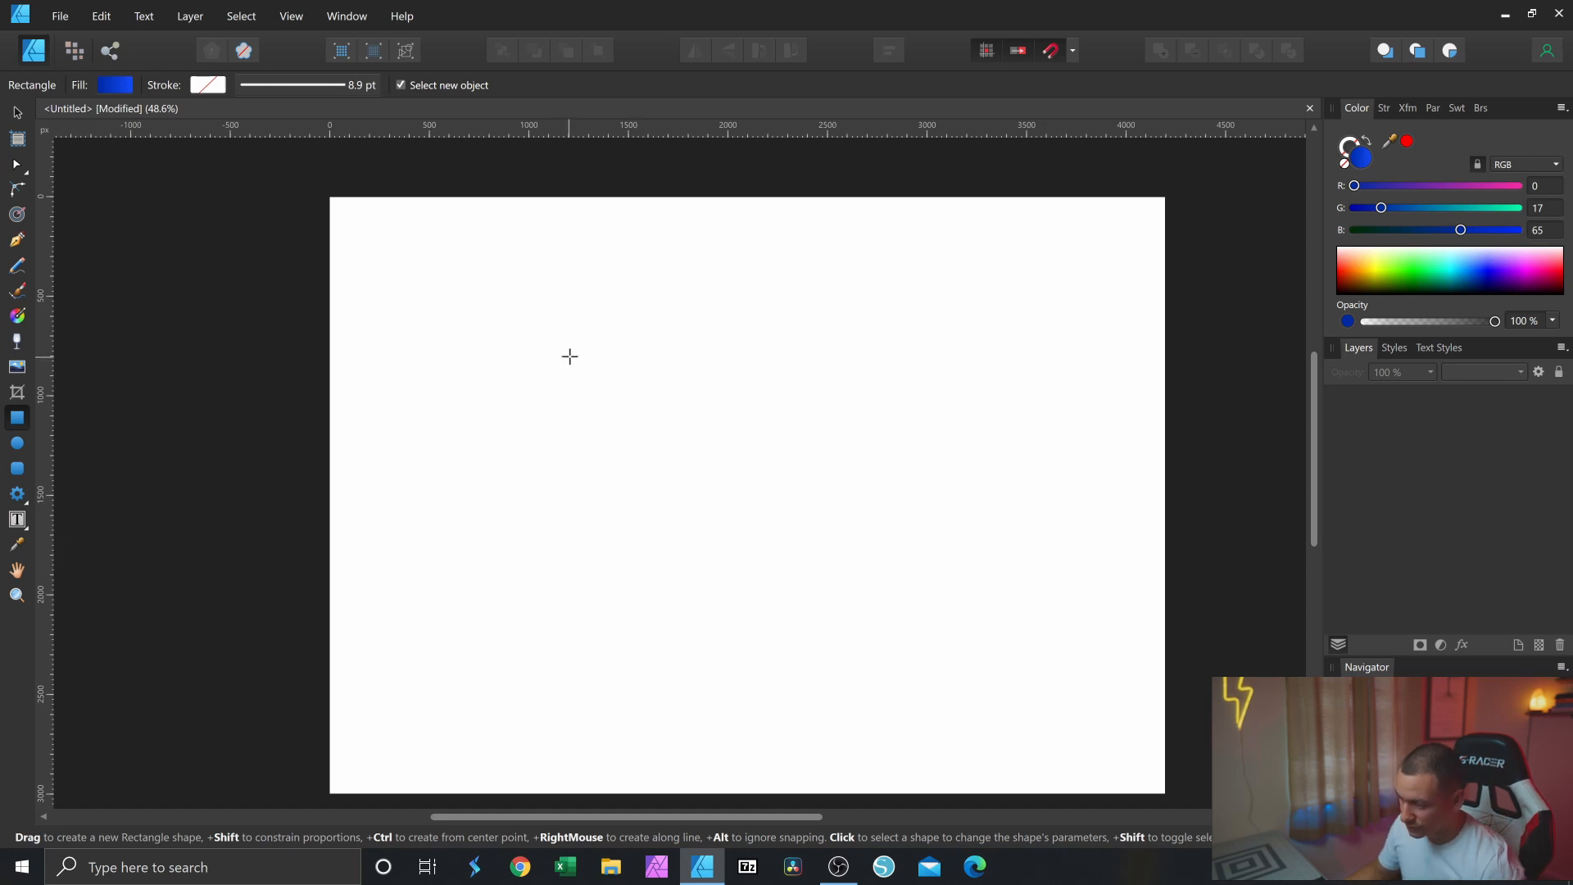
mouse_move(539, 367)
left_mouse_down()
mouse_move(583, 433)
mouse_move(605, 435)
left_mouse_up()
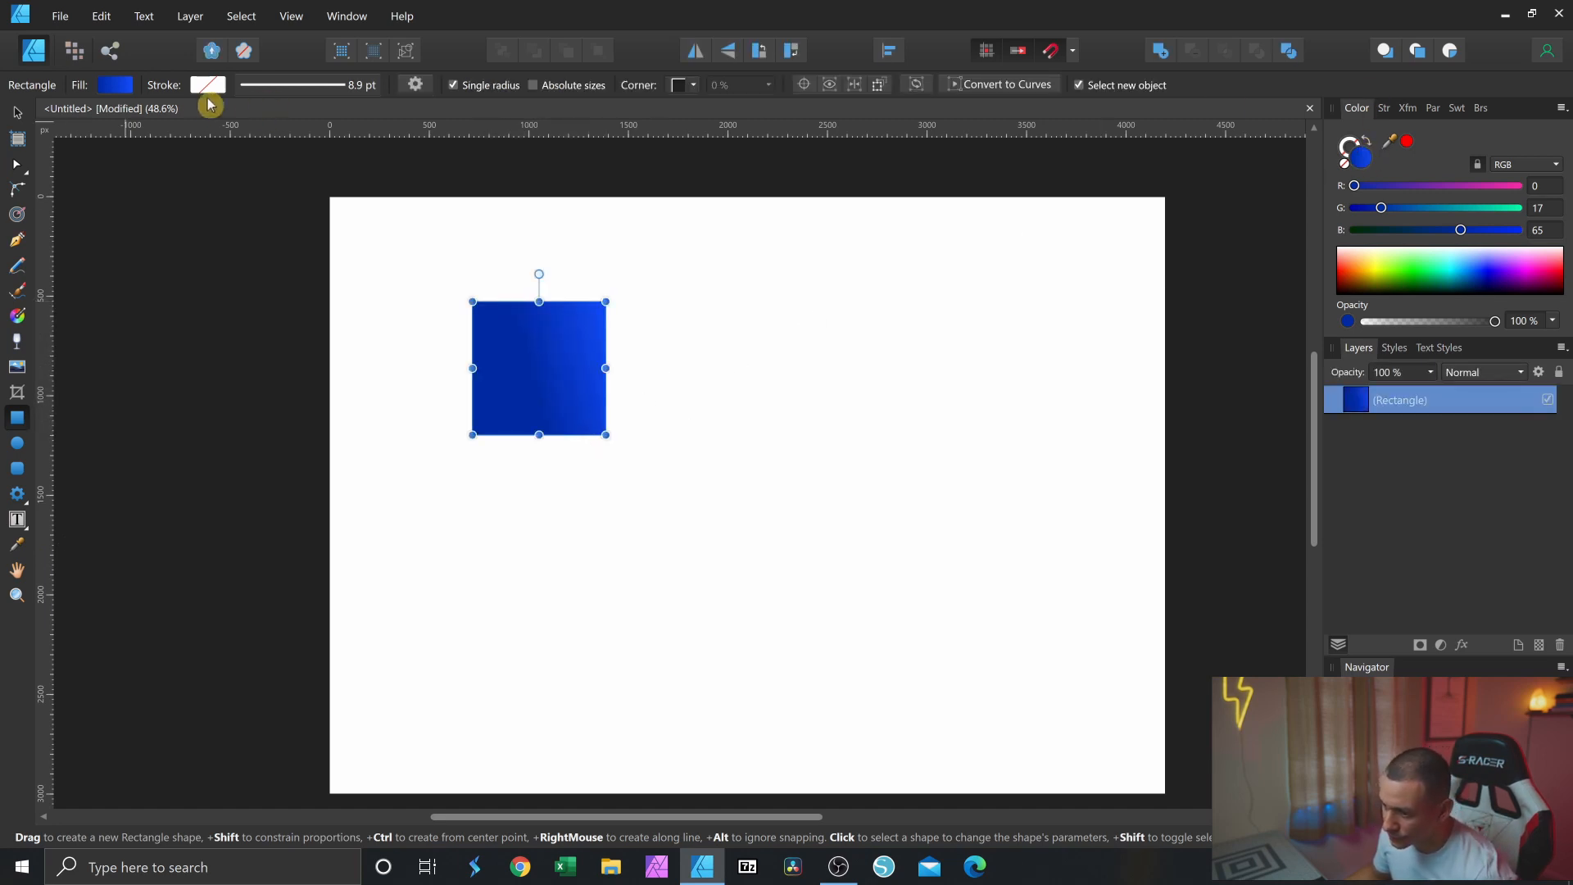
left_click(109, 87)
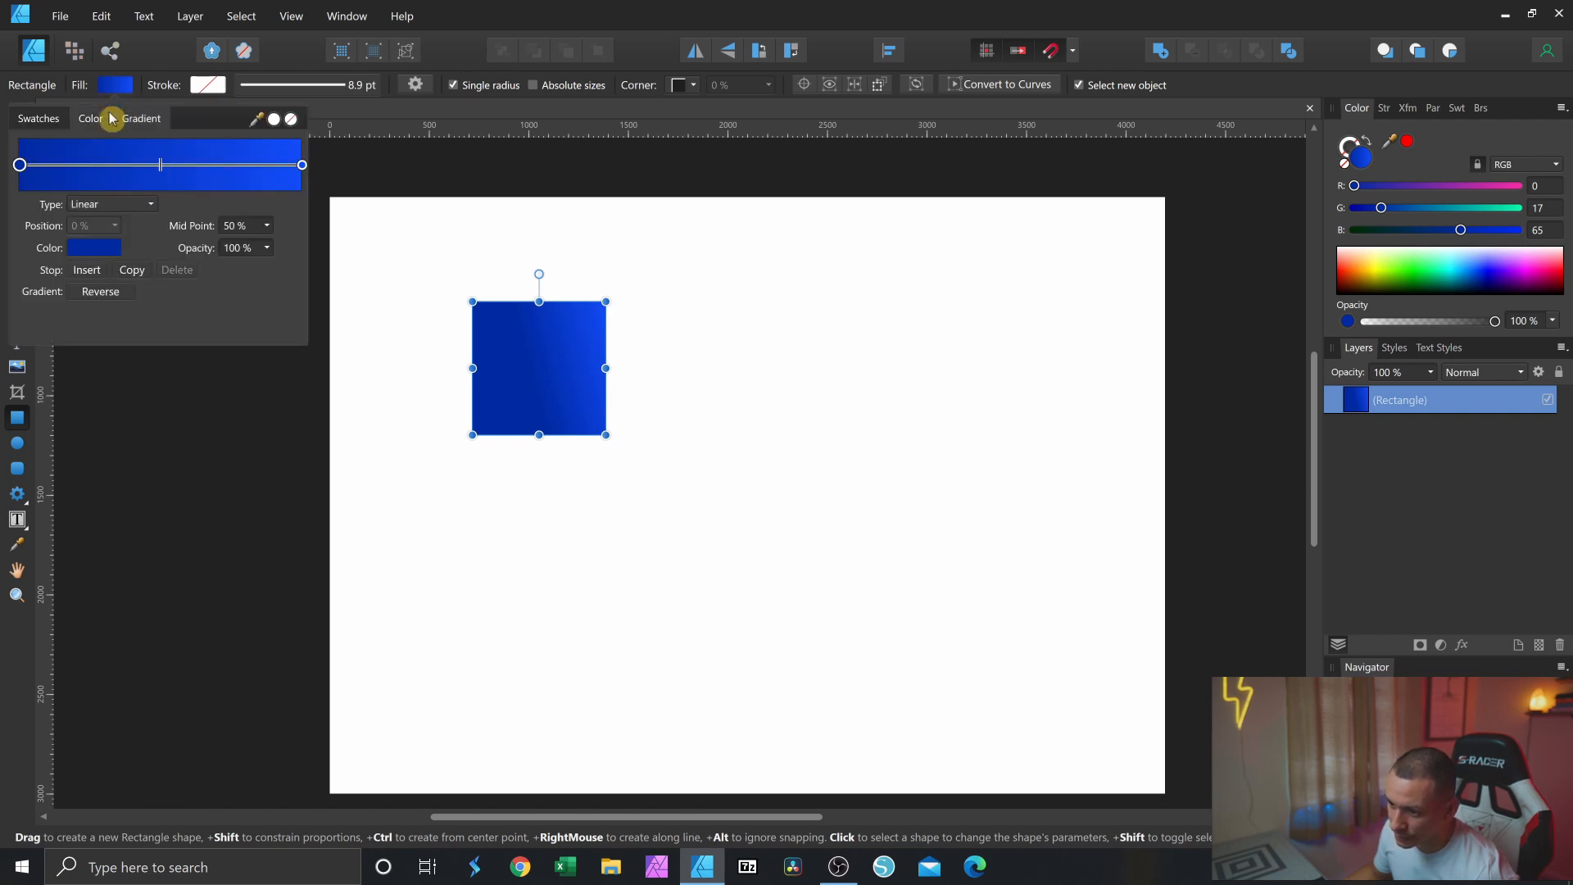
left_click(90, 119)
left_click(106, 150)
left_click(188, 153)
left_click(558, 271)
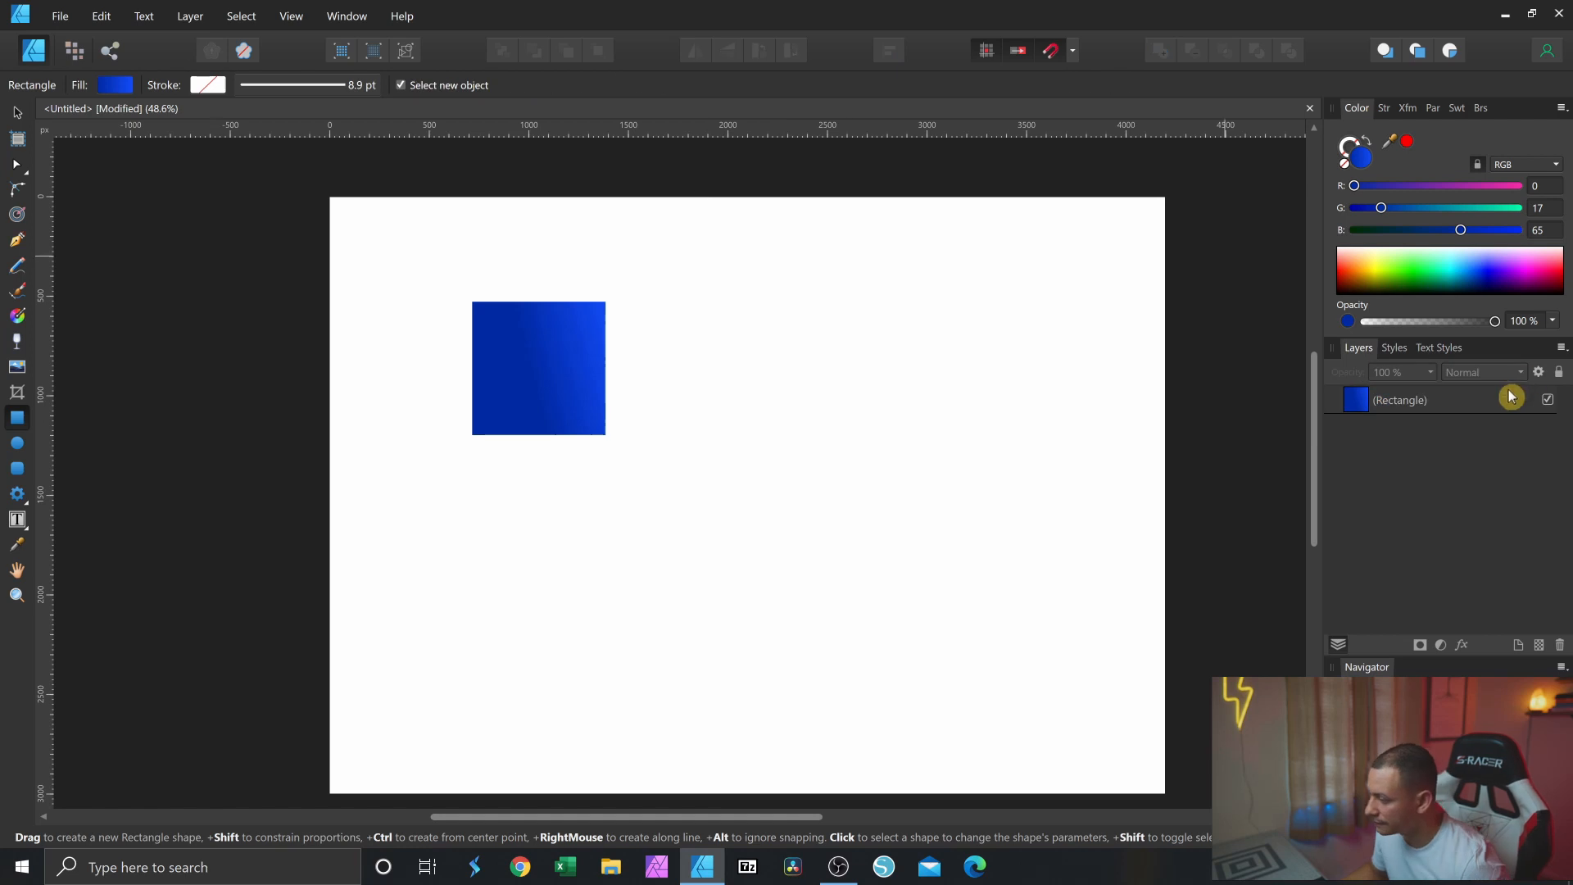
- Place two copies of the blue square in a row to its right, filling the first green and the second red
left_click(17, 114)
left_click_drag(565, 392, 760, 393)
left_click_drag(1383, 277, 1414, 273)
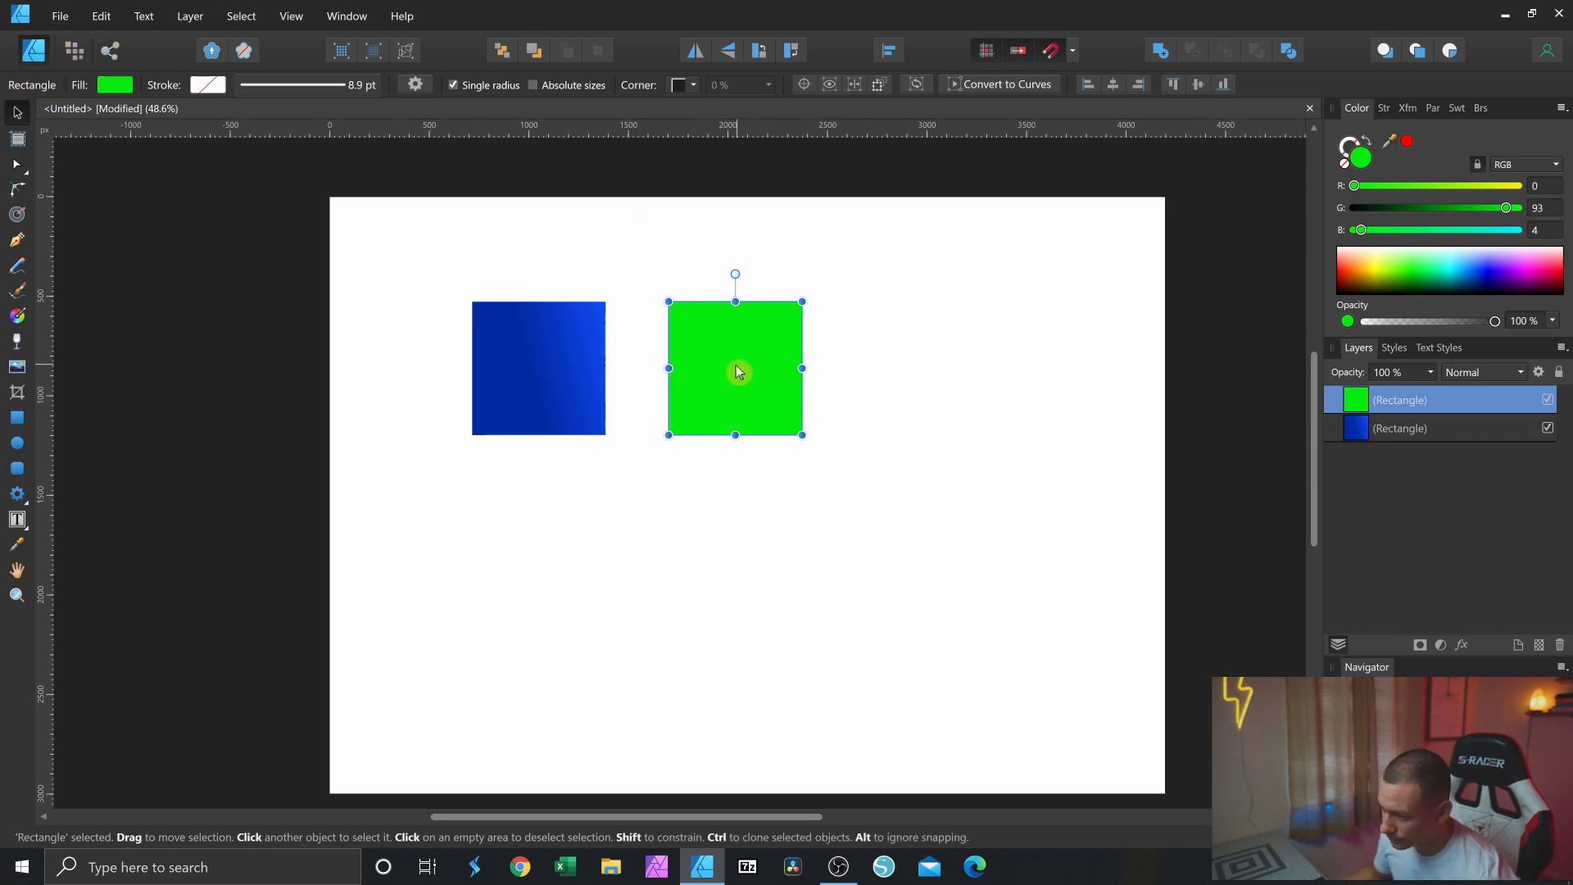
mouse_move(737, 374)
left_mouse_down()
mouse_move(961, 549)
mouse_move(970, 365)
left_mouse_up()
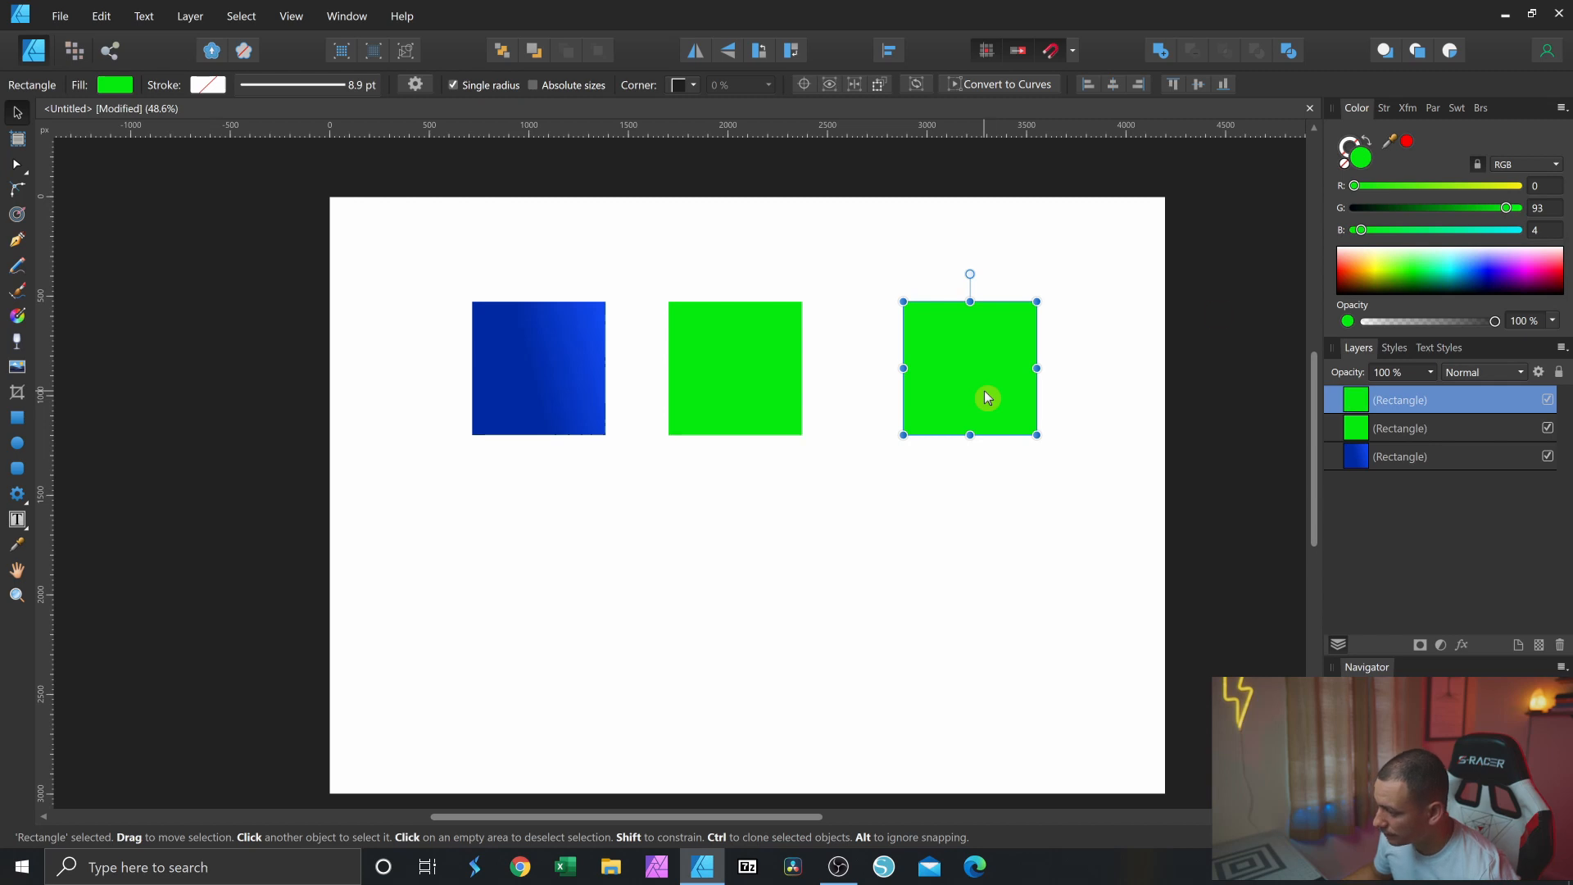
left_click_drag(1420, 267, 1345, 276)
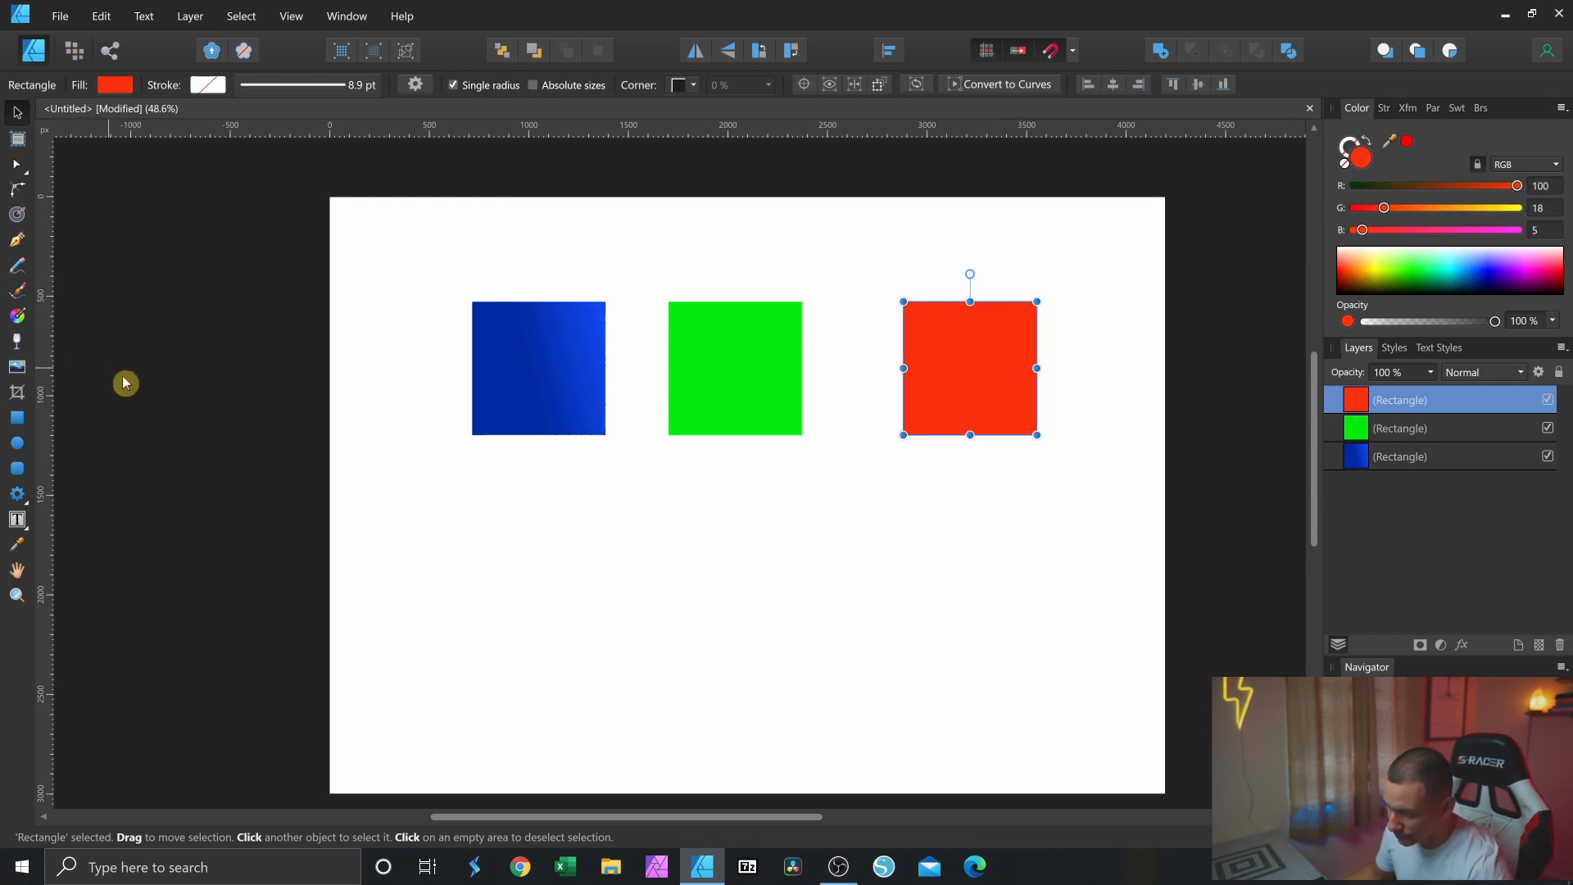
- Apply the green square's color to the red square with the Color Picker Tool, and undo the change
left_click(16, 545)
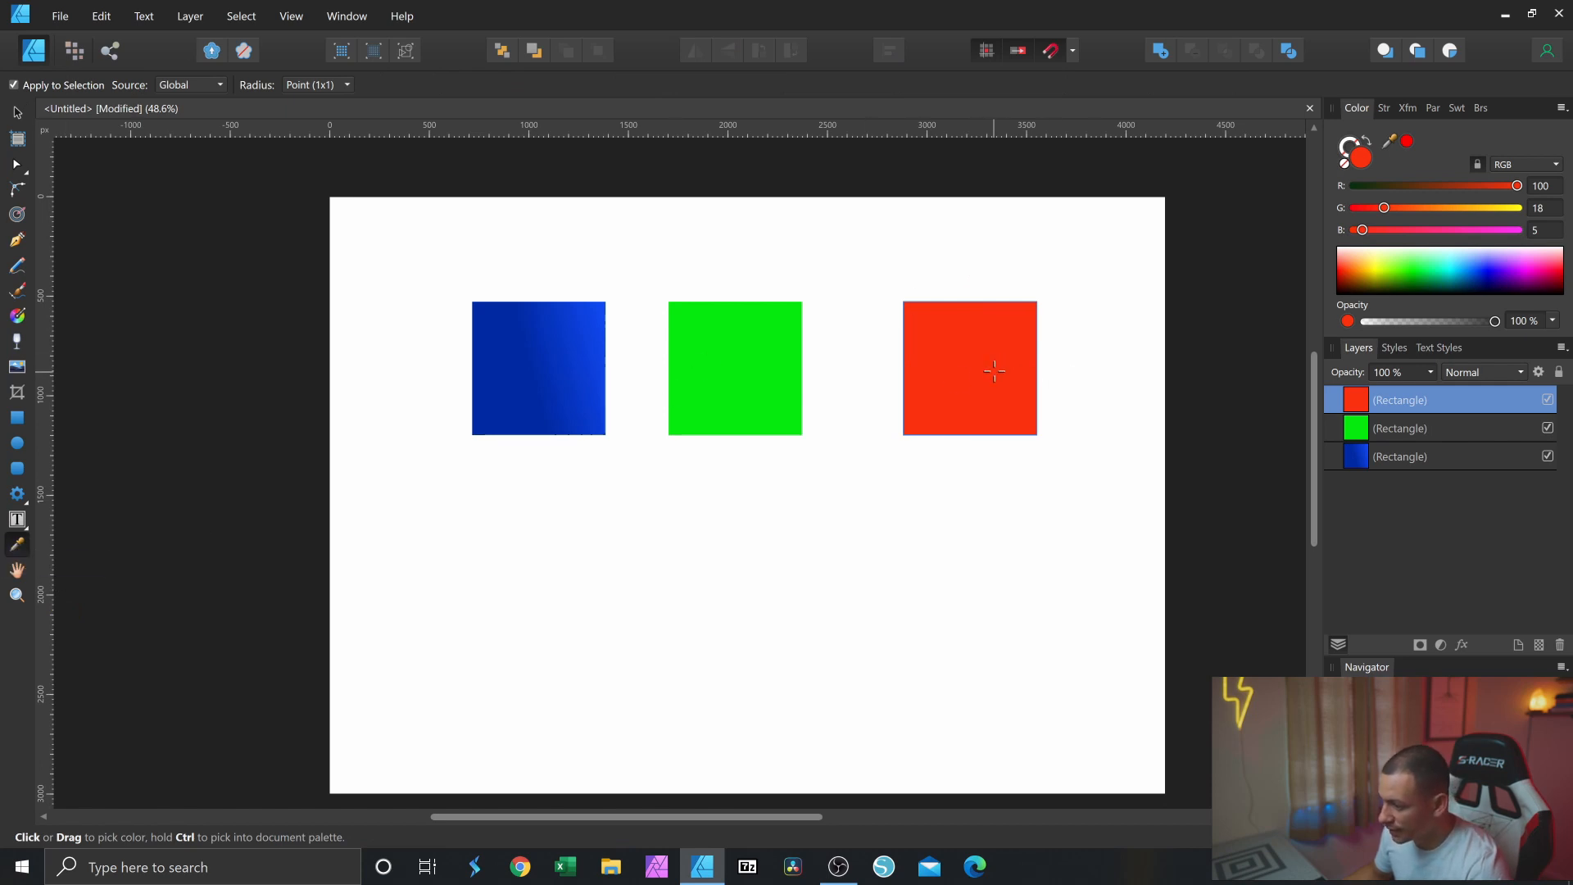
left_click(740, 358)
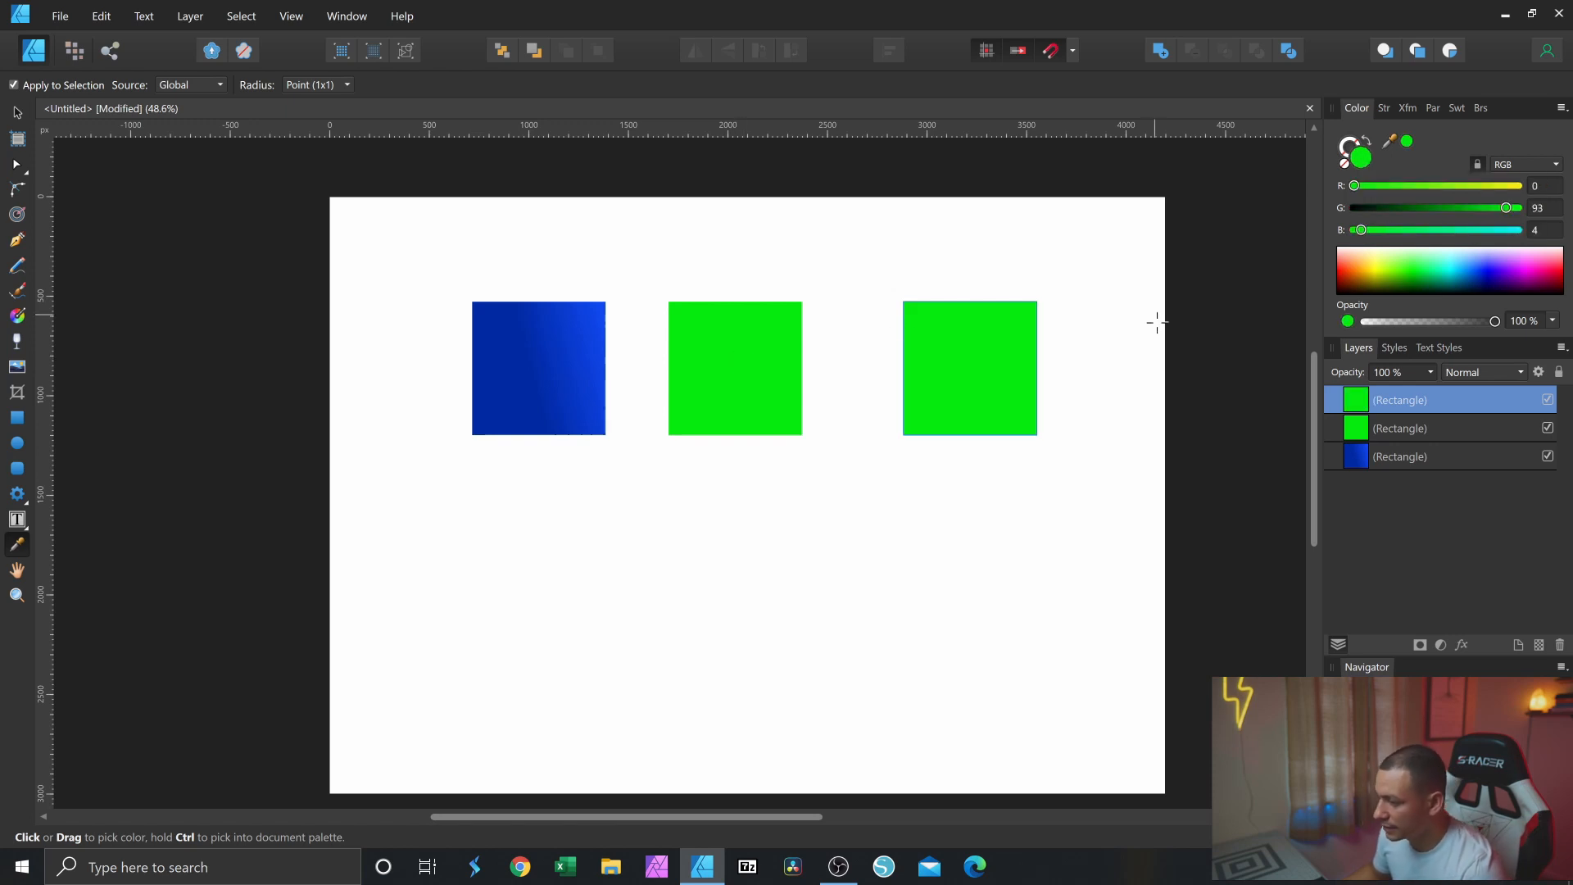
key("ctrl+z")
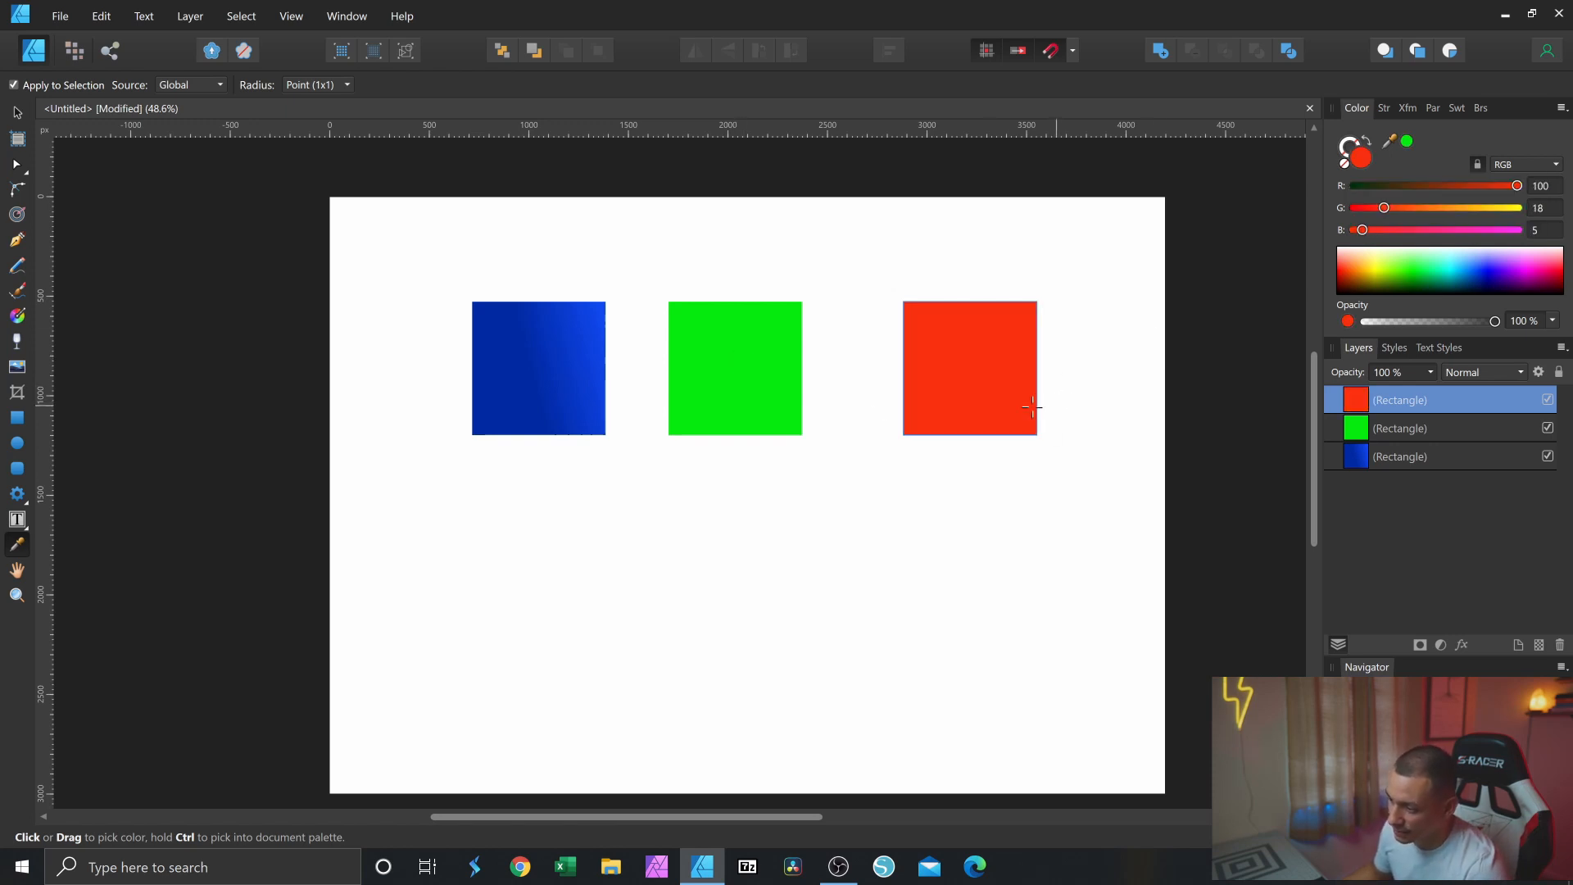
- Recolor the blue square with red sampled from the rightmost square, and delete the recolored square
left_click(1418, 464)
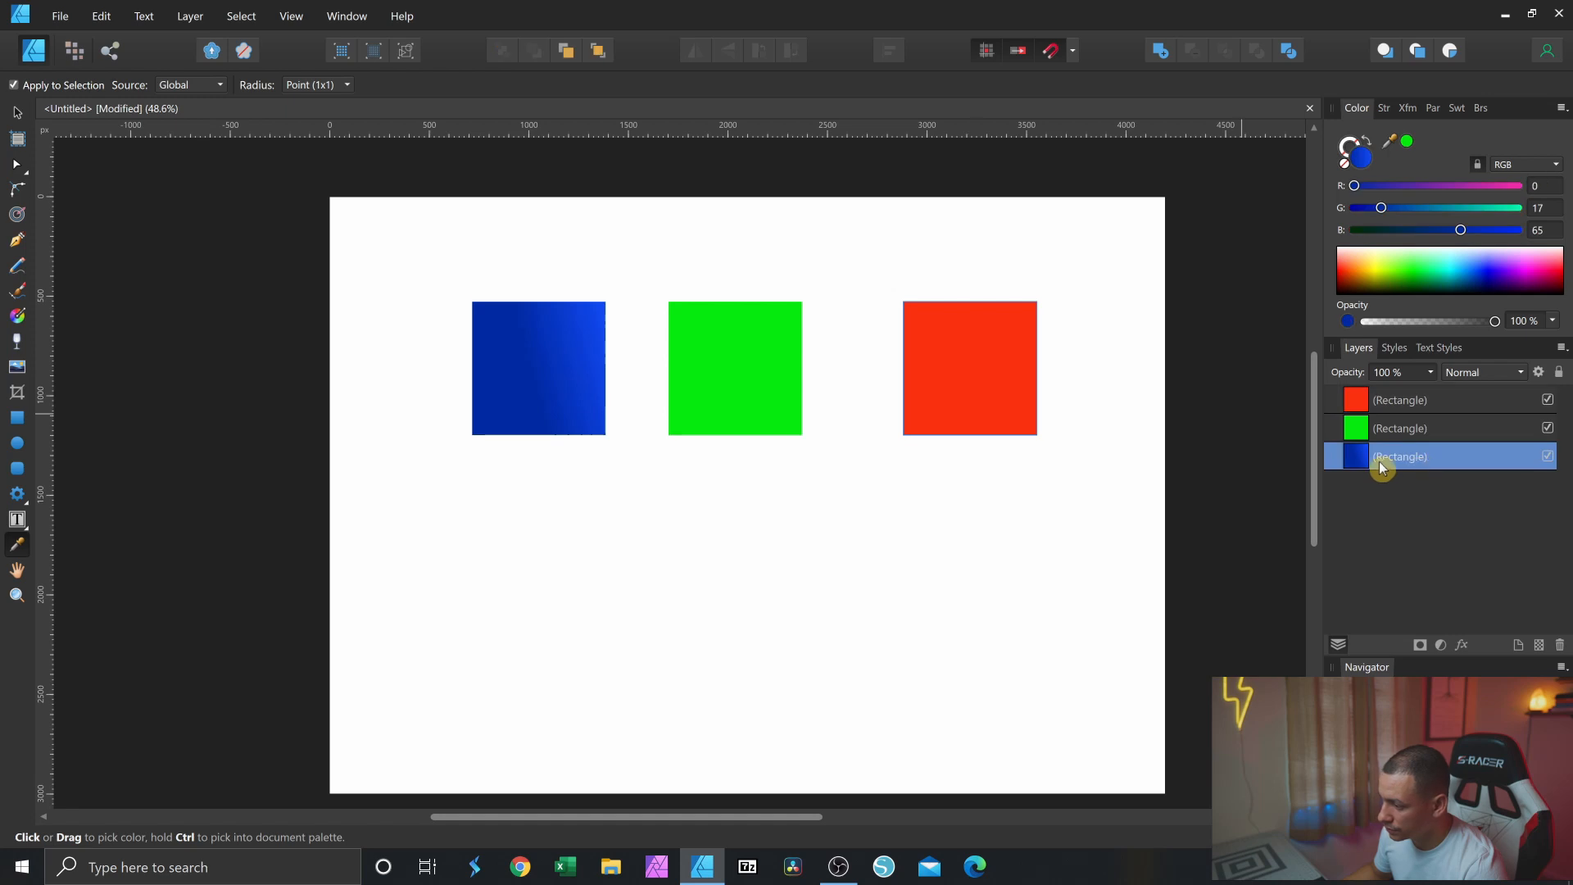
left_click(940, 357)
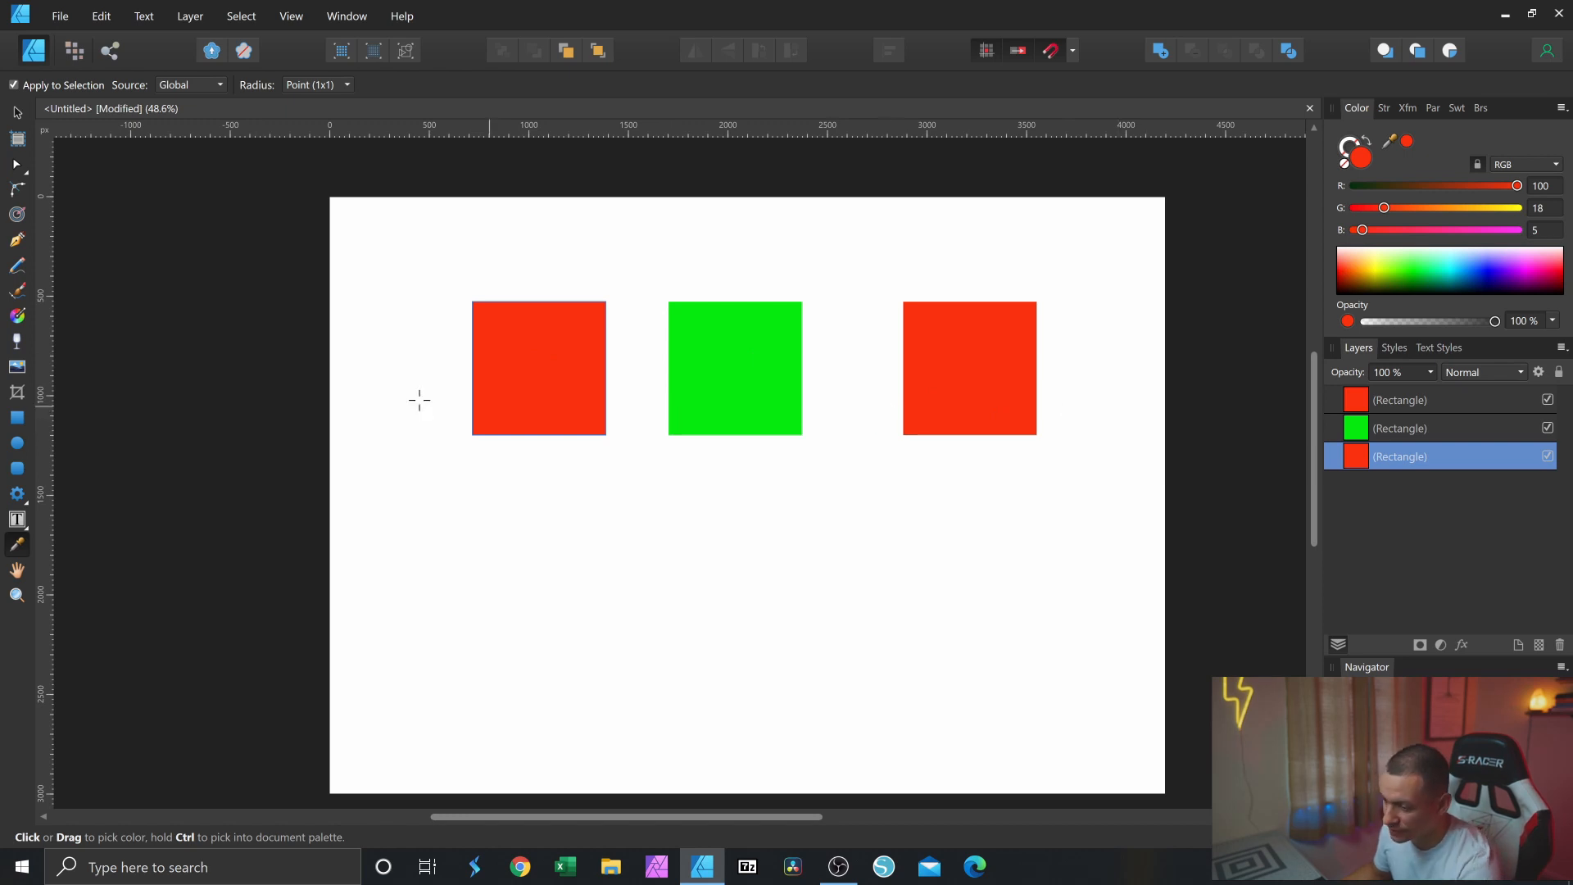
key("Delete")
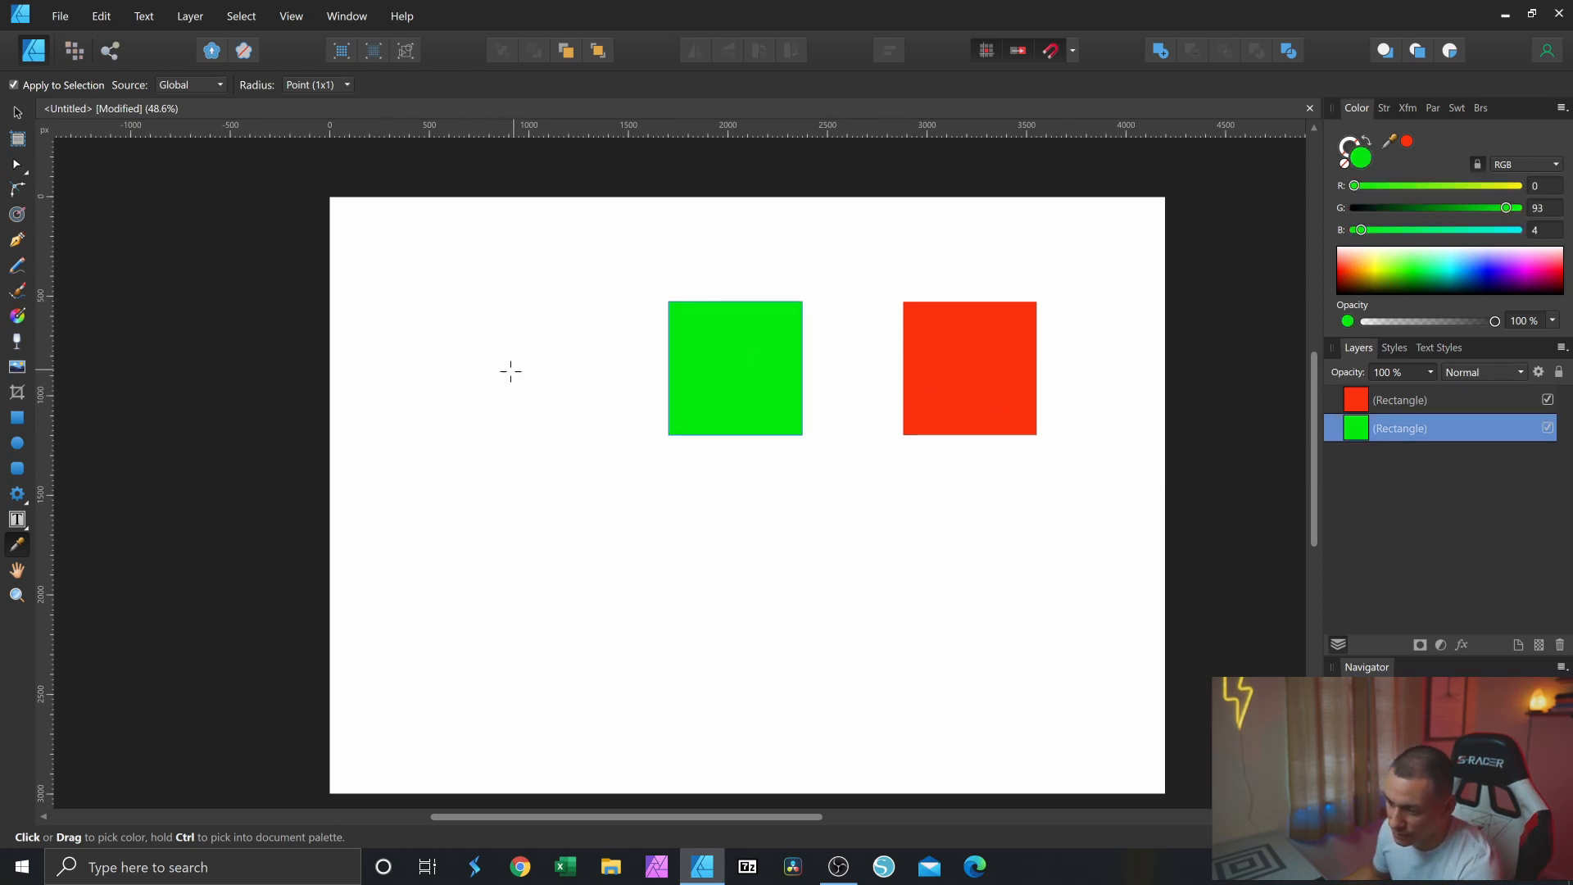
key("Delete")
key("Delete")
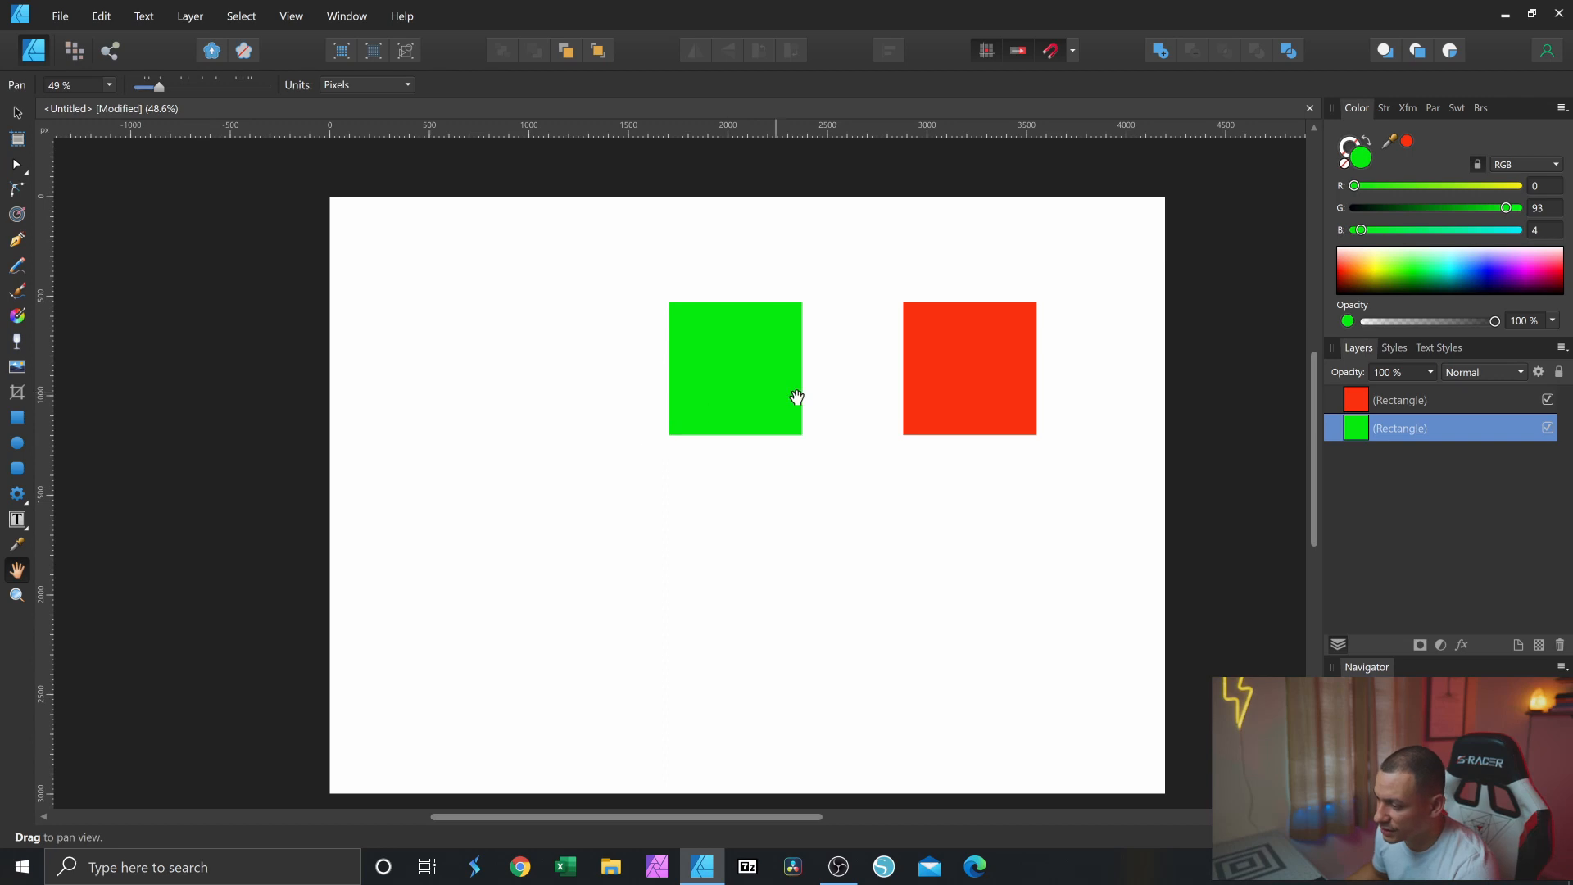
- Pan the page around with the View Tool, and zoom in on the two squares and back out
left_click_drag(799, 393, 785, 380)
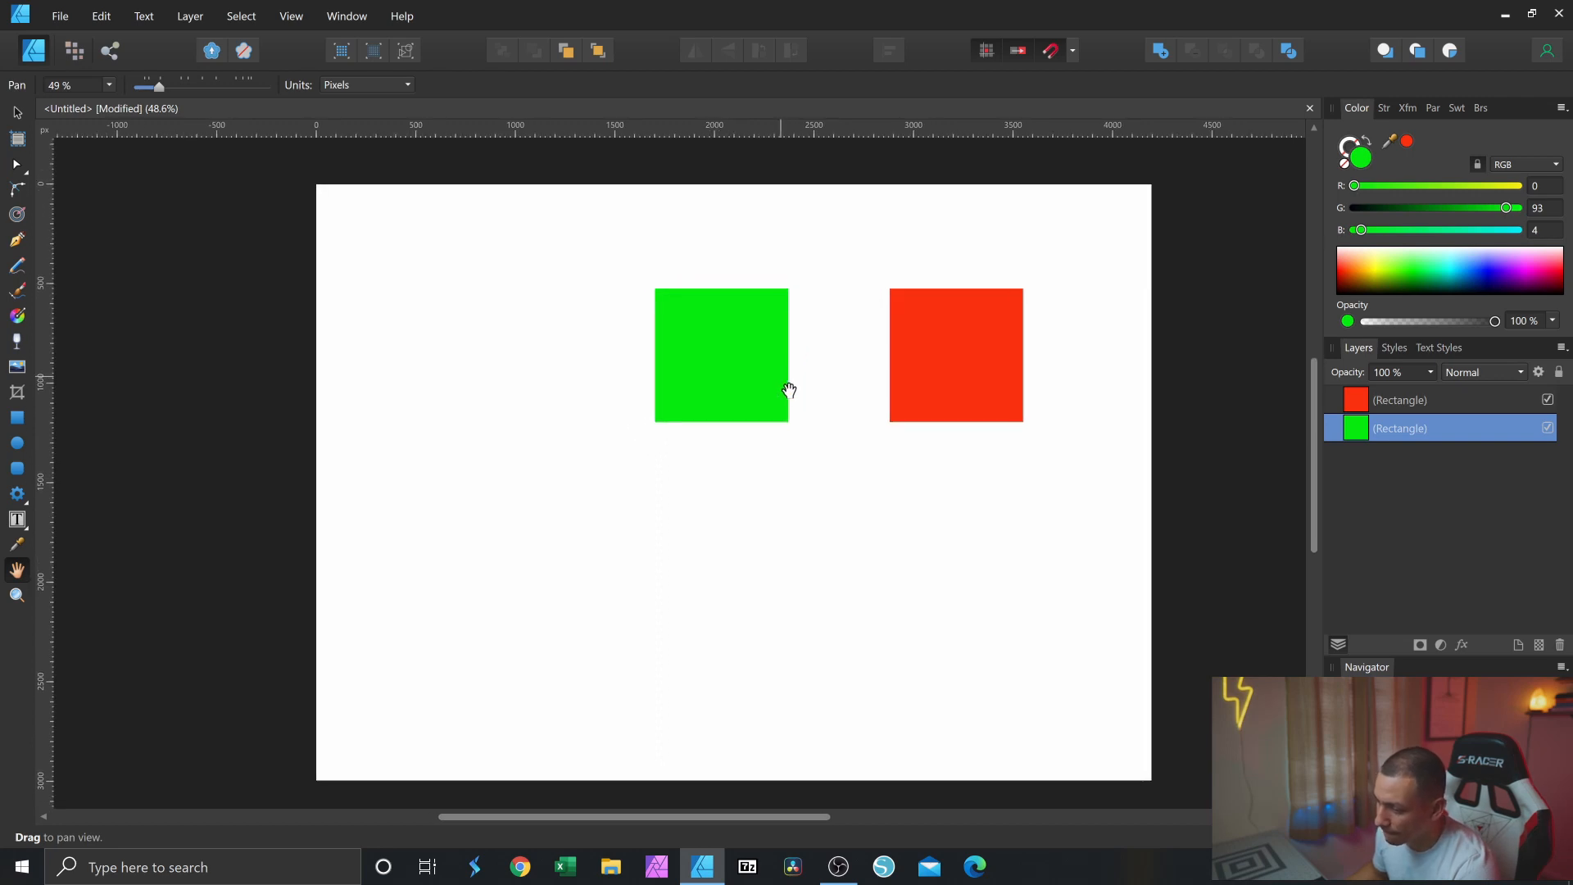
left_click(18, 571)
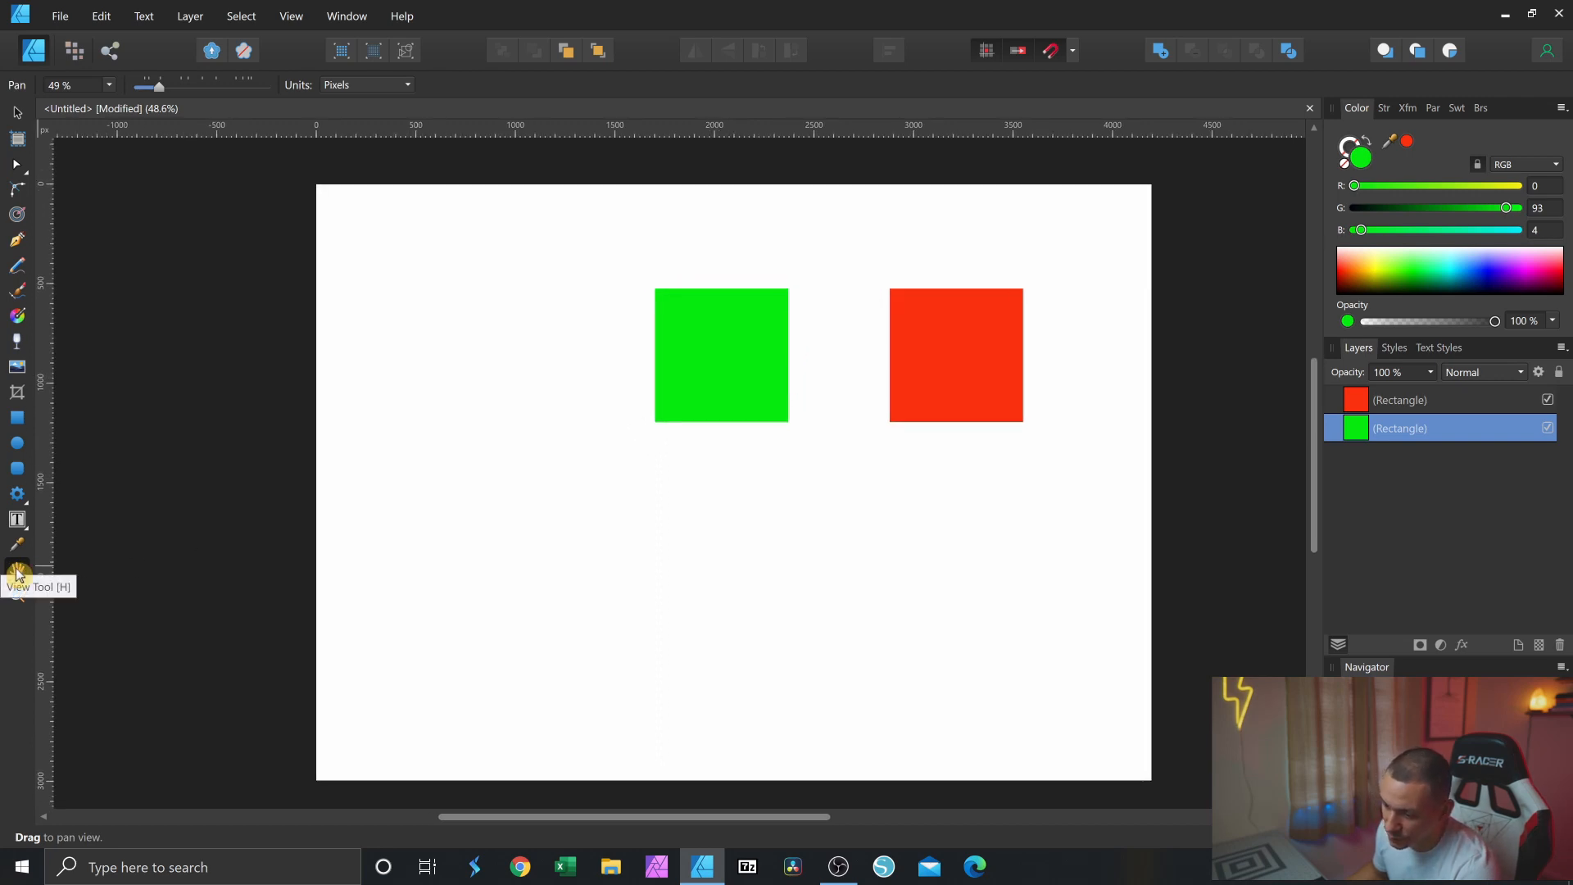
left_click_drag(814, 429, 845, 440)
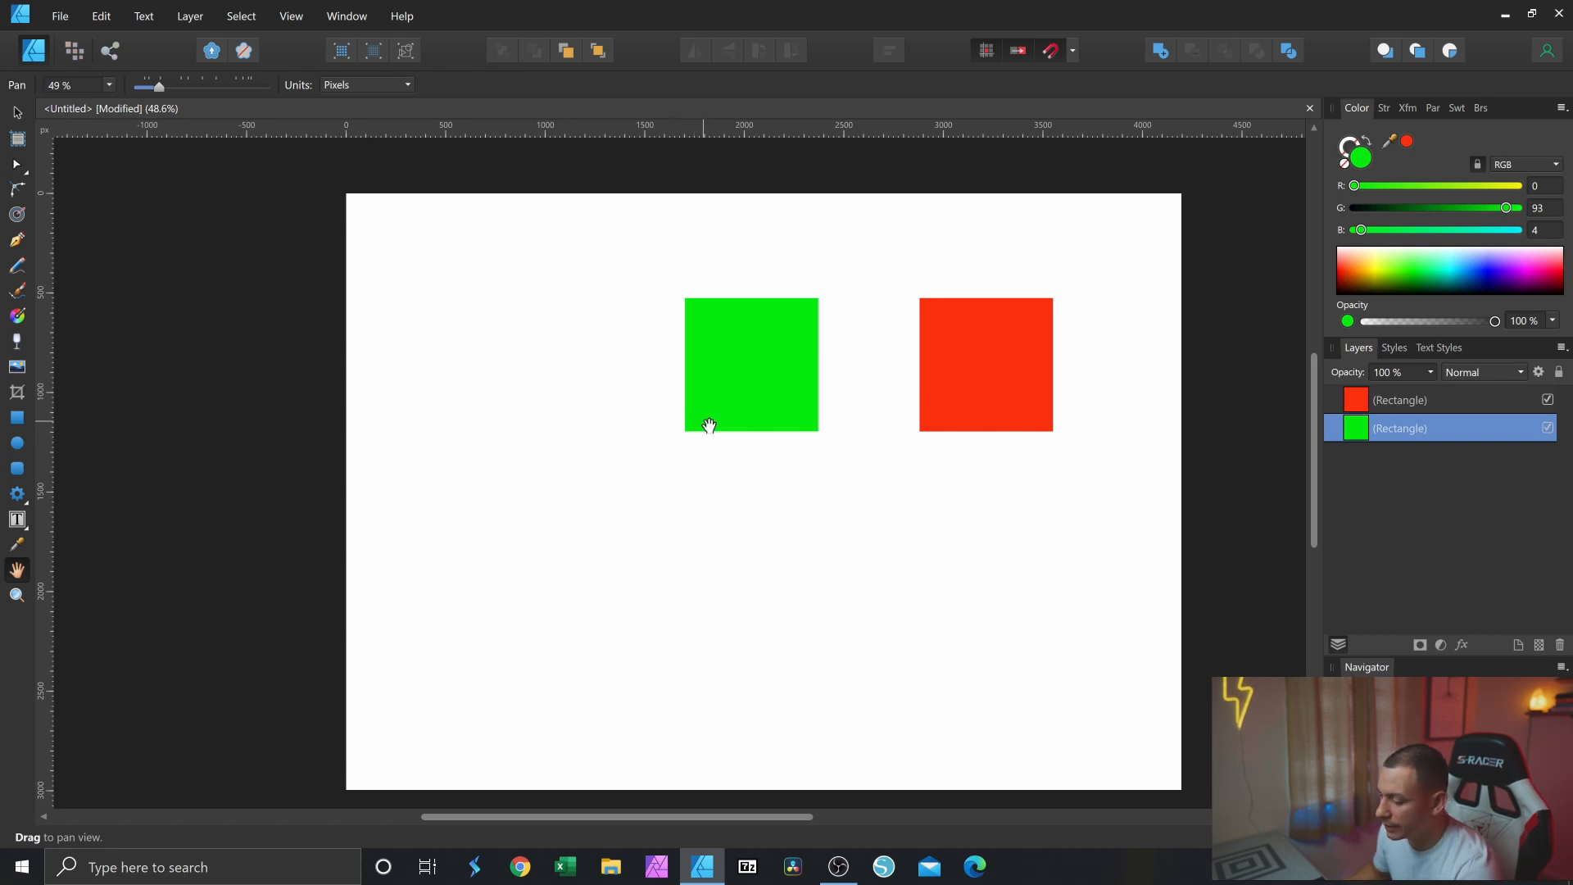
scroll(710, 422, "down", 1)
scroll(736, 458, "up", 1)
left_click_drag(736, 459, 727, 513)
scroll(726, 508, "up", 1)
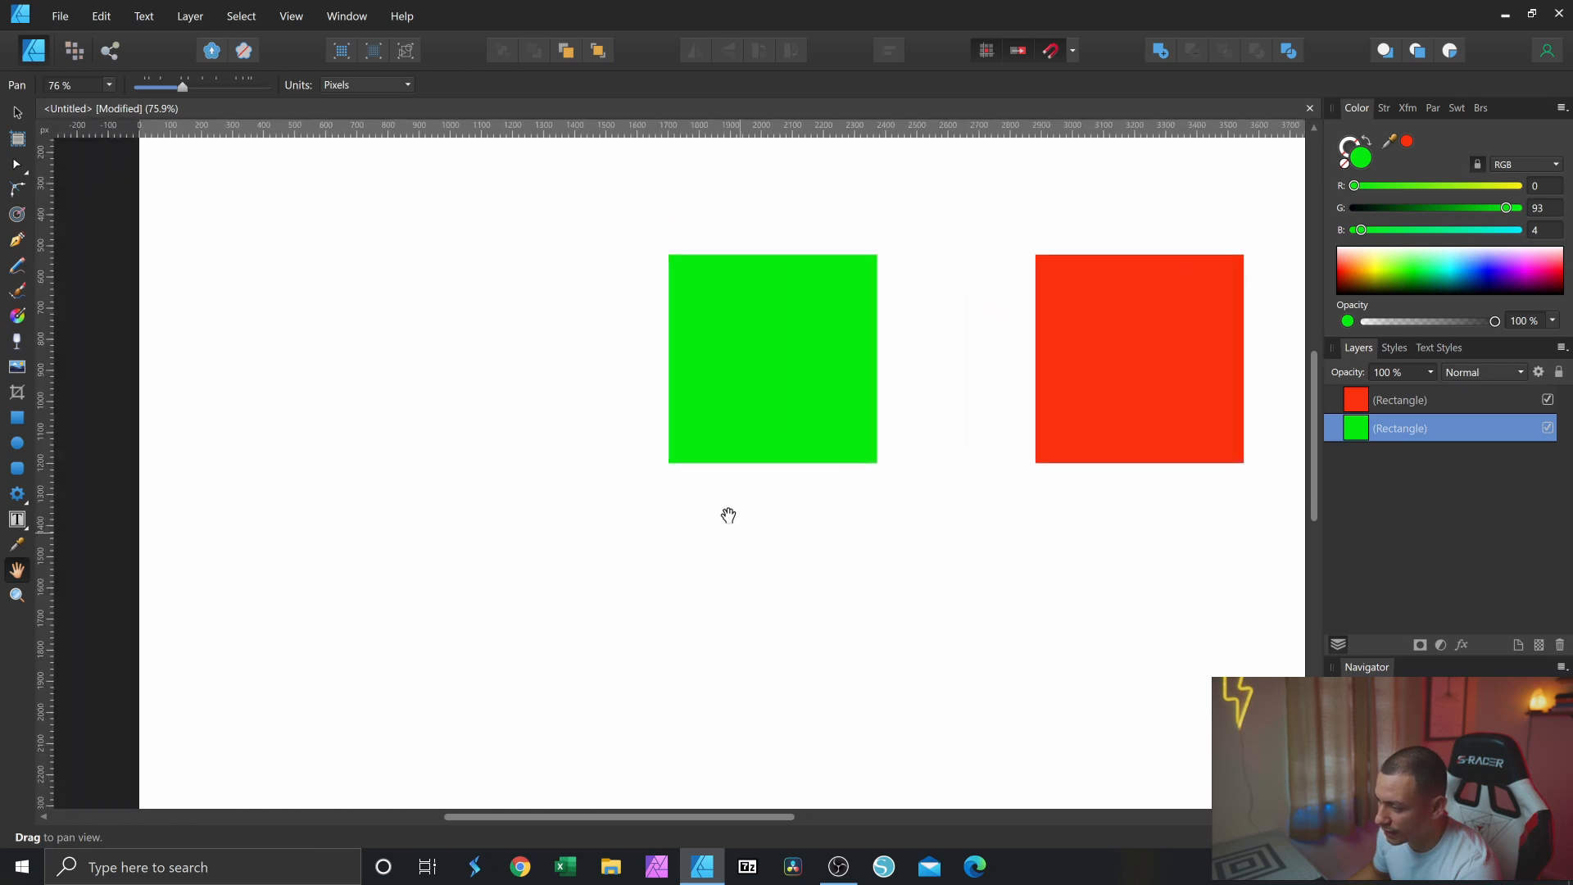
scroll(727, 513, "down", 2)
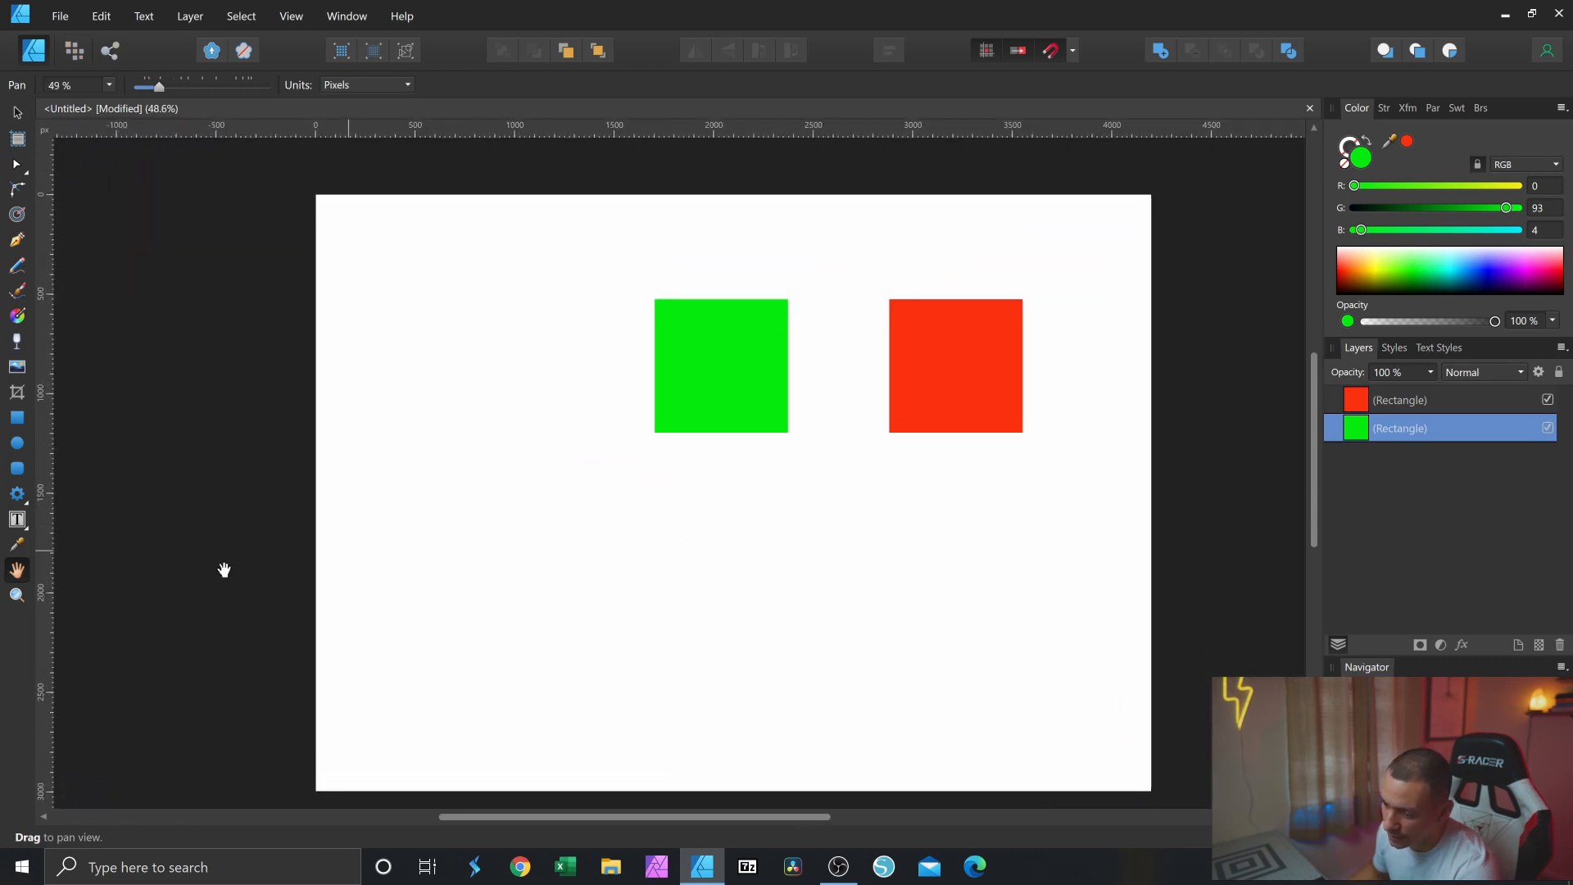
- Magnify the area below the green square to 200% with the Zoom Tool, and zoom back out
left_click(16, 599)
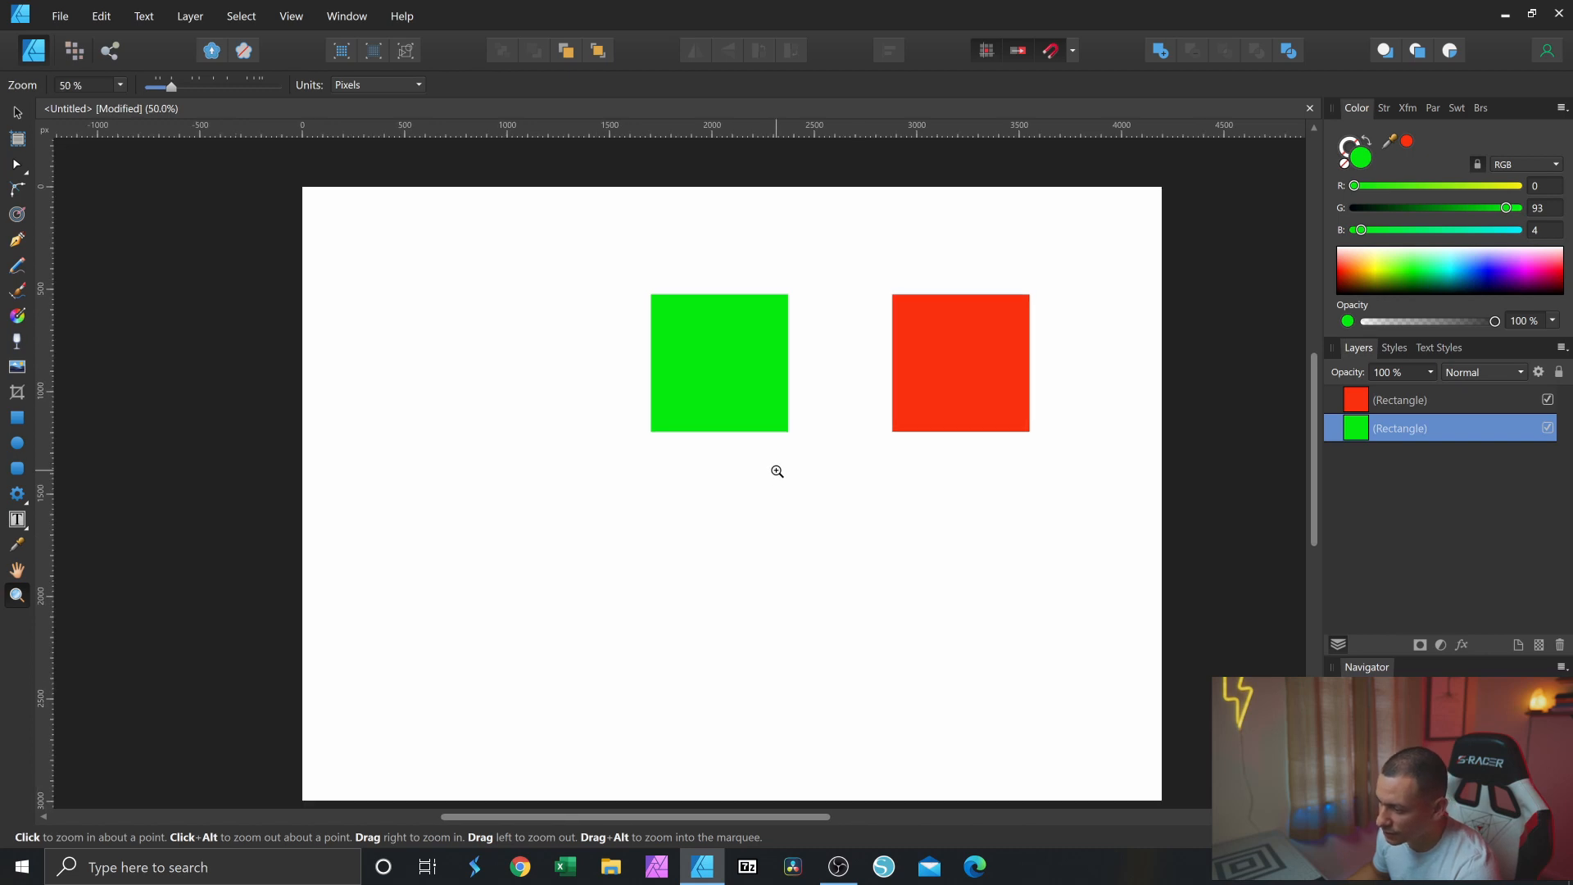
left_click(775, 475)
left_click(777, 473)
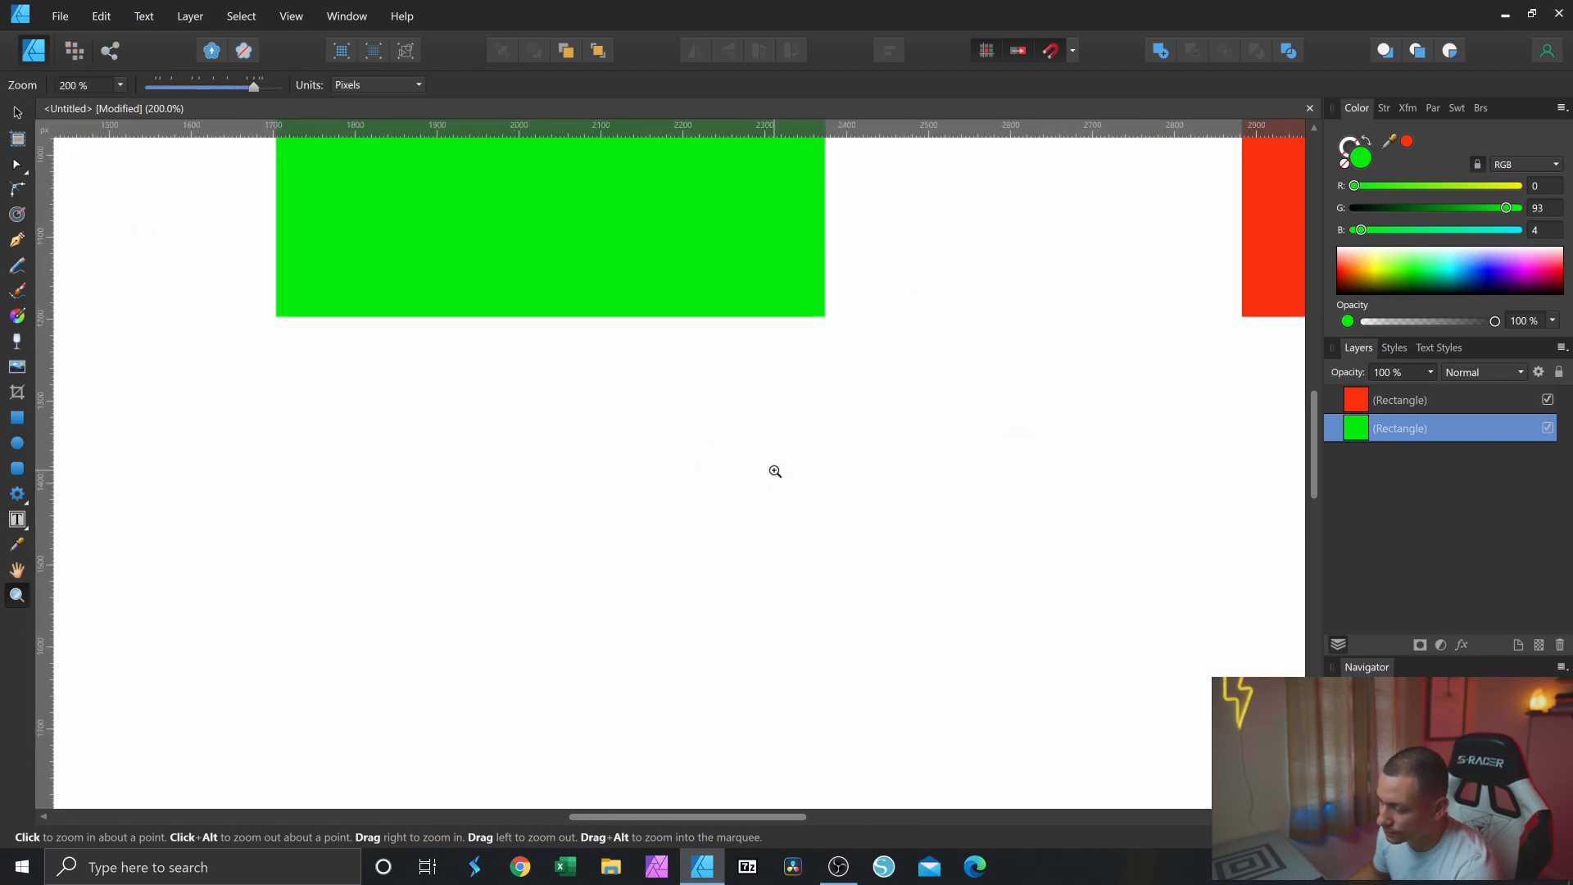
scroll(762, 466, "down", 4)
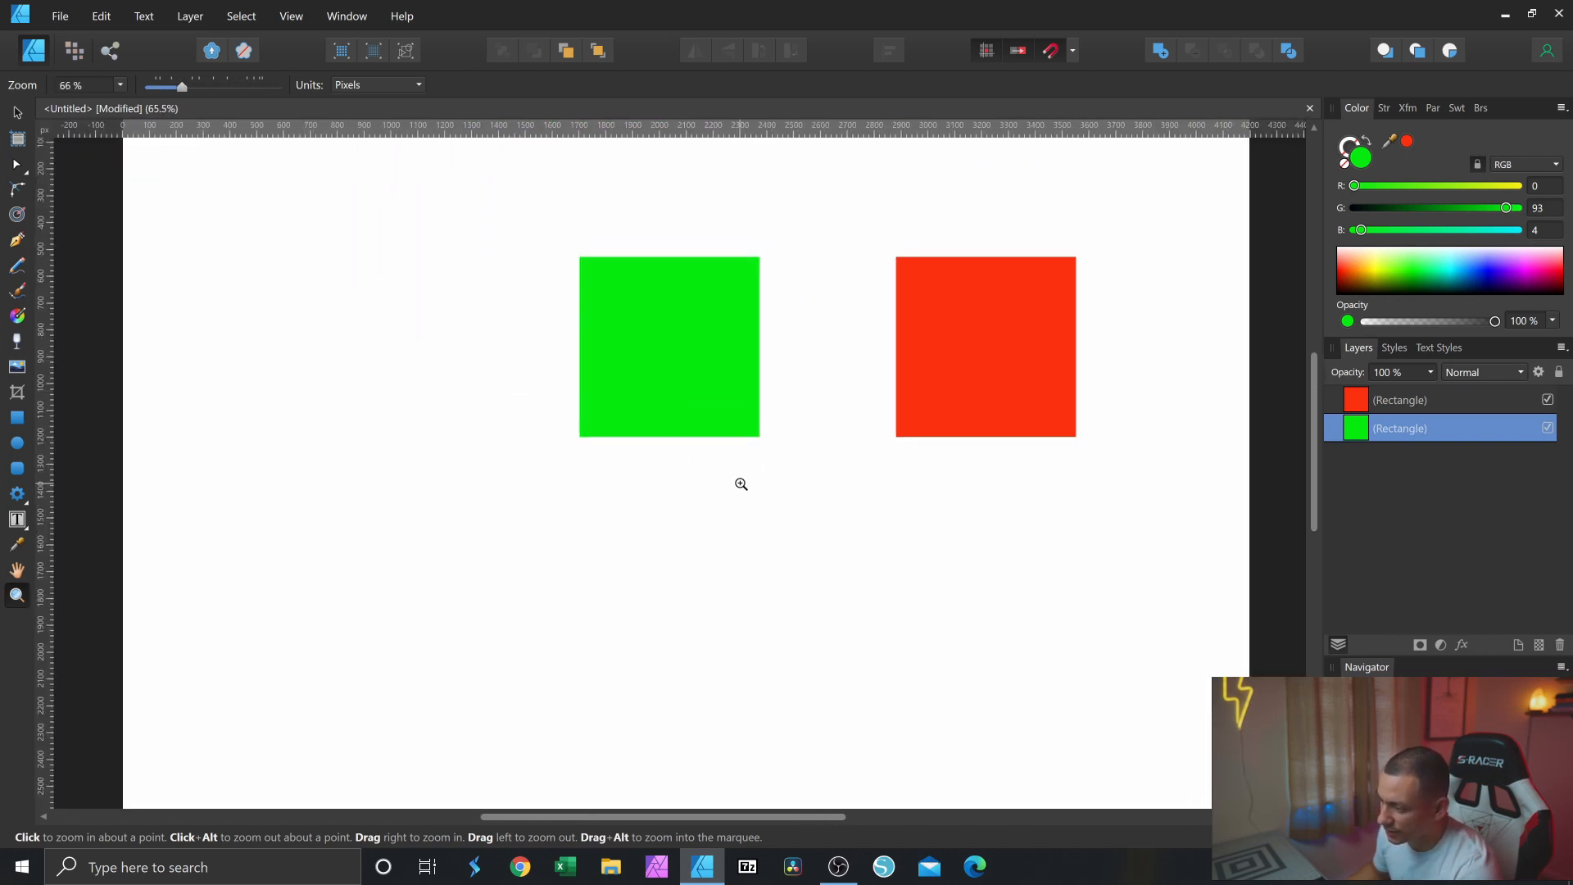
- Zoom in and out repeatedly around the green and red squares, ending on a view of nearly the whole page
scroll(755, 475, "up", 1)
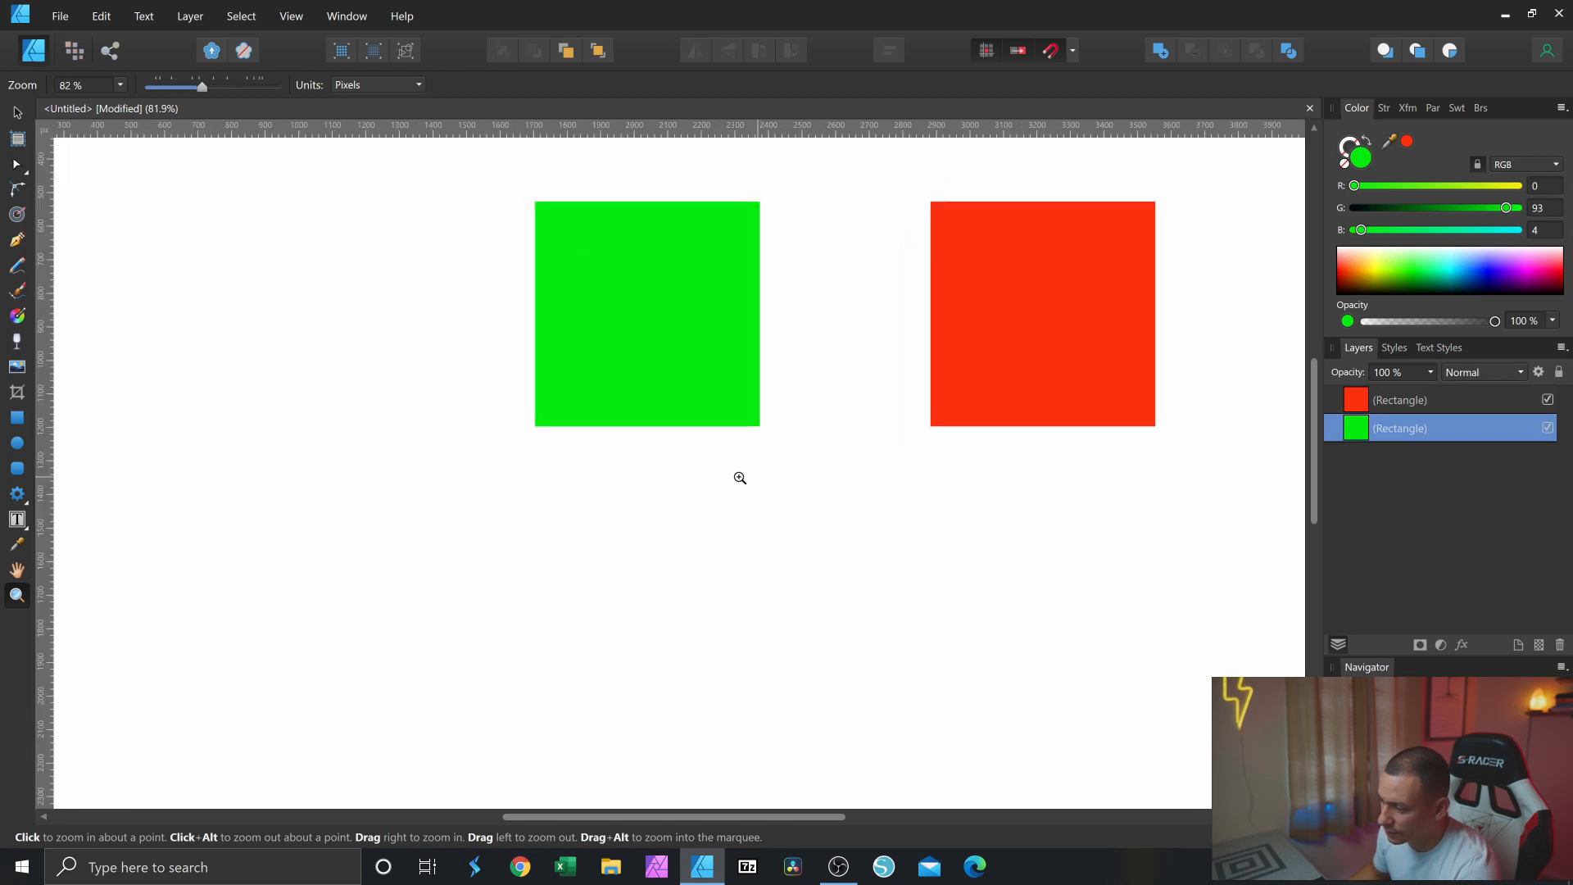
scroll(726, 481, "down", 3)
scroll(725, 480, "up", 3)
scroll(726, 481, "up", 2)
scroll(731, 480, "down", 3)
scroll(731, 481, "up", 3)
scroll(732, 479, "down", 2)
scroll(762, 435, "down", 1)
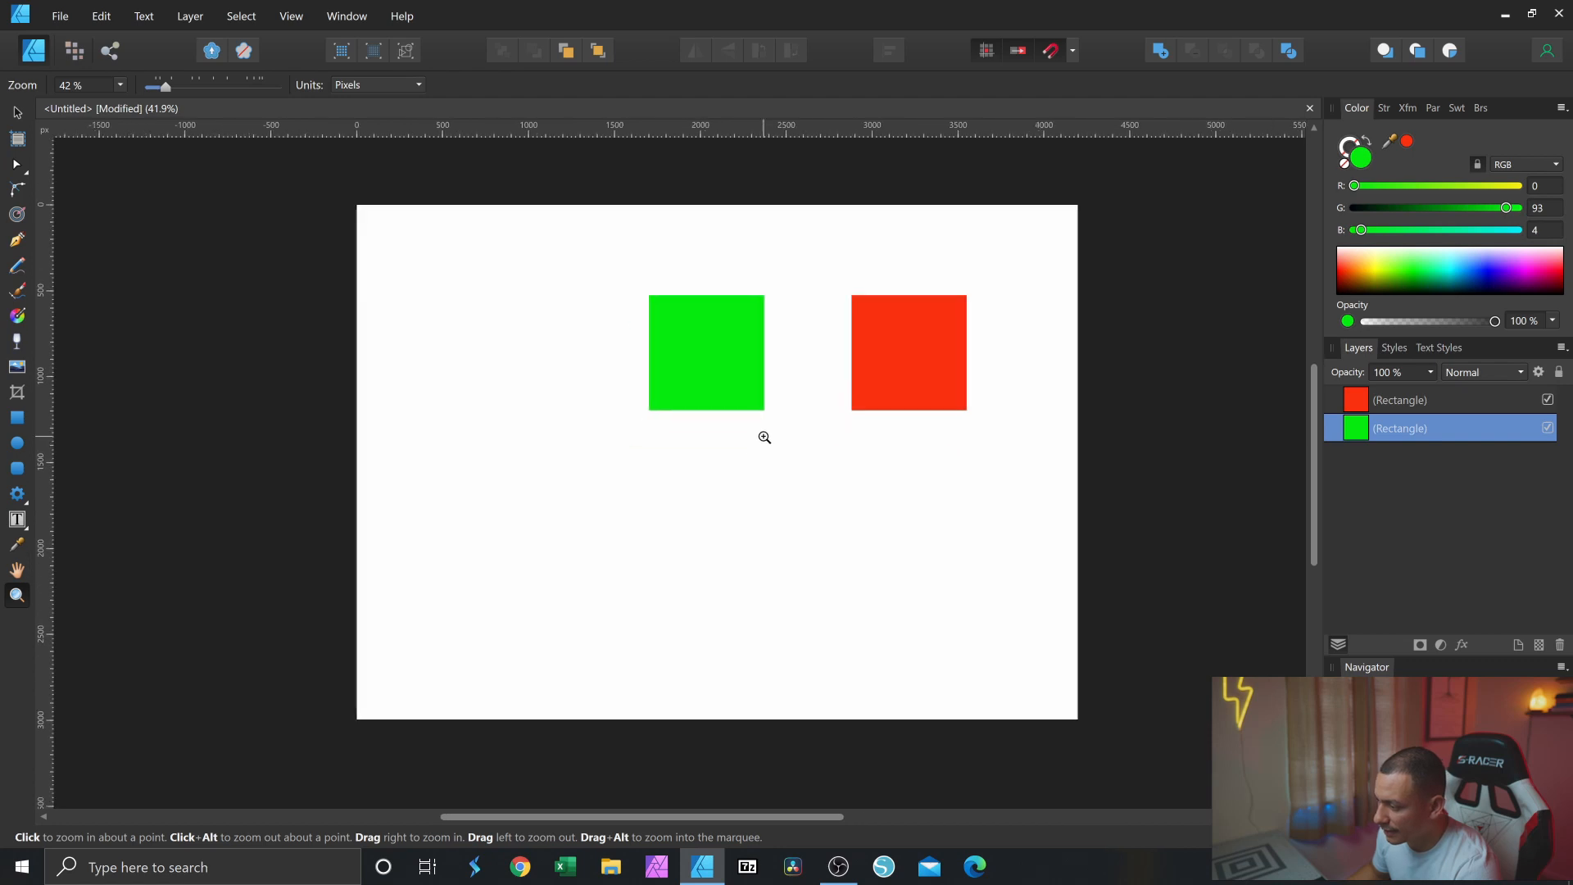
scroll(766, 435, "up", 1)
mouse_move(767, 437)
left_mouse_down()
mouse_move(784, 461)
mouse_move(787, 443)
left_mouse_up()
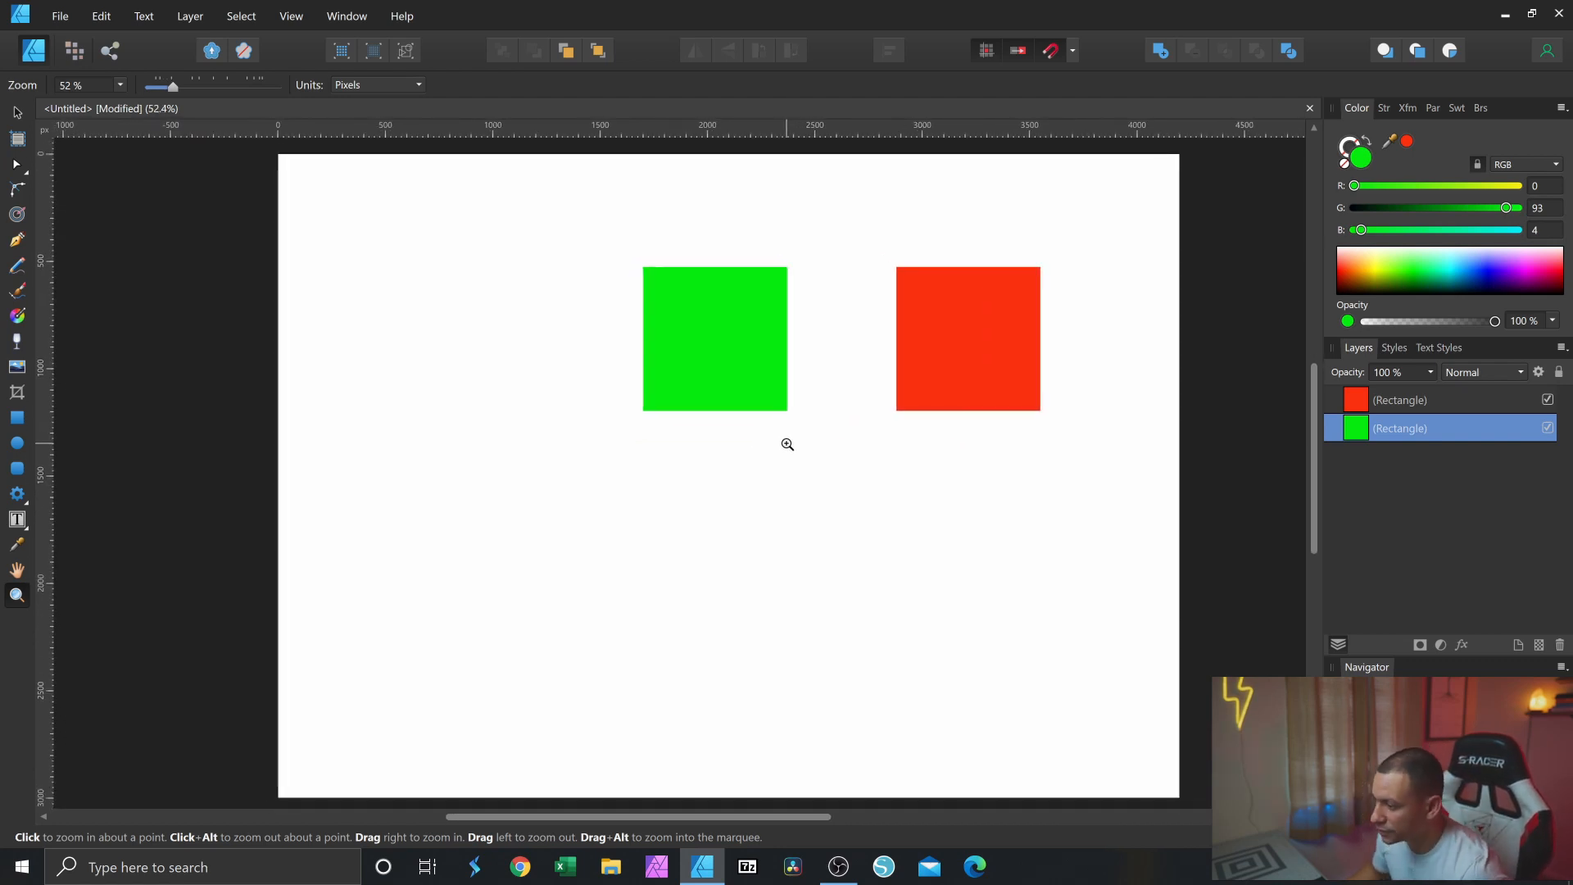
scroll(792, 434, "down", 1)
scroll(792, 435, "up", 1)
left_click_drag(793, 437, 793, 441)
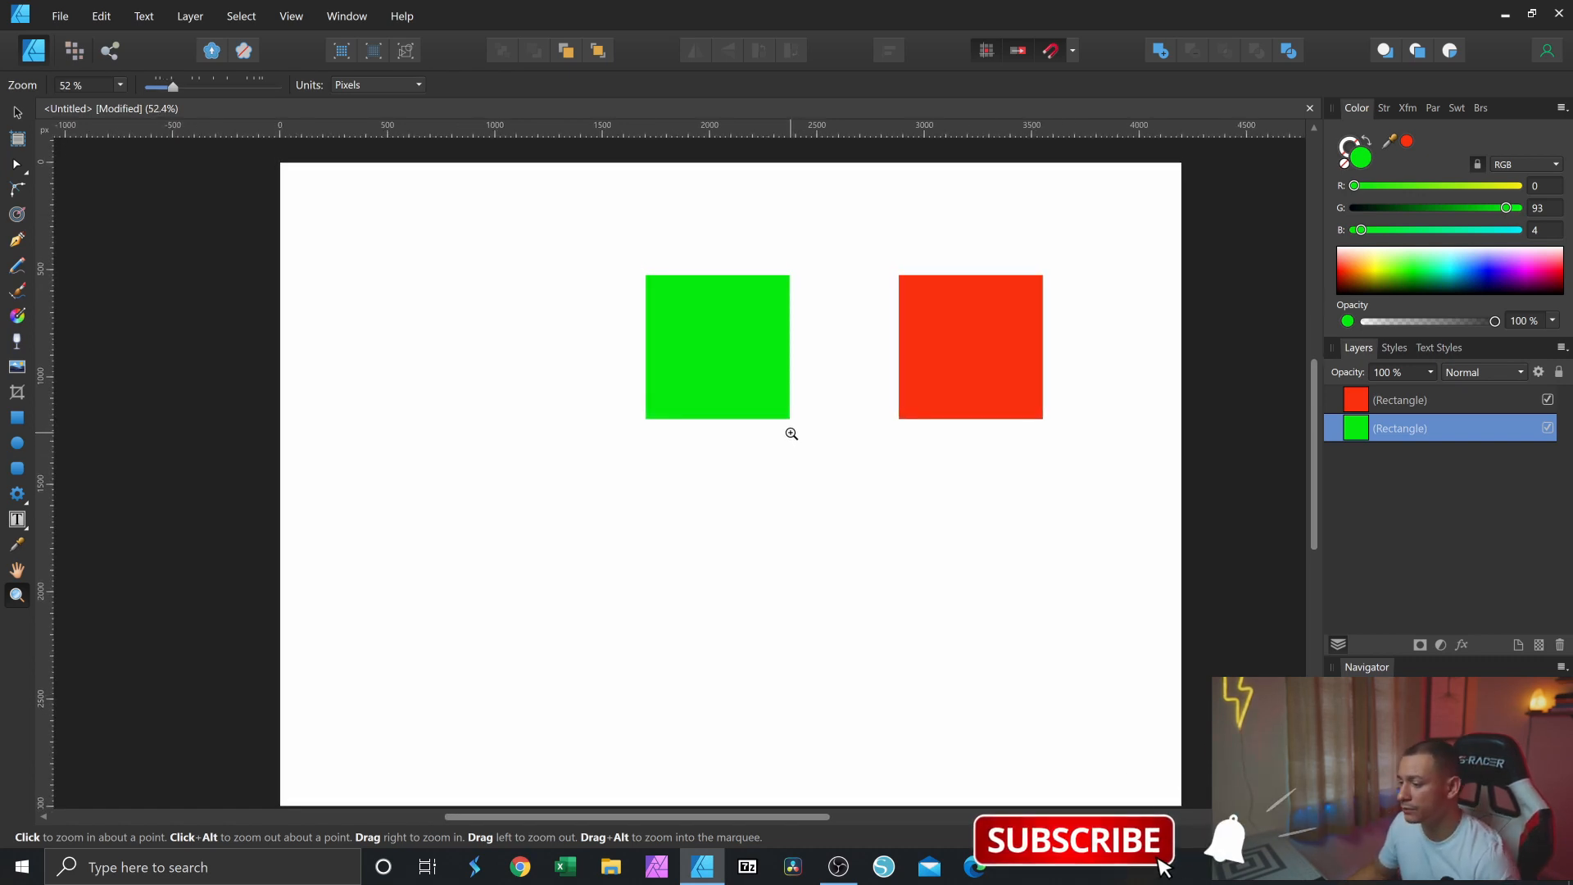